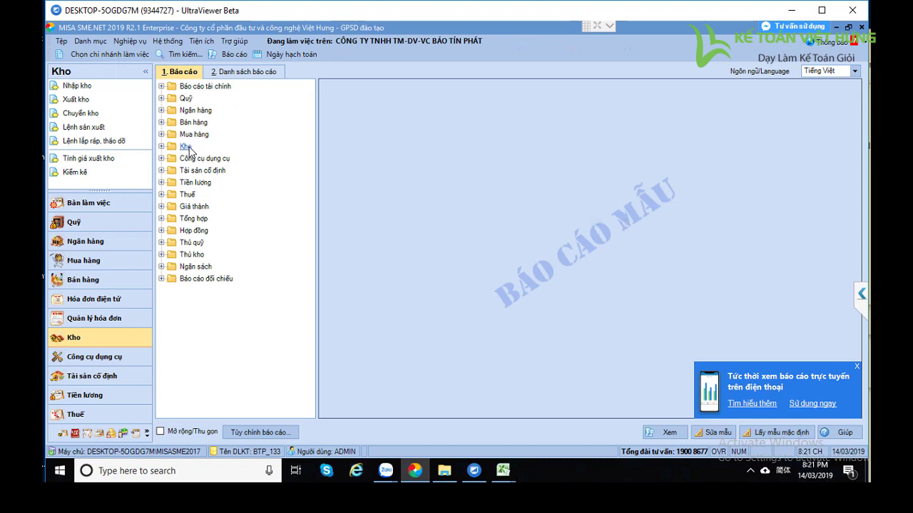
Open the parameters of the Tổng hợp tồn kho report from the Kho report group.
double_click(187, 147)
click(210, 160)
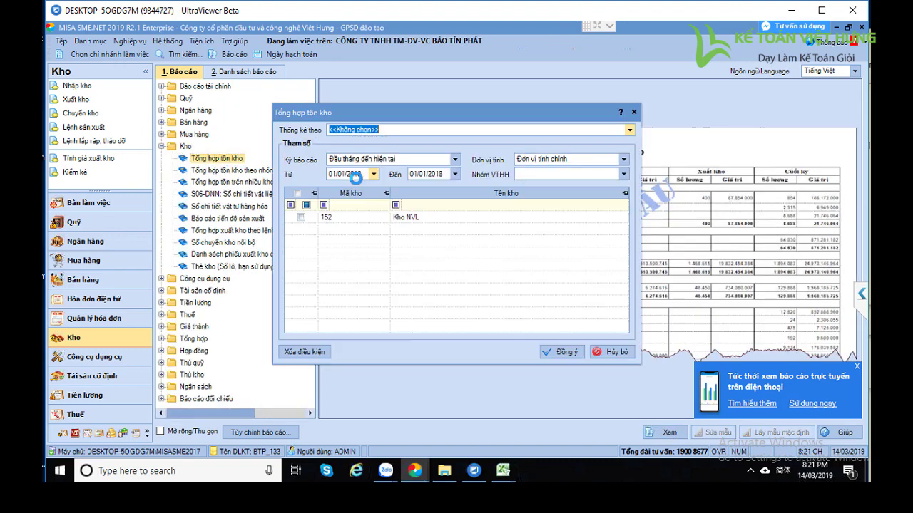
click(613, 352)
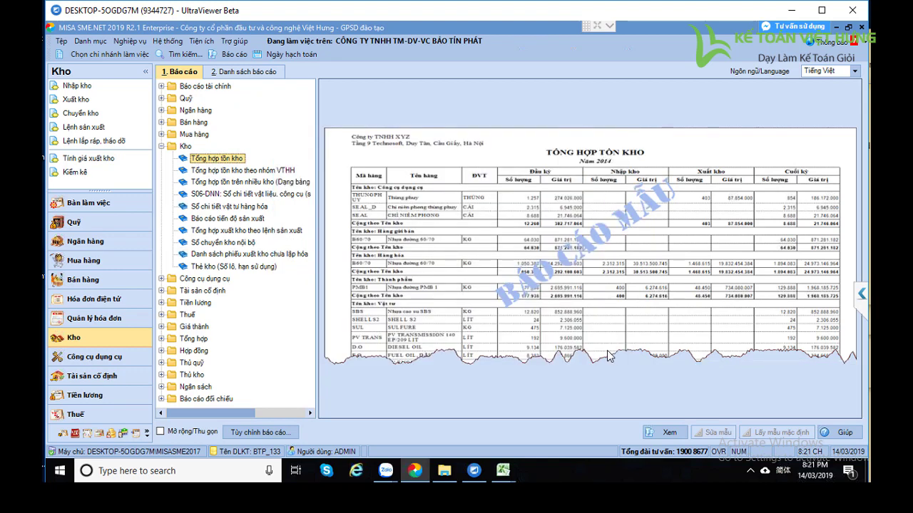
key(Return)
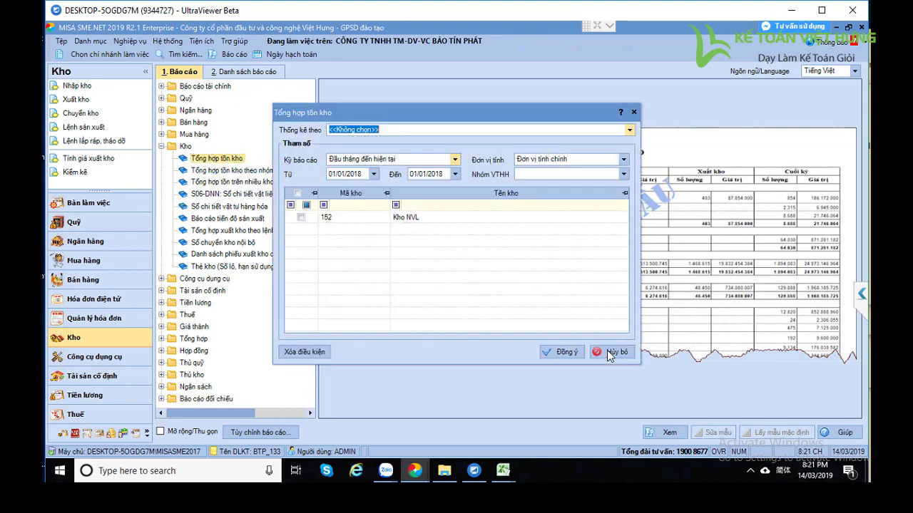
Set the report period to Năm nay, include warehouse 152 (Kho NVL) and run the Tổng hợp tồn kho report.
key(Tab)
key(F4)
key(Down)
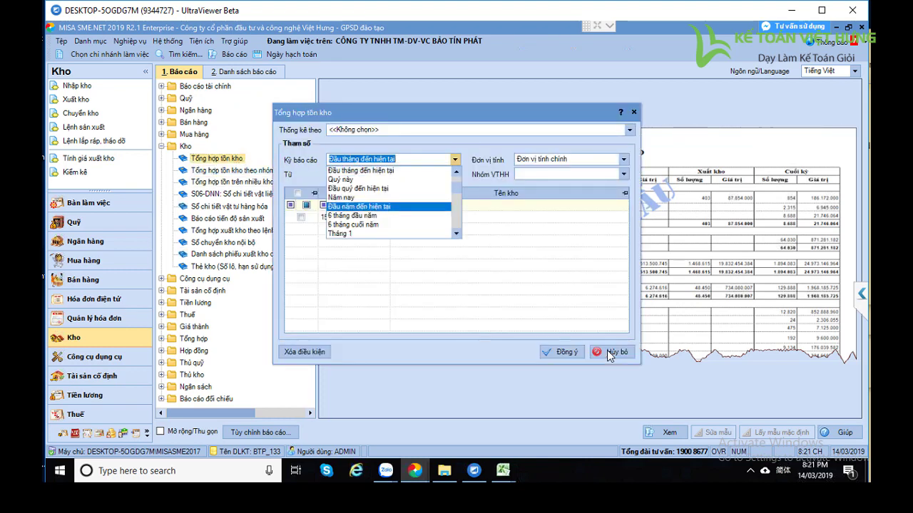
key(Down)
key(Return)
key(Tab)
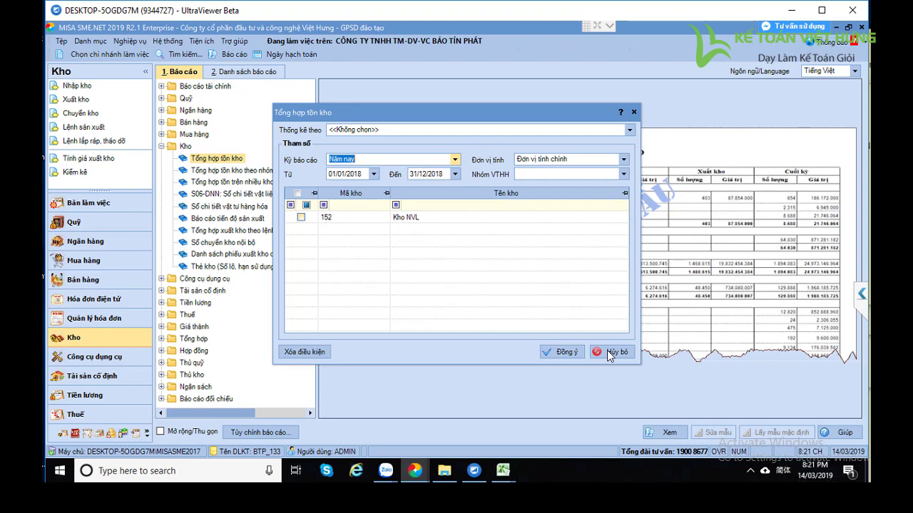
key(space)
key(Tab)
key(Return)
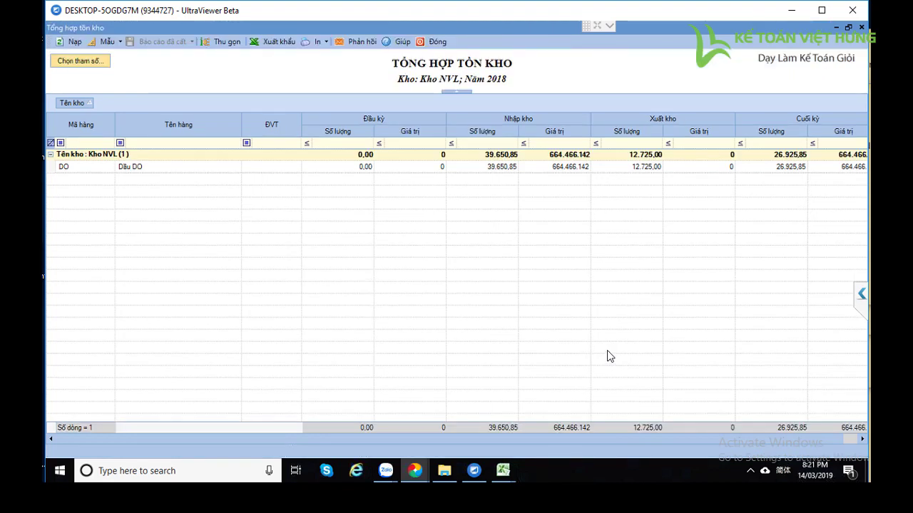
Examine the received, issued and closing quantities and the received value of Dầu DO, and close the inventory report.
click(608, 357)
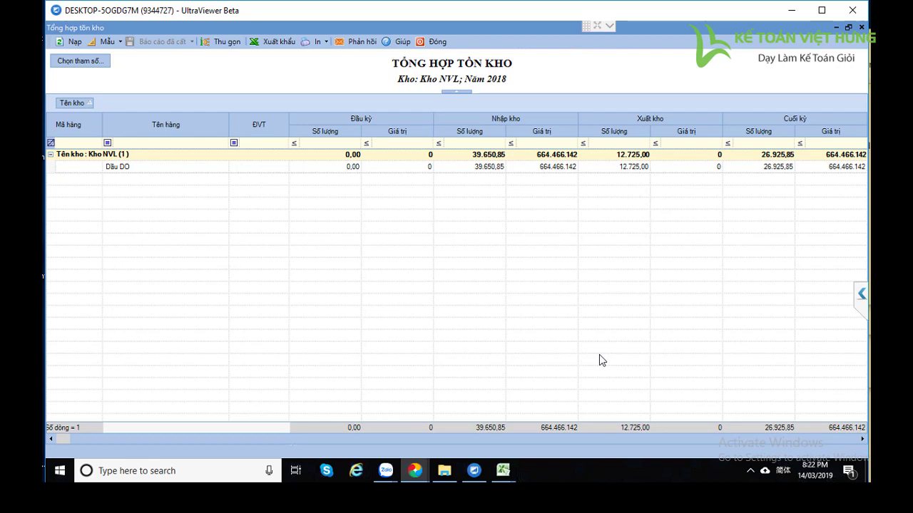
click(599, 355)
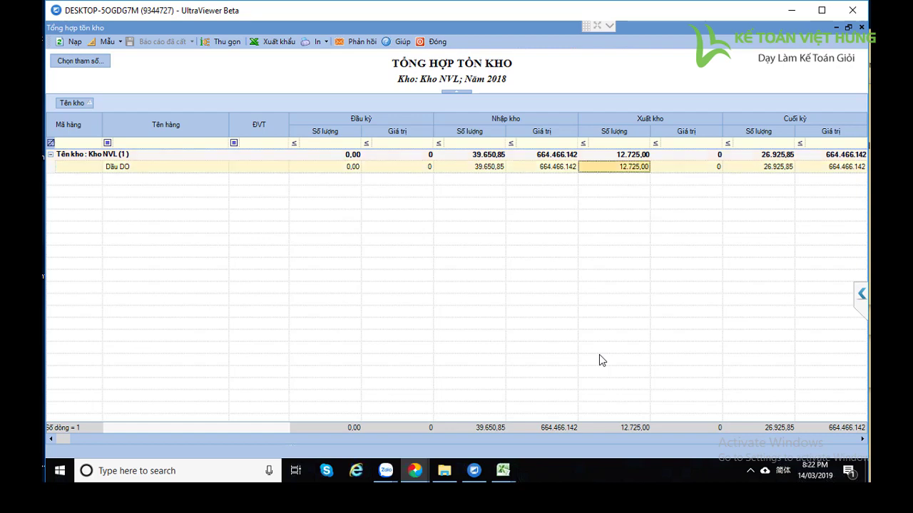
key(Left)
key(Left)
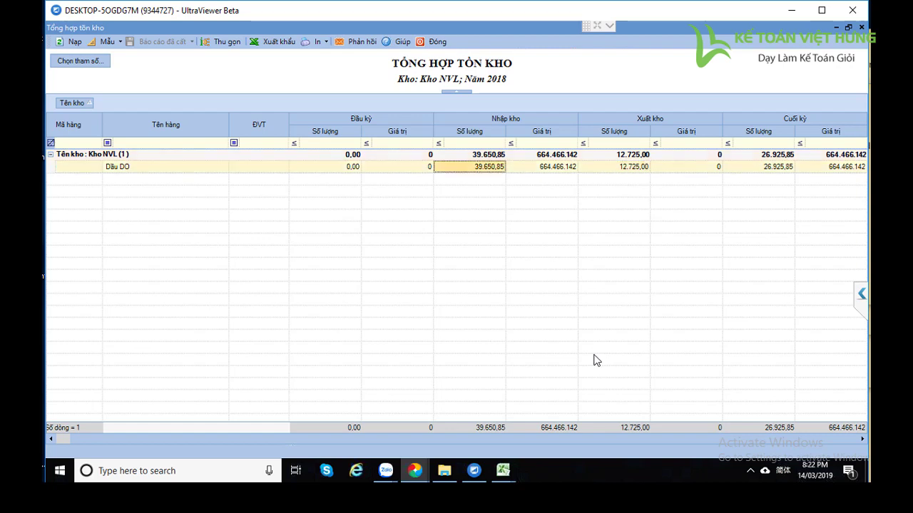
key(Right)
key(Right)
key(Right)
key(Right)
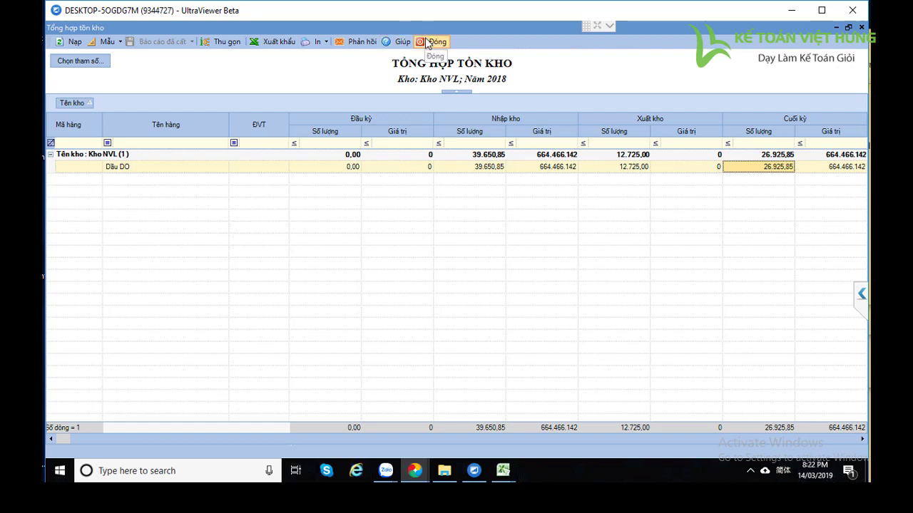
click(492, 166)
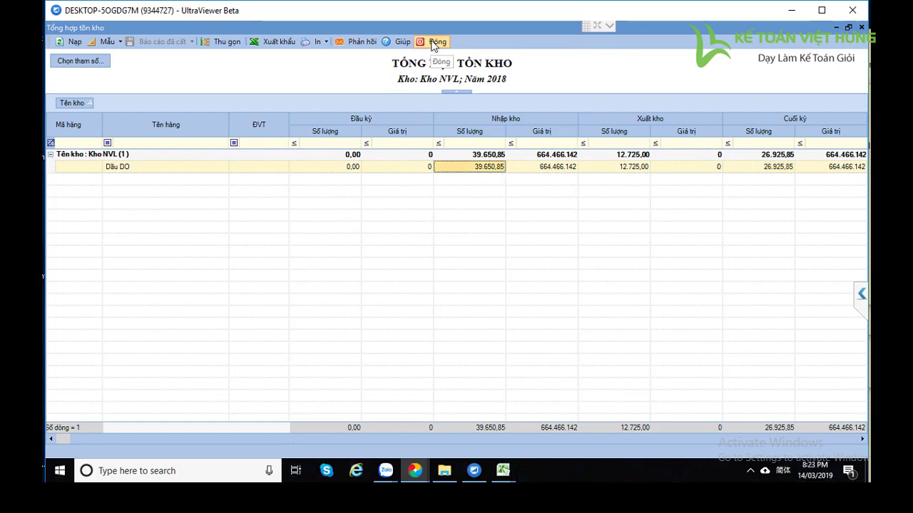
click(545, 169)
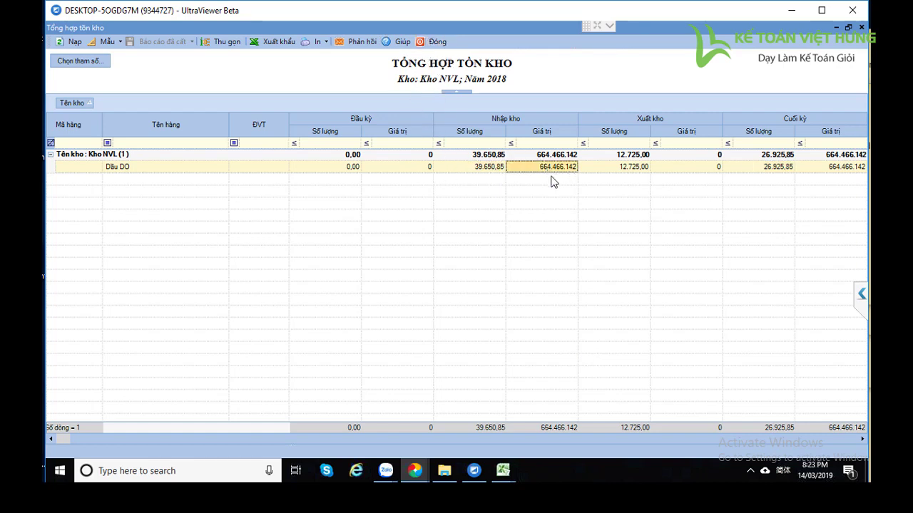
click(483, 171)
click(432, 41)
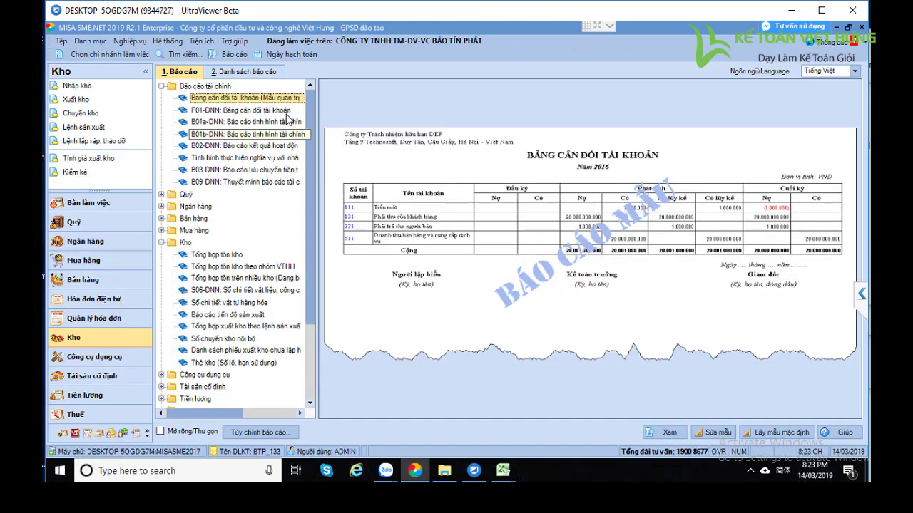
Run the Bảng cân đối tài khoản (Mẫu quản trị) report from the Báo cáo tài chính group.
double_click(245, 98)
key(Return)
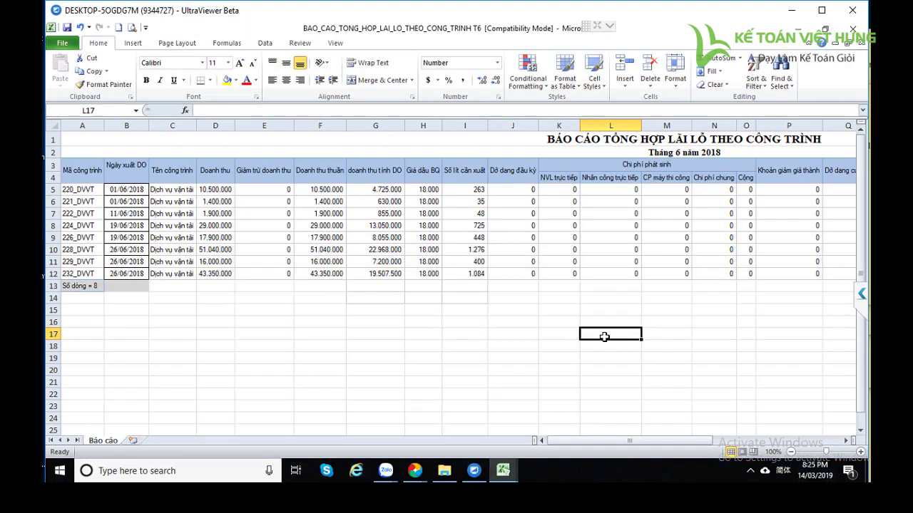
In the Excel profit-and-loss sheet, enter 664.000.000 in L17 and 1.600.000.000 in L18, and calculate =L17/L18 as a percentage in L19.
text(6)
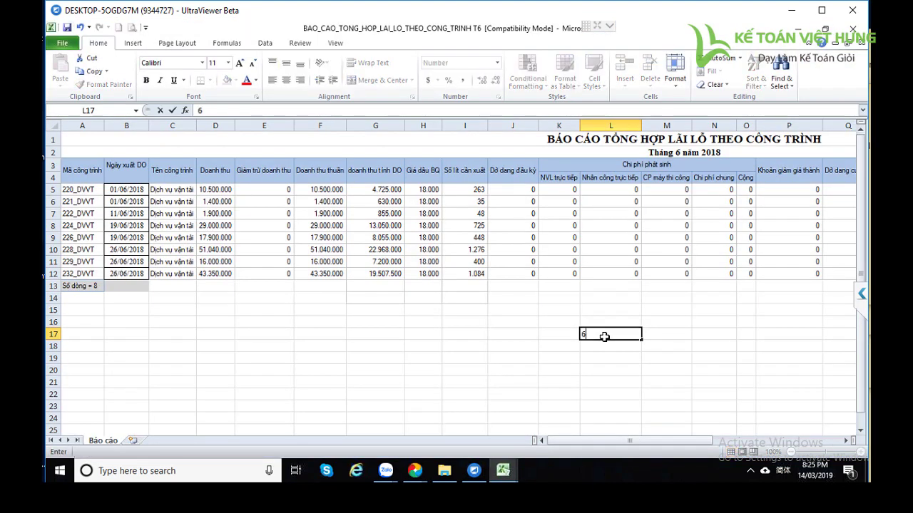
text(640000.000)
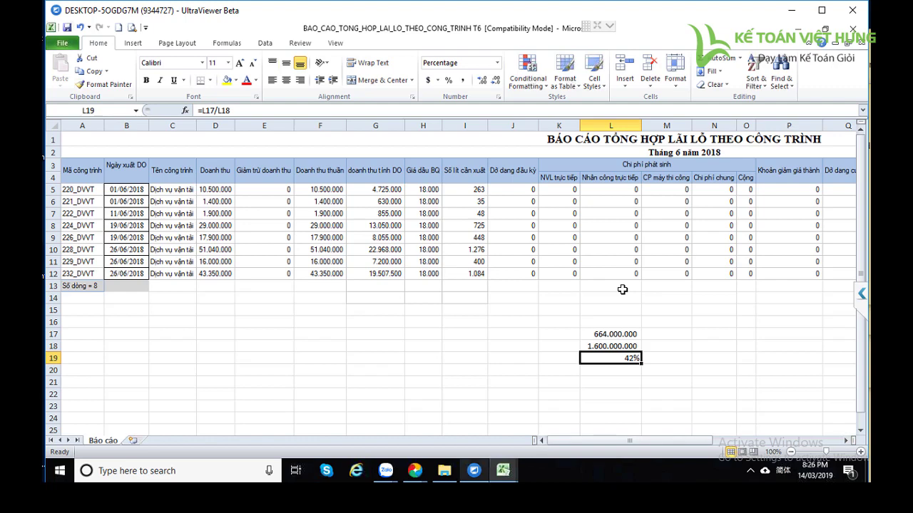
Switch back to the Bảng cân đối tài khoản report in MISA SME.NET, check the revenue accounts and close the report.
click(415, 471)
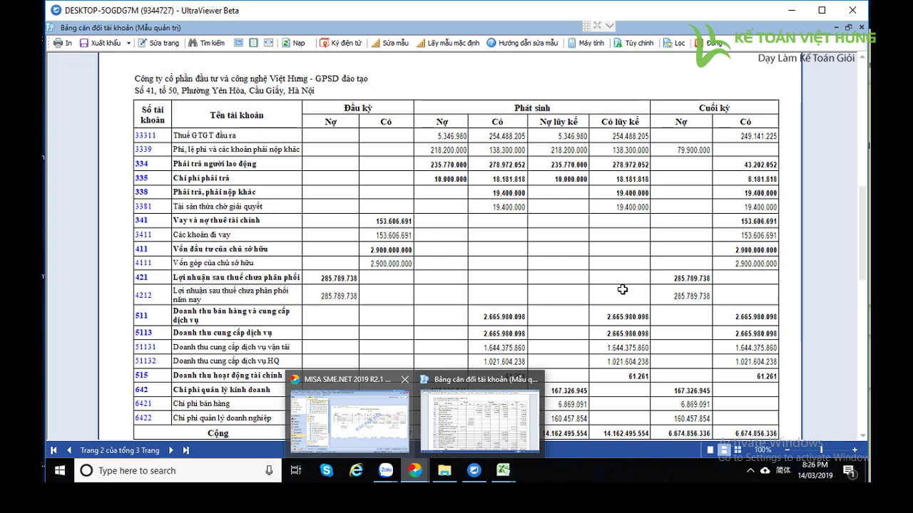
click(480, 417)
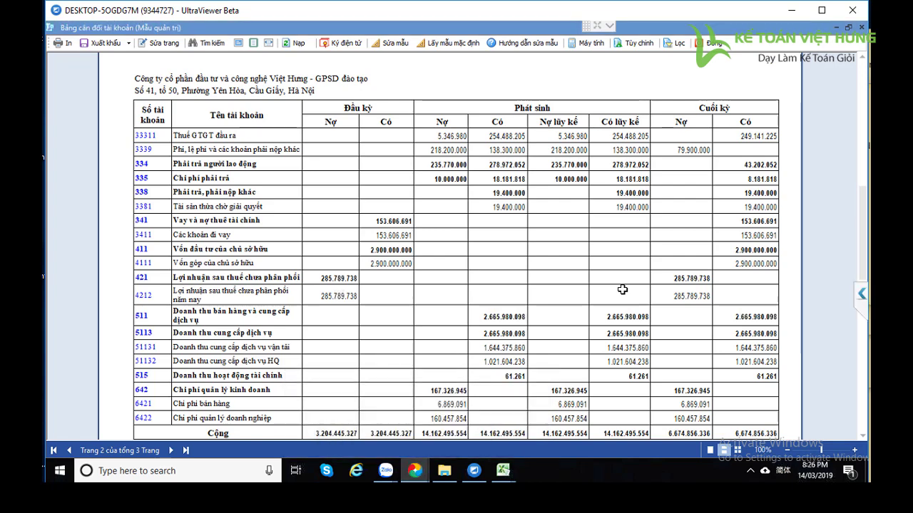
key(Escape)
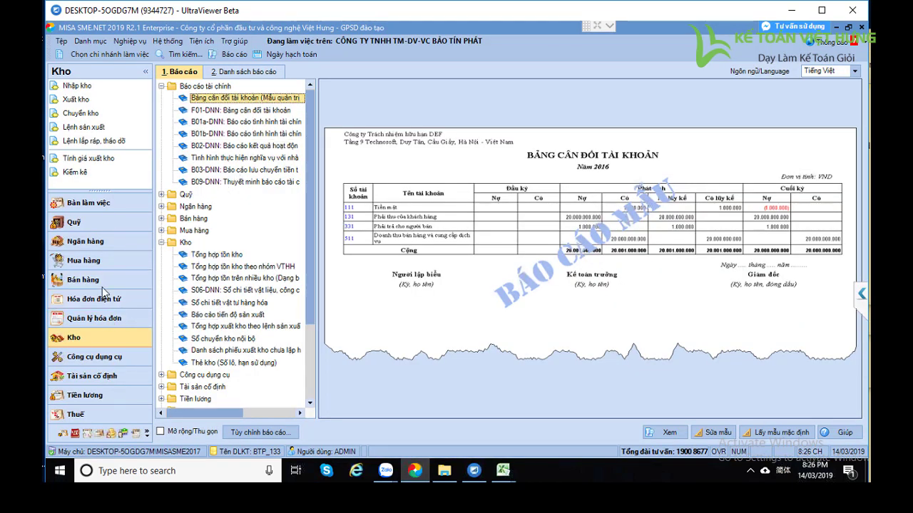
Open the Nhập, xuất kho list of the Kho module and filter the Diễn giải column by "xuất".
click(85, 261)
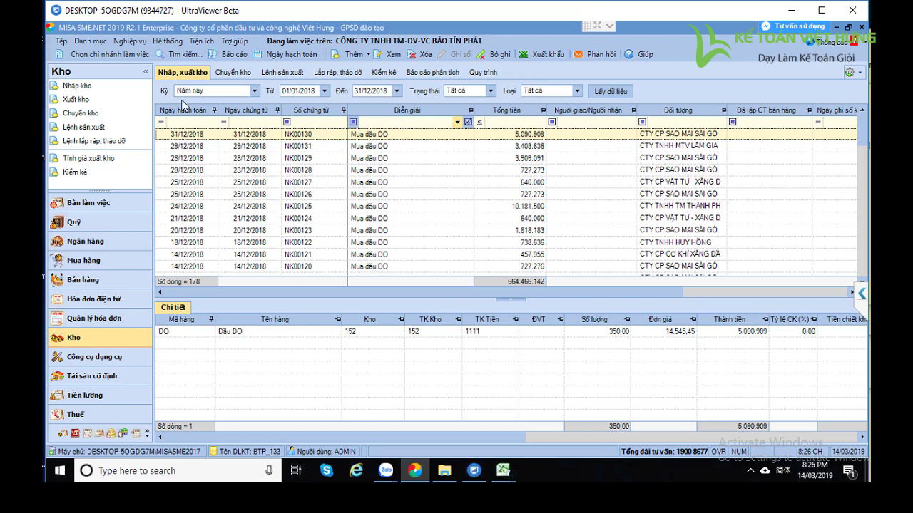
text(xuất)
Open the purchase voucher NK00130 from the Mua hàng module, unpost it and make it editable.
click(84, 261)
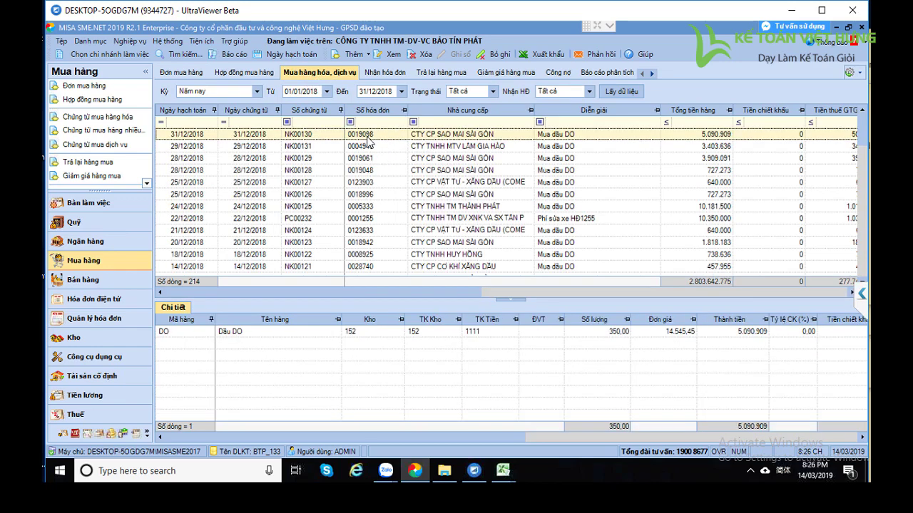
double_click(367, 138)
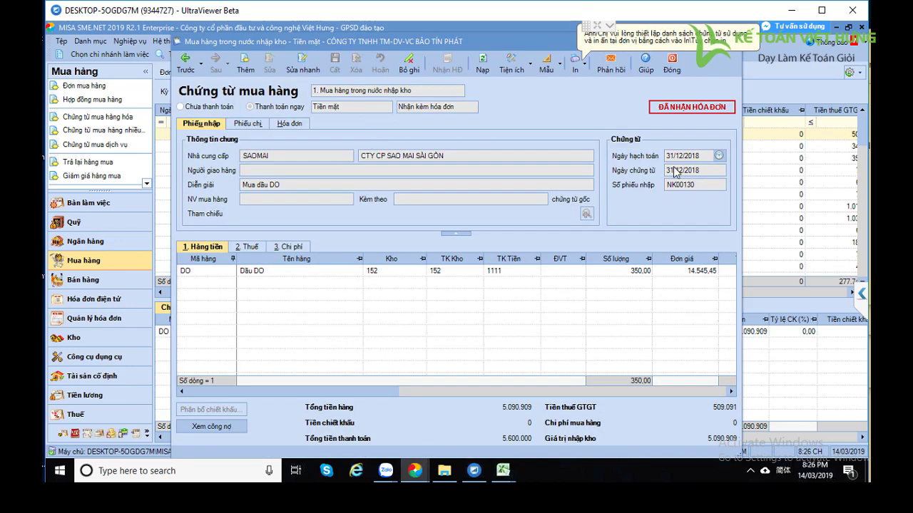
click(694, 163)
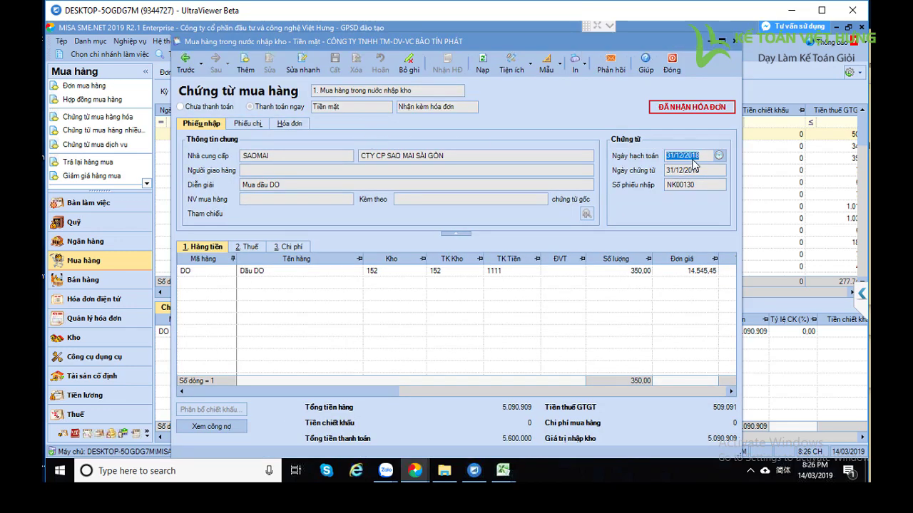
click(408, 71)
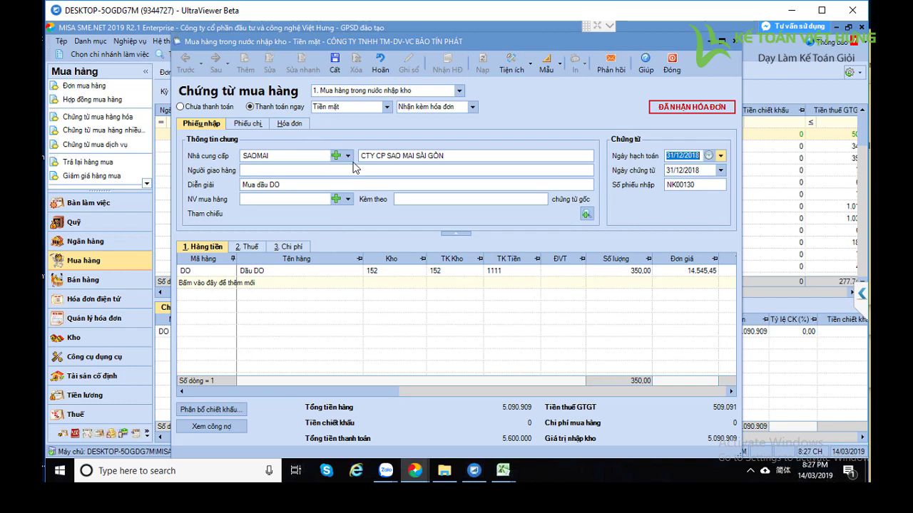
Set both Ngày hạch toán and Ngày chứng từ of the purchase voucher to 29/12/2018.
click(472, 107)
click(692, 162)
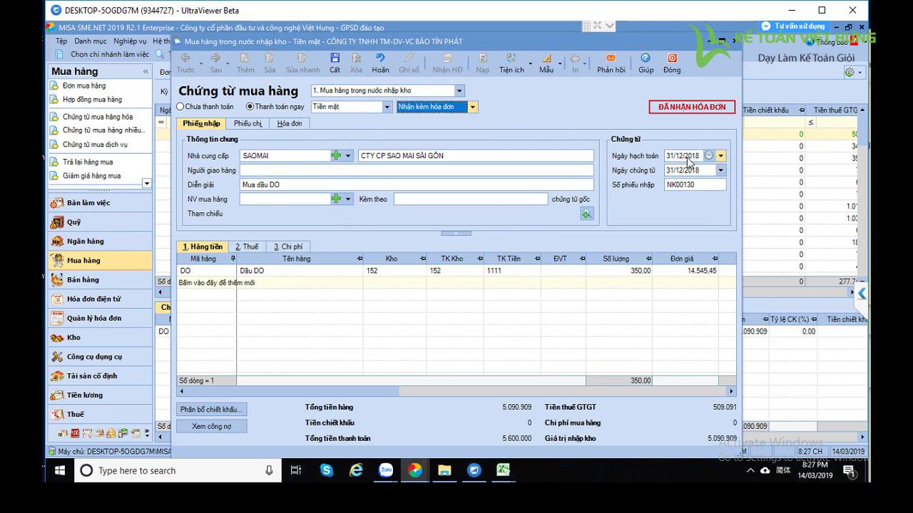
click(677, 161)
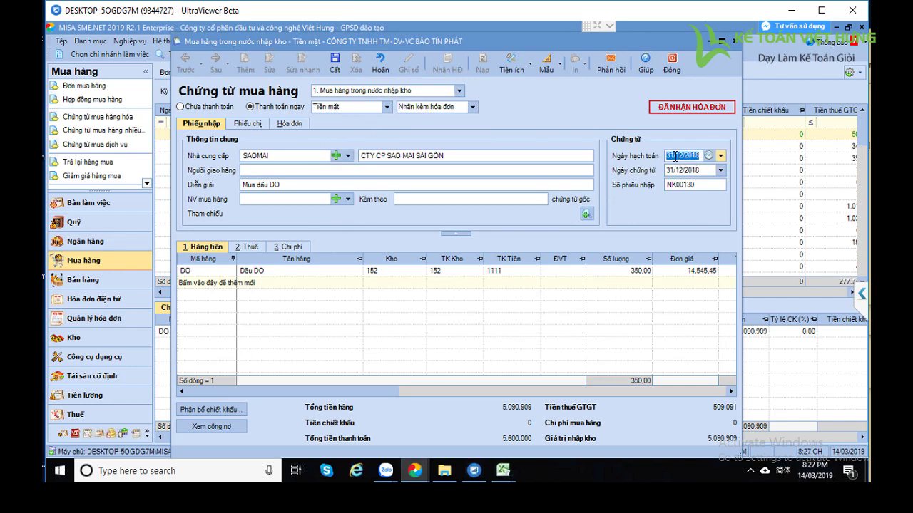
drag(674, 156, 657, 159)
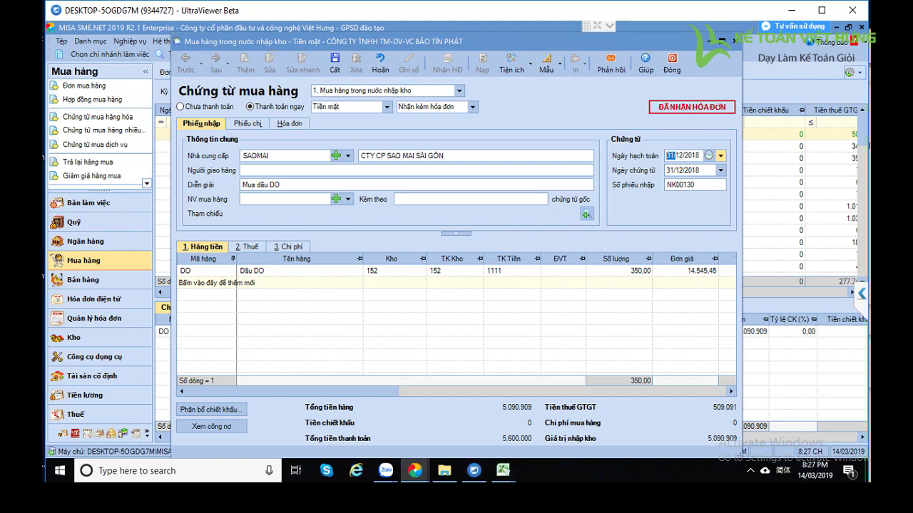
text(29)
key(Tab)
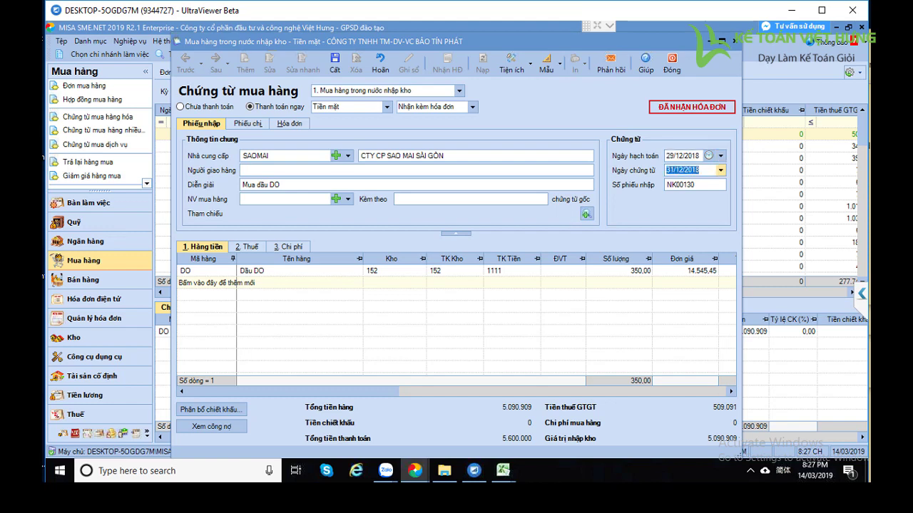
drag(676, 171, 660, 171)
text(29)
key(Tab)
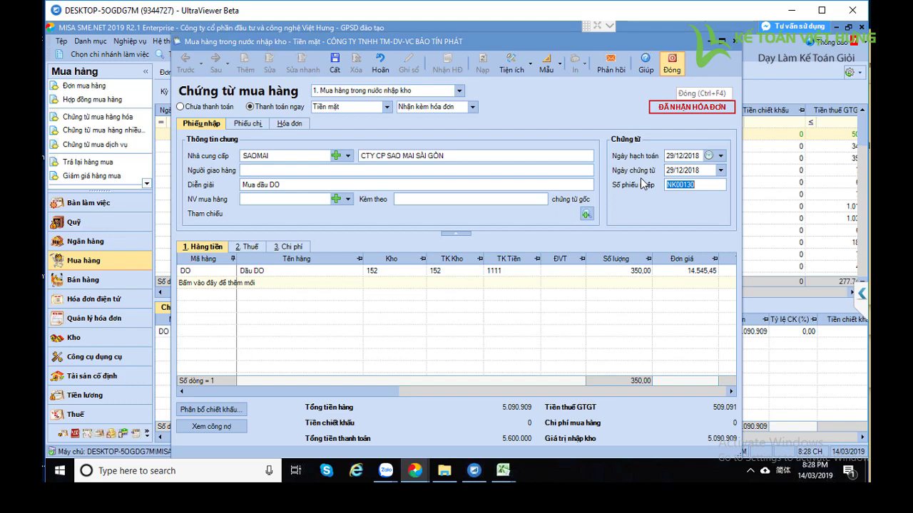
Check the voucher's invoice date, set Ngày hạch toán and Ngày chứng từ to 31/12/2018, and save and close the voucher.
click(673, 156)
click(290, 123)
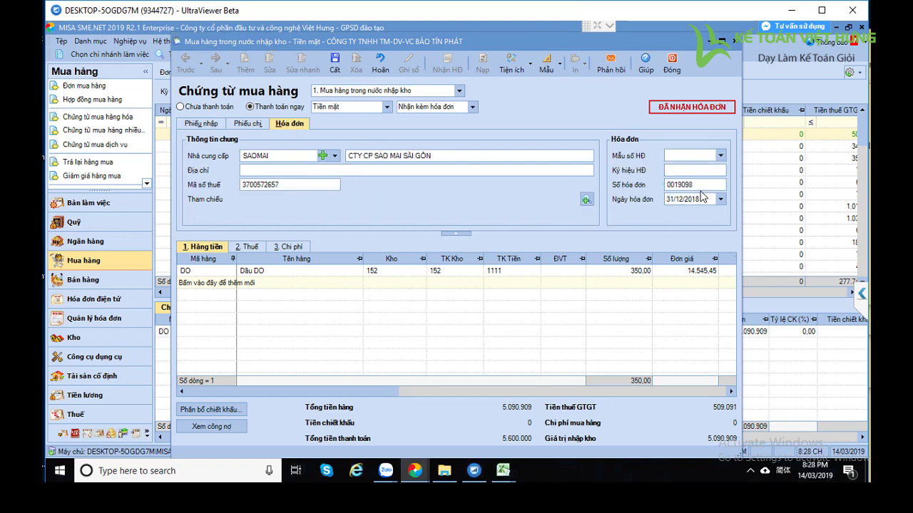
click(202, 124)
click(678, 156)
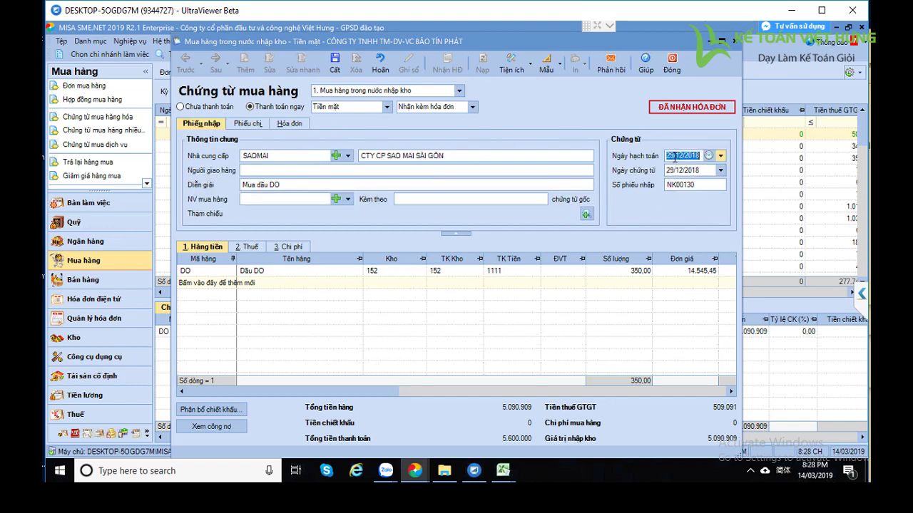
click(658, 158)
text(31)
click(675, 171)
click(665, 170)
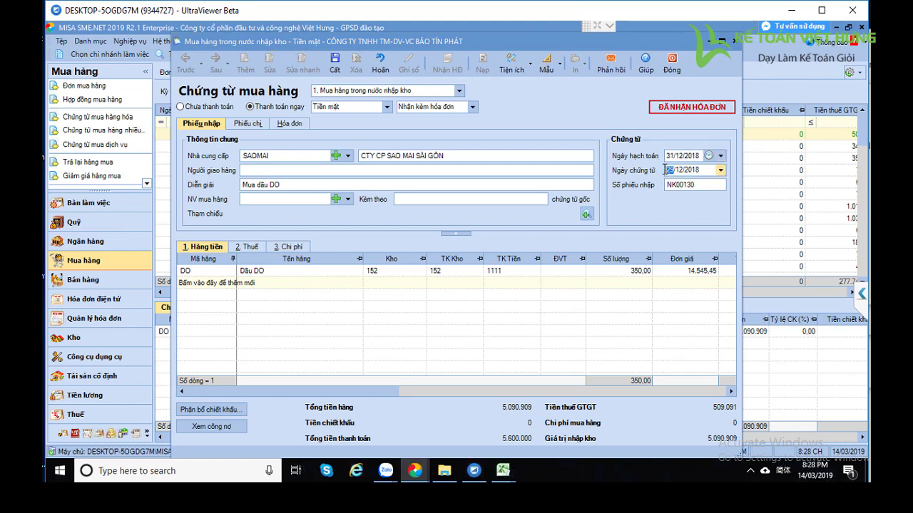
text(31)
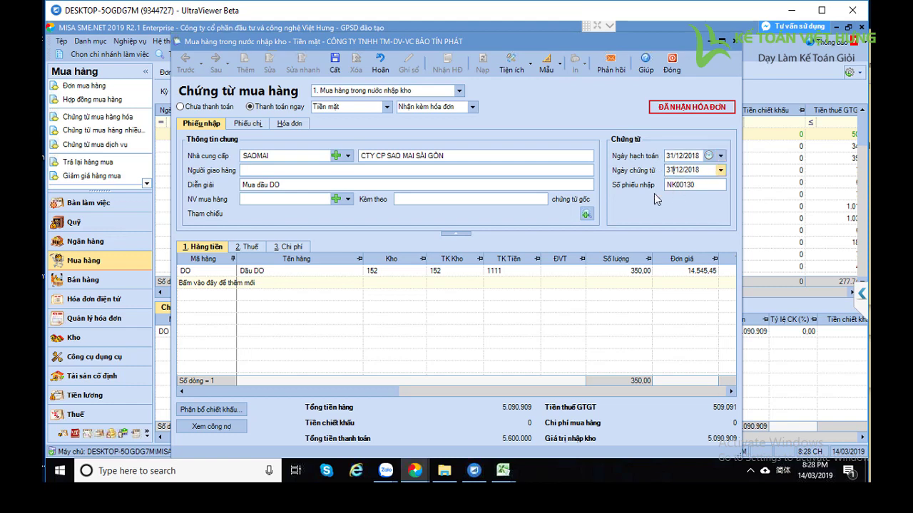
click(332, 65)
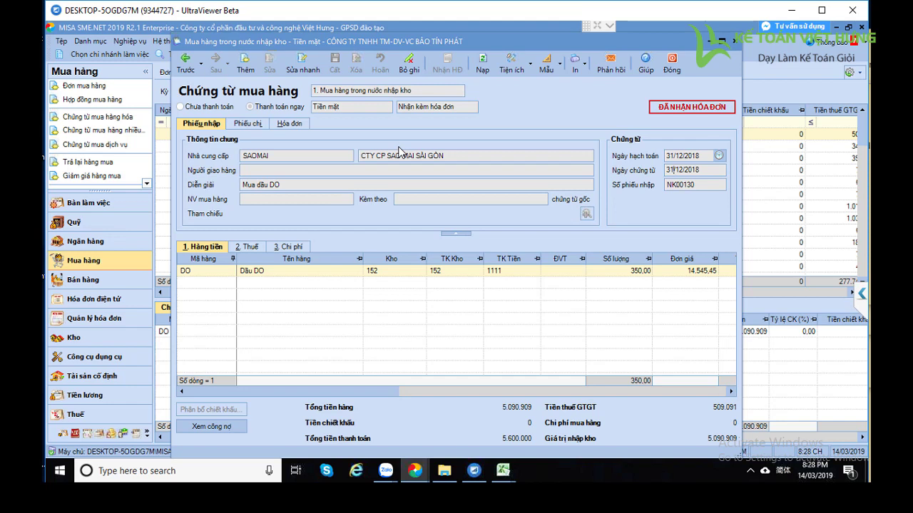
click(673, 69)
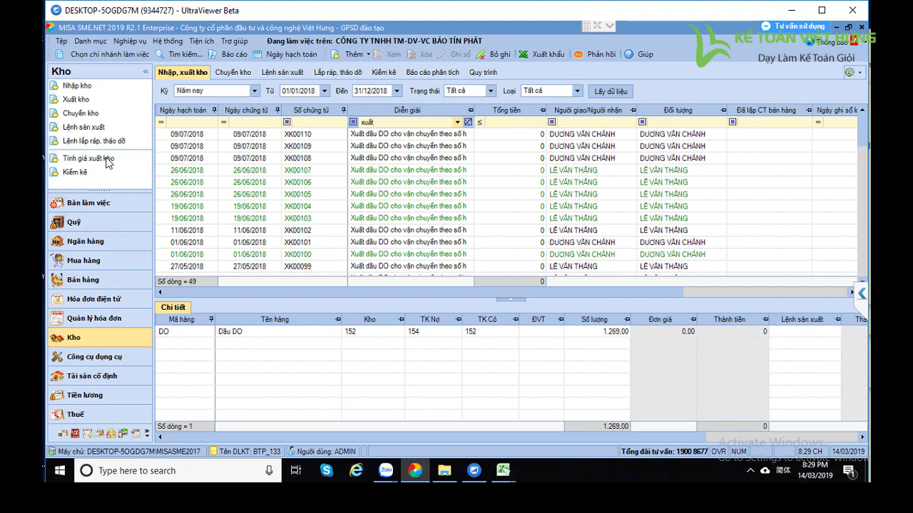
Look through the filtered DO stock issue vouchers for 2018 and select voucher XK00107.
scroll(506, 199, down, 12)
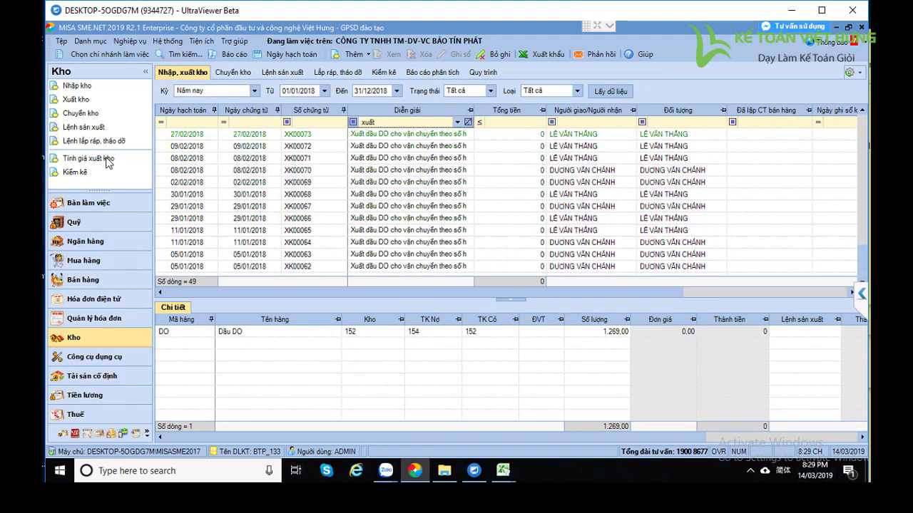
scroll(428, 219, up, 6)
scroll(427, 218, up, 4)
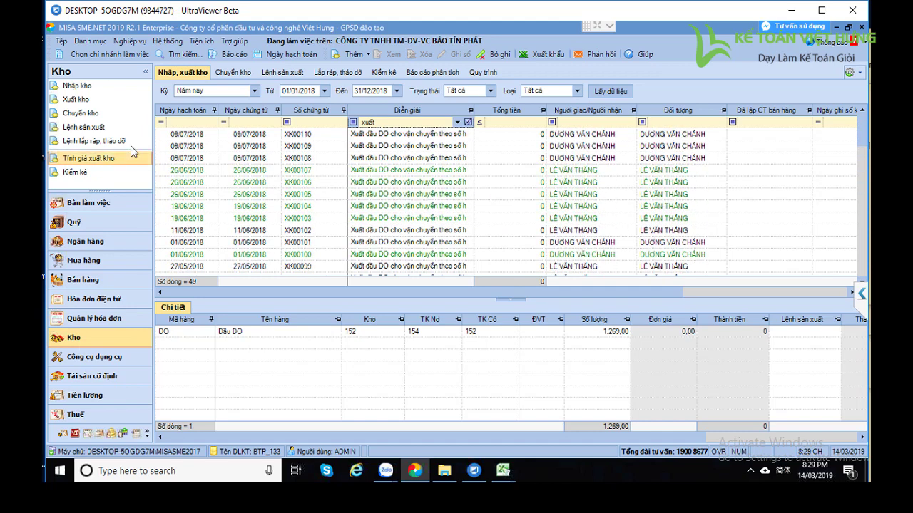
click(249, 174)
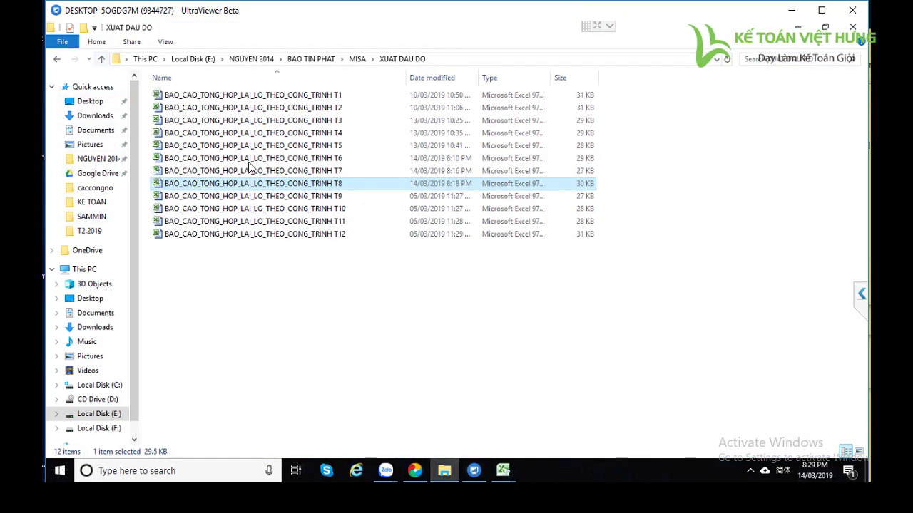
From the XUAT DAU DO folder in File Explorer, go up to BAO TIN PHAT and open its KE TOAN\CONG NO folder.
key(alt+Up)
key(alt+Up)
key(Up)
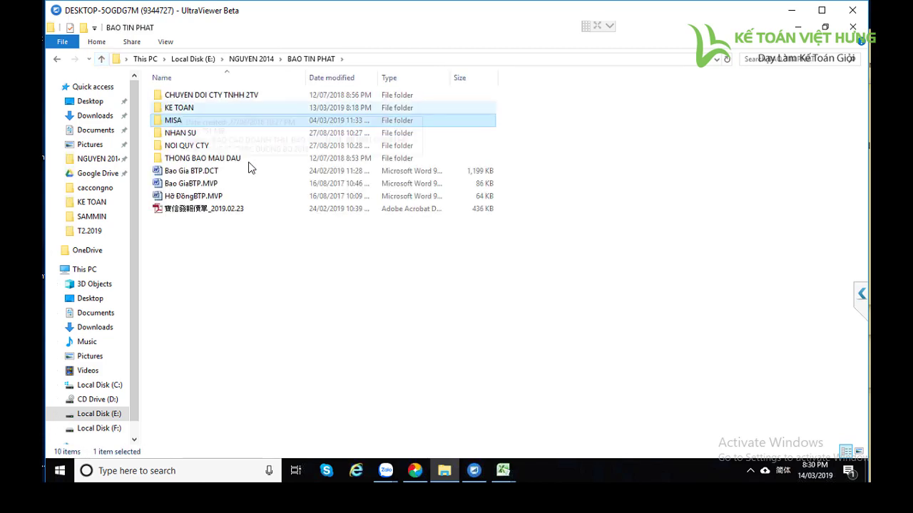
key(Return)
key(c)
key(o)
key(Return)
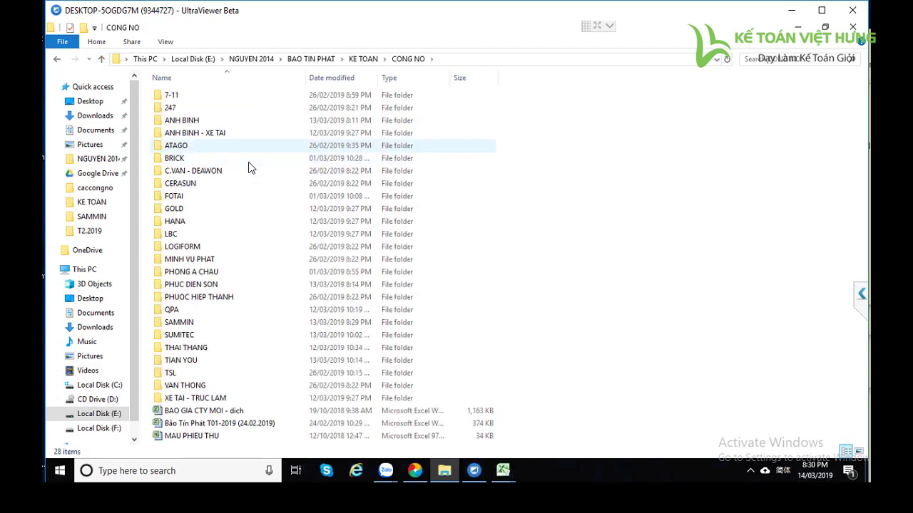
Open the LBC folder and its workbook Bảo Tín Phát T02-2019.
key(Down)
key(Down)
key(Up)
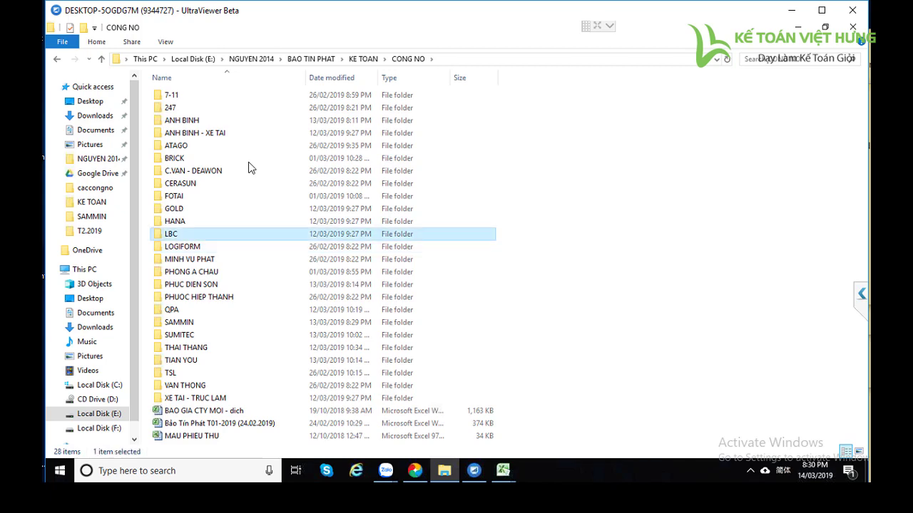
key(Return)
key(Up)
key(Up)
key(Up)
key(Up)
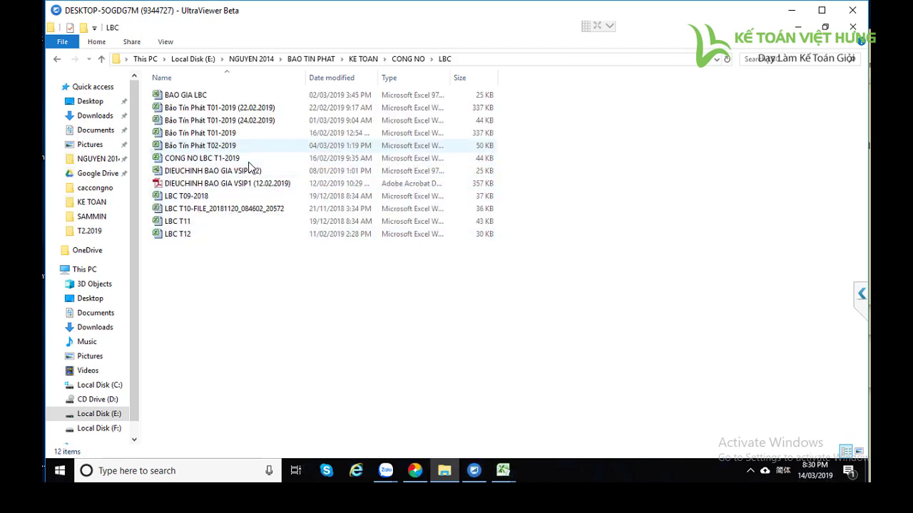
key(Return)
key(Return)
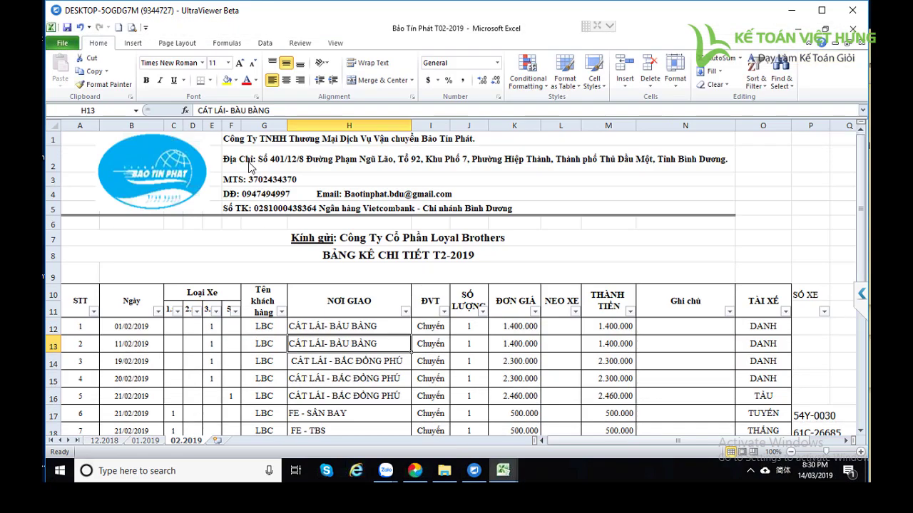
Look over the 02.2019 trip list and compare the date and ĐƠN GIÁ of the first two trips.
scroll(250, 167, down, 6)
key(ctrl+Down)
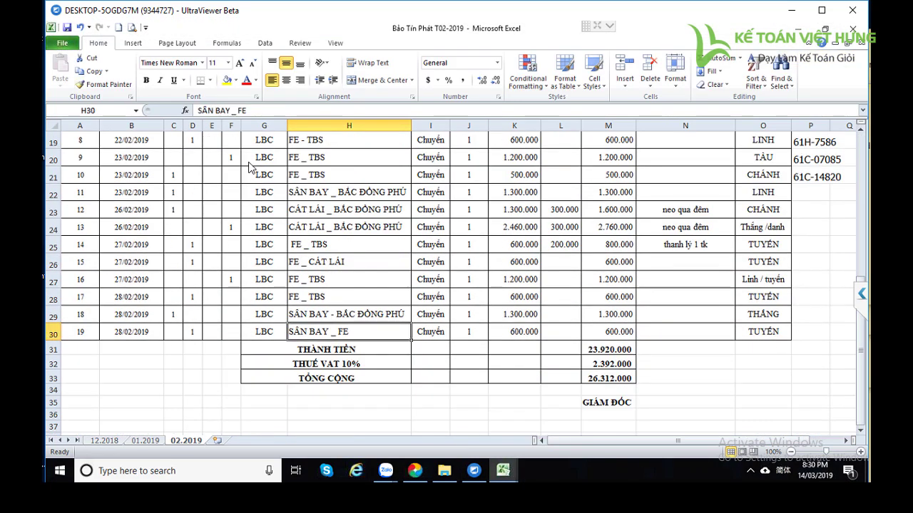
scroll(250, 167, up, 4)
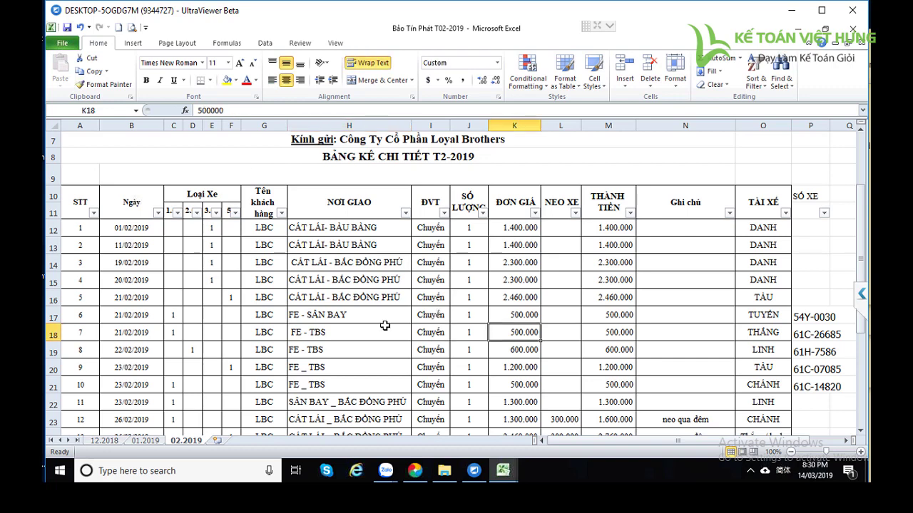
click(143, 228)
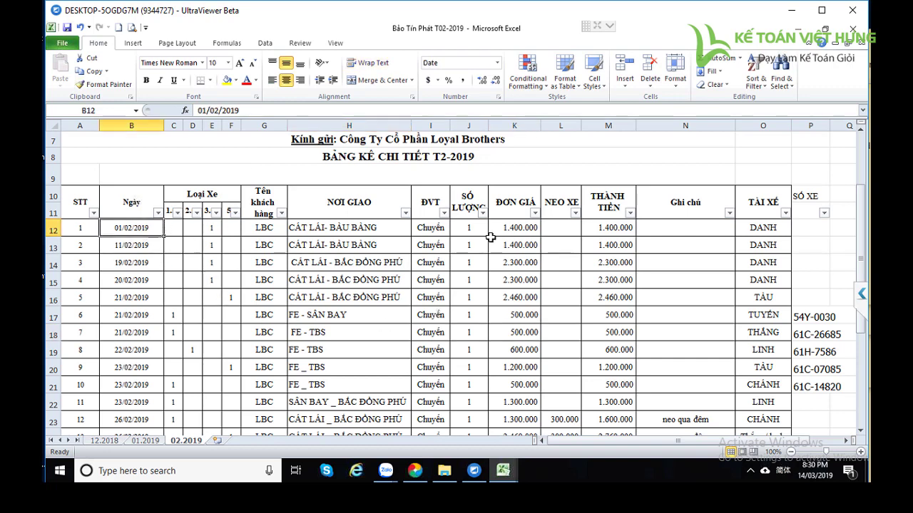
click(510, 230)
click(138, 230)
click(519, 230)
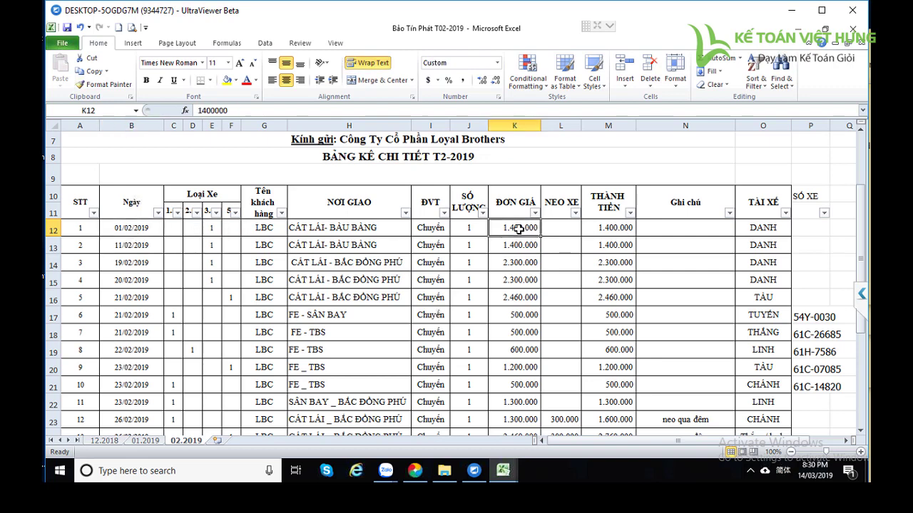
click(132, 245)
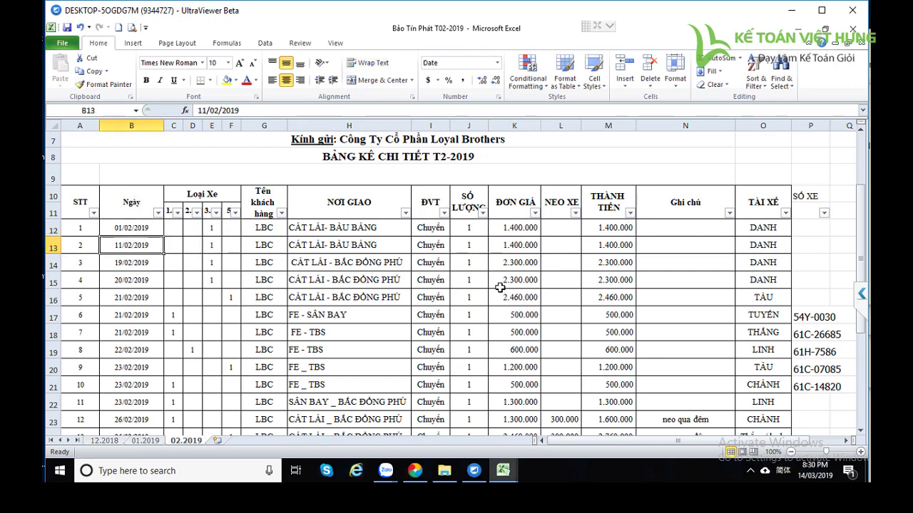
click(516, 246)
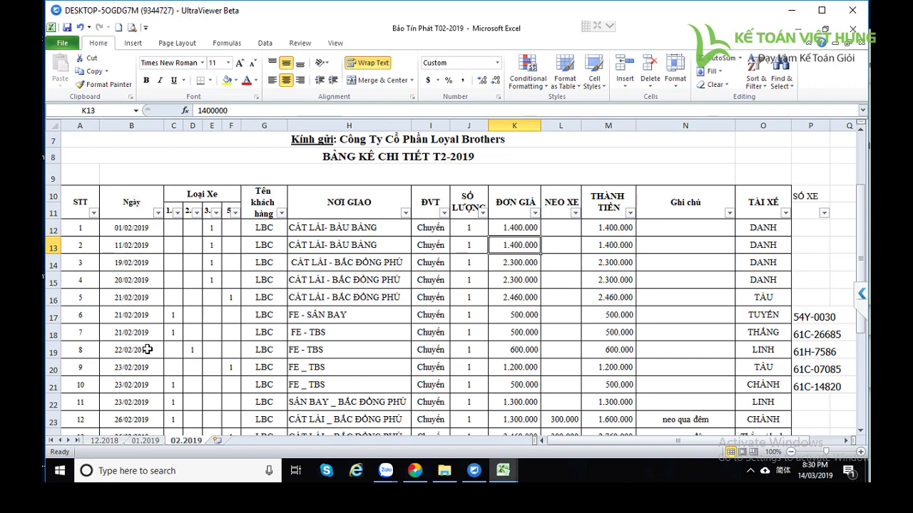
Check the date of the last trip in the 02.2019 sheet and the total rows below the list.
scroll(145, 354, down, 2)
scroll(145, 354, down, 1)
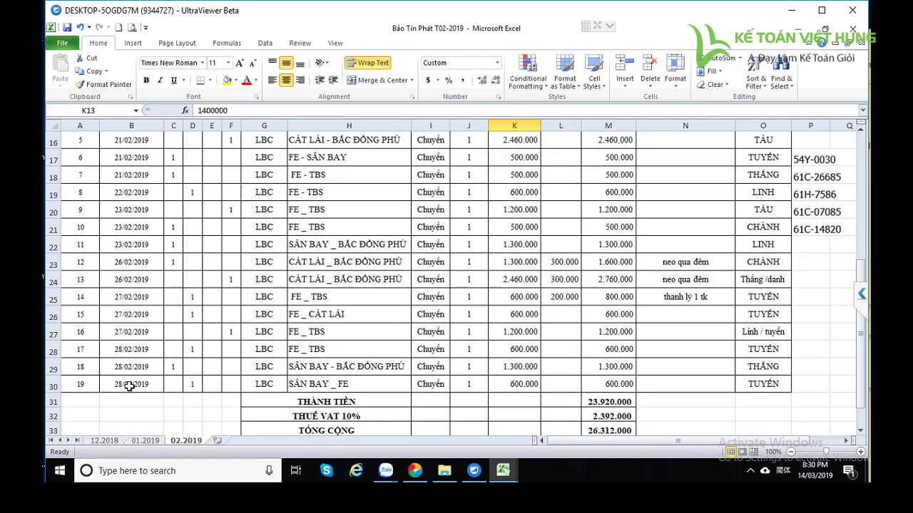
click(129, 386)
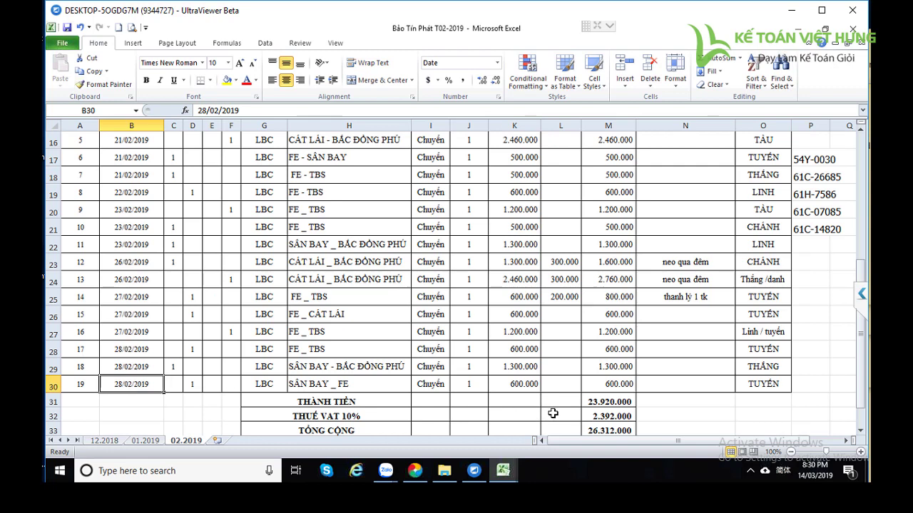
scroll(553, 362, up, 3)
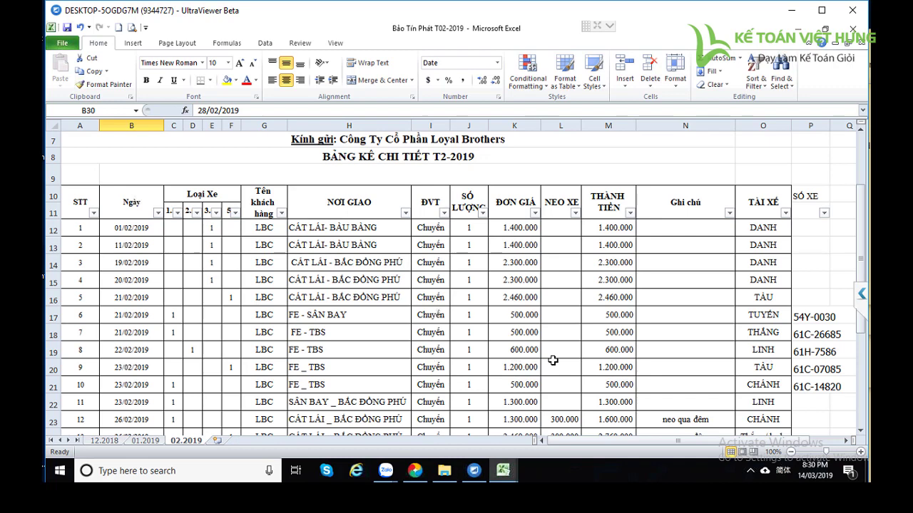
Examine the first trip's ĐƠN GIÁ and full row, and the THÀNH TIỀN amounts of the first two trips.
key(ctrl+Home)
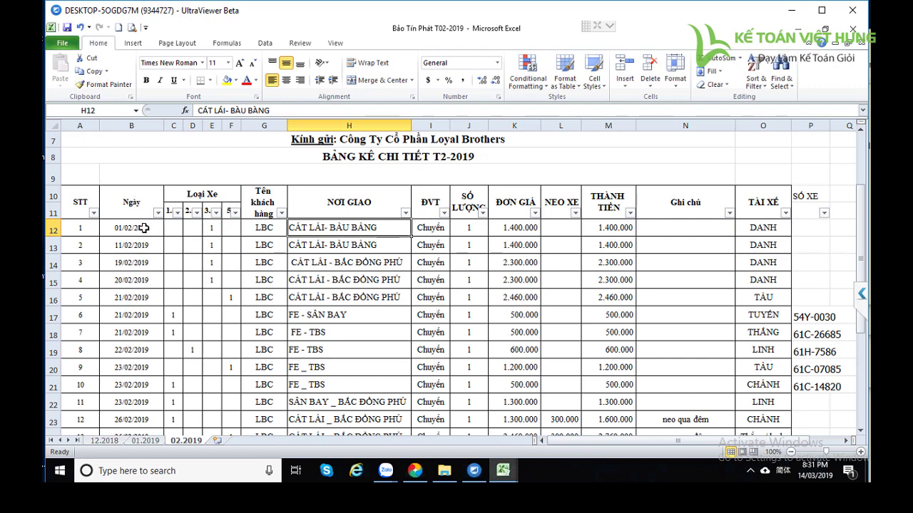
click(519, 228)
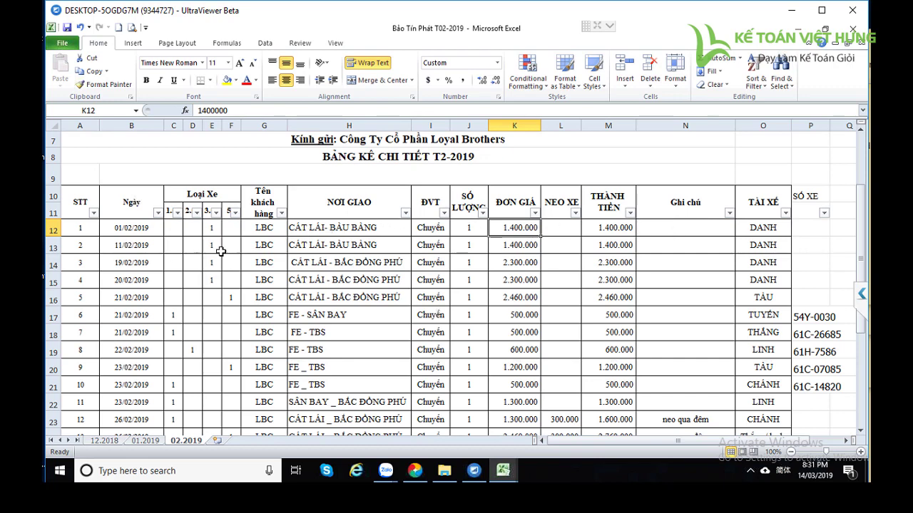
click(52, 228)
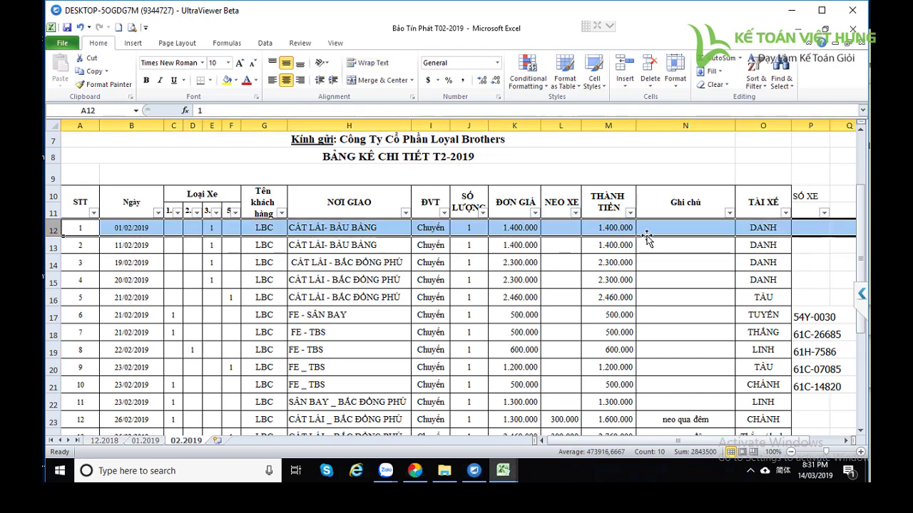
click(603, 230)
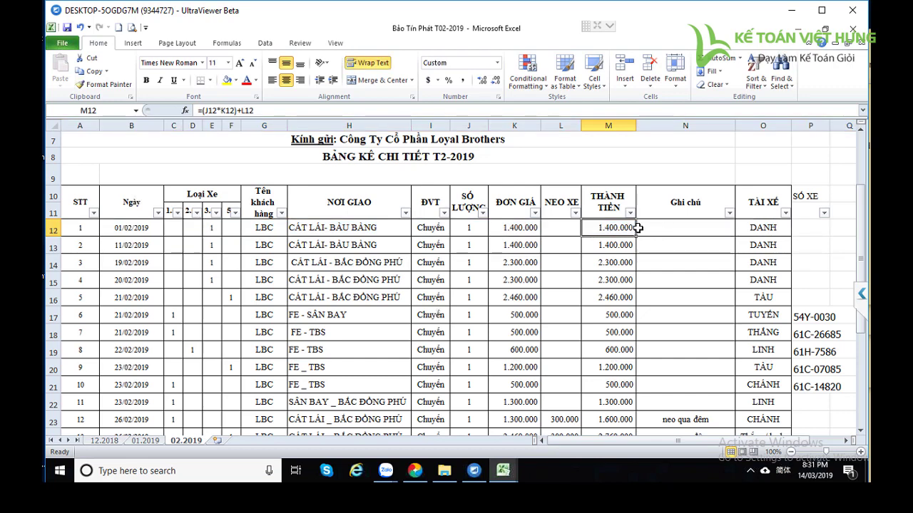
click(601, 245)
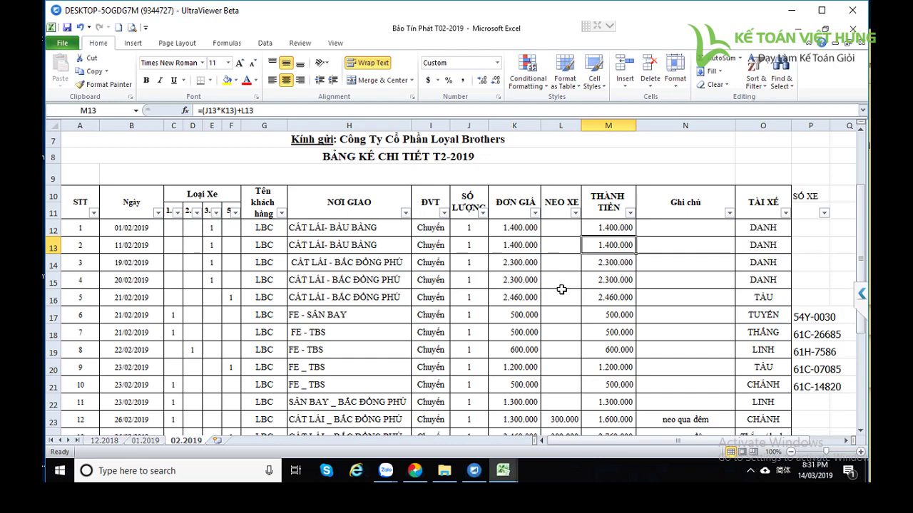
Switch back to MISA SME.NET and review the issued DO quantities of the June 2018 vouchers XK00103 to XK00107.
mouse_move(409, 476)
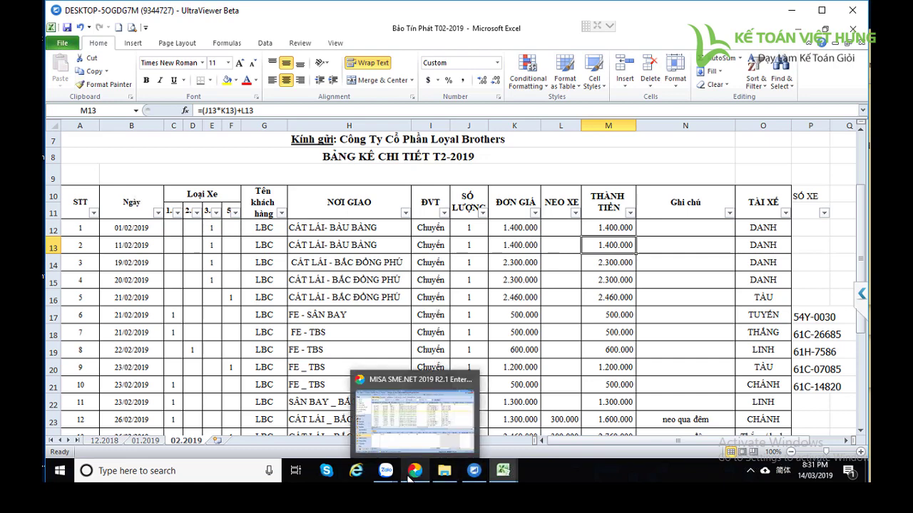
click(408, 424)
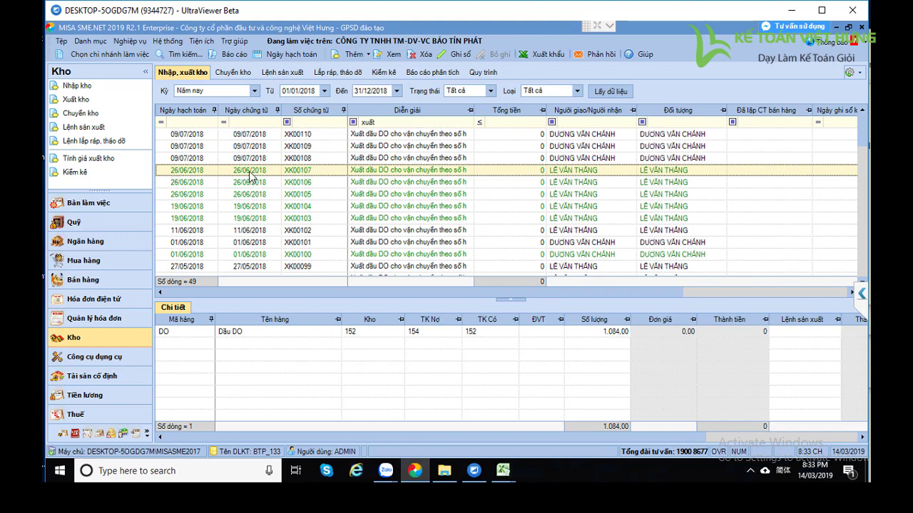
click(251, 182)
click(251, 173)
click(243, 183)
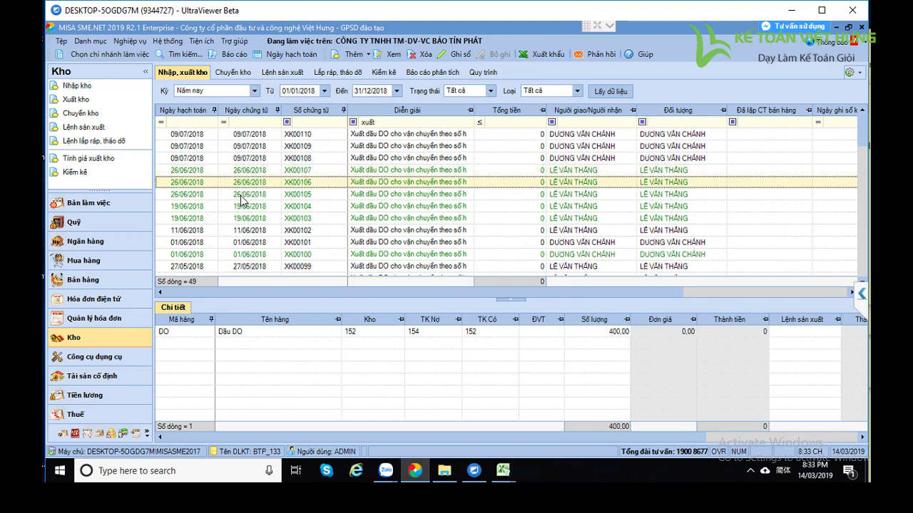
click(241, 196)
click(242, 207)
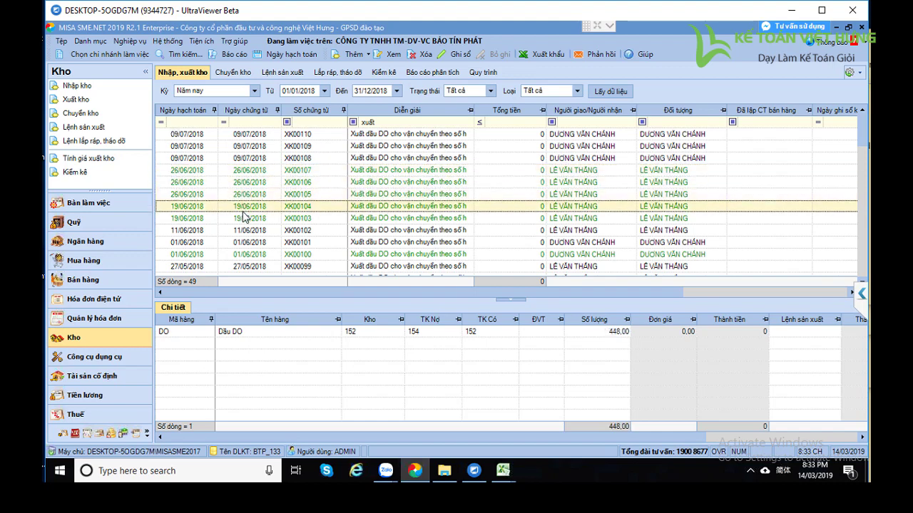
click(241, 219)
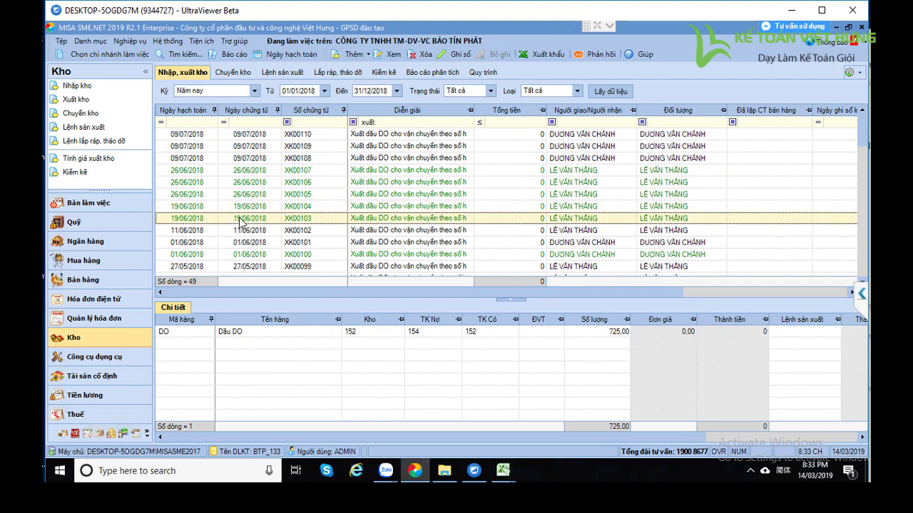
click(251, 173)
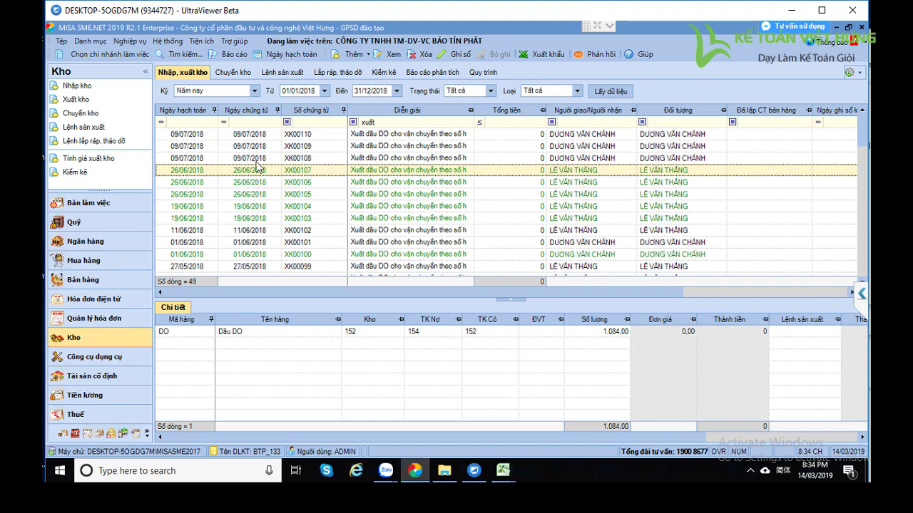
Run the Tổng hợp tồn kho report for warehouse 152 with the period Năm nay, 01/01/2018 to 31/12/2018.
click(234, 55)
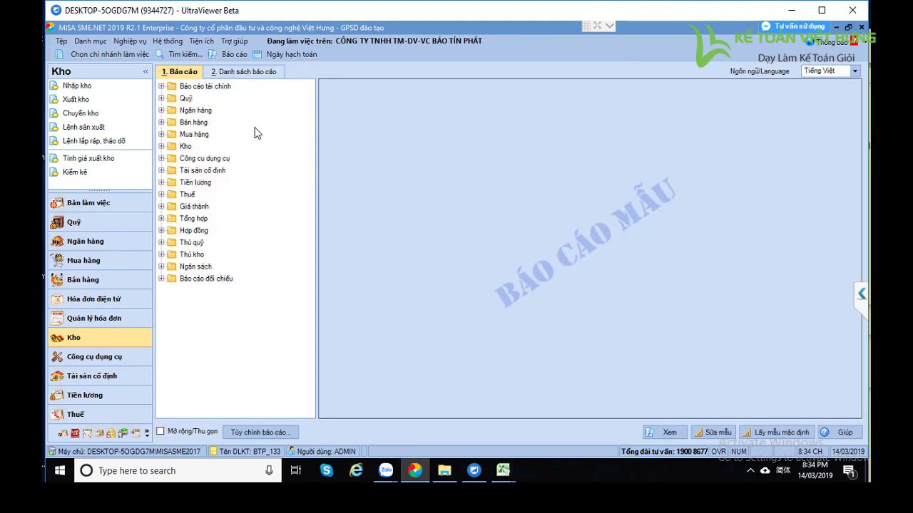
click(184, 147)
double_click(184, 147)
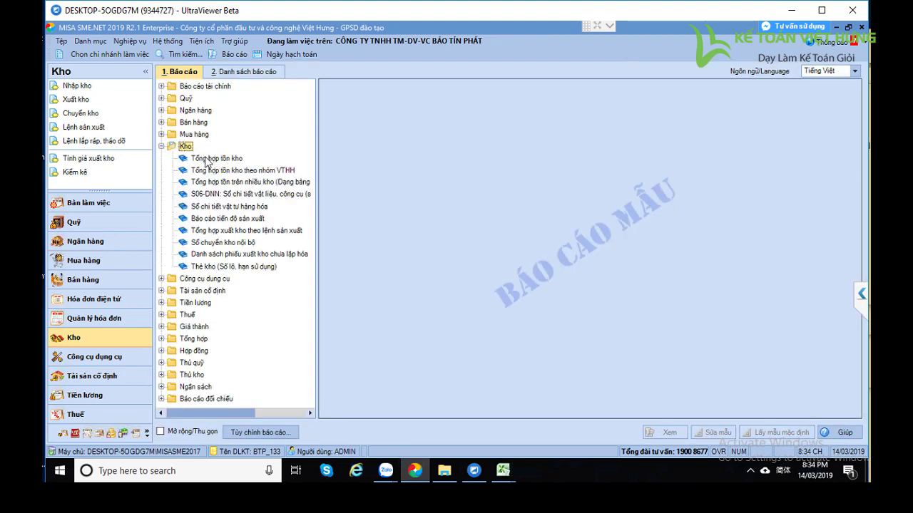
double_click(216, 158)
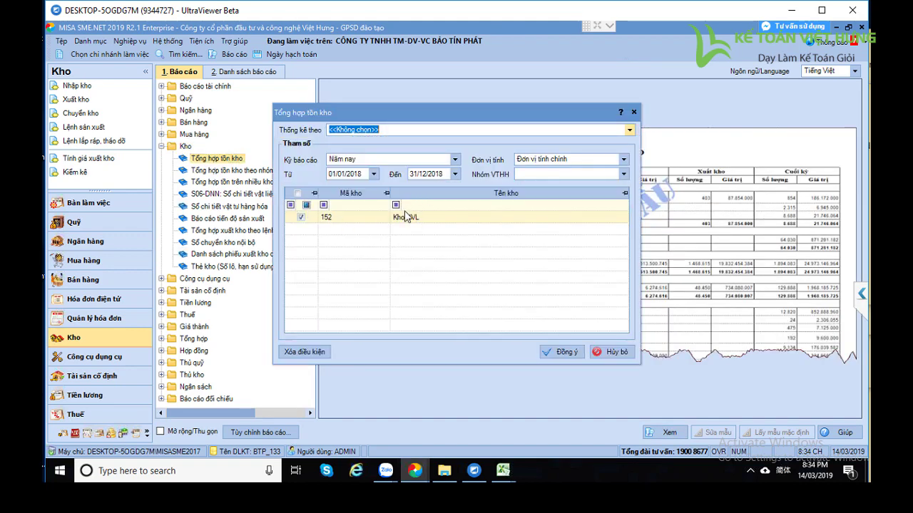
click(429, 176)
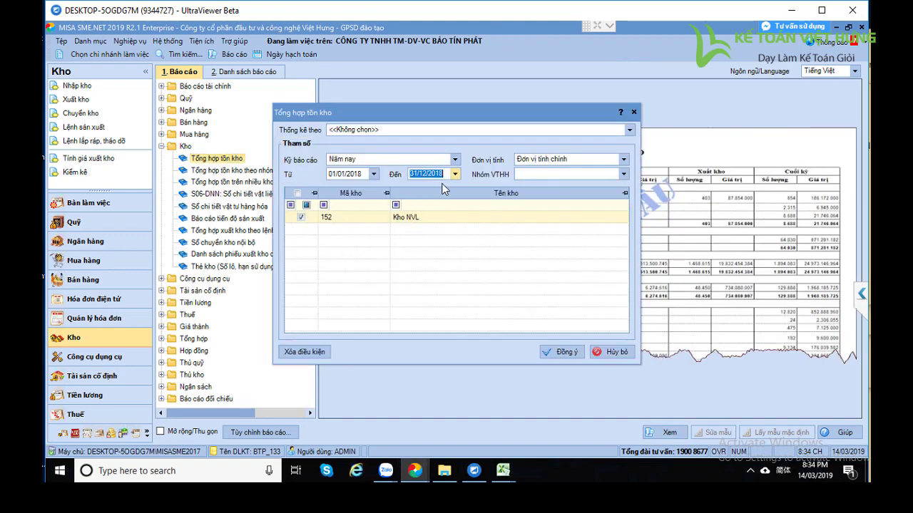
click(553, 350)
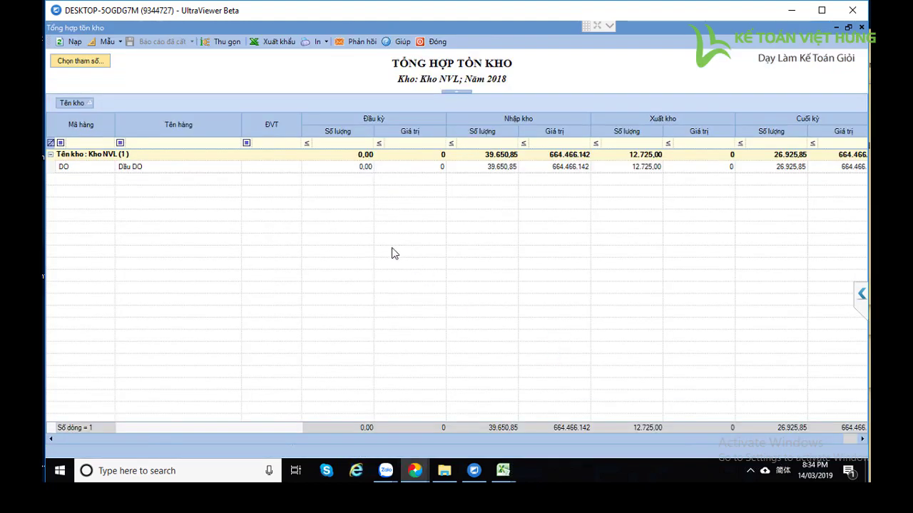
Open the detailed stock ledger of Dầu DO from the report and examine the remaining quantity around issue voucher XK00068.
double_click(122, 170)
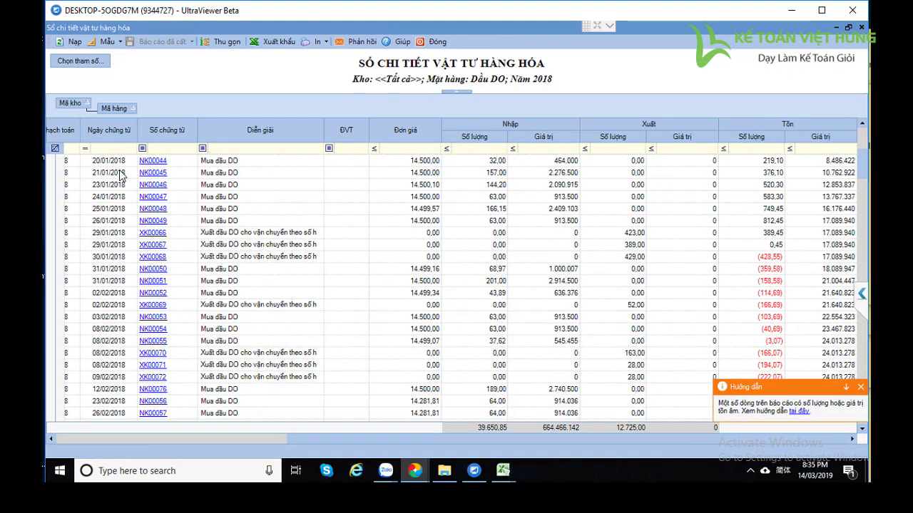
click(269, 257)
scroll(268, 216, down, 2)
scroll(268, 216, up, 1)
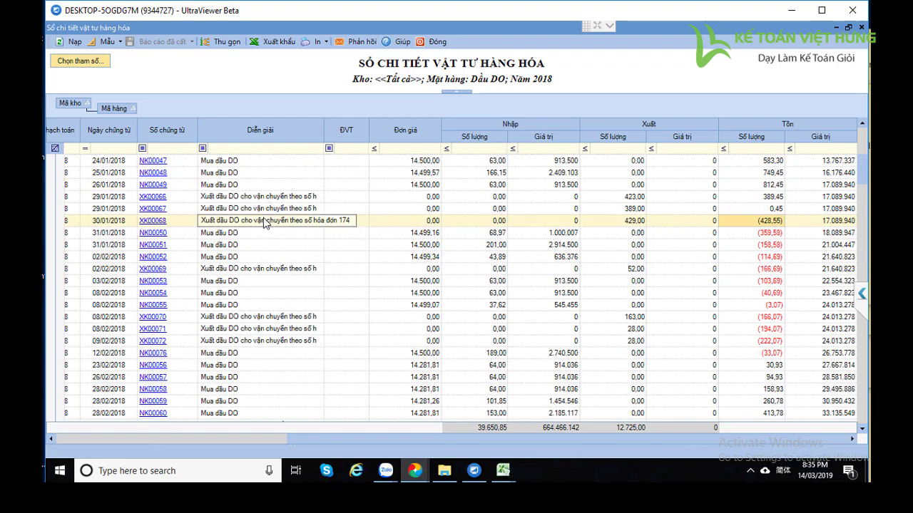
Examine the remaining DO quantities in the ledger from 29/01/2018 onward and the received quantity of voucher NK00064.
click(771, 200)
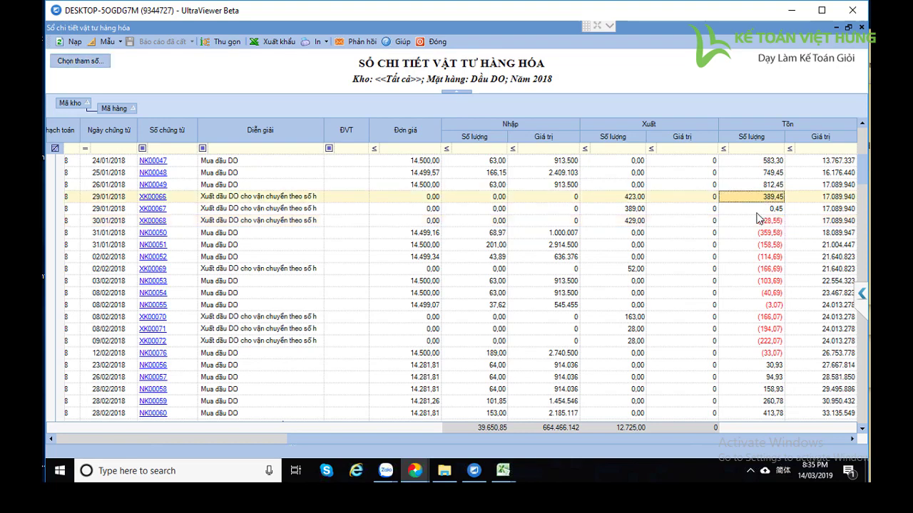
click(742, 234)
click(750, 365)
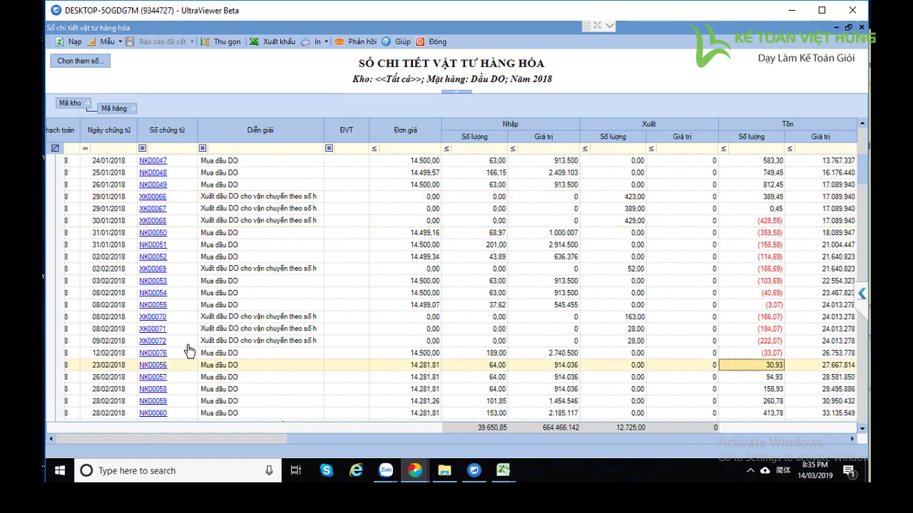
click(231, 295)
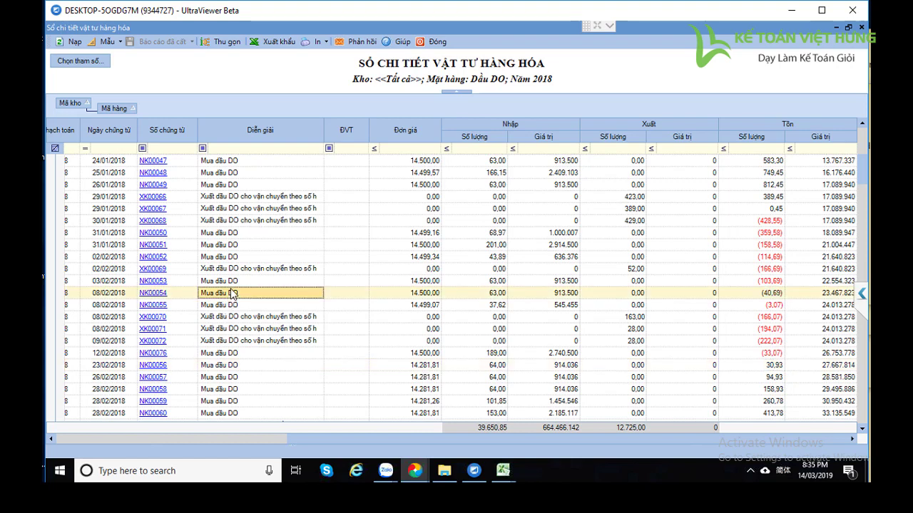
scroll(233, 298, down, 2)
click(492, 402)
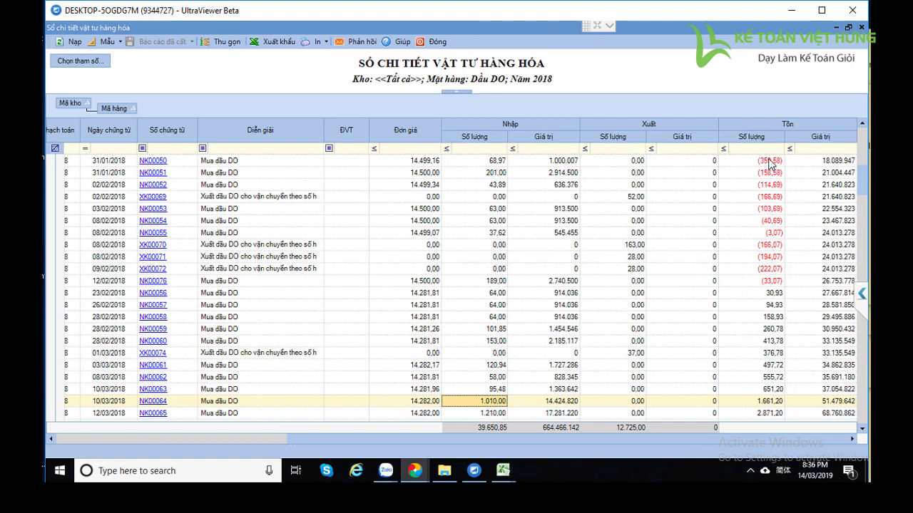
Open purchase voucher NK00064 from the ledger, unpost it for editing and change its invoice option to Không kèm hóa đơn.
click(152, 403)
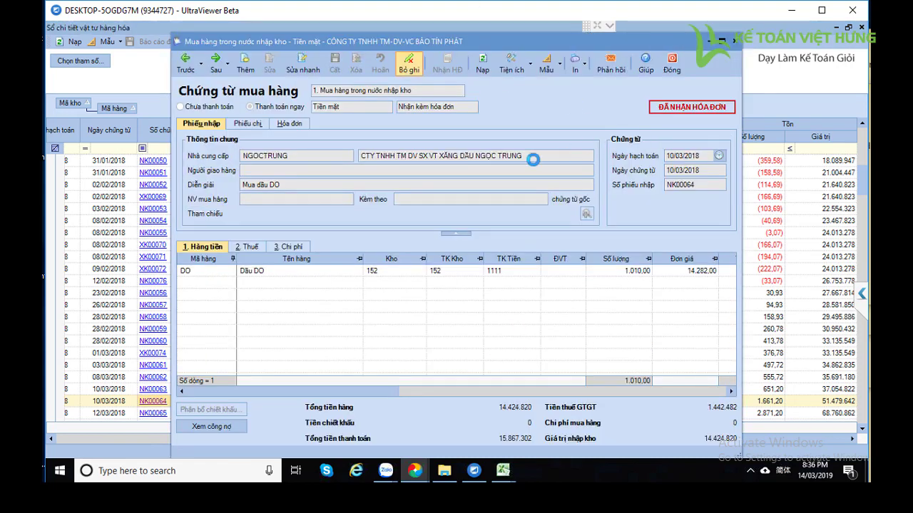
click(409, 62)
click(270, 64)
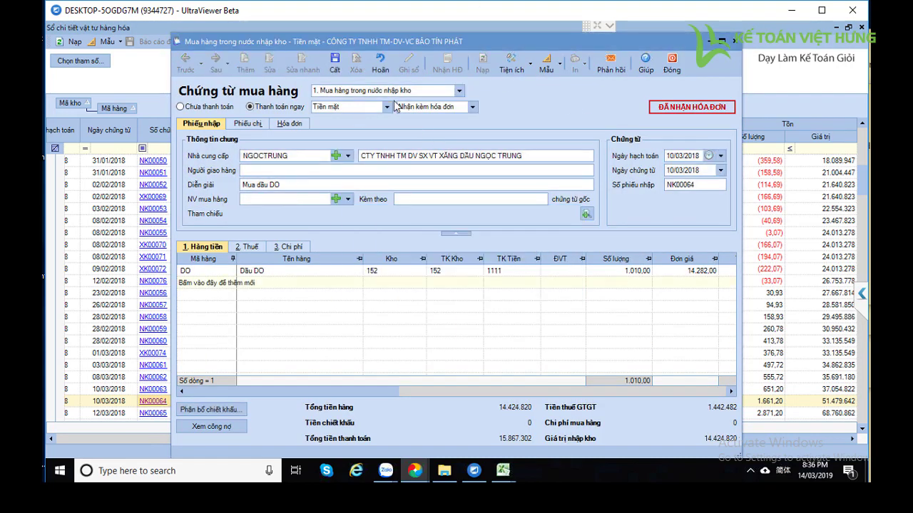
click(473, 107)
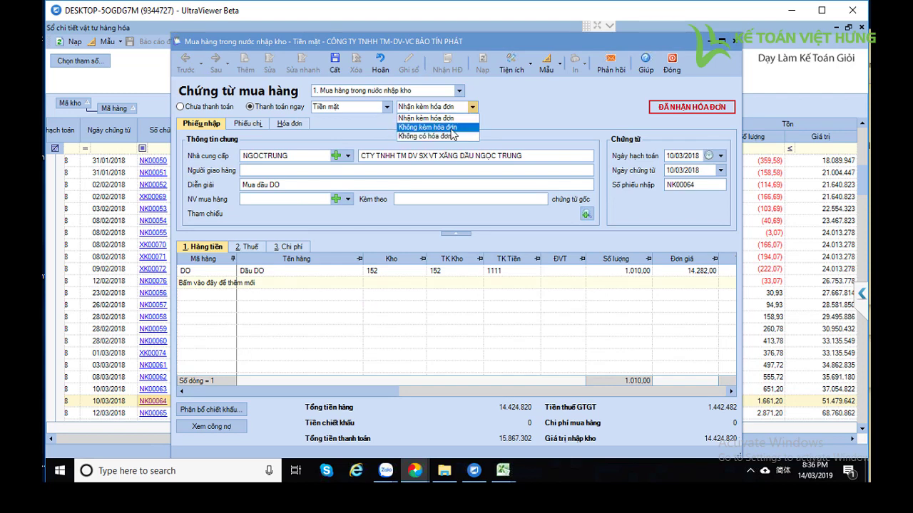
click(451, 128)
Set the receipt's Ngày hạch toán and Ngày chứng từ to 31/01/2018.
click(669, 158)
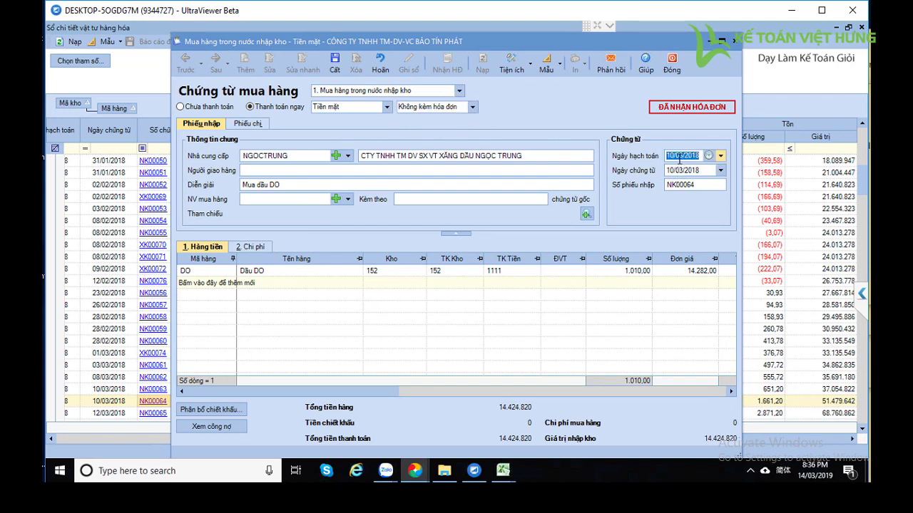
text(31/01/2018)
key(Tab)
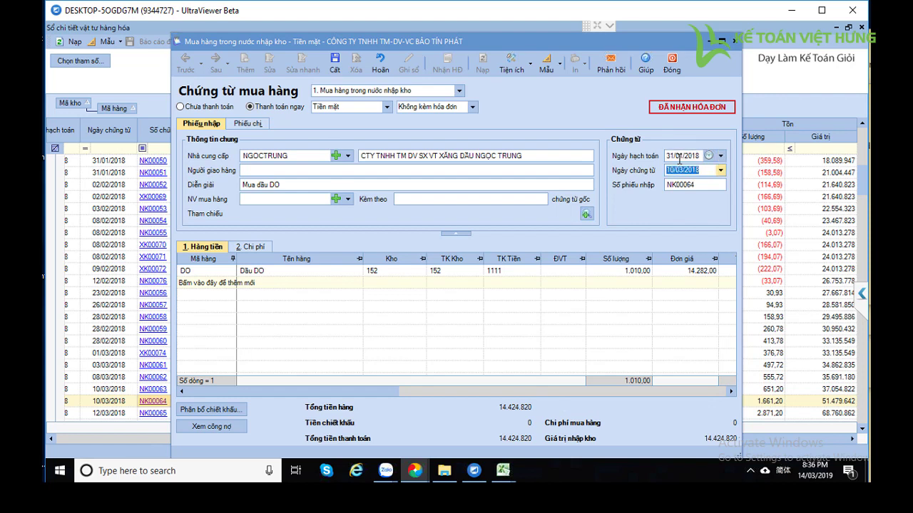
text(31/01/2018)
key(Tab)
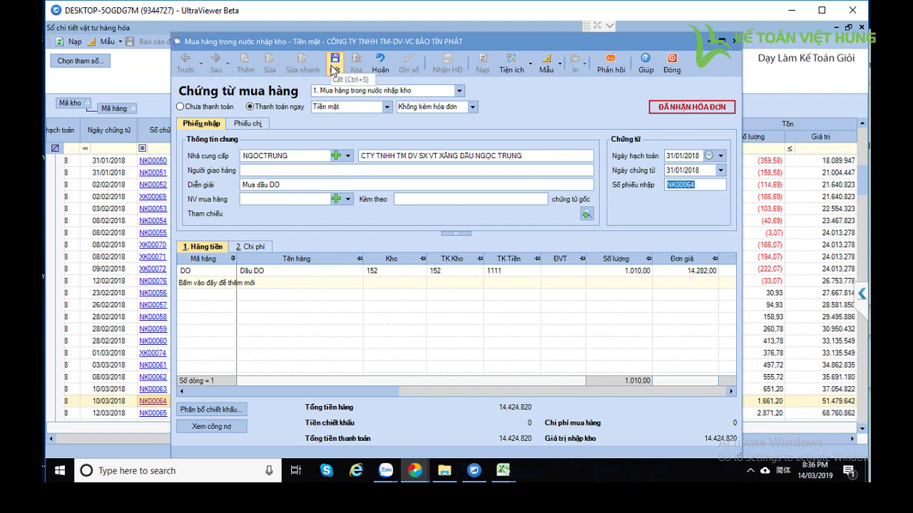
Set the Ngày chứng từ of the voucher's Phiếu chi to 31/01/2018 and save the voucher.
click(247, 125)
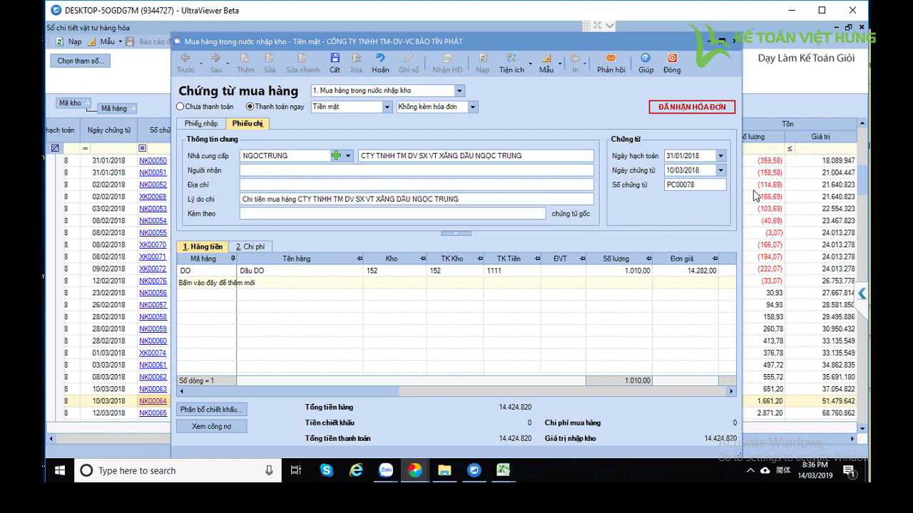
click(698, 171)
text(3)
text(1012018)
key(ctrl+s)
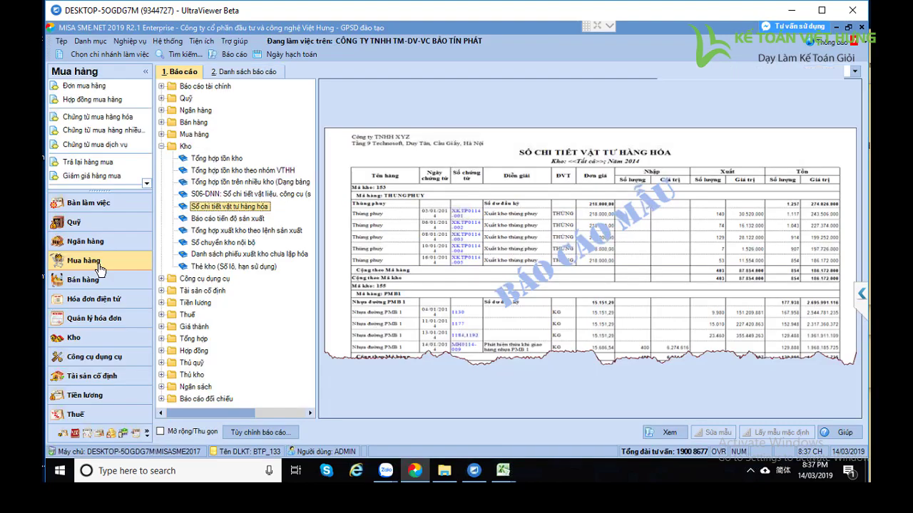
Start a Nhận hóa đơn entry under Mua hàng for supplier NGOCTRUNG, period Năm nay, and select voucher NK00064.
click(99, 264)
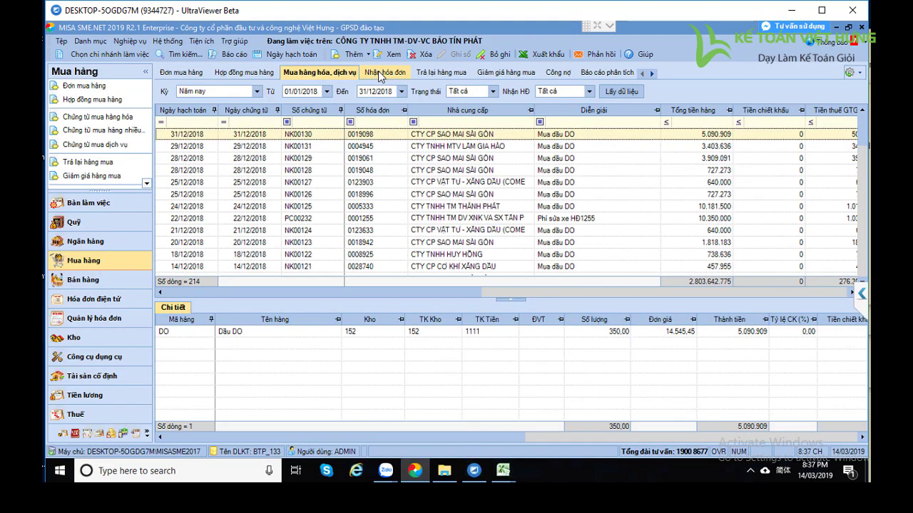
click(380, 74)
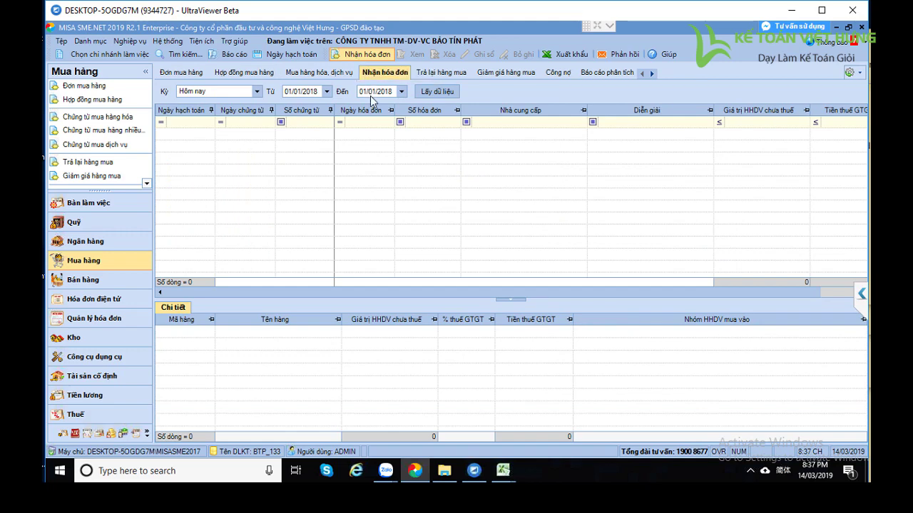
click(392, 103)
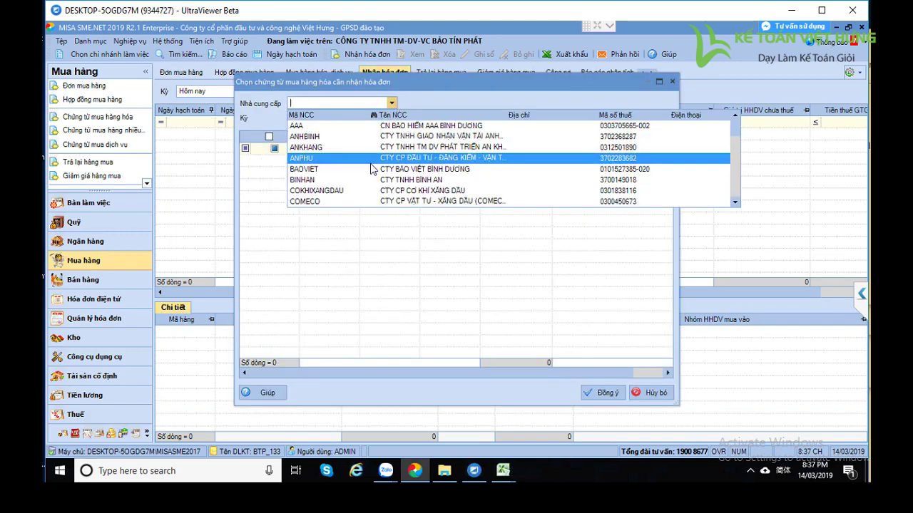
text(ngoctrung)
key(Return)
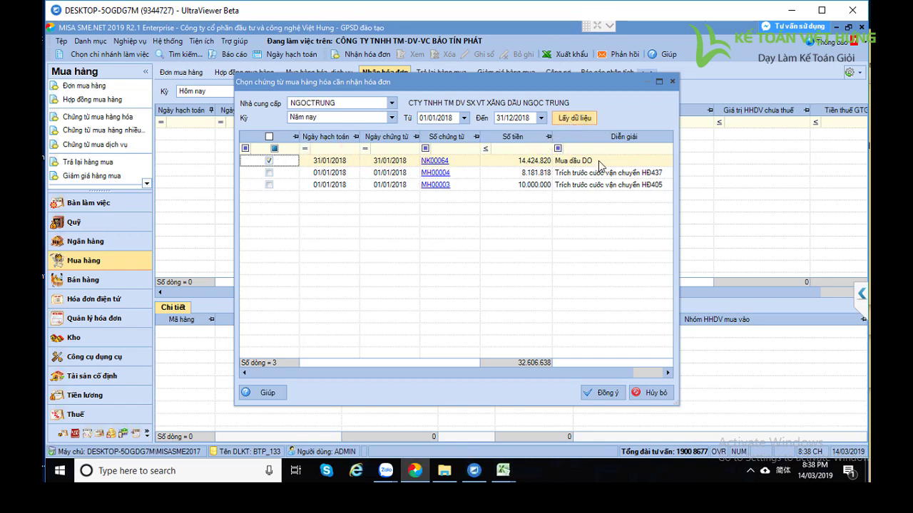
Create the invoice receipt for the selected voucher with invoice number 0000409 dated 10/03/2018, save it and close it.
click(606, 393)
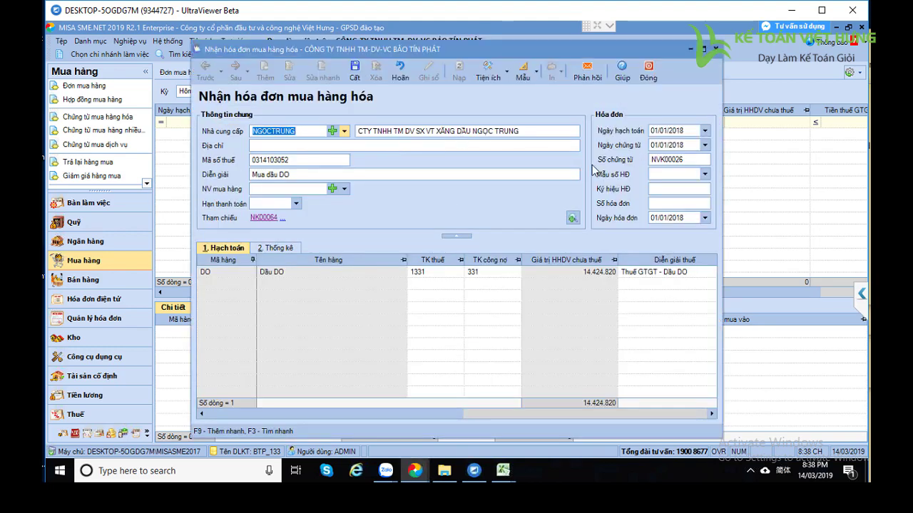
click(686, 130)
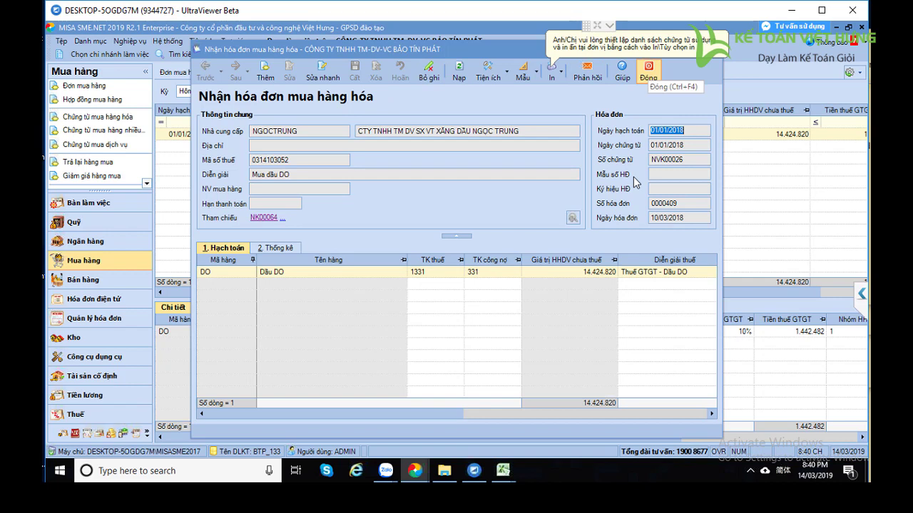
click(648, 71)
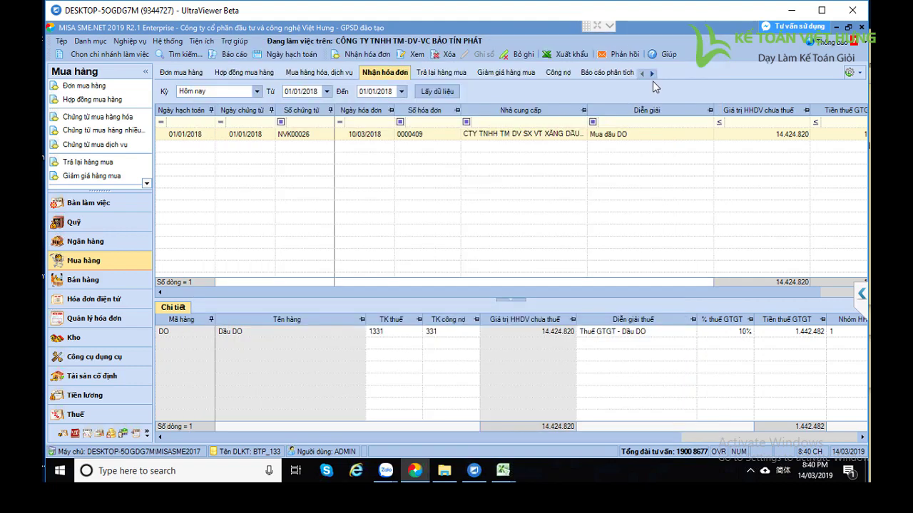
Run the Tổng hợp tồn kho report for Kho NVL in 2018, review the DO totals and close it.
click(241, 57)
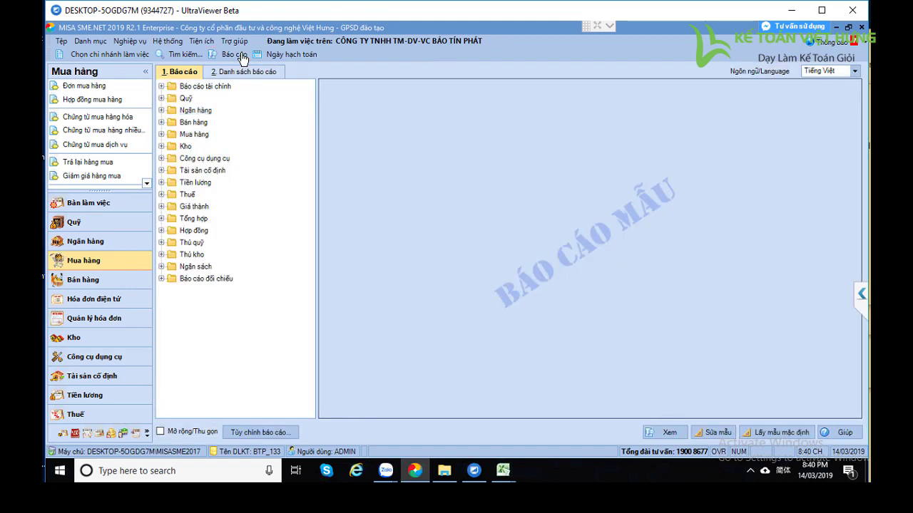
double_click(185, 146)
click(191, 154)
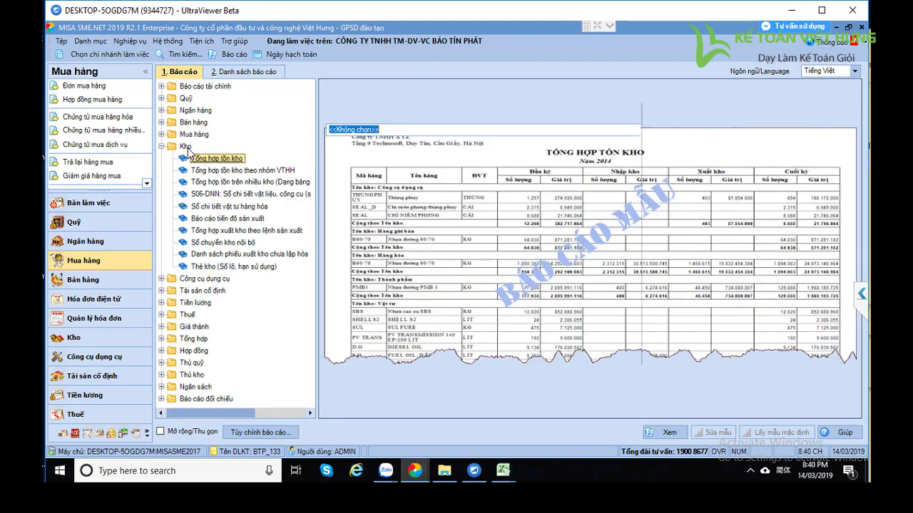
double_click(191, 153)
key(Return)
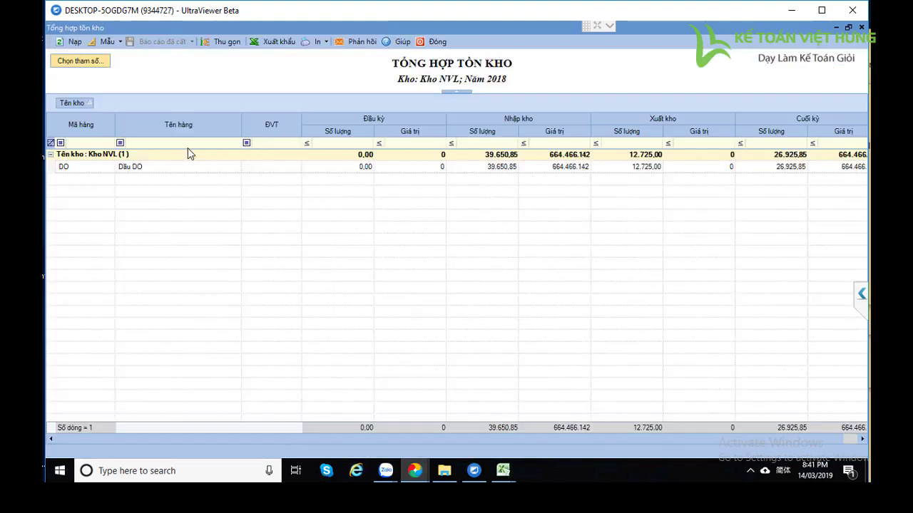
key(Escape)
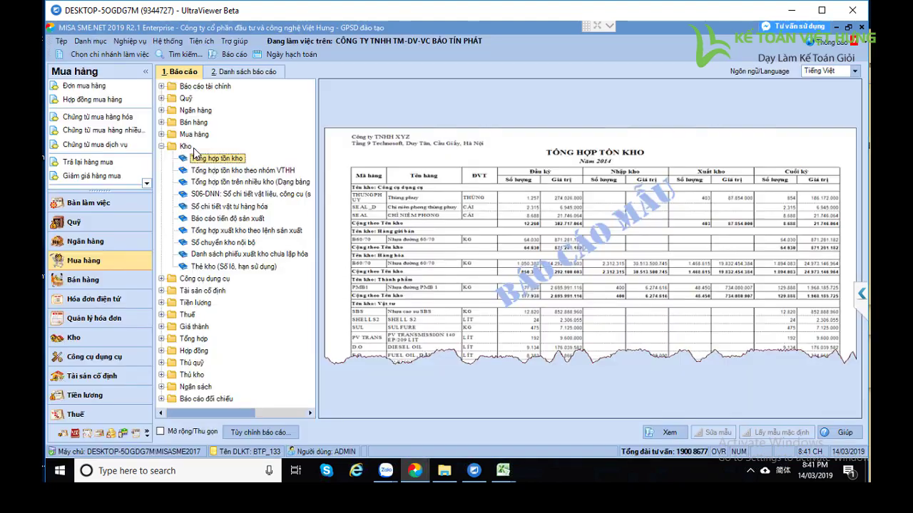
Run the Sổ chi tiết vật tư hàng hóa report for Dầu DO in 2018 and briefly view receipt NK00050.
key(Up)
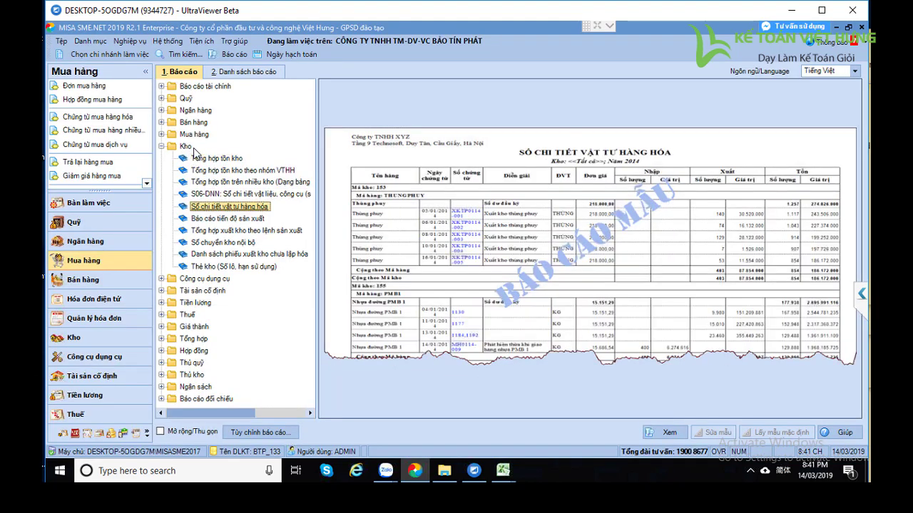
key(Return)
key(Return)
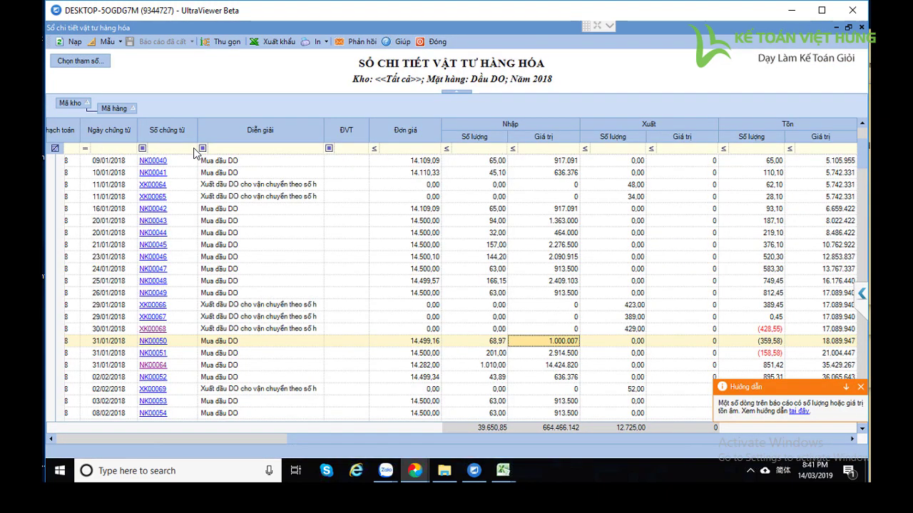
key(Return)
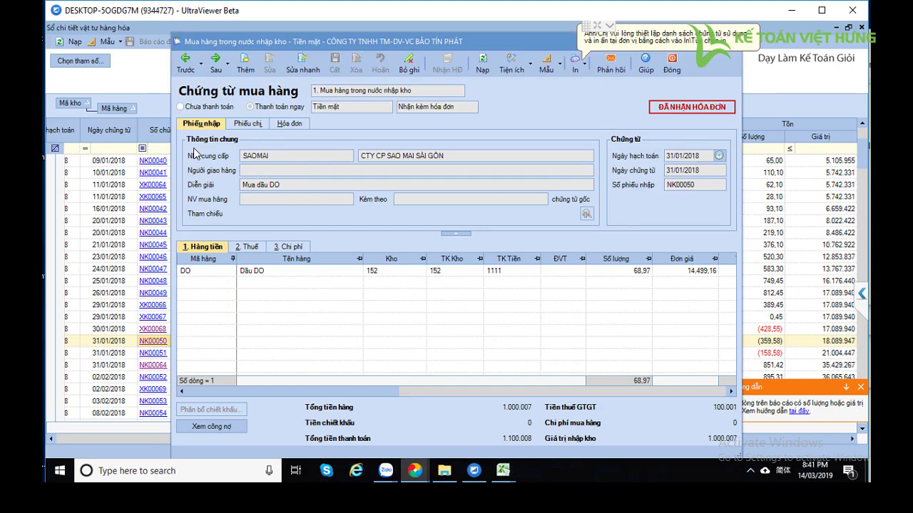
key(Escape)
Examine the ledger's remaining DO quantities from 31/01/2018 through July 2018 for negative balances, and close the report.
scroll(762, 249, down, 2)
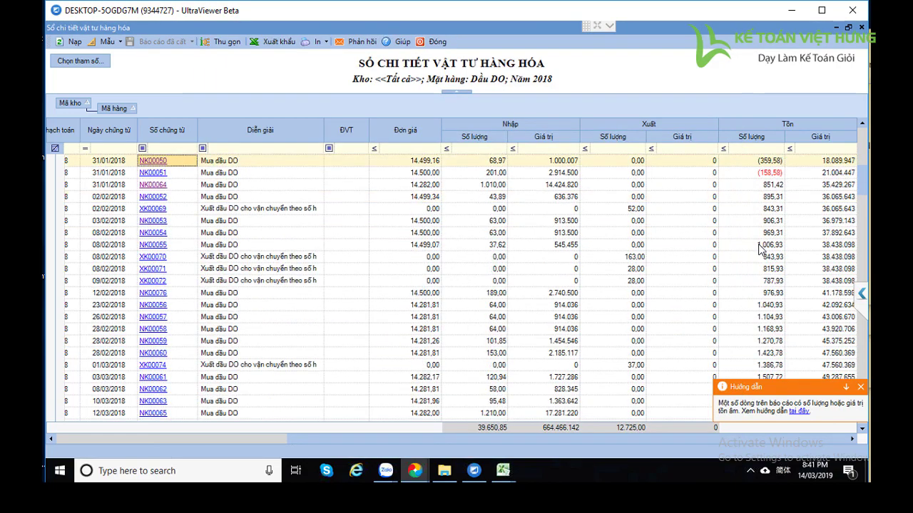
scroll(761, 248, up, 1)
scroll(761, 285, down, 3)
scroll(761, 292, down, 8)
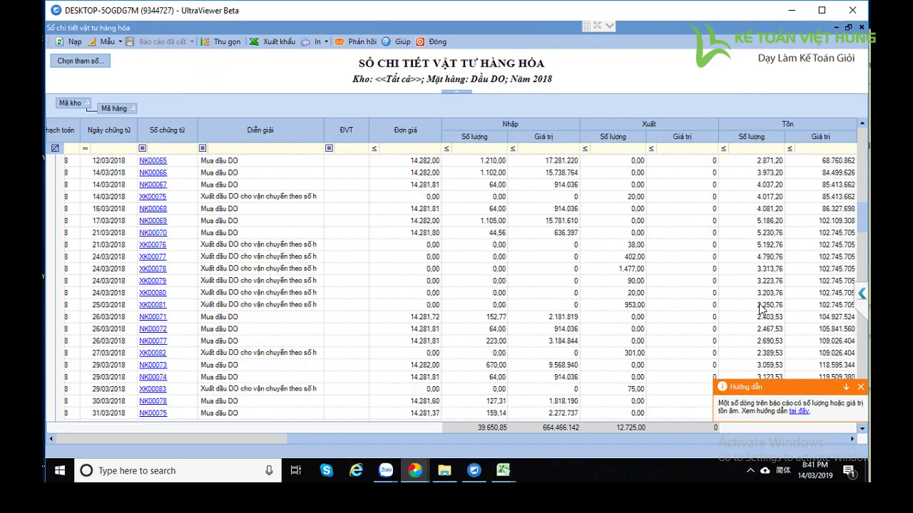
scroll(761, 308, down, 1)
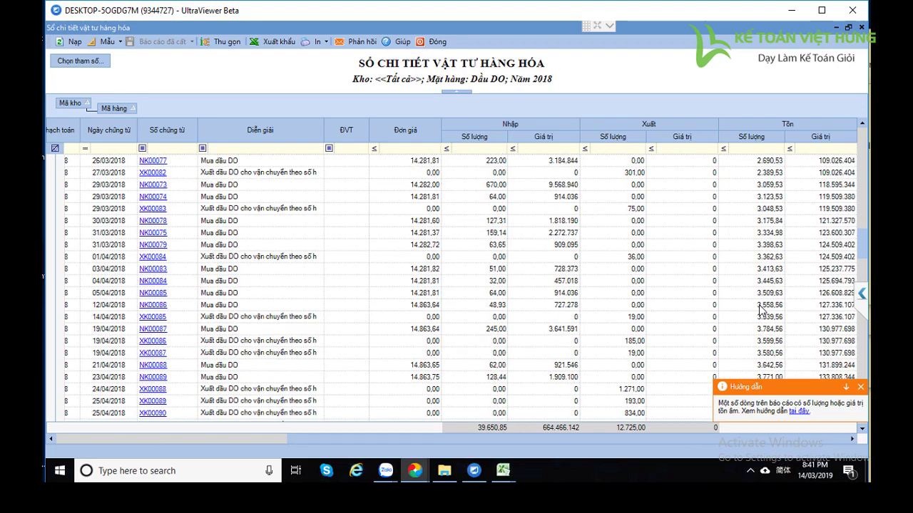
scroll(761, 311, down, 7)
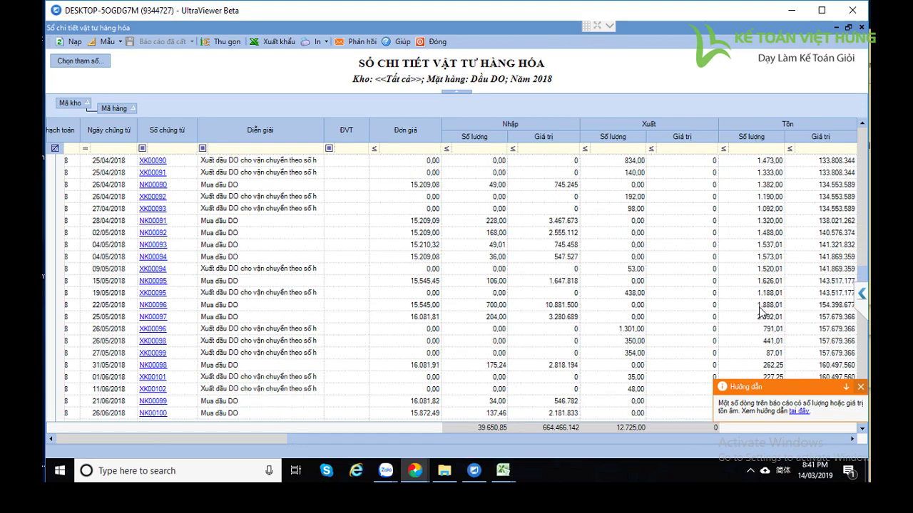
scroll(762, 314, down, 5)
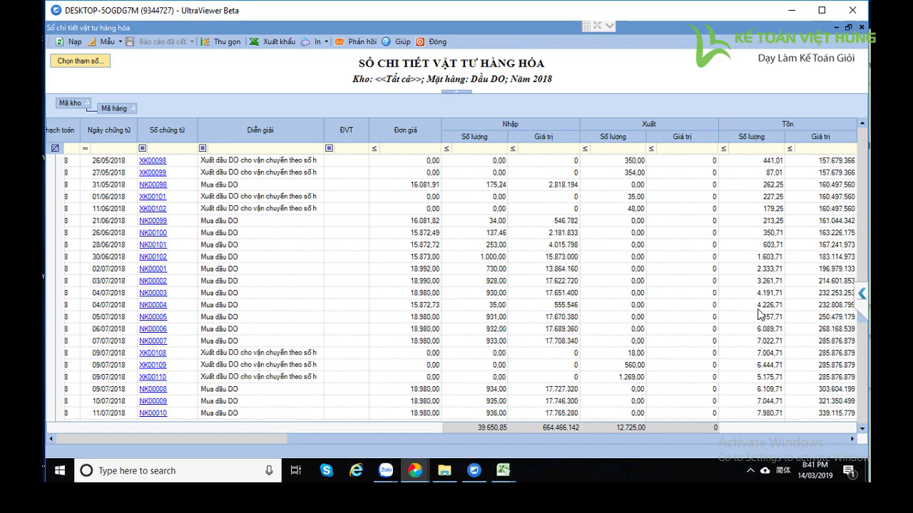
scroll(762, 314, down, 4)
scroll(761, 313, up, 20)
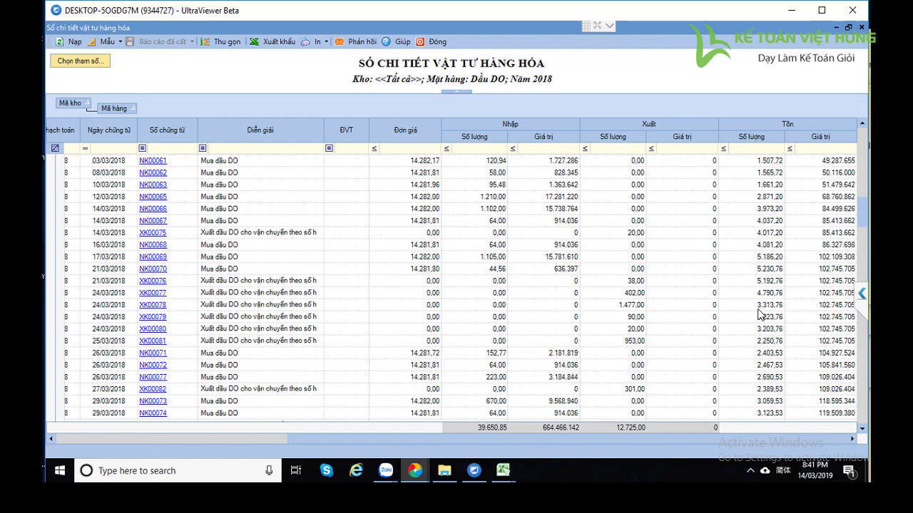
key(Escape)
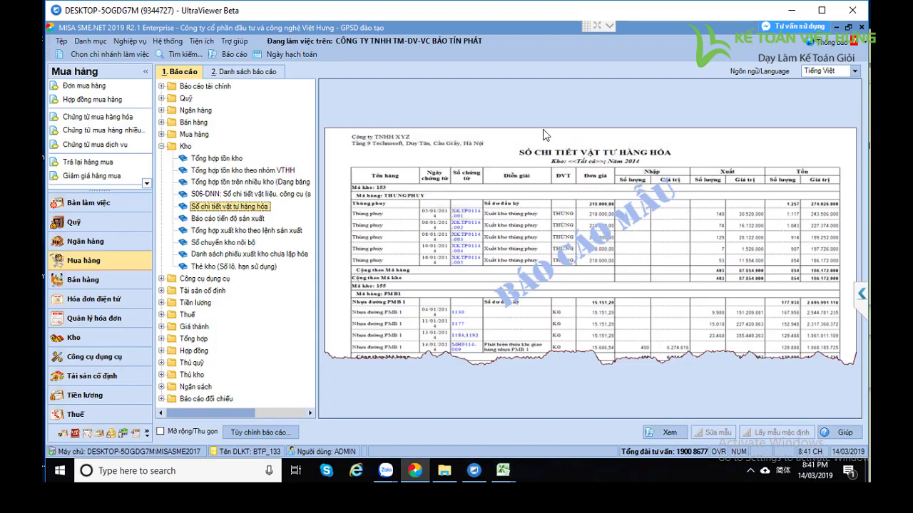
Run the Bảng cân đối tài khoản (Mẫu quản trị) report for 2018 at account level 3.
click(205, 87)
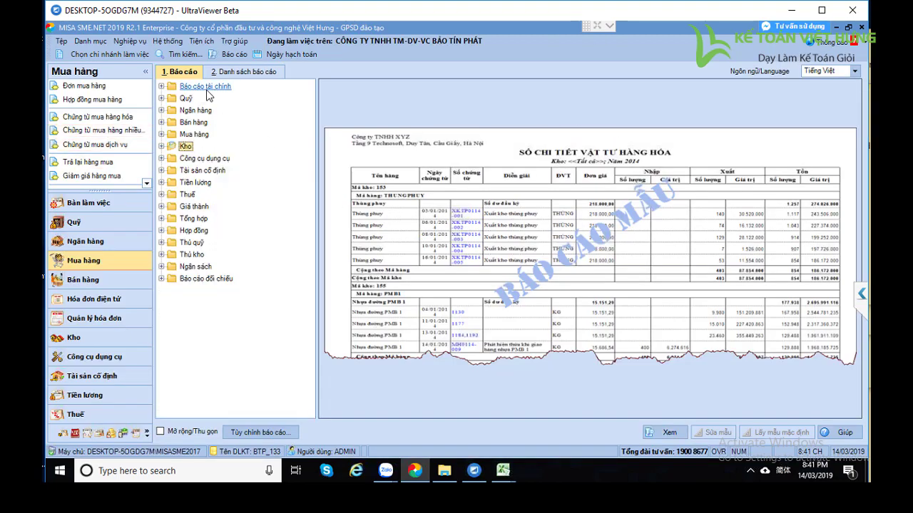
double_click(206, 91)
double_click(232, 98)
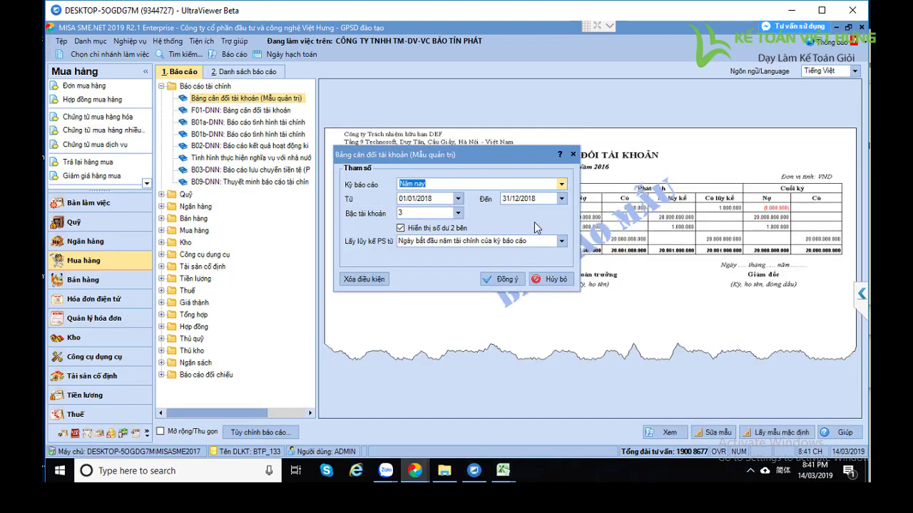
click(521, 277)
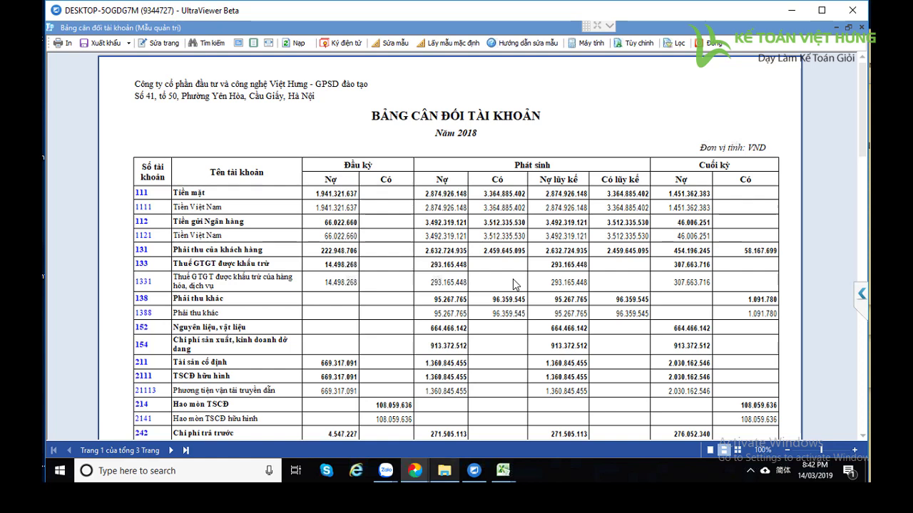
Switch to File Explorer, open the Excel workbook CONG NO XNK_QPA T2 from CONG NO\QPA and view its third declaration and summary.
key(alt+Tab)
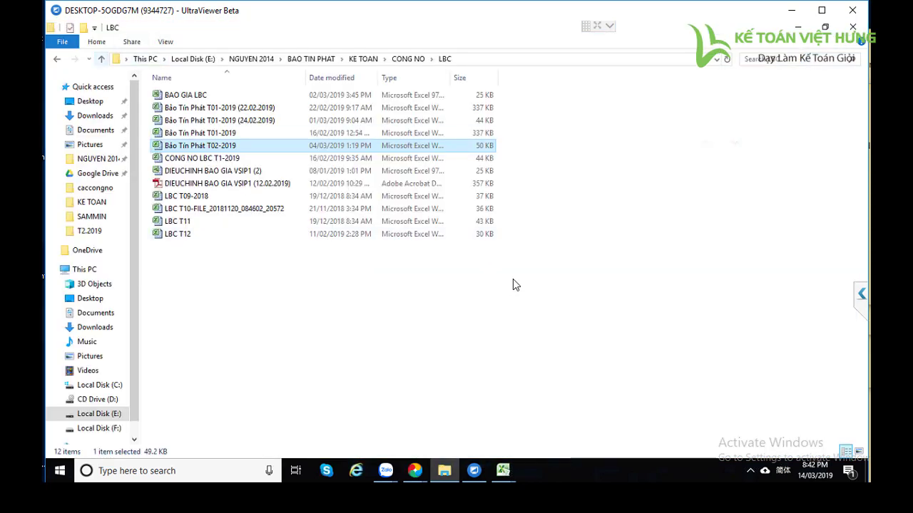
key(alt+Up)
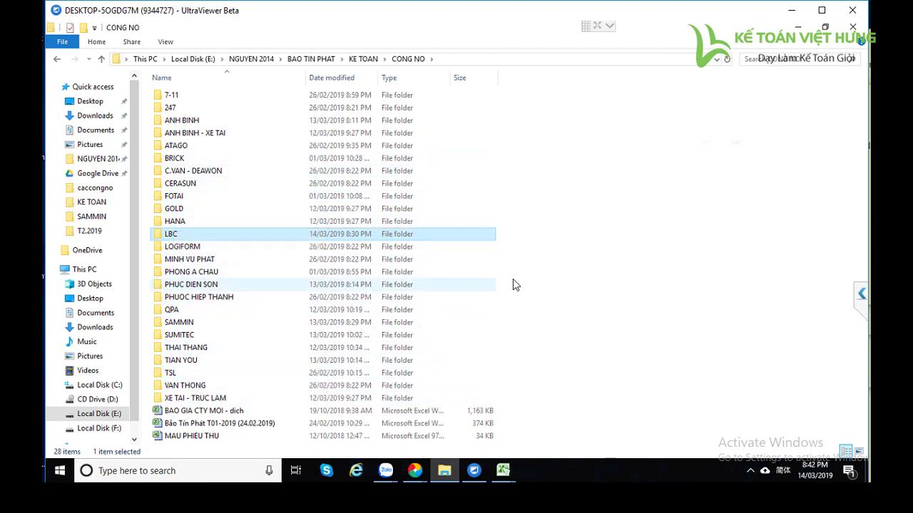
double_click(171, 310)
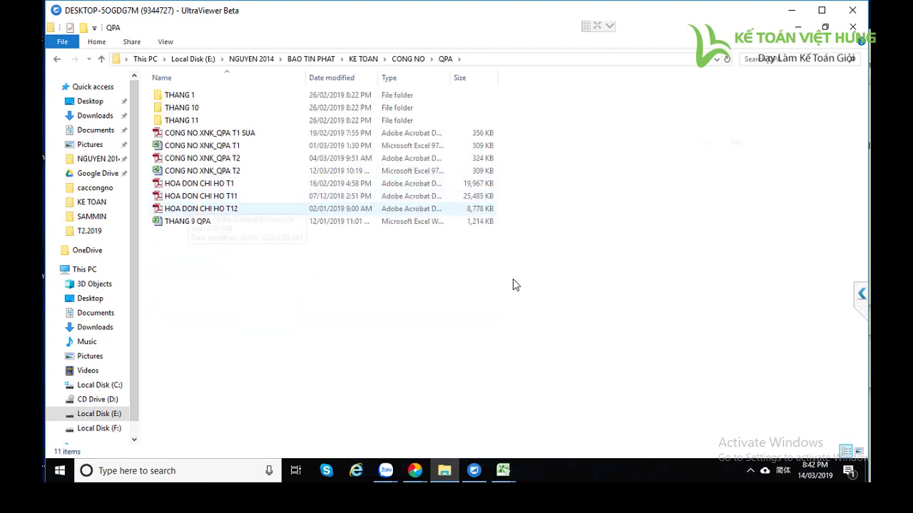
click(201, 170)
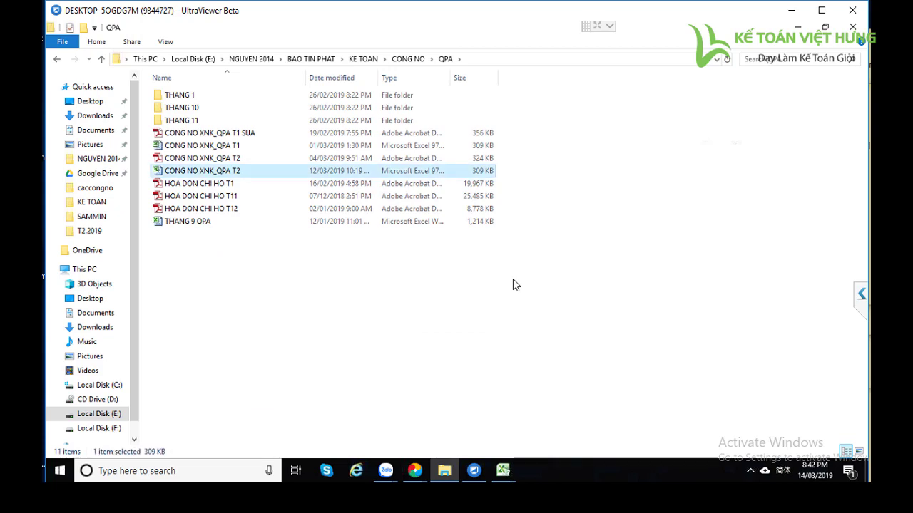
key(Return)
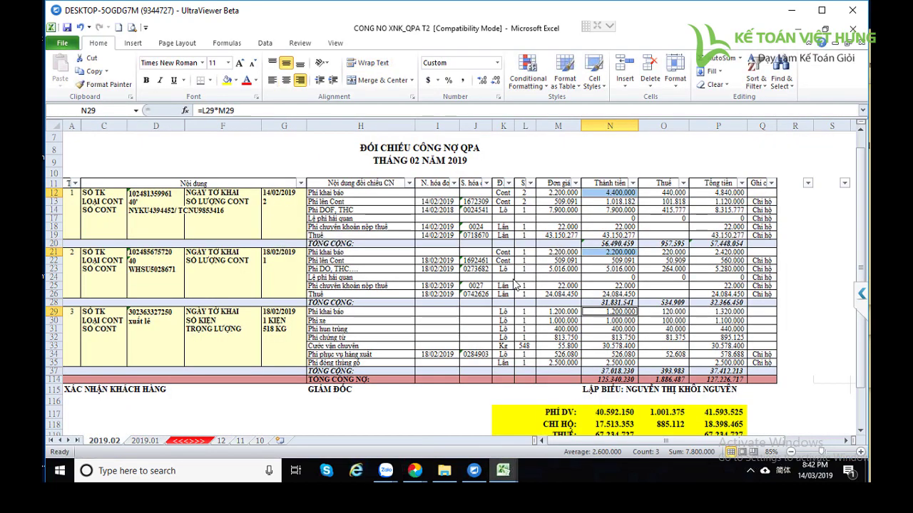
scroll(515, 284, down, 2)
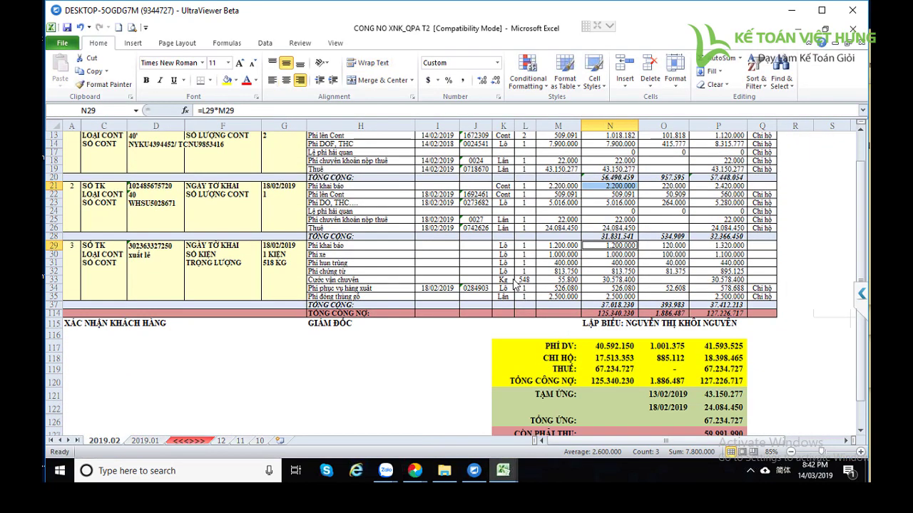
scroll(515, 284, down, 1)
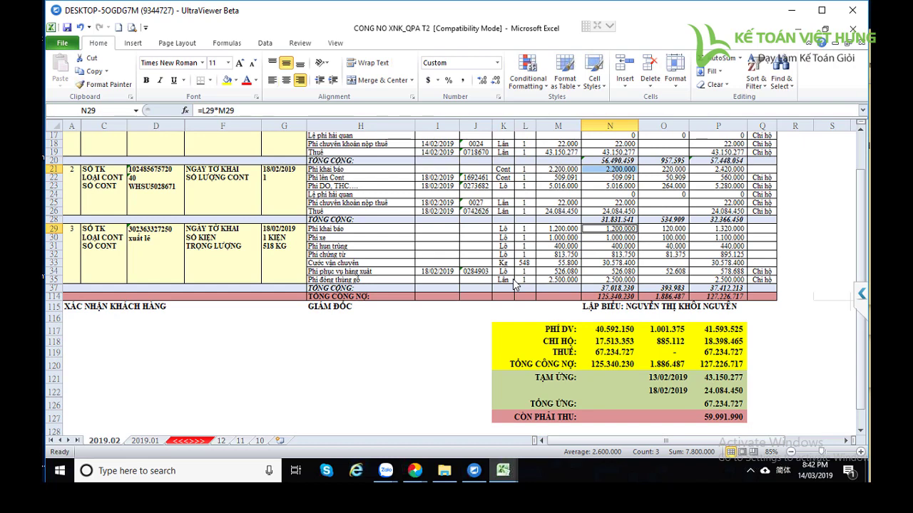
Examine the third declaration's details and its fee items from Phí khai báo to Phí đóng thùng gỗ on sheet 2019.02.
drag(155, 229, 156, 275)
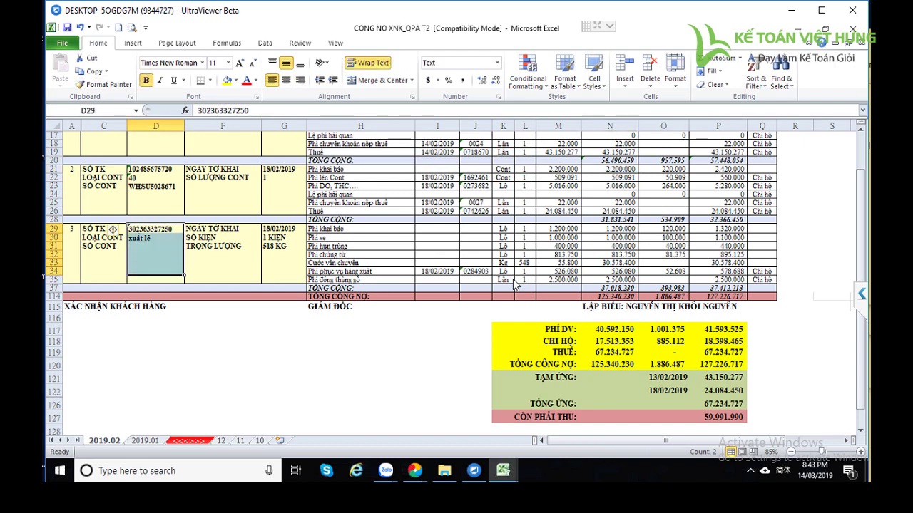
key(Right)
key(Right)
key(Right)
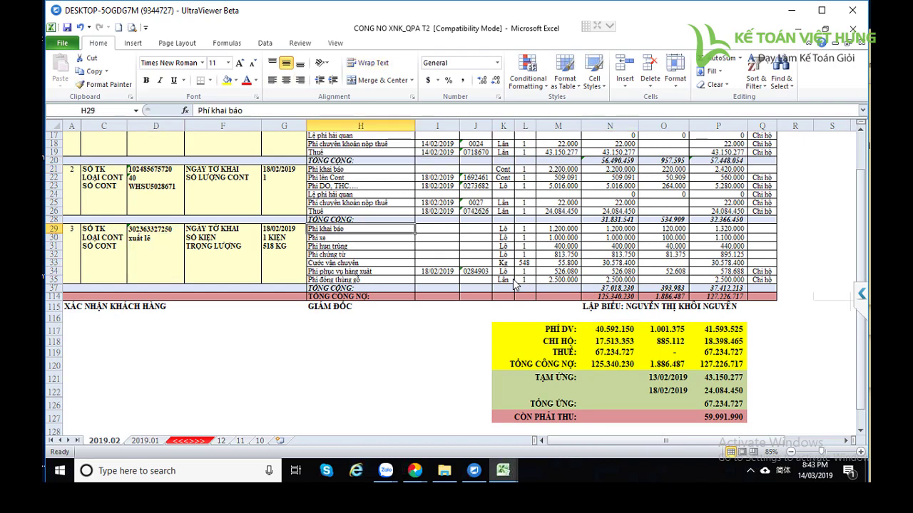
key(ctrl+shift+Down)
key(shift+Up)
key(shift+Up)
key(shift+Up)
key(shift+Up)
key(shift+Up)
key(shift+Down)
key(shift+Down)
key(shift+Down)
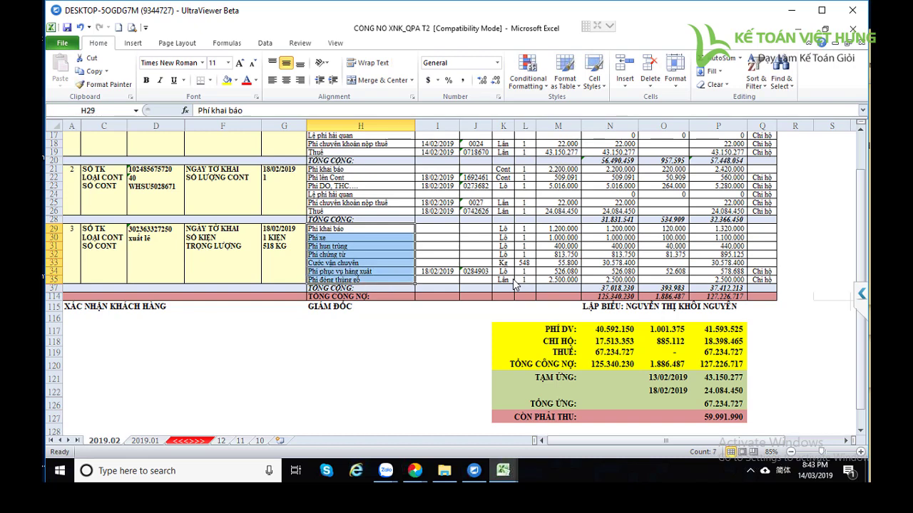
Examine the third declaration's subtotal in N37, the amounts in N29:N30 and the remaining fee amounts in N31:N35.
key(Down)
key(Down)
key(Down)
key(Down)
key(Down)
key(Down)
key(Down)
key(Right)
key(Right)
key(Right)
key(Right)
key(Right)
key(Right)
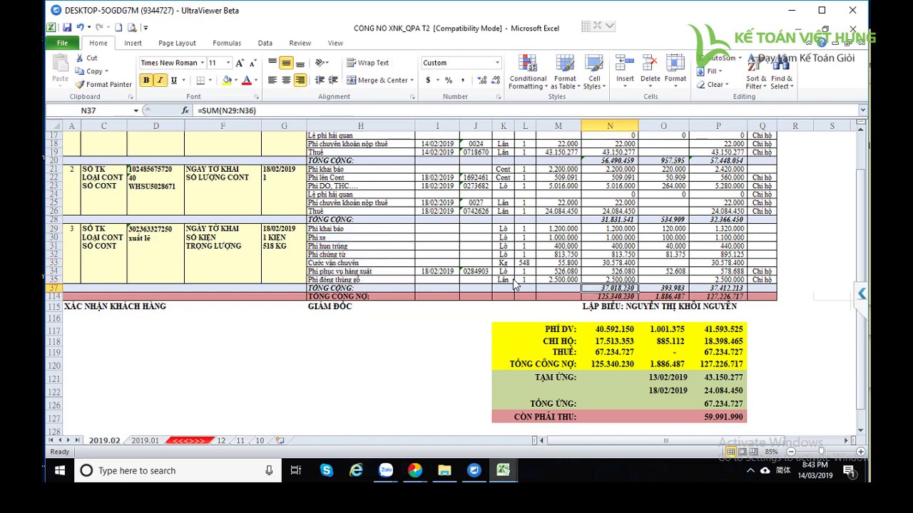
key(Up)
key(Up)
key(Up)
key(Up)
key(Up)
key(Up)
key(Up)
key(shift+Down)
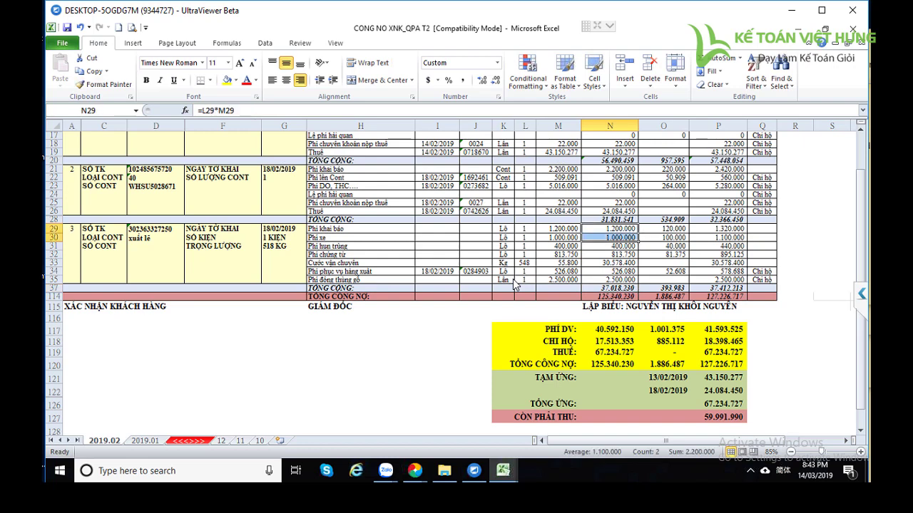
key(Down)
key(Down)
key(shift+Down)
key(shift+Down)
key(shift+Down)
key(shift+Down)
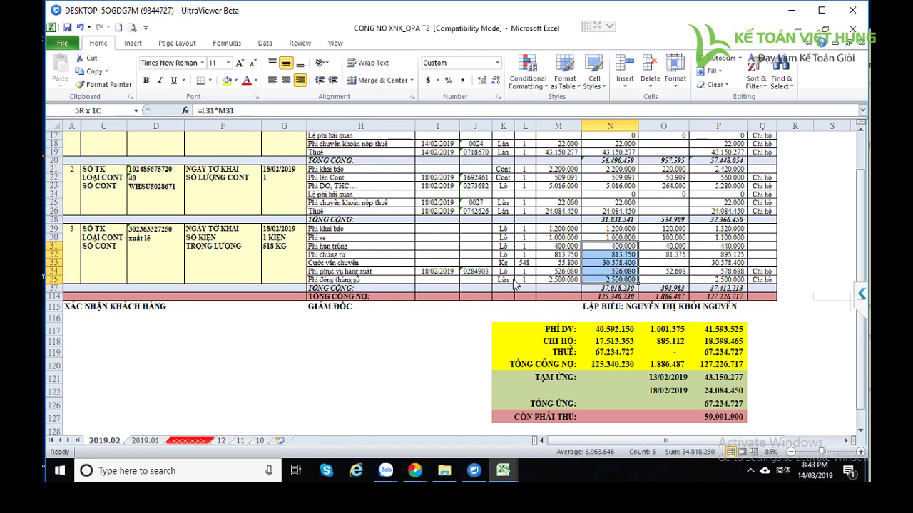
Review the PHÍ DV, CHI HỘ and TỔNG CÔNG NỢ summary figures, and recheck the Phí khai báo and Phí xe amounts.
key(Down)
key(Down)
key(Down)
key(Down)
key(Down)
key(Down)
key(Down)
key(Down)
key(Down)
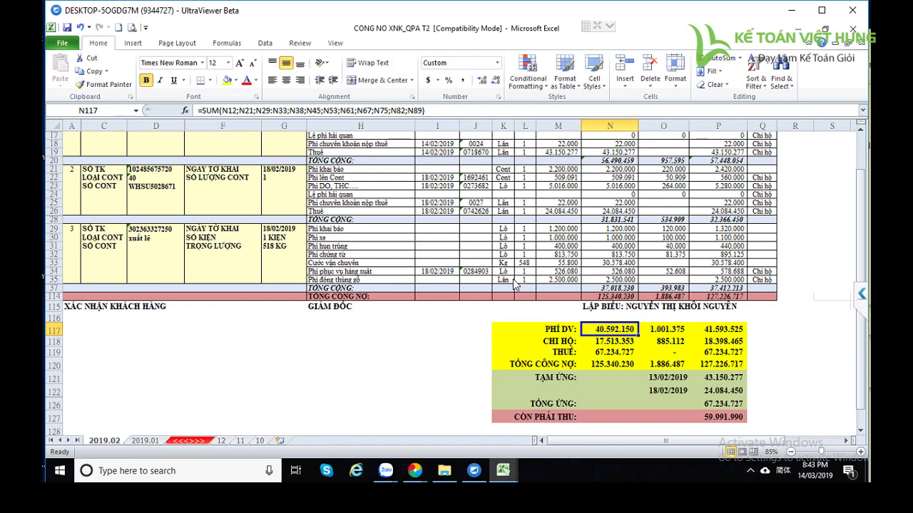
key(Down)
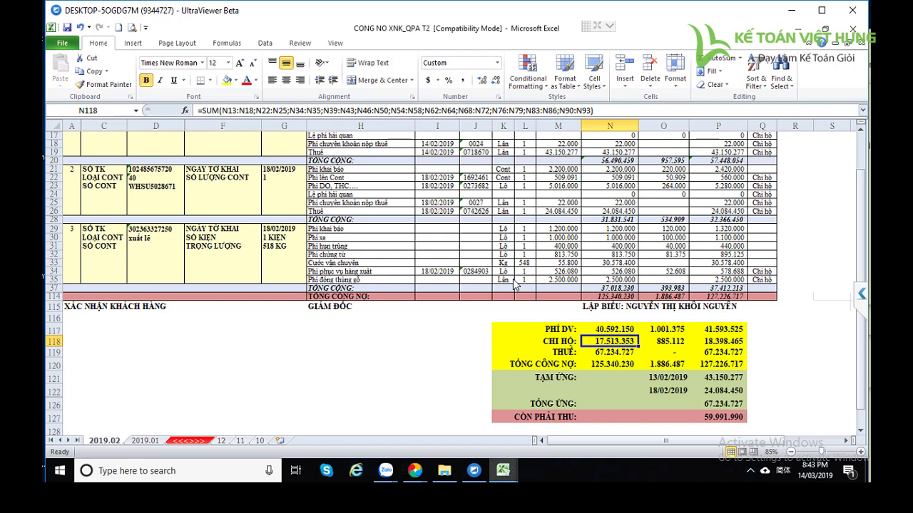
key(Up)
key(shift+Down)
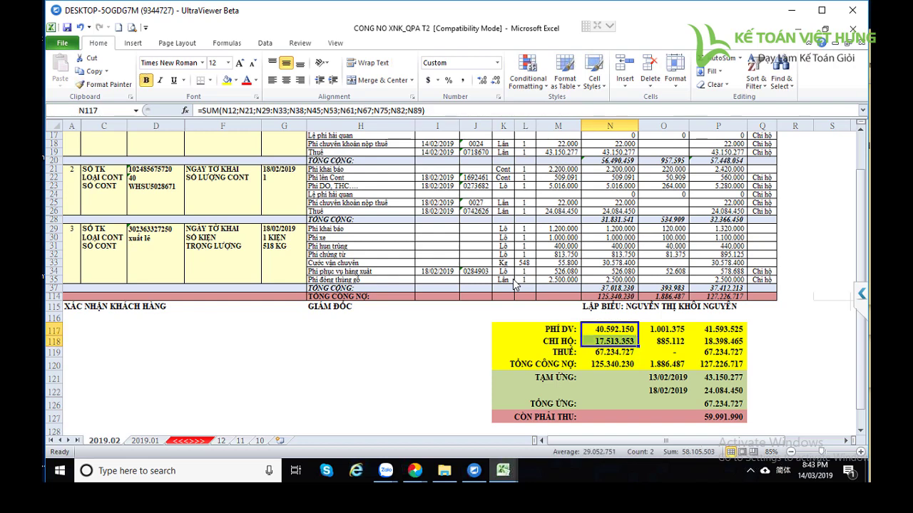
key(Right)
key(Right)
key(Down)
key(Down)
key(Down)
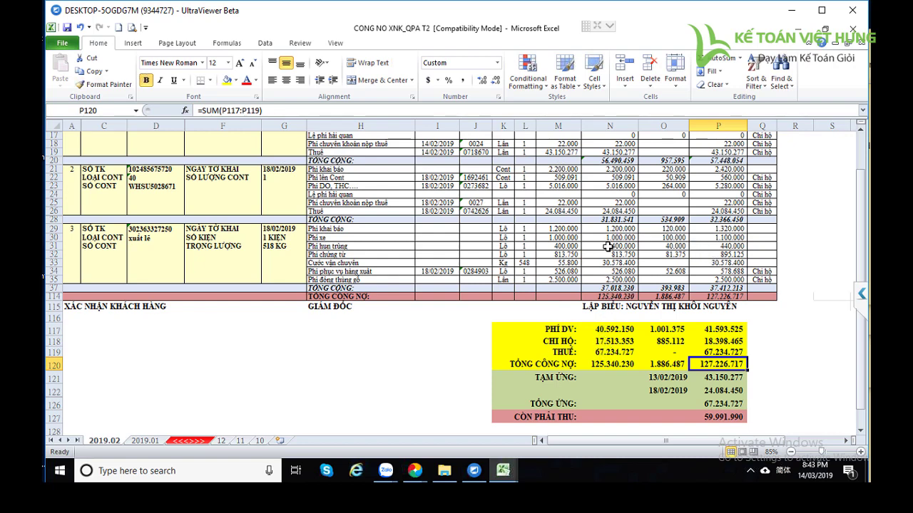
drag(617, 232, 619, 238)
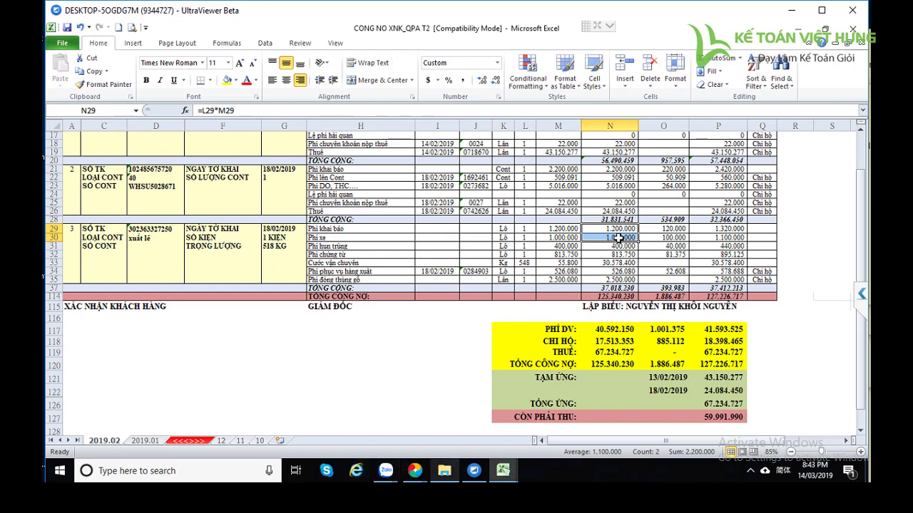
Switch back to MISA SME.NET and close the Bảng cân đối tài khoản report.
click(414, 471)
click(480, 417)
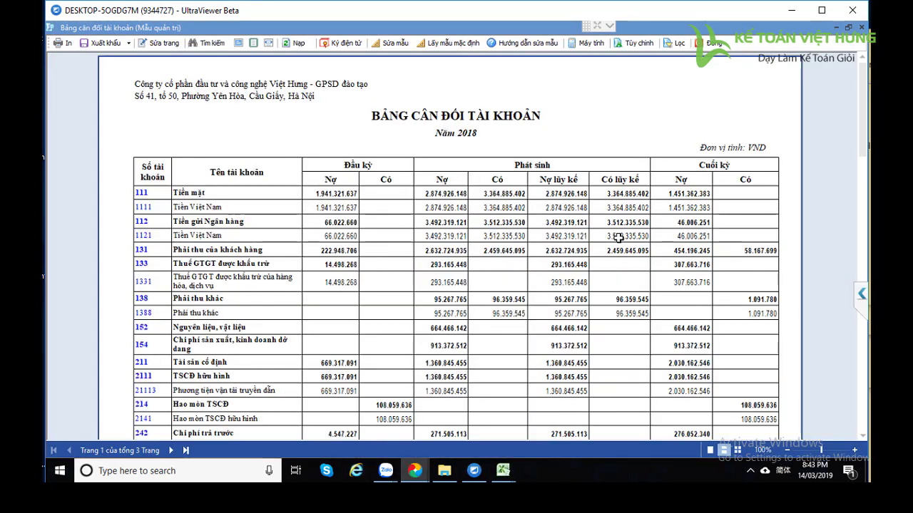
key(Escape)
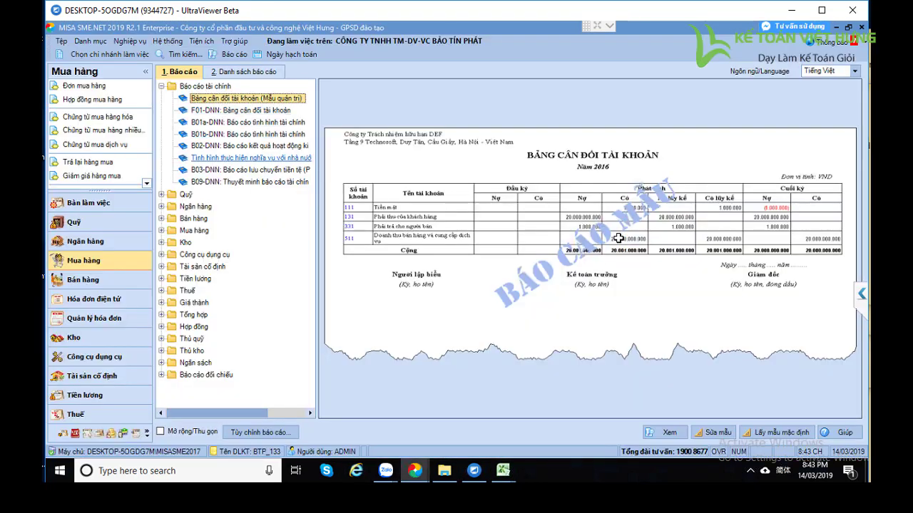
Run the Sổ chi tiết các tài khoản report for account 1388 in 2018.
key(Right)
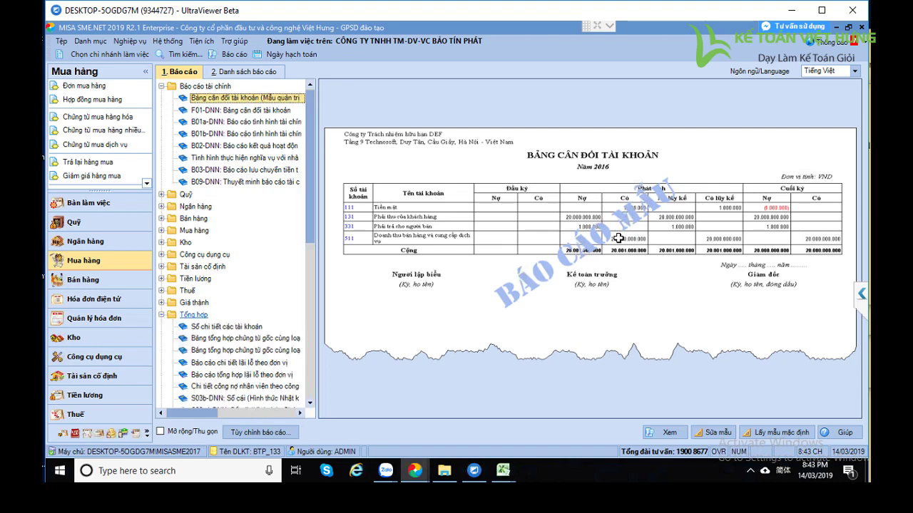
key(Down)
key(Return)
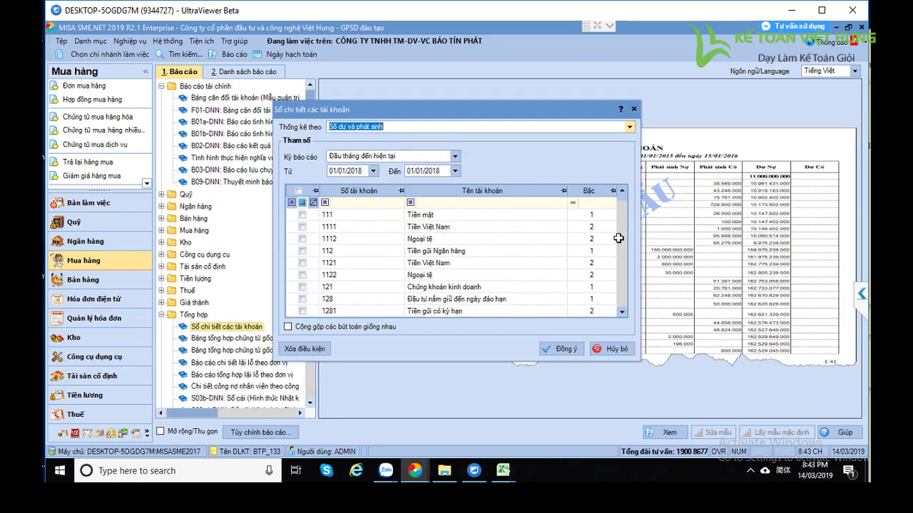
key(Return)
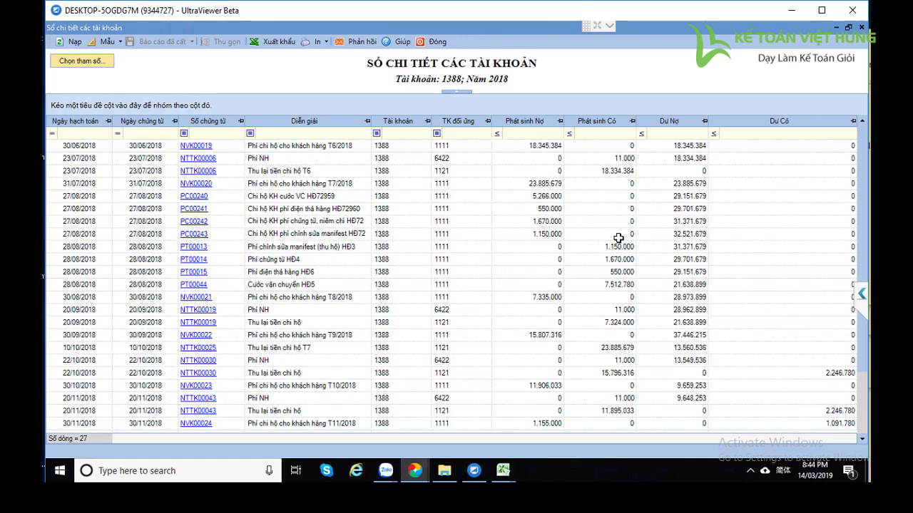
Examine account 1388's June expense paid on behalf of customers and its 23/07/2018 collection across the counter-account, amount and balance columns.
key(Tab)
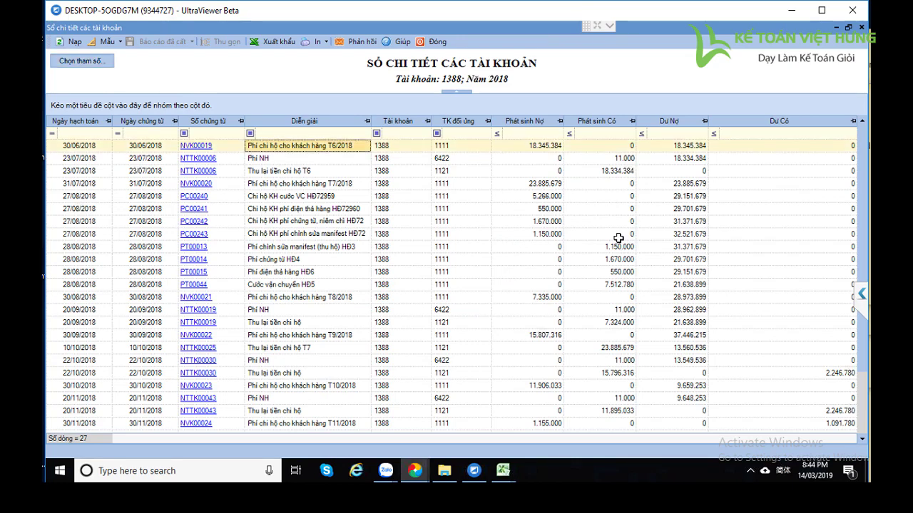
key(Tab)
key(Tab)
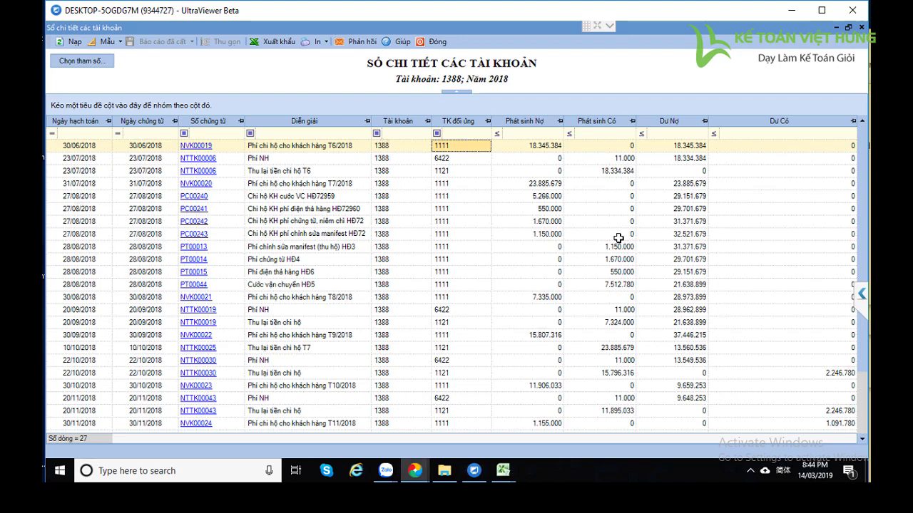
key(Tab)
key(Tab)
key(Tab)
key(Tab)
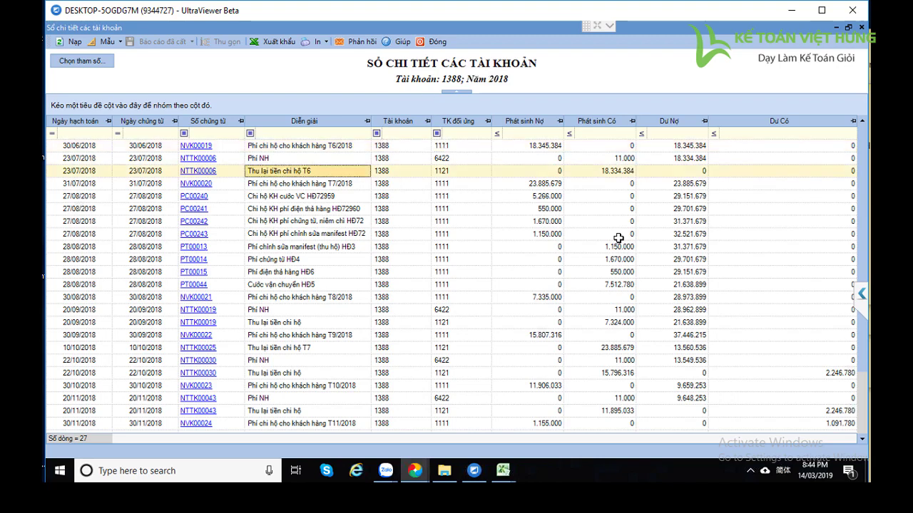
key(Tab)
key(Tab)
key(shift+Tab)
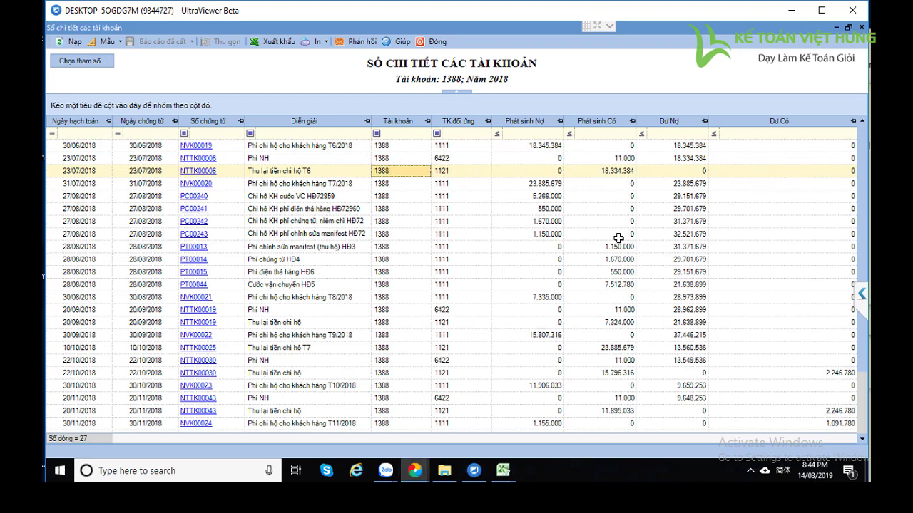
key(Tab)
key(Tab)
key(Tab)
key(Tab)
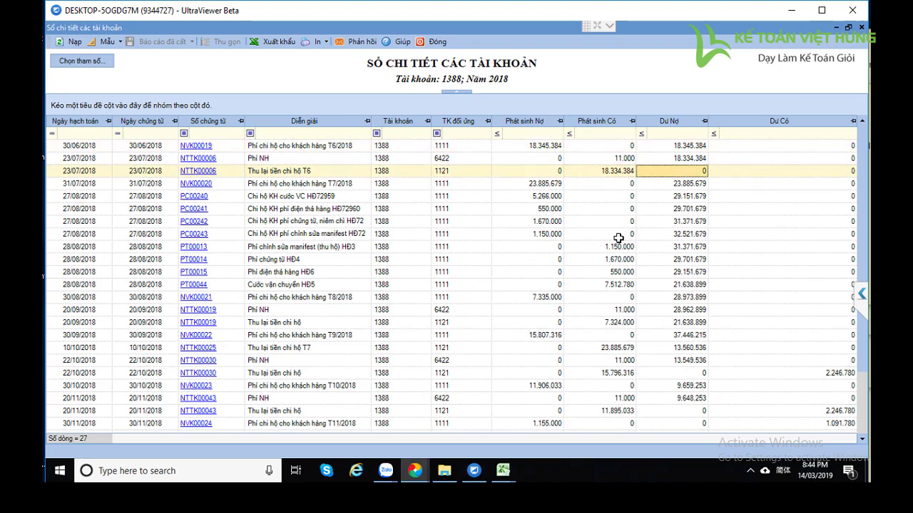
Review the remaining account 1388 entries through December 2018 and the closing balance.
scroll(618, 237, down, 2)
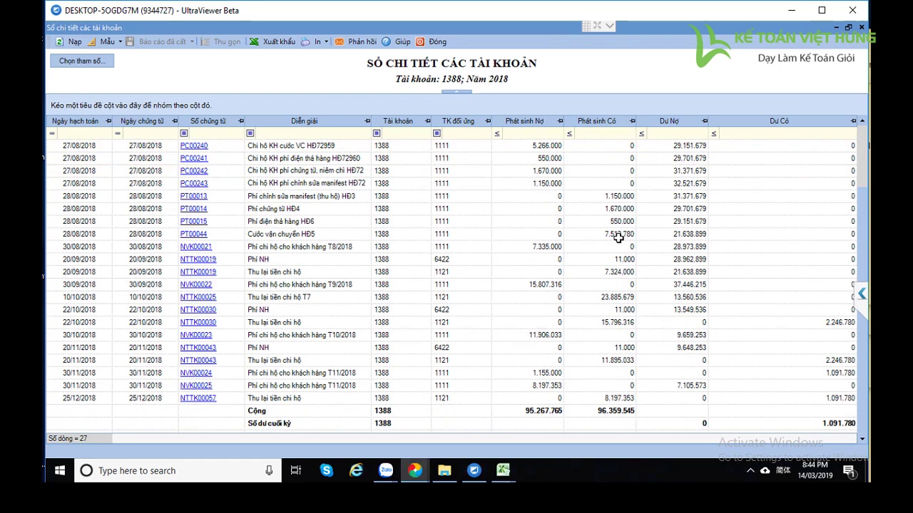
scroll(618, 237, up, 2)
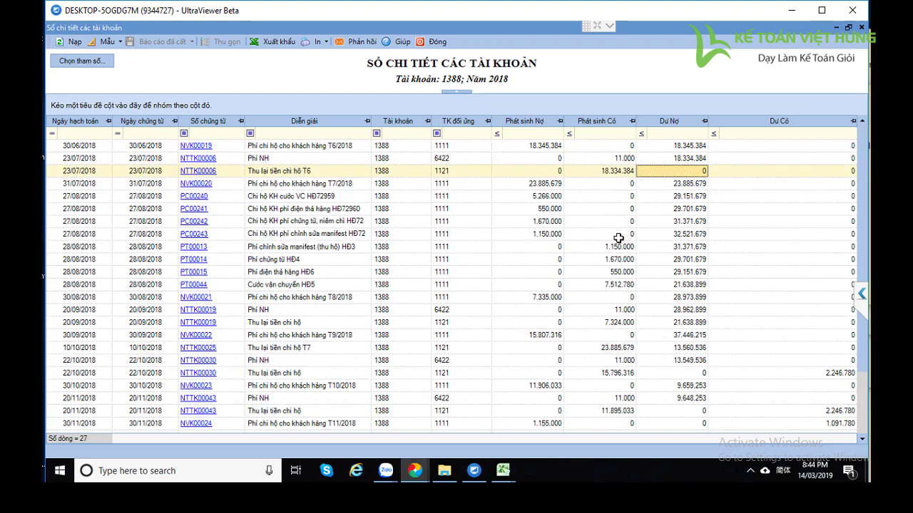
scroll(618, 237, down, 2)
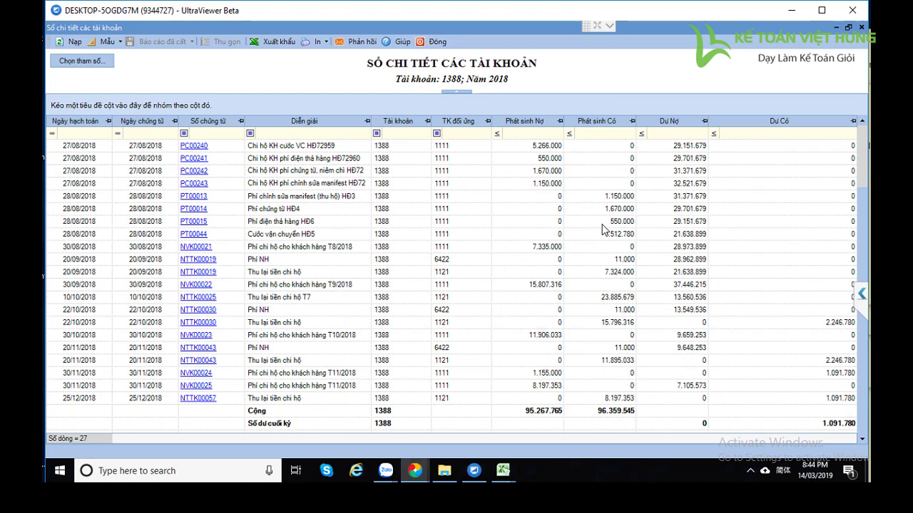
scroll(603, 229, up, 1)
scroll(603, 230, up, 1)
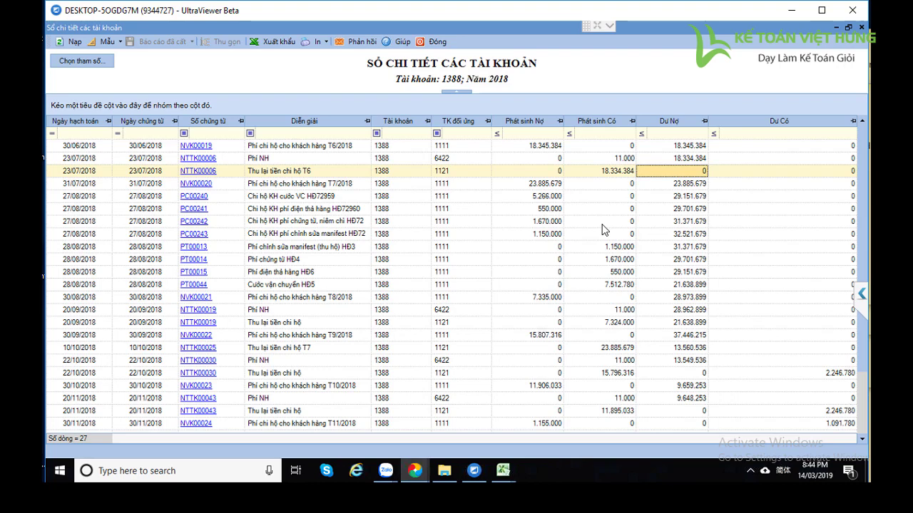
Compare the counter-accounts of account 1388's June on-behalf expense and its 23/07/2018 collection.
key(Up)
key(Up)
key(Left)
key(Left)
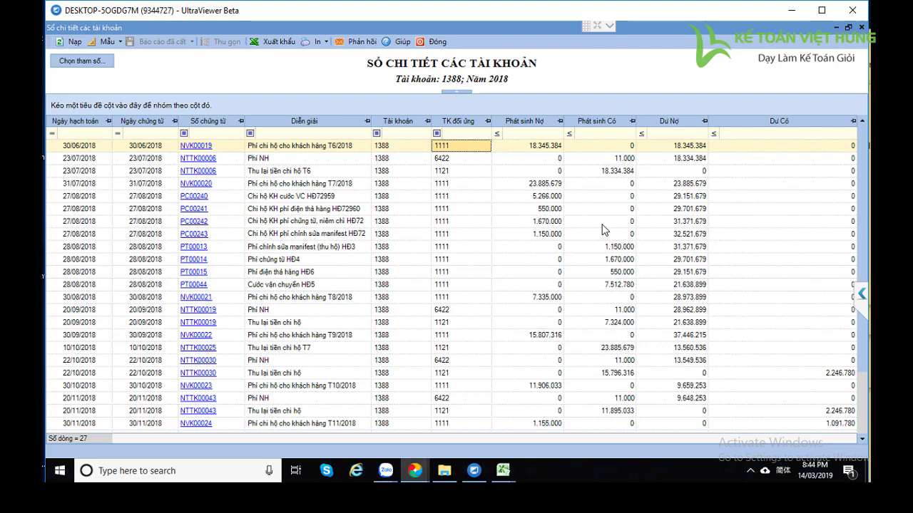
key(Down)
key(Down)
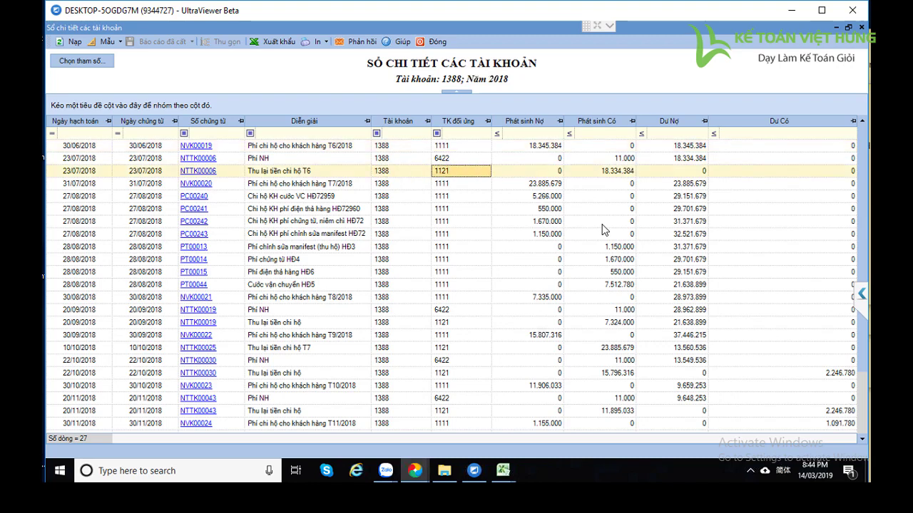
key(Left)
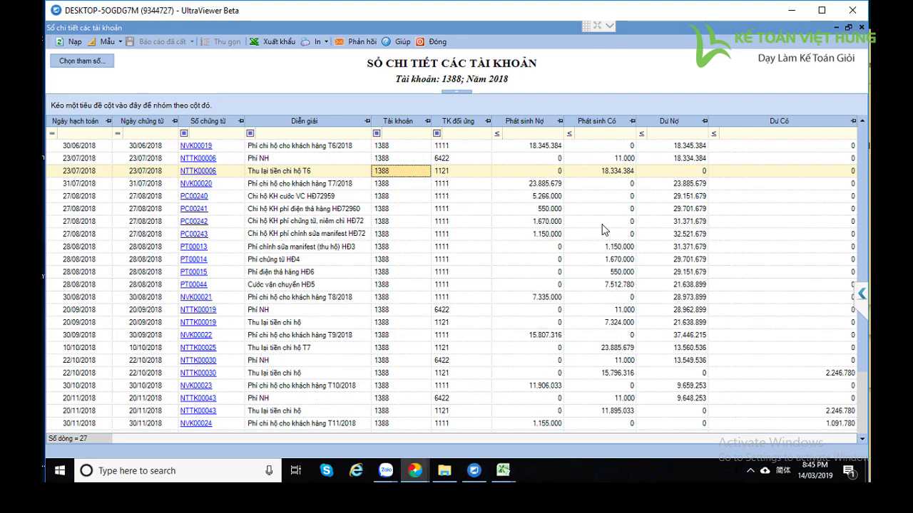
key(Up)
key(Up)
key(Right)
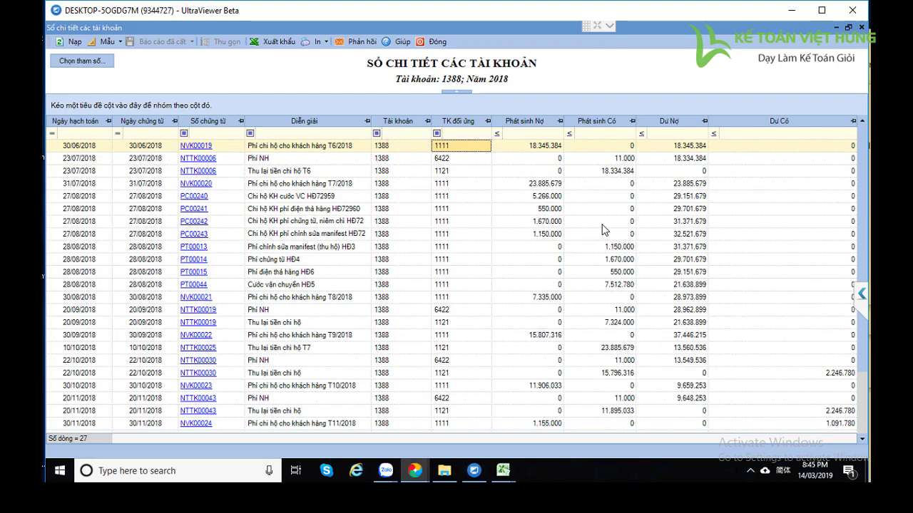
key(Down)
key(Down)
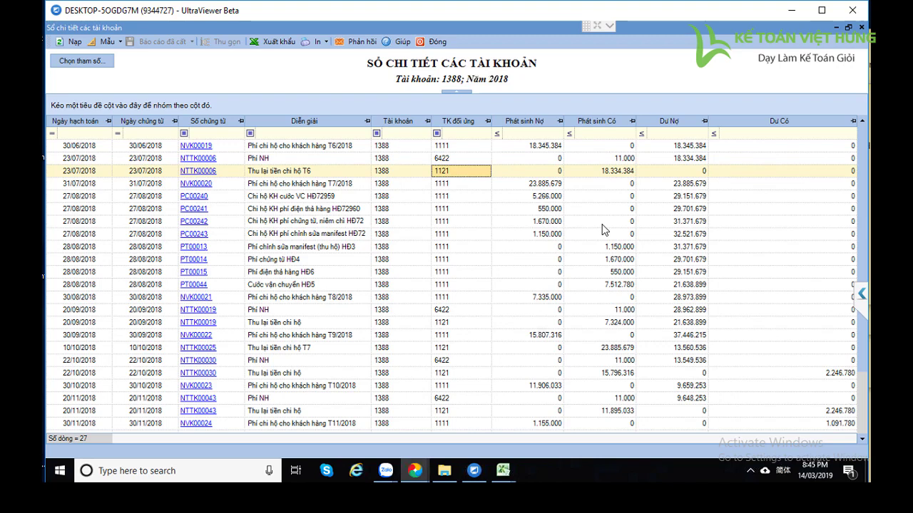
key(Left)
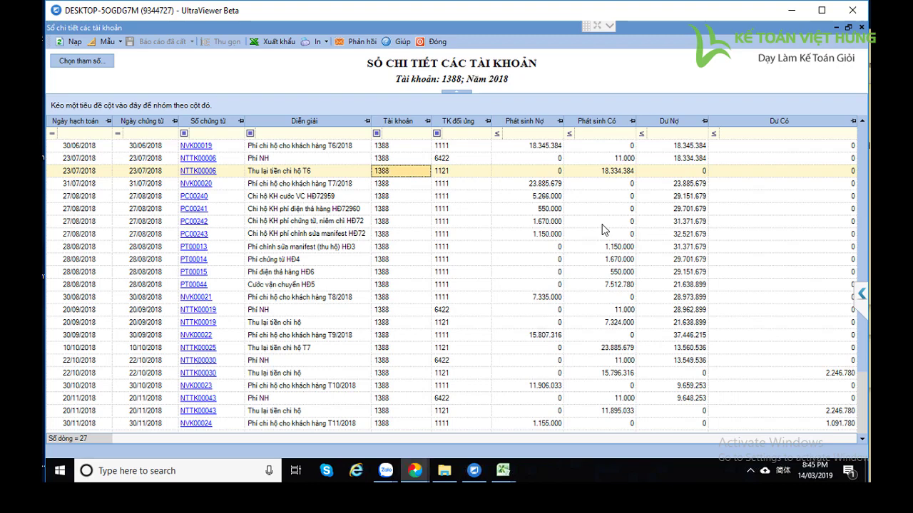
Review account 1388's credit balances on the October to December 2018 collection entries, and close the Sổ chi tiết các tài khoản report.
key(ctrl+End)
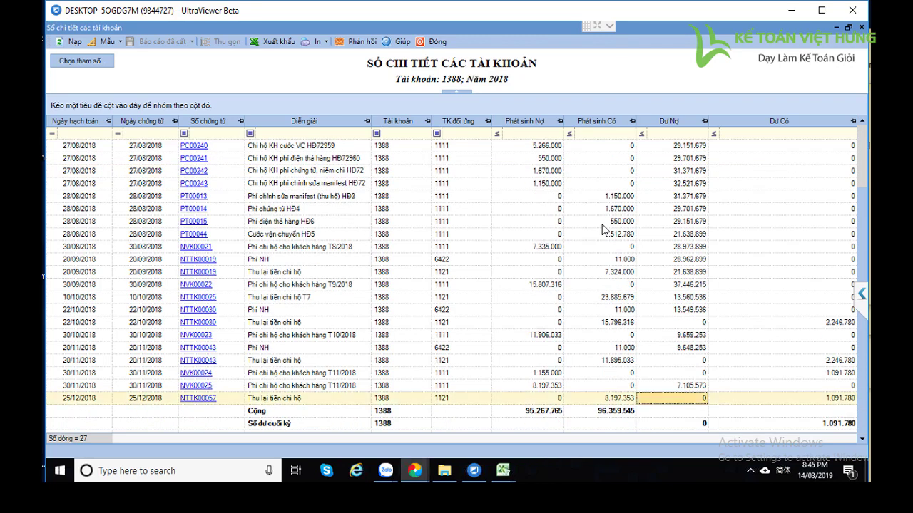
key(Right)
key(Up)
key(Up)
key(Up)
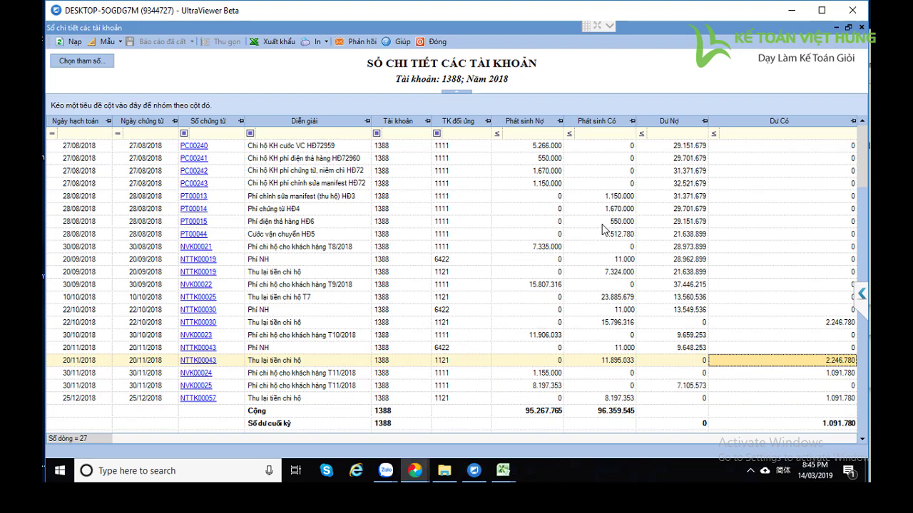
key(Up)
key(Up)
key(Up)
scroll(602, 229, up, 2)
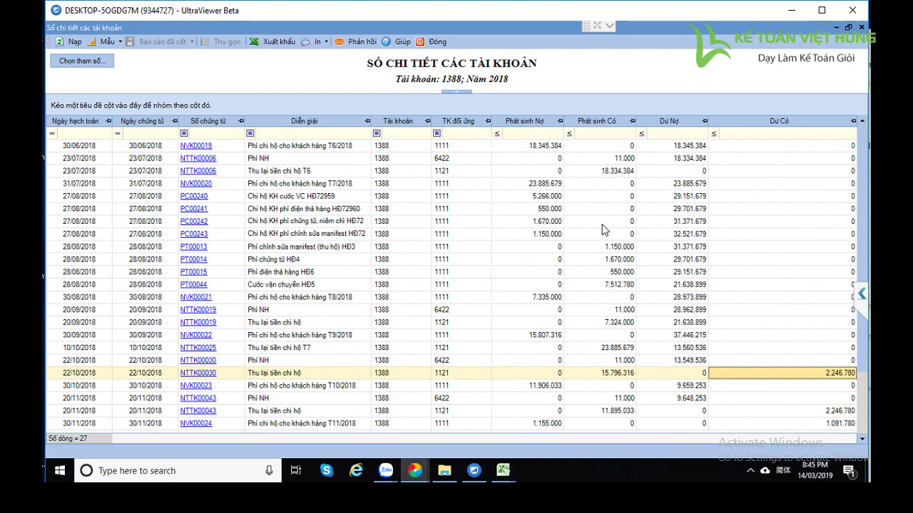
click(432, 43)
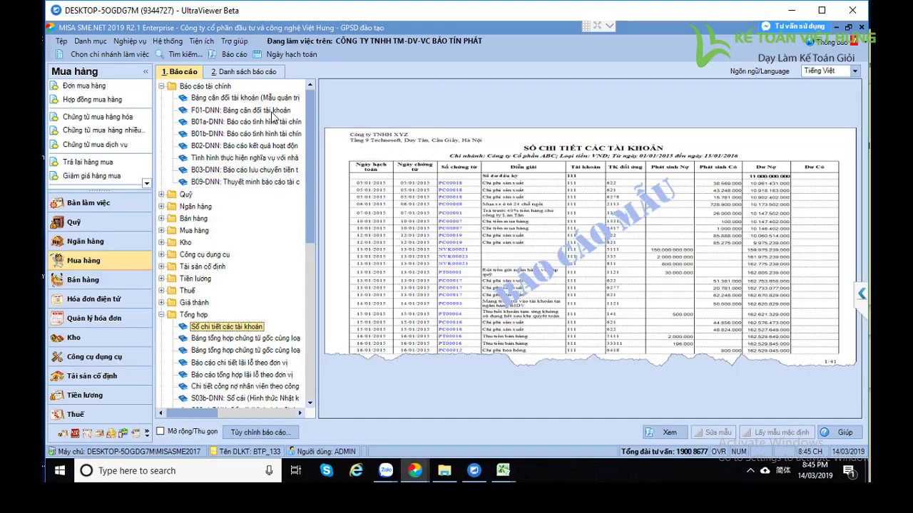
Run the Bảng cân đối tài khoản (Mẫu quản trị) report for 2018 and review its accounts down to the Cộng row, closing it when done.
double_click(251, 100)
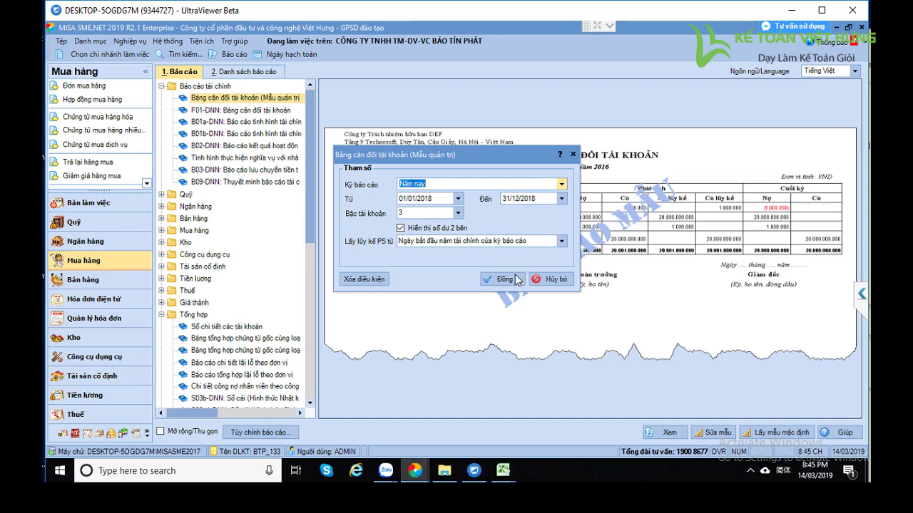
click(517, 280)
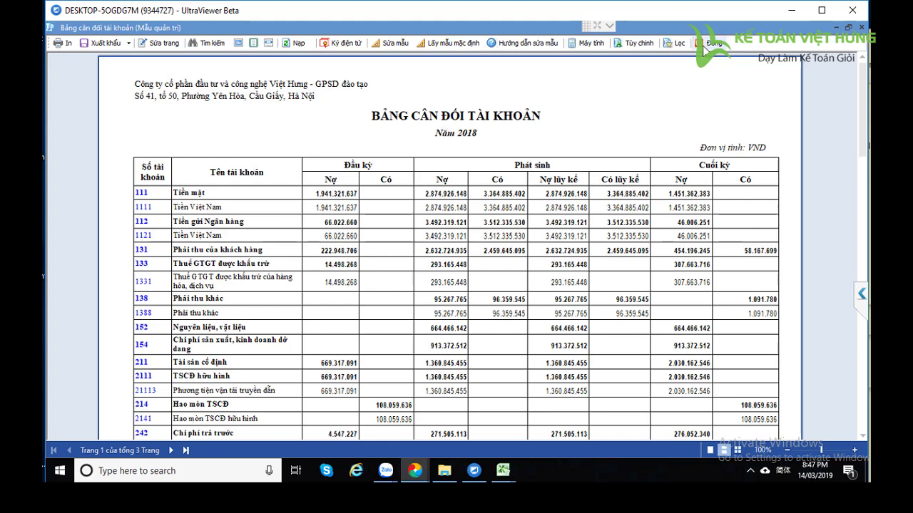
scroll(292, 308, down, 3)
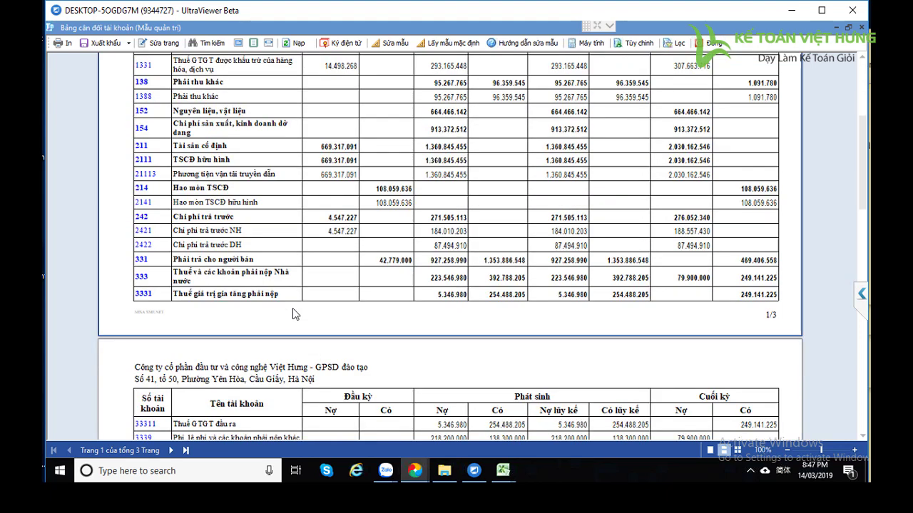
scroll(293, 313, down, 2)
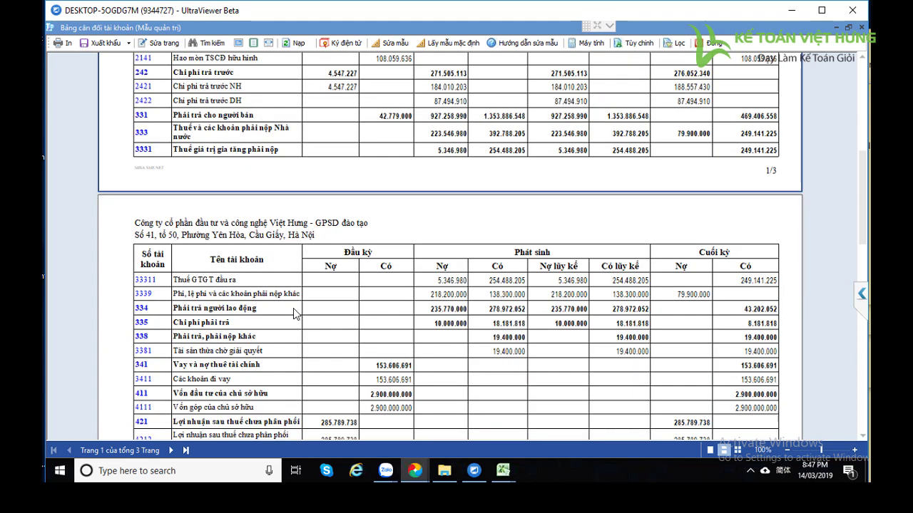
scroll(293, 314, down, 2)
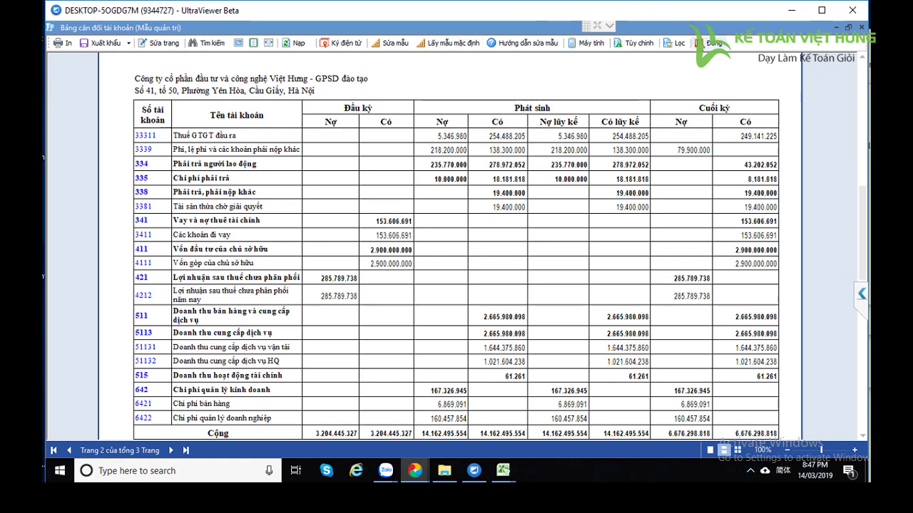
click(706, 44)
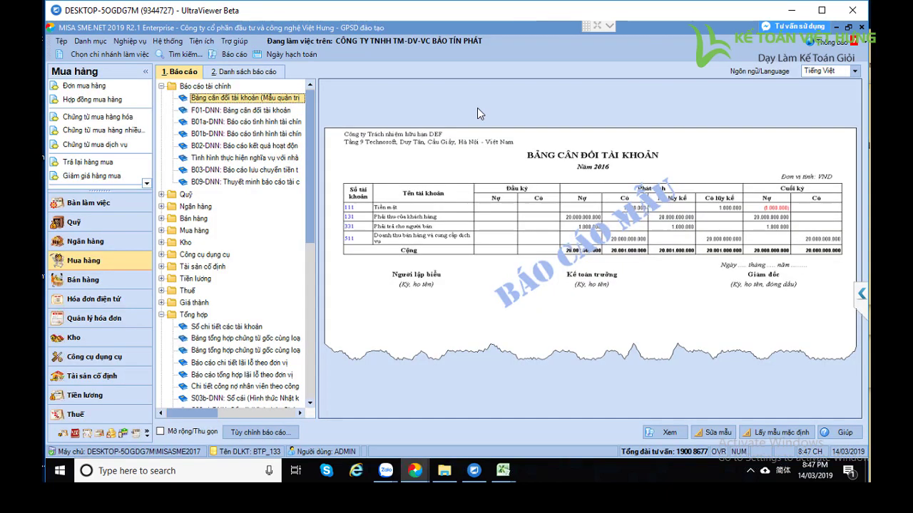
Look through the Công trình list, and find the TH (Thu hộ) type in the Loại công trình list.
click(91, 42)
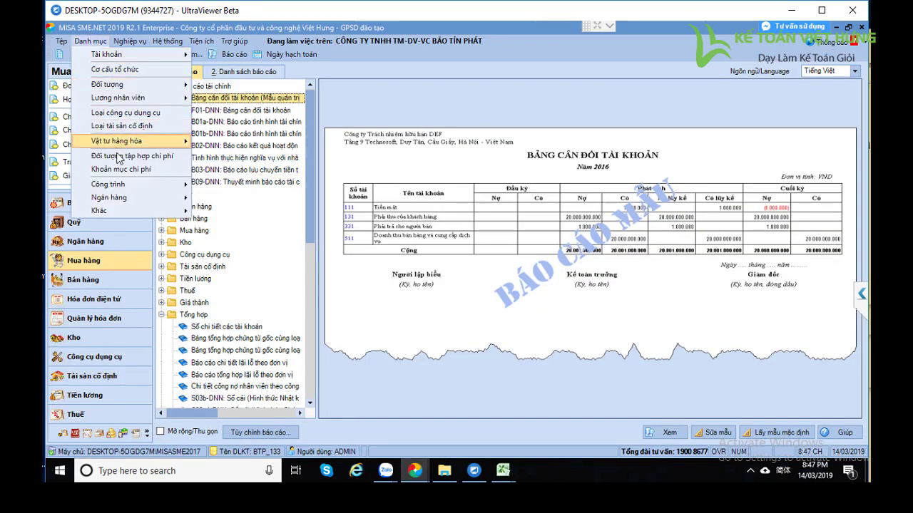
mouse_move(119, 187)
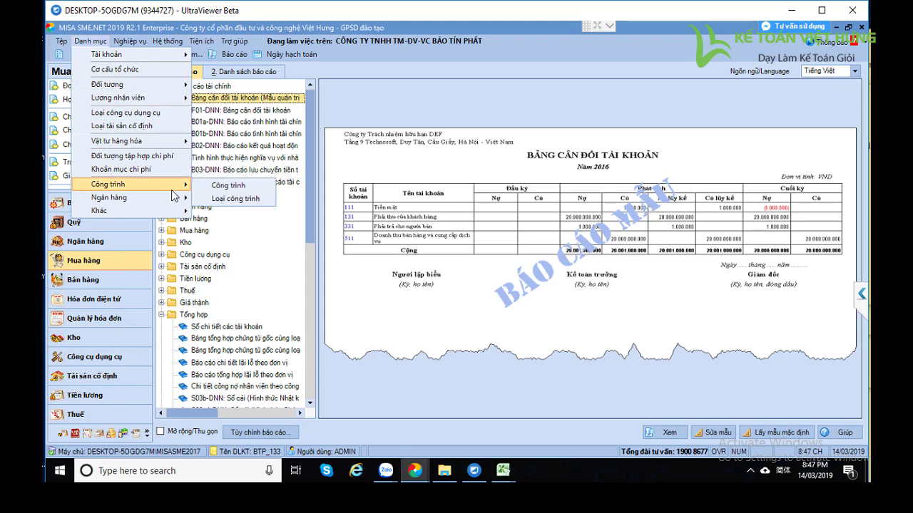
click(236, 194)
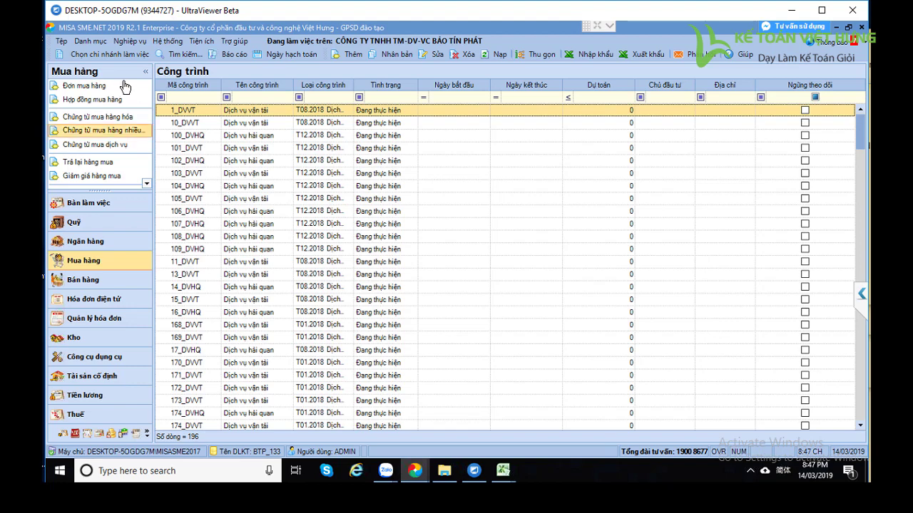
click(87, 43)
mouse_move(118, 191)
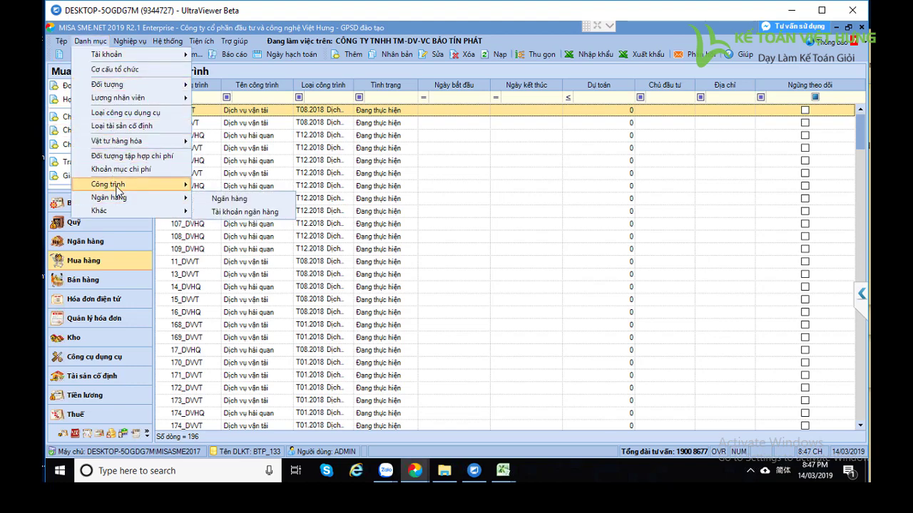
click(214, 199)
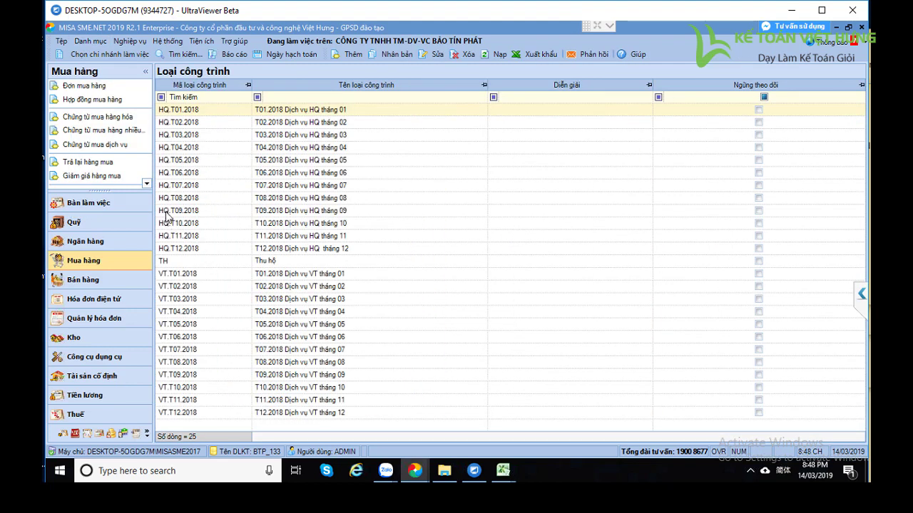
click(174, 262)
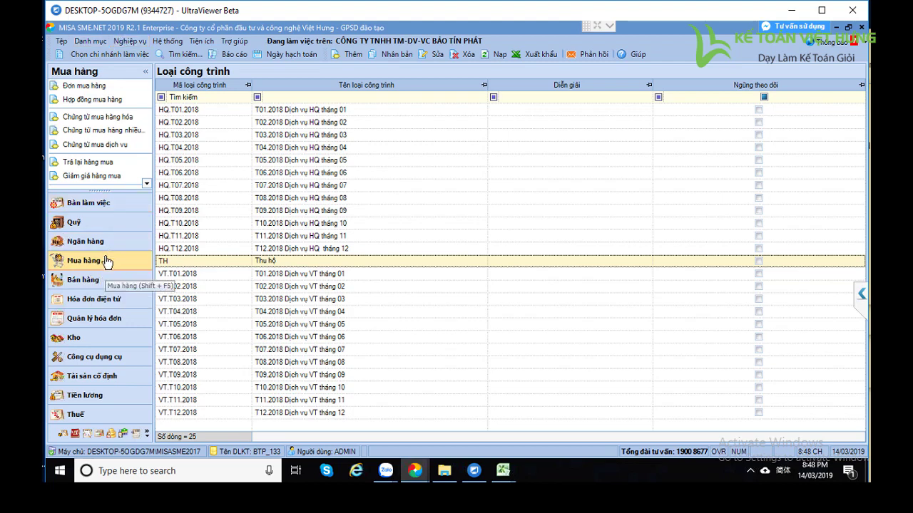
Return to the Công trình list and inspect the December 2018 customs service (DVHQ) entries.
click(92, 43)
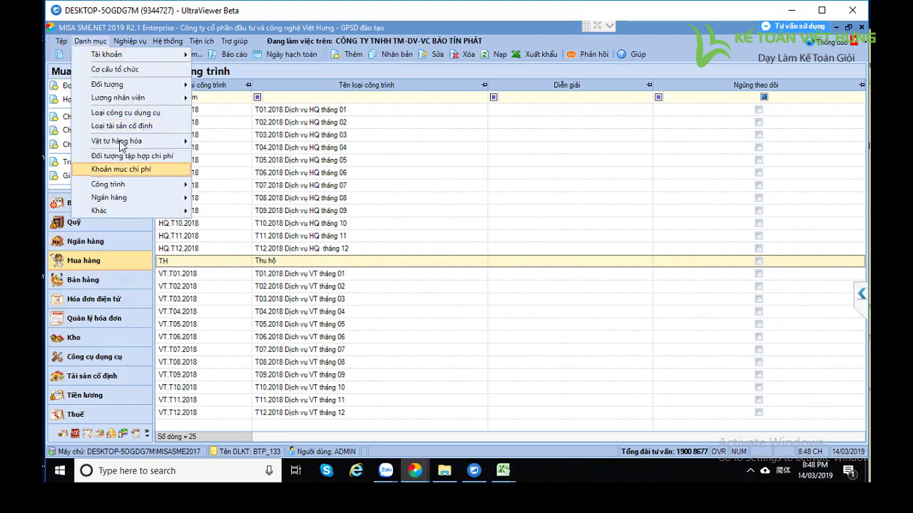
mouse_move(128, 190)
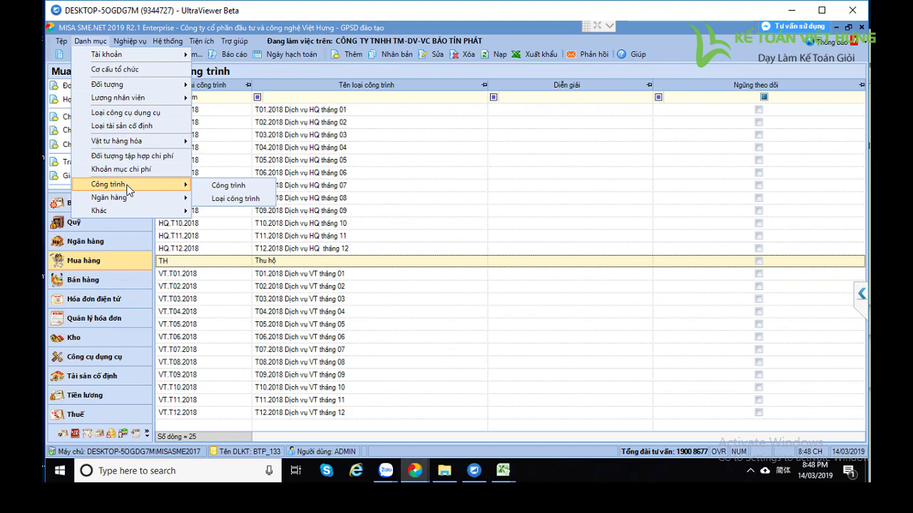
click(229, 185)
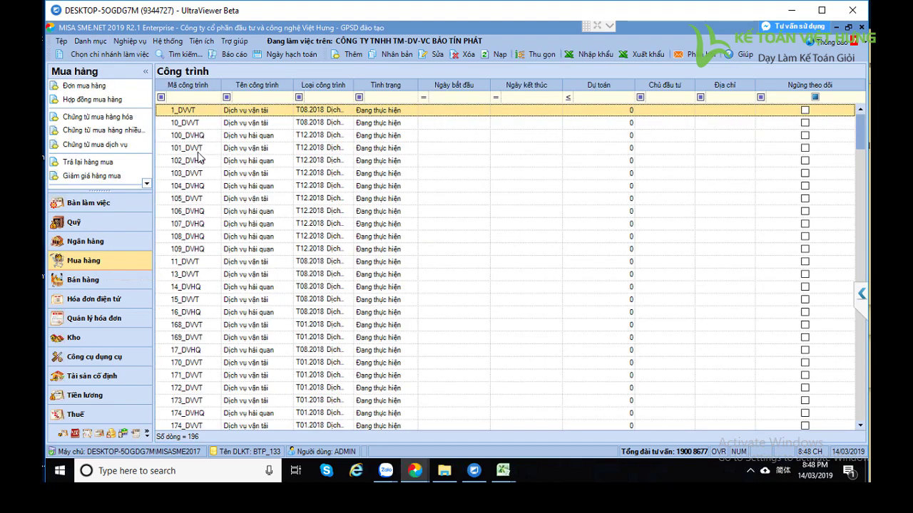
click(188, 161)
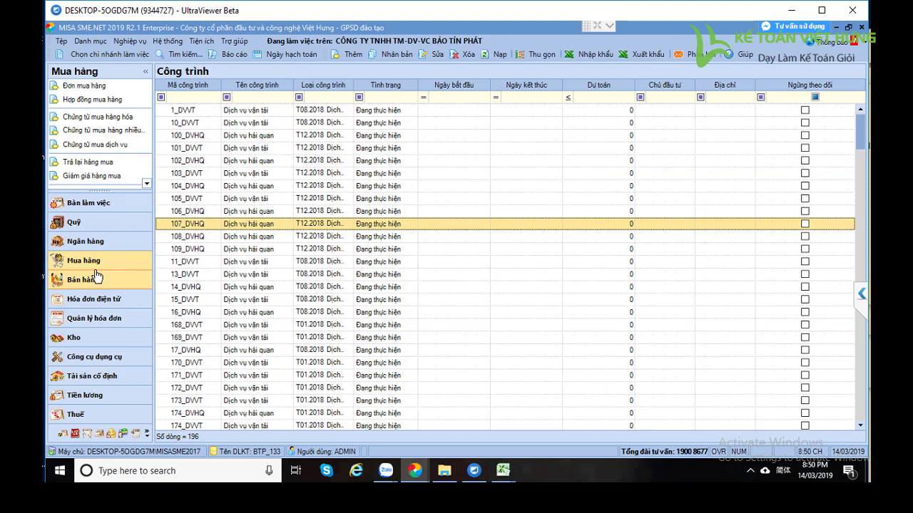
Generate the Bảng cân đối tài khoản (Mẫu quản trị) report again for the period Năm nay (2018).
click(227, 55)
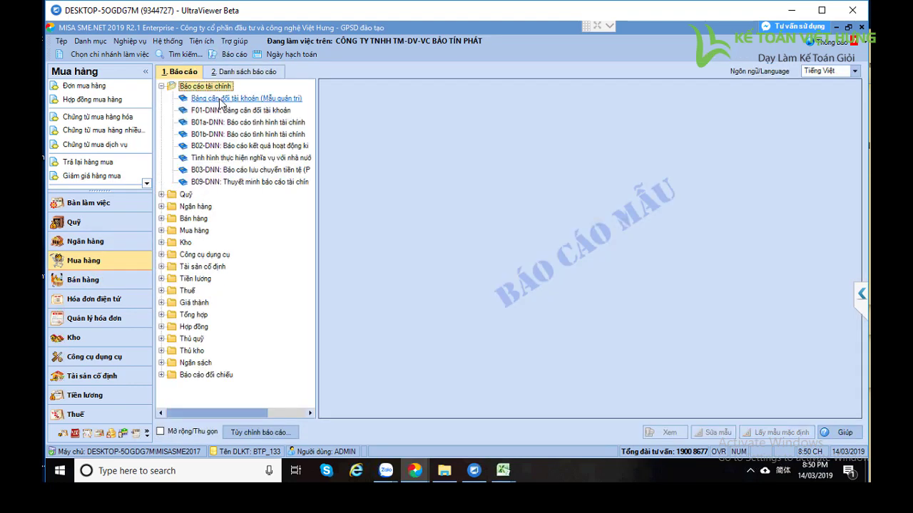
double_click(220, 101)
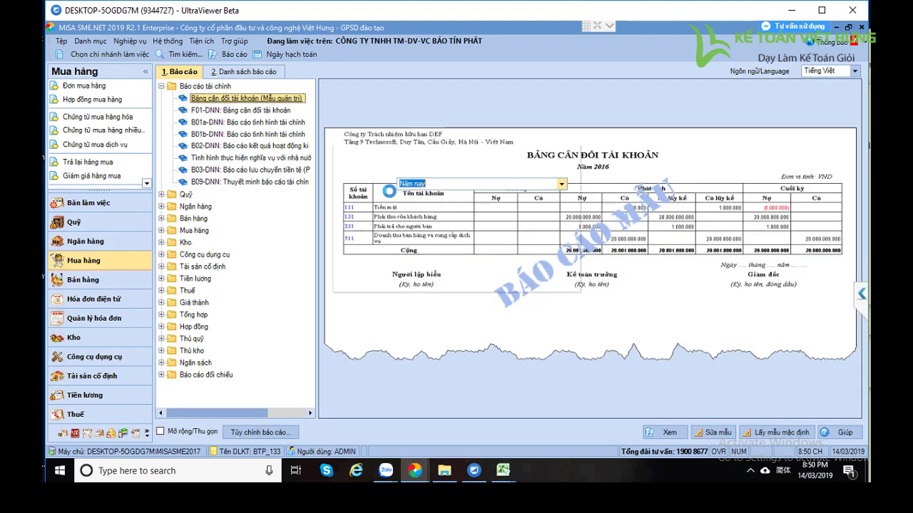
click(508, 279)
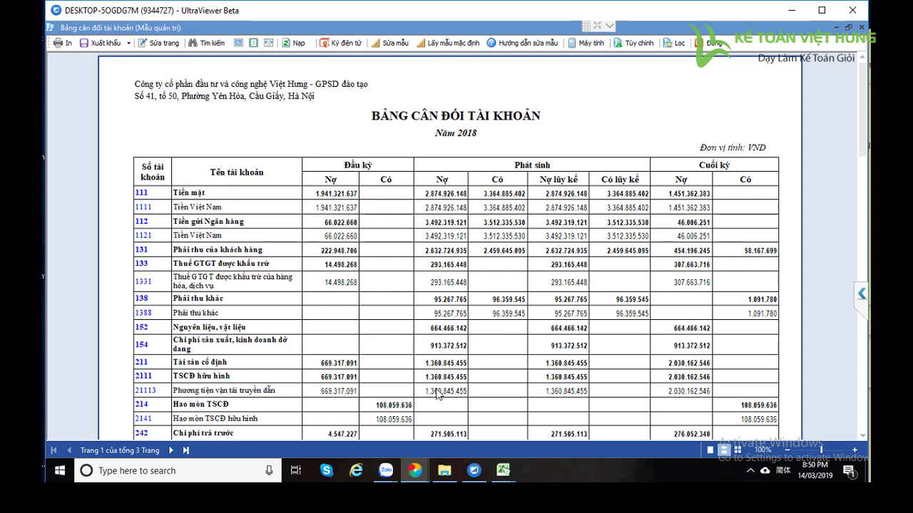
scroll(437, 396, down, 3)
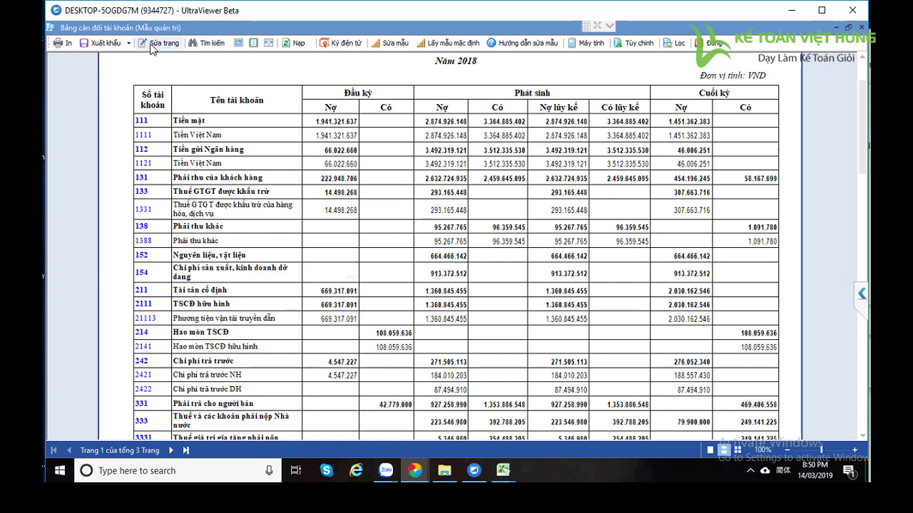
Export the trial balance to the Desktop as the Excel 97-2003 file Bang_can_doi_tai_khoan_(Mau_quan_tri).
click(128, 44)
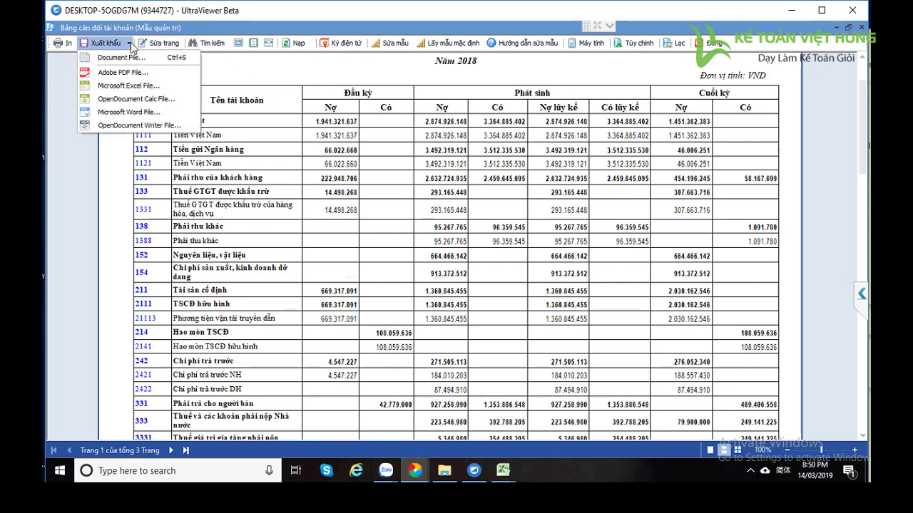
click(136, 89)
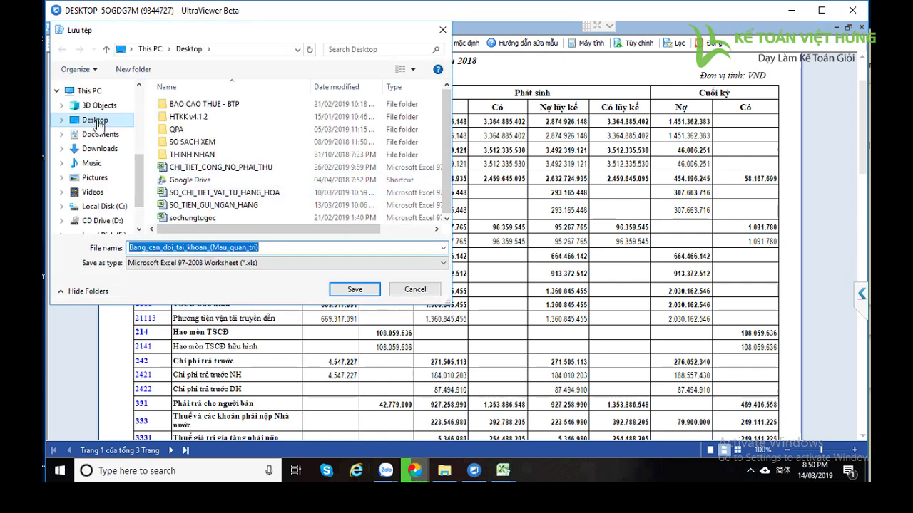
click(353, 288)
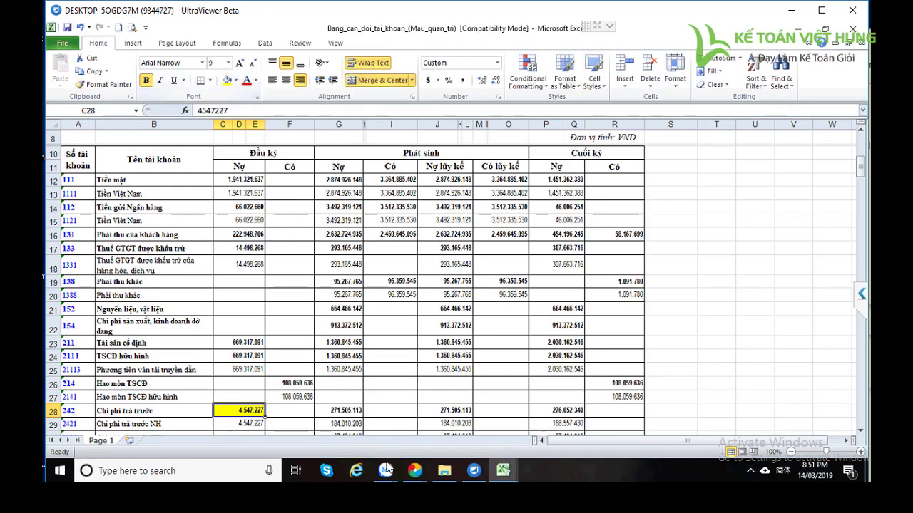
Switch from Excel back to MISA SME.NET and close the trial balance report.
mouse_move(416, 470)
click(499, 385)
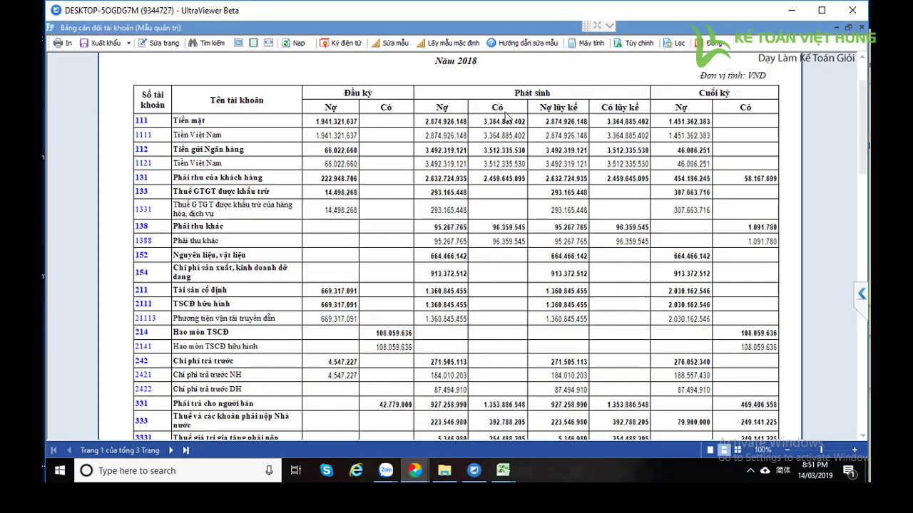
click(709, 44)
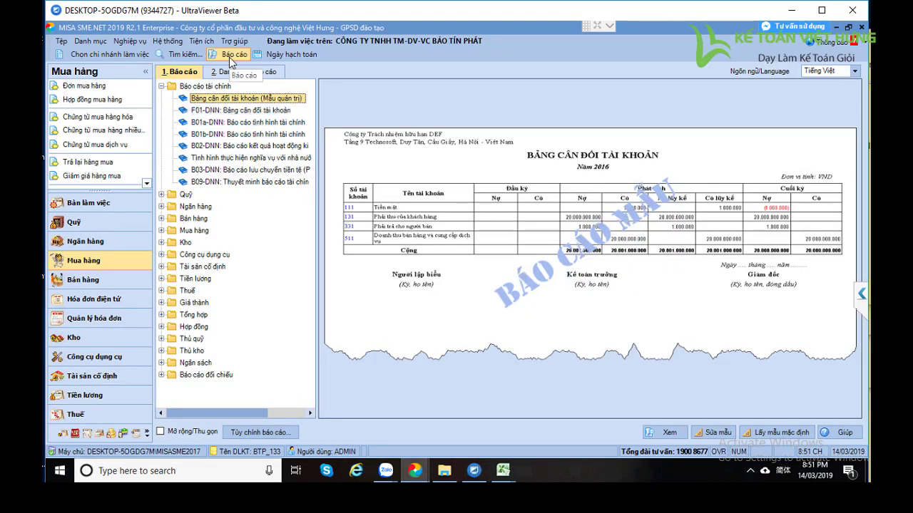
Switch to the exported trial balance in Excel and examine the opening debit balance of account 242 (Chi phí trả trước).
mouse_move(504, 477)
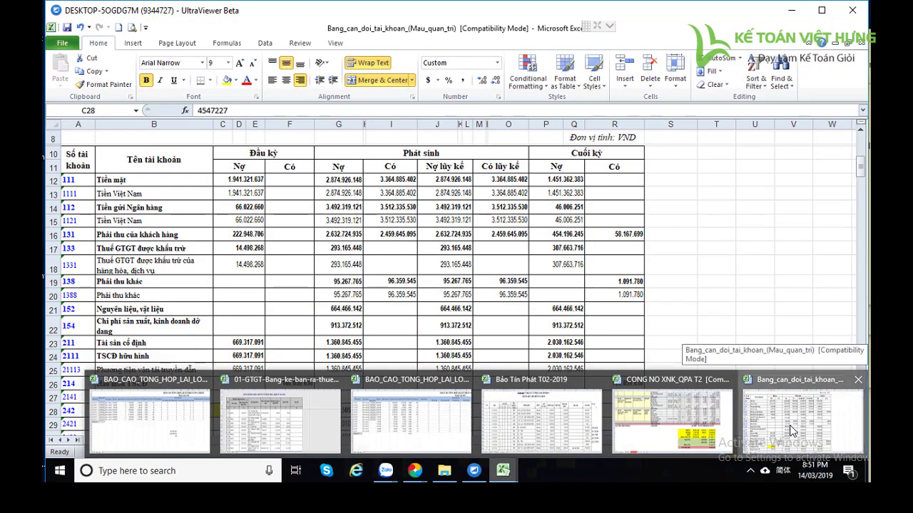
click(790, 430)
scroll(279, 362, down, 4)
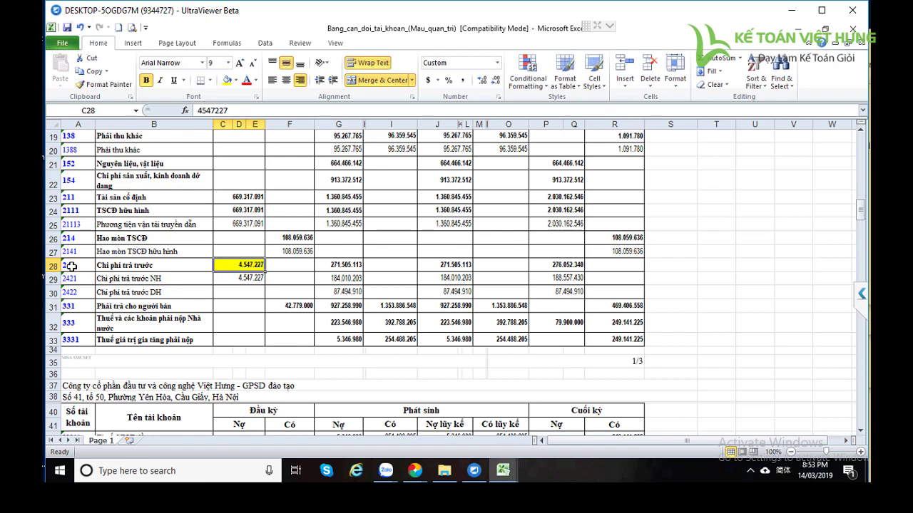
drag(72, 265, 255, 264)
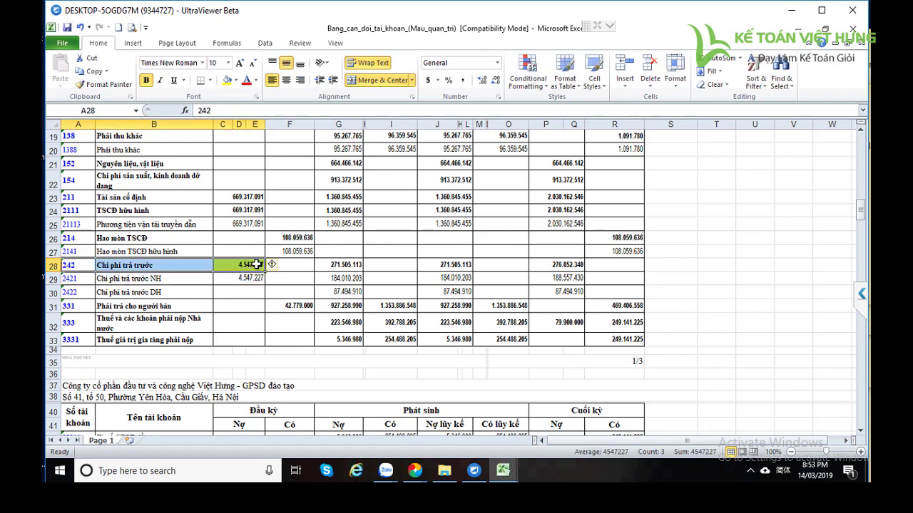
click(255, 265)
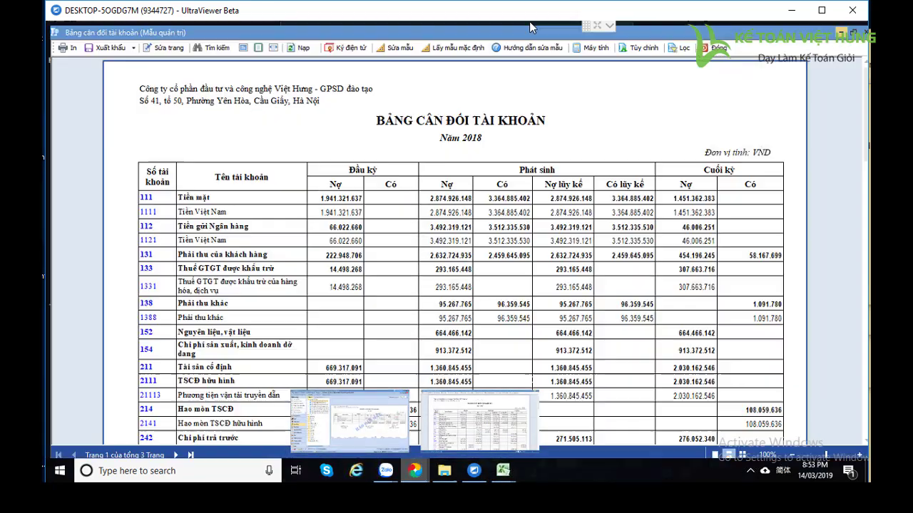
Switch back to MISA SME.NET, close the trial balance report and reopen the report list.
click(502, 396)
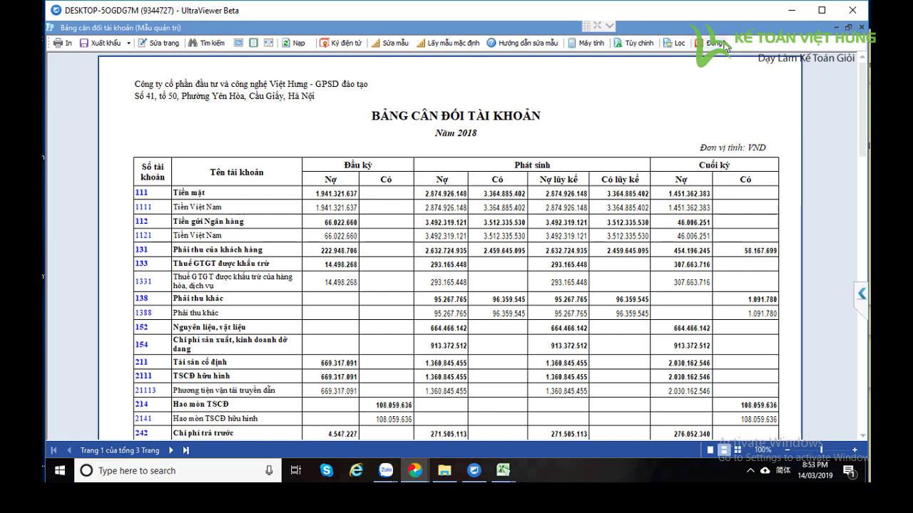
click(709, 43)
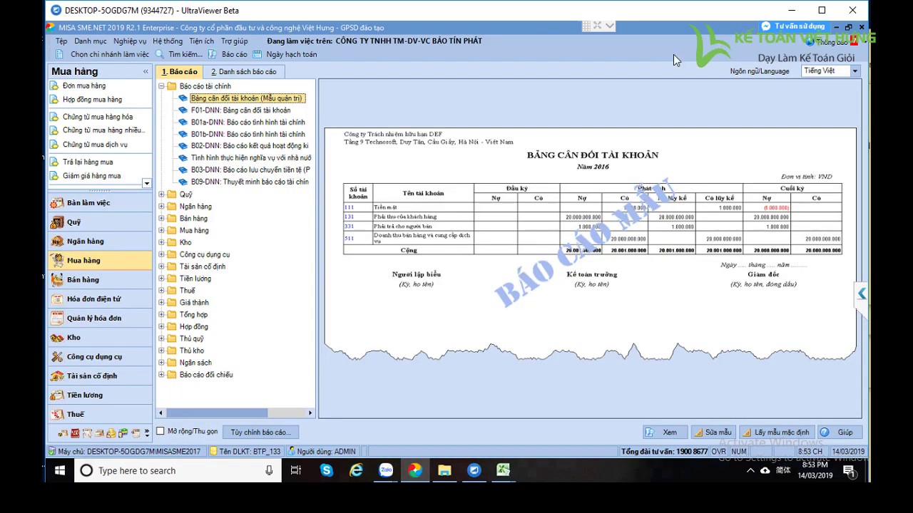
click(232, 55)
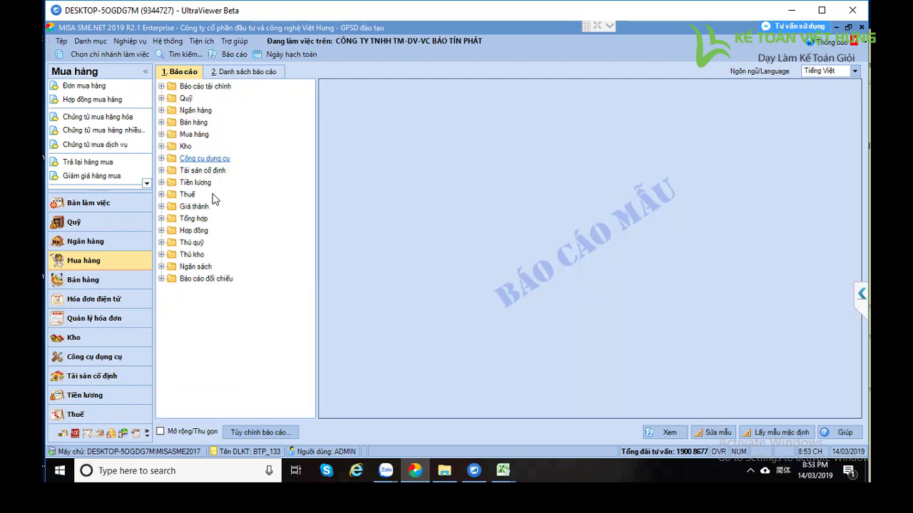
Generate the Bảng tính phân bổ công cụ dụng cụ report for the period Năm trước (2017), review it and close it.
double_click(209, 159)
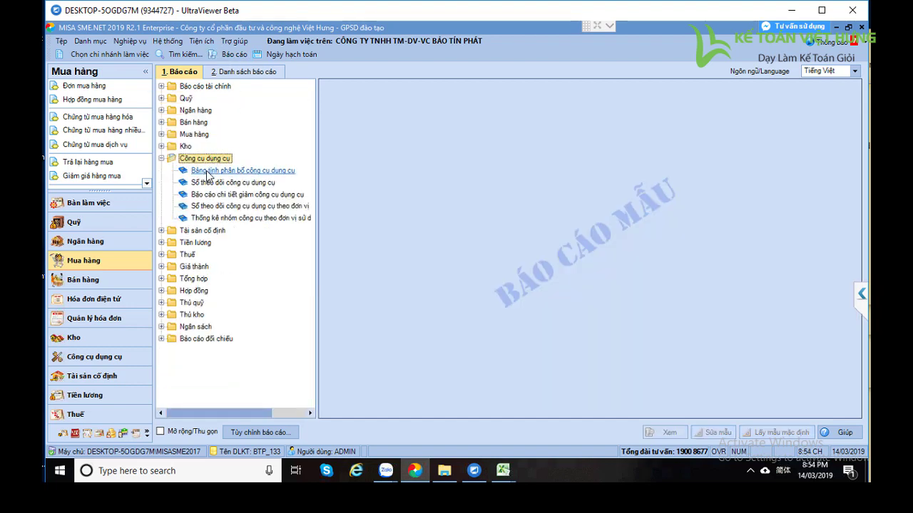
click(206, 171)
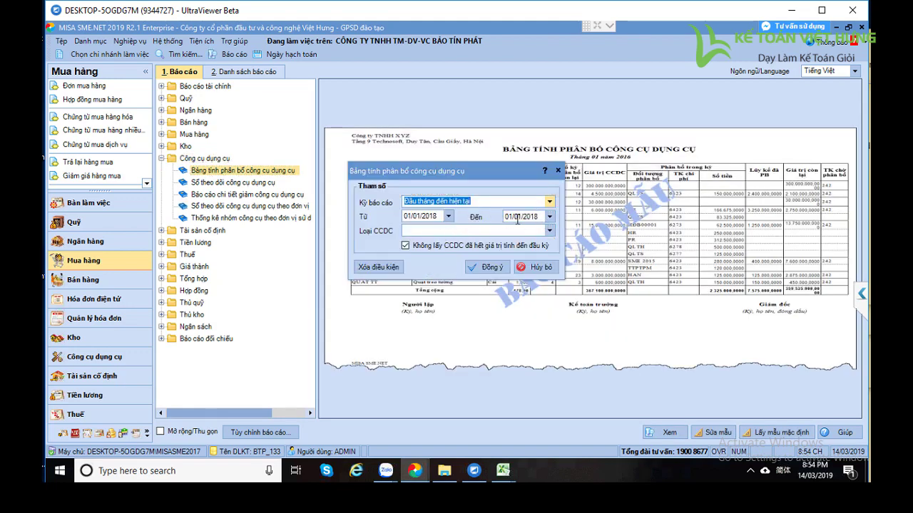
text(tru)
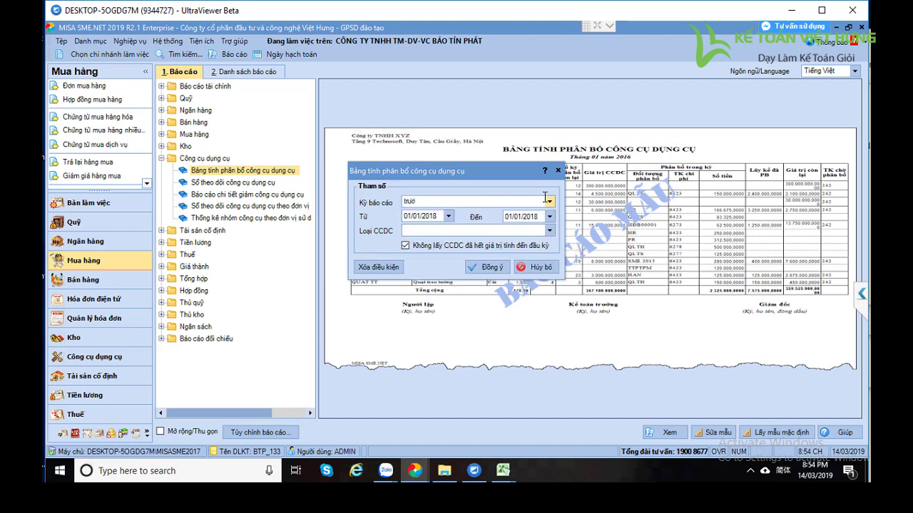
text(ớc)
click(549, 201)
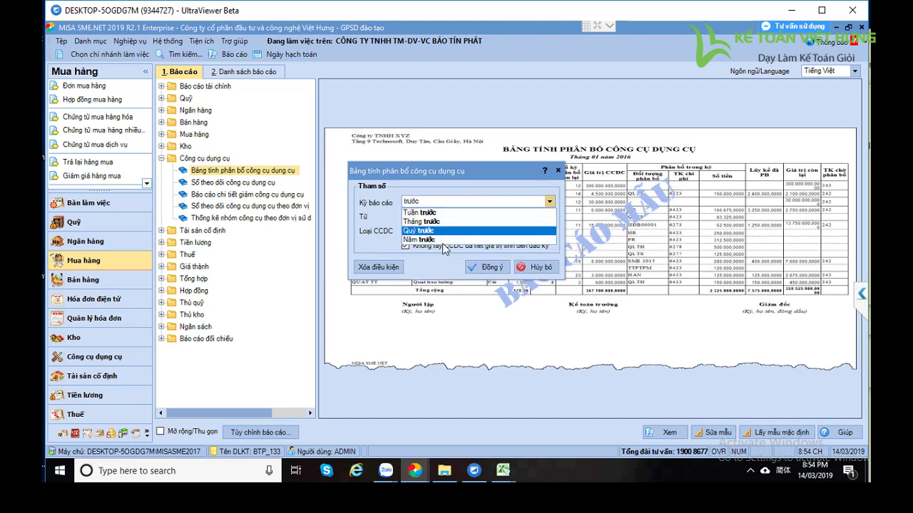
click(434, 240)
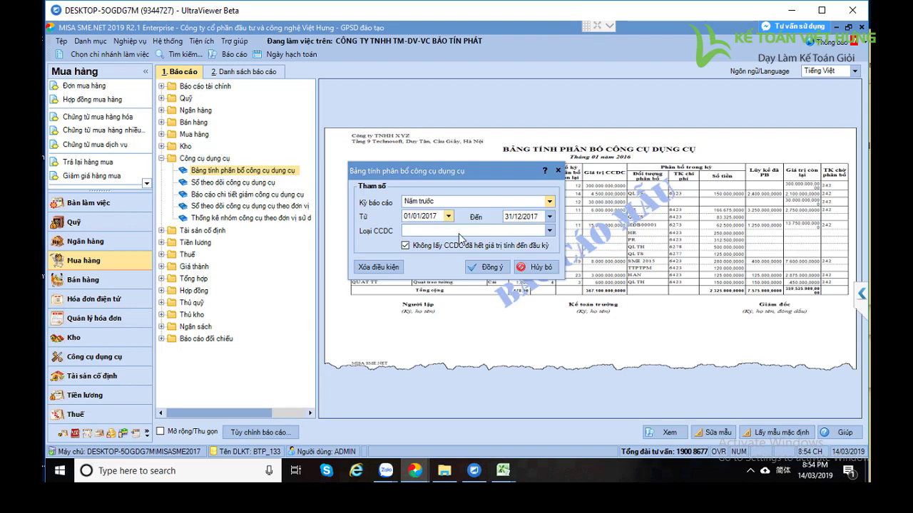
click(493, 266)
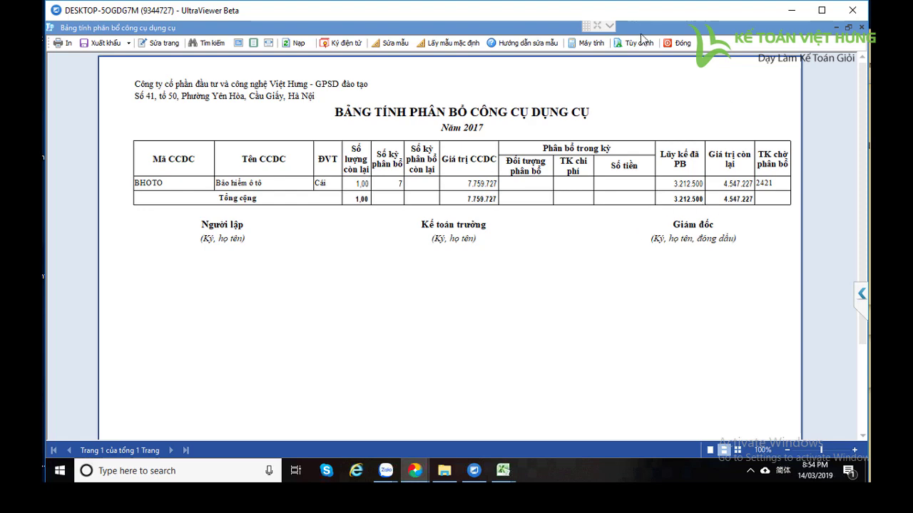
click(677, 44)
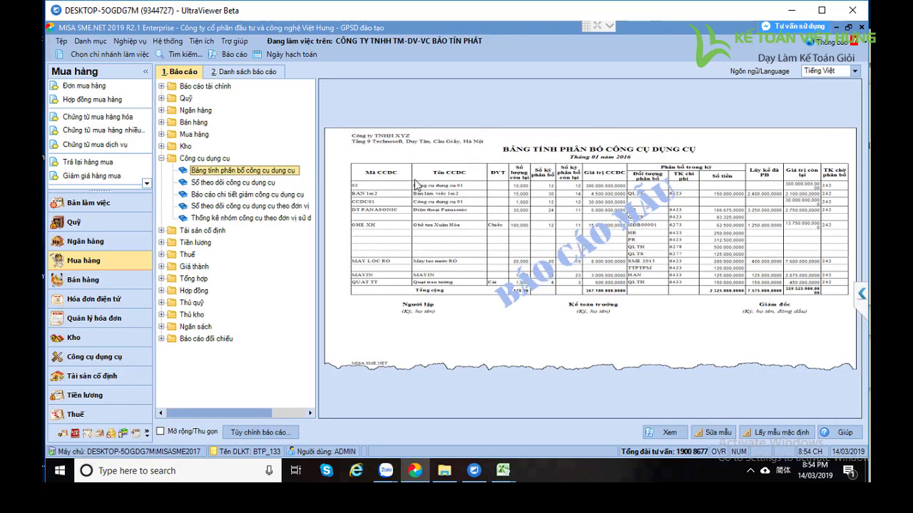
Filter the report list by "đối" and select the report reconciling the CCDC and prepaid expense ledger with the general ledger.
click(246, 72)
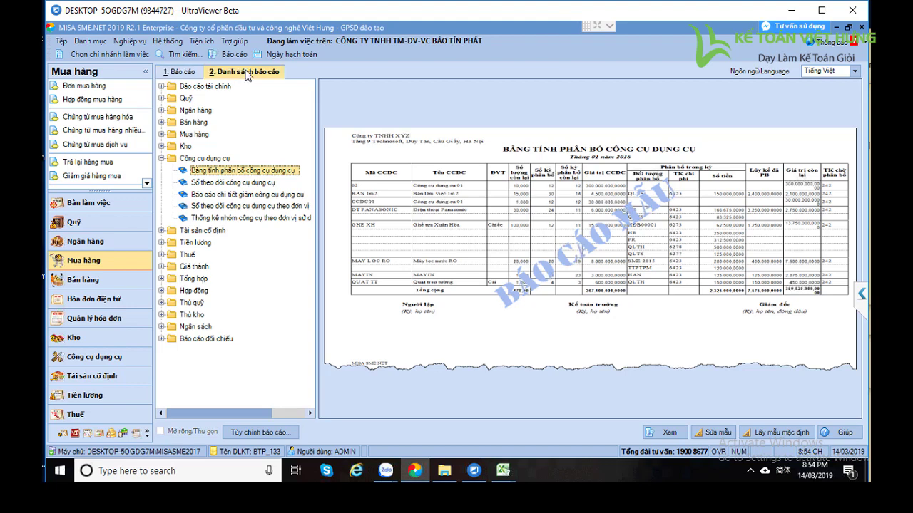
click(219, 118)
text(đ)
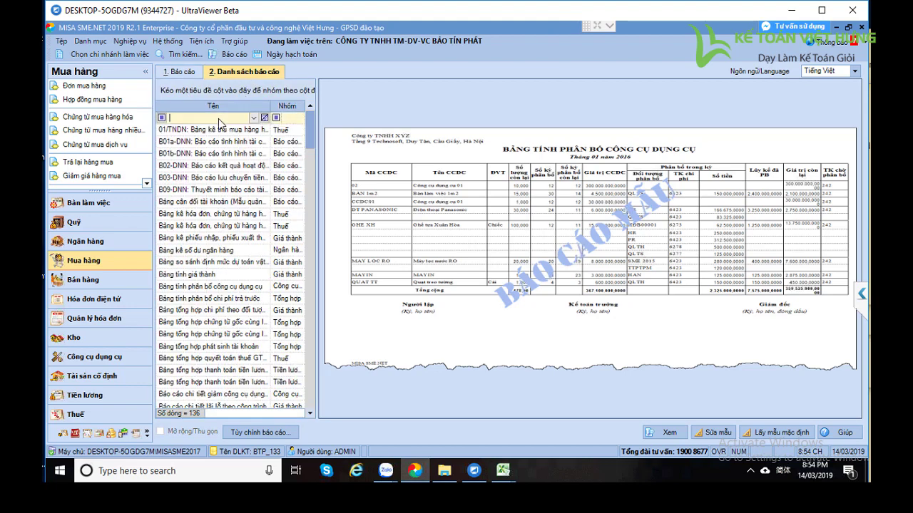
text(ô)
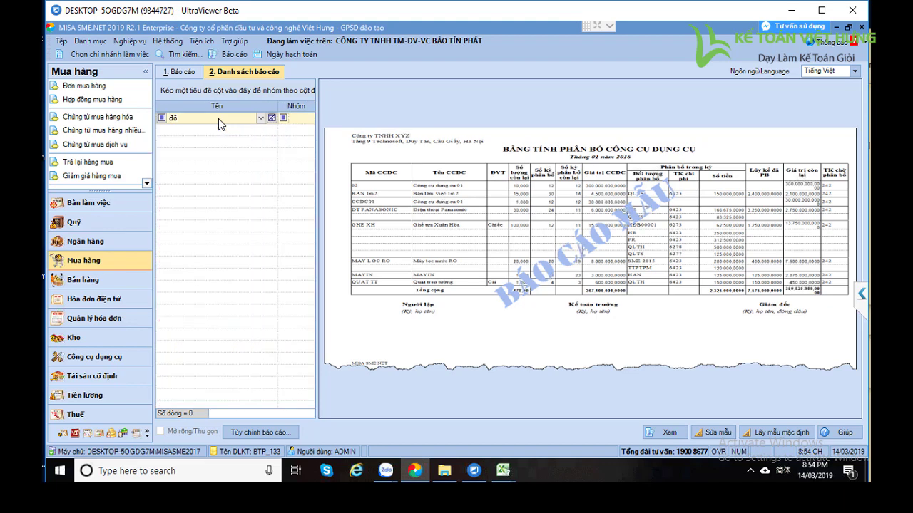
text(ối)
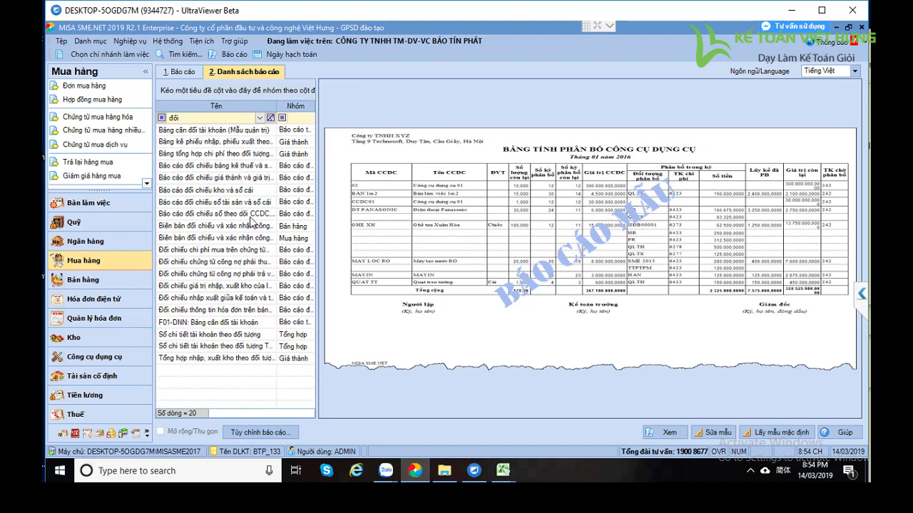
click(246, 214)
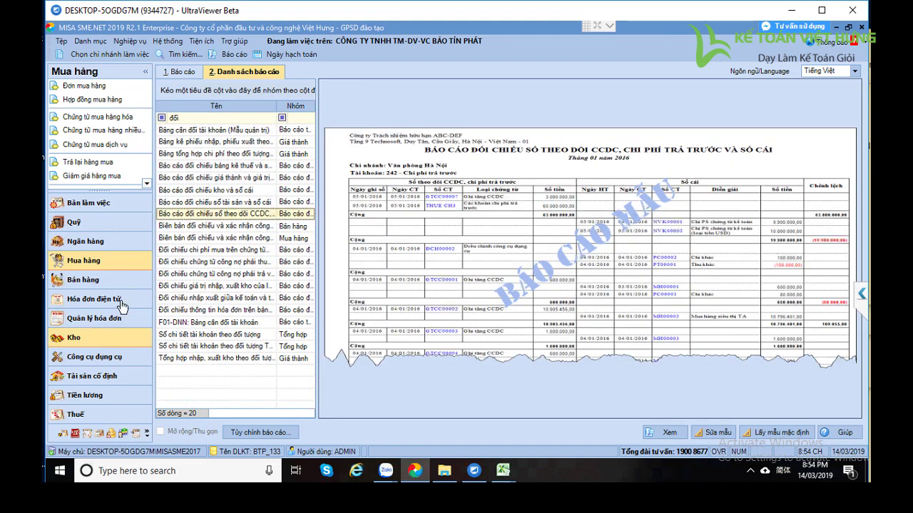
Generate the reconciliation report for account 242 with the period Năm nay (2018), review the differences and close it.
double_click(236, 214)
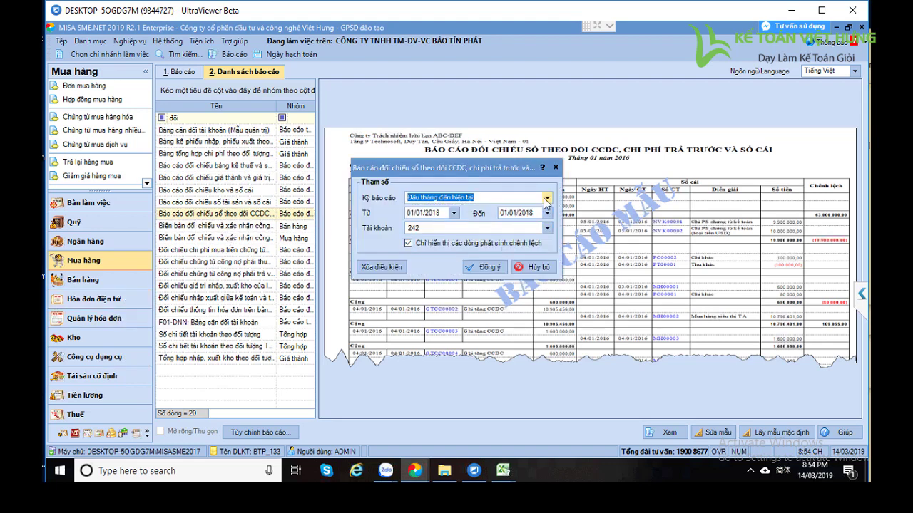
click(545, 202)
click(438, 241)
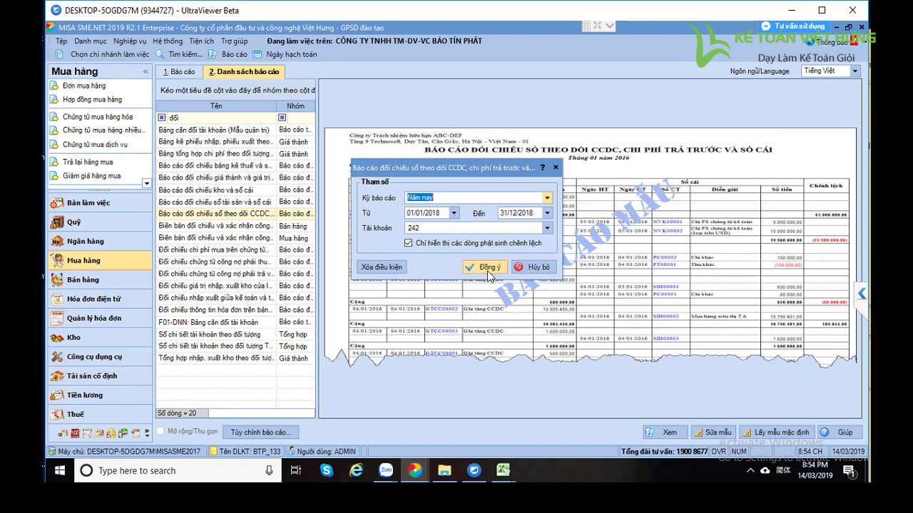
click(489, 269)
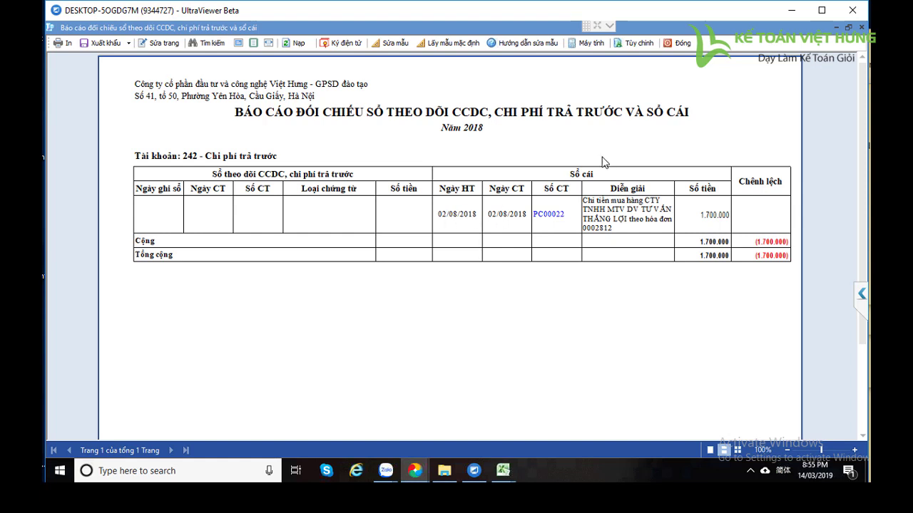
key(Escape)
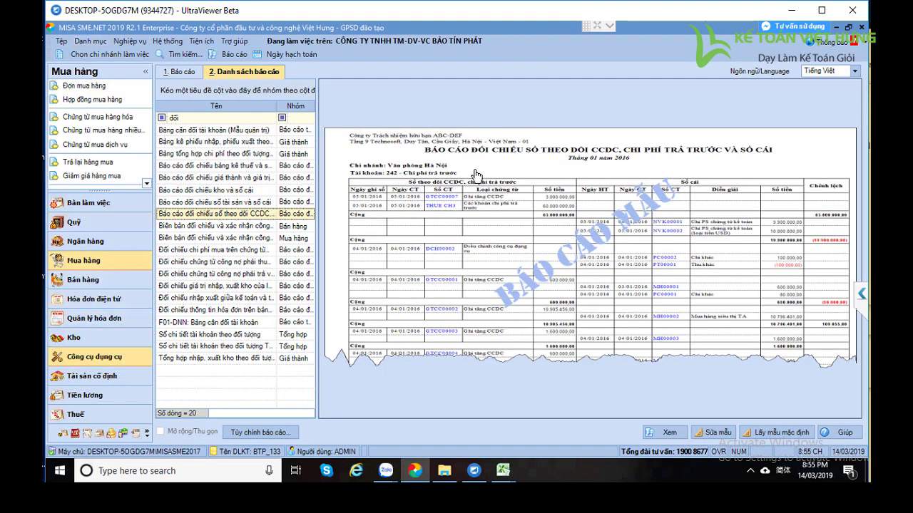
Go to the Công cụ dụng cụ module and cancel the Ghi tăng CCDC hàng loạt form to reach the Ghi tăng list.
click(94, 357)
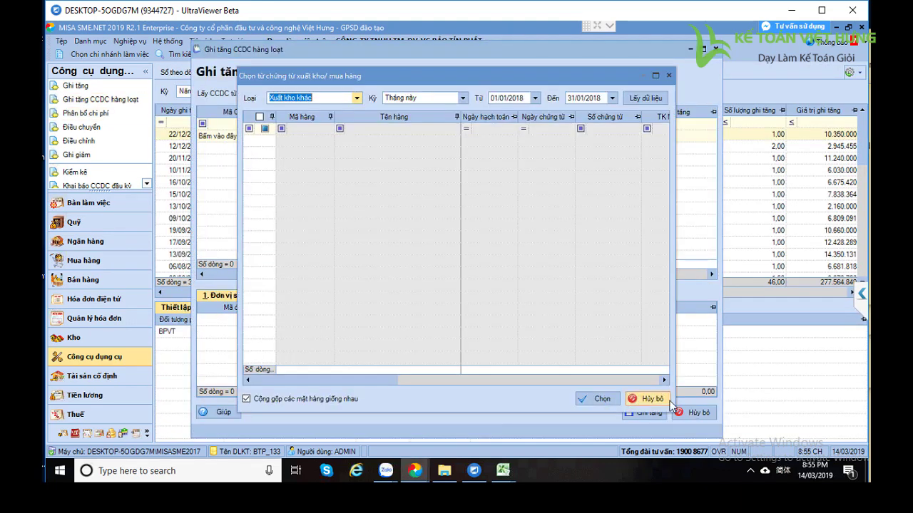
click(662, 400)
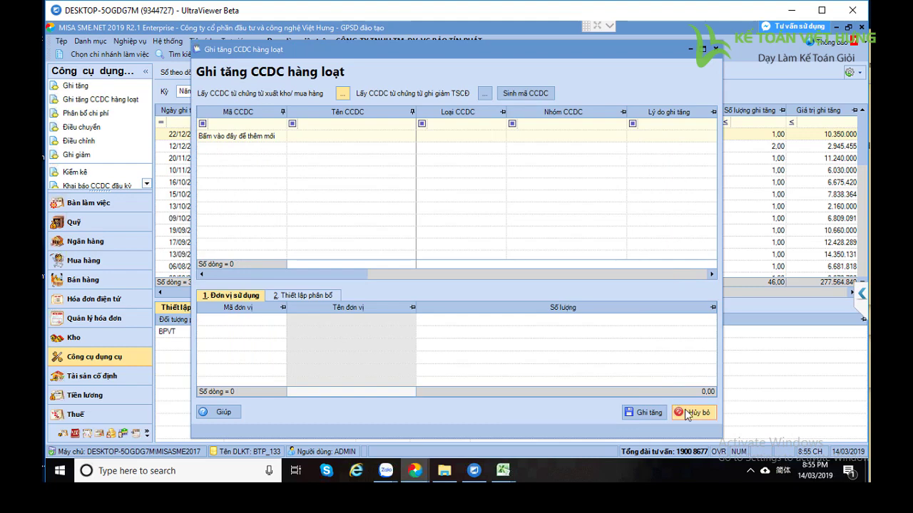
click(687, 413)
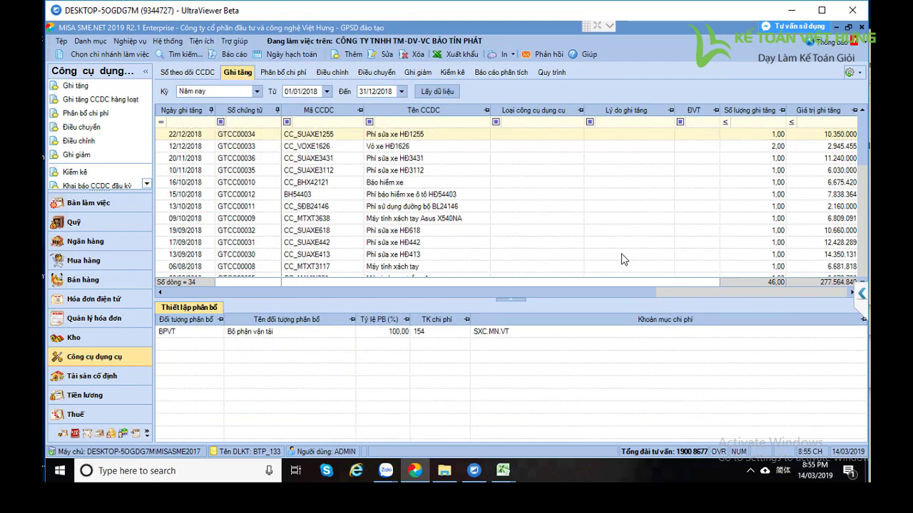
Set the Giá trị ghi tăng filter to equals, then locate and open the Hóa đơn VAT entry GTCC00006 dated 02/08/2018.
click(793, 127)
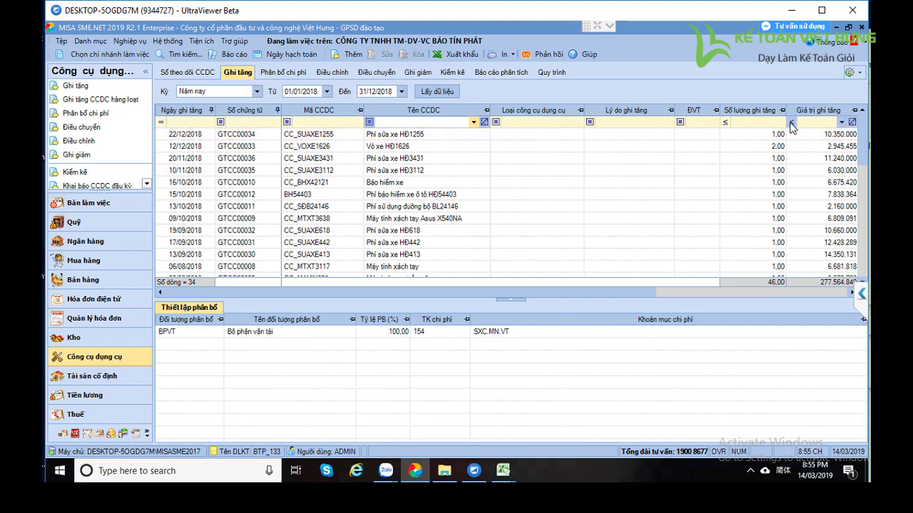
click(790, 125)
click(756, 141)
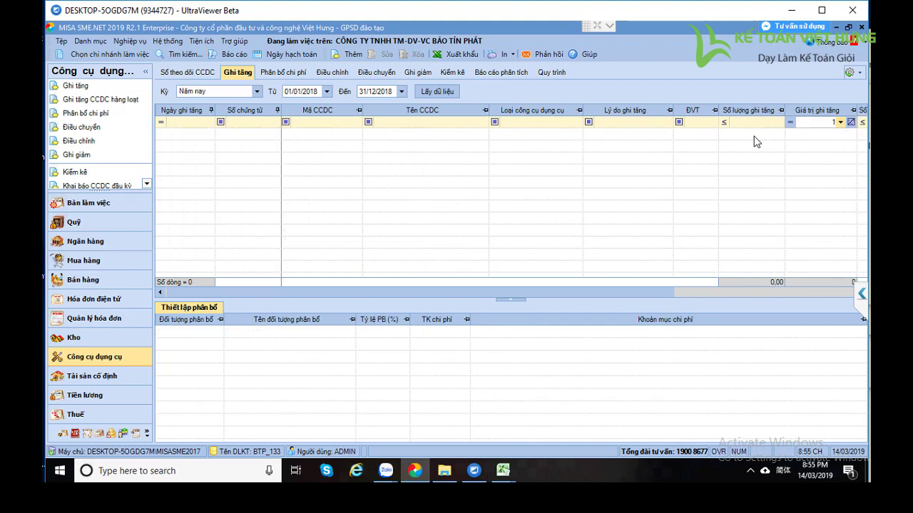
drag(862, 260, 863, 204)
click(838, 206)
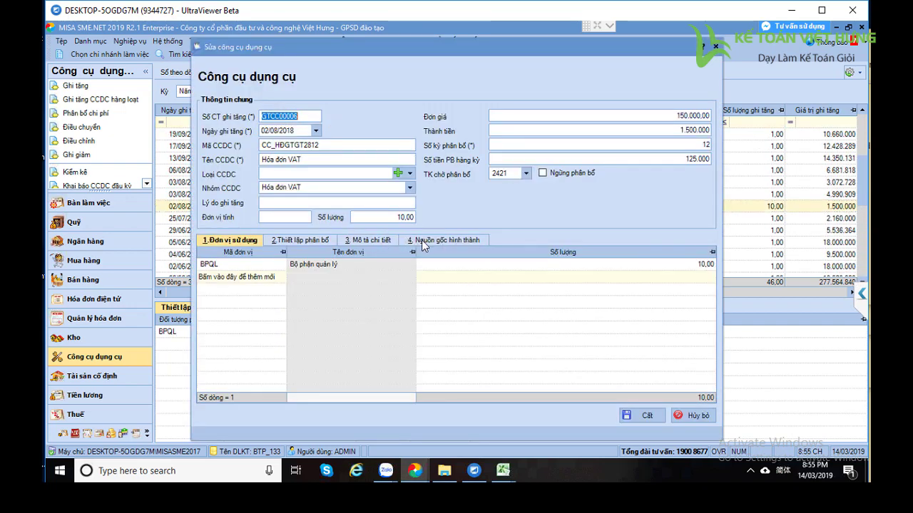
Show the origin document of the Hóa đơn VAT tool, inspect purchase voucher PC00022's item lines and close the voucher.
click(435, 242)
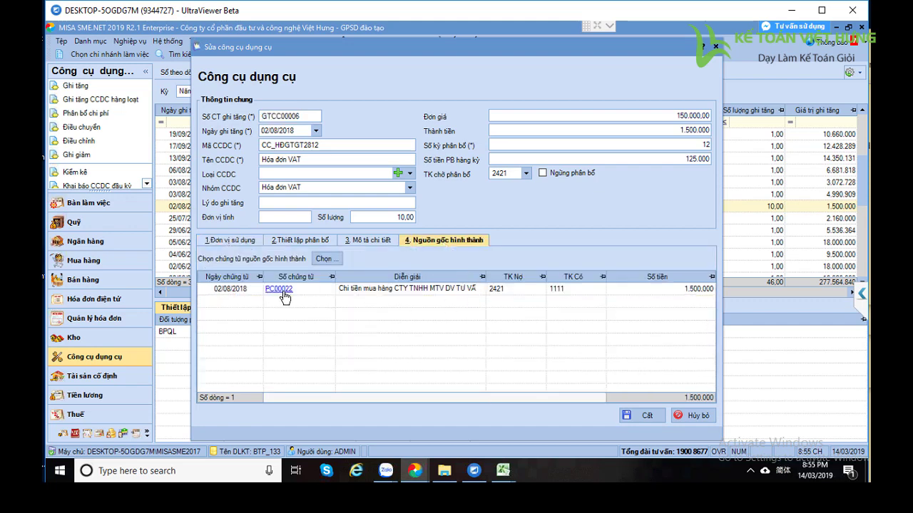
click(703, 417)
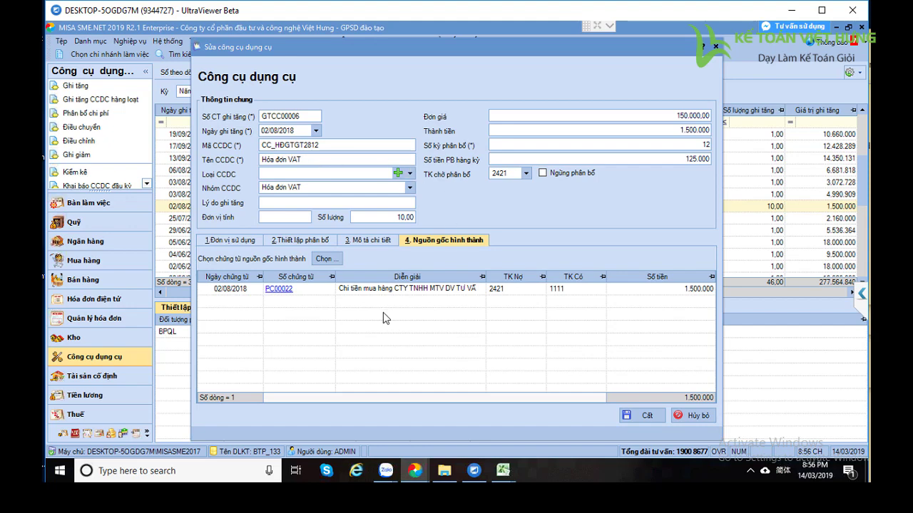
click(278, 290)
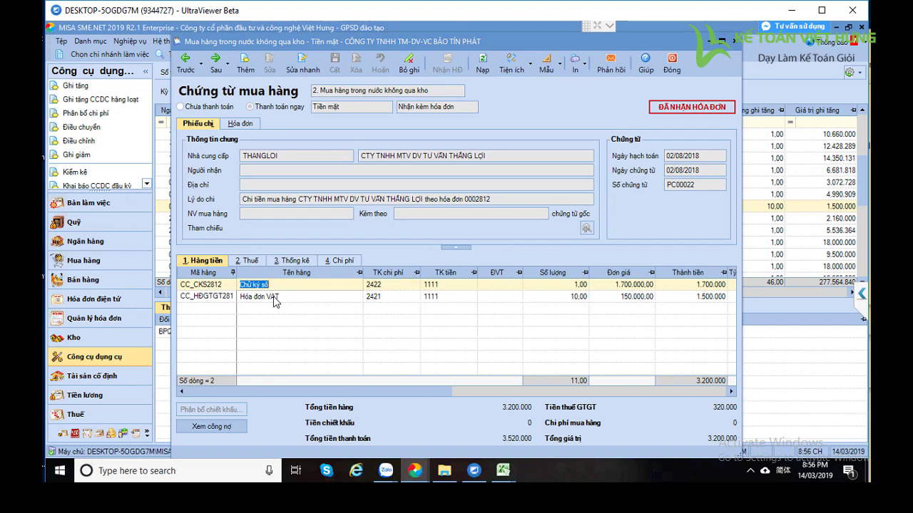
key(Tab)
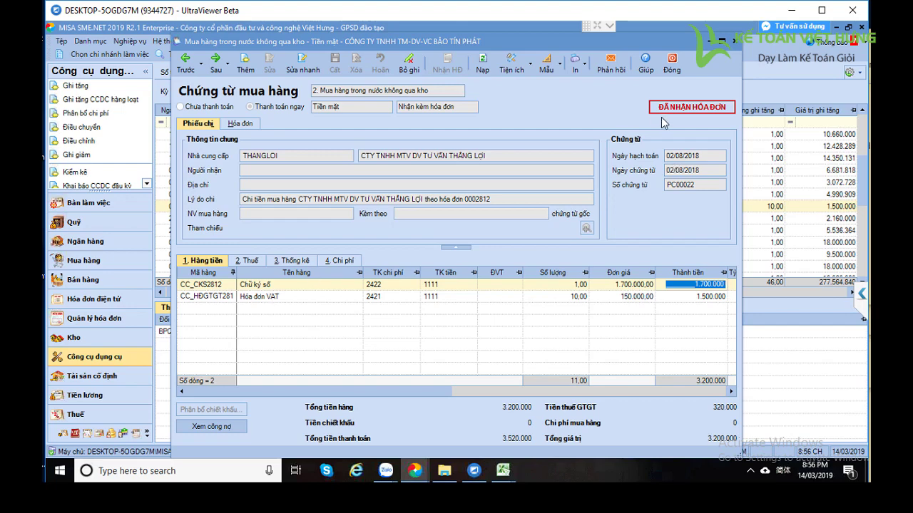
click(661, 69)
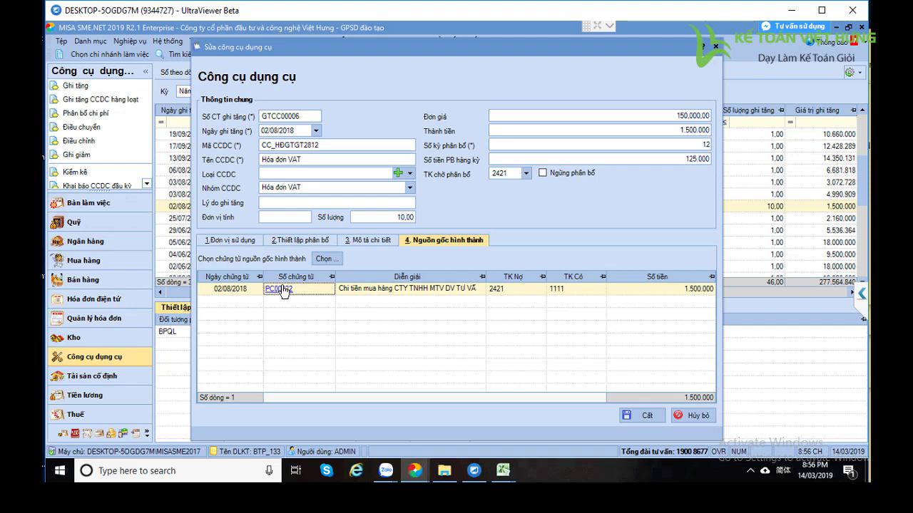
Close the Hóa đơn VAT tool record without saving and delete the entry GTCC00006.
click(693, 416)
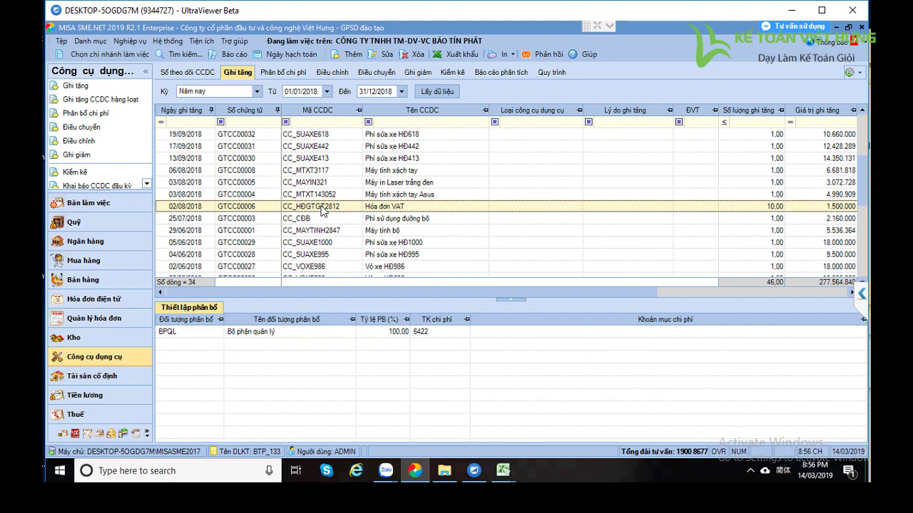
click(416, 55)
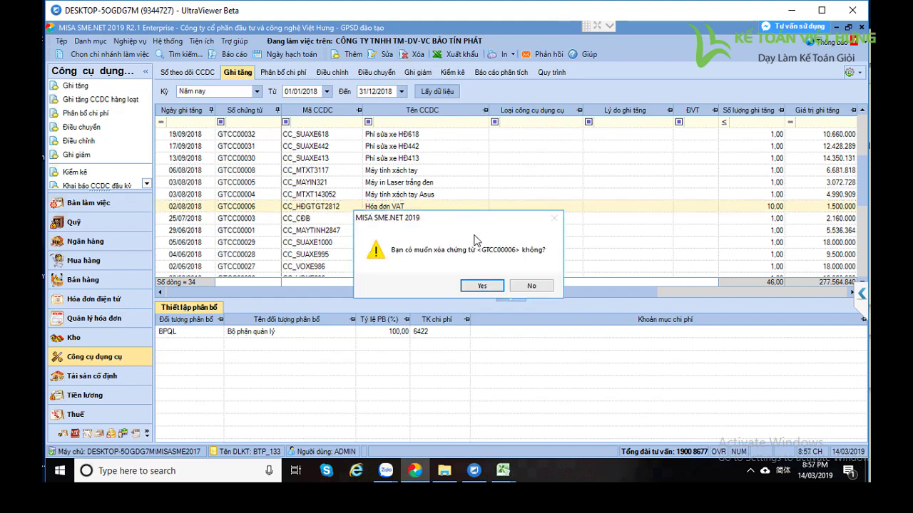
click(484, 286)
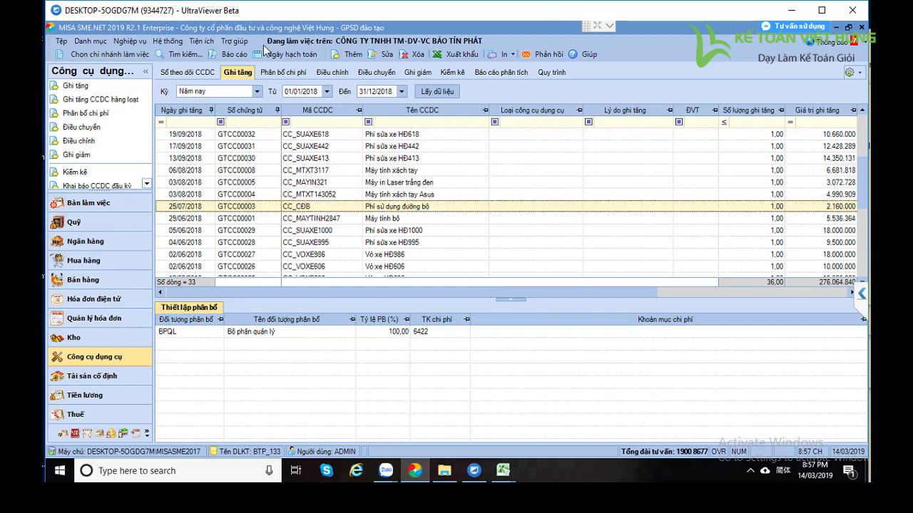
Start a Ghi tăng CCDC hàng loạt entry and open the selection of tools from stock issue or purchase vouchers.
click(130, 40)
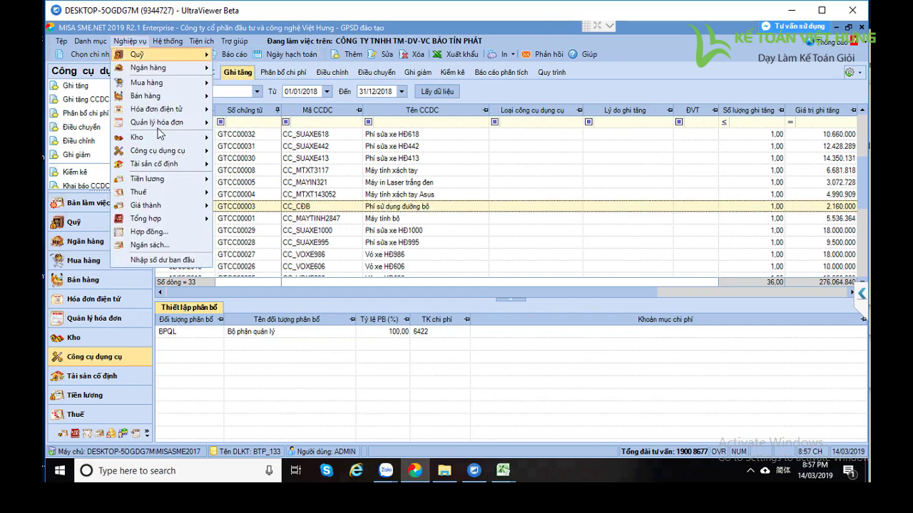
mouse_move(184, 157)
click(273, 164)
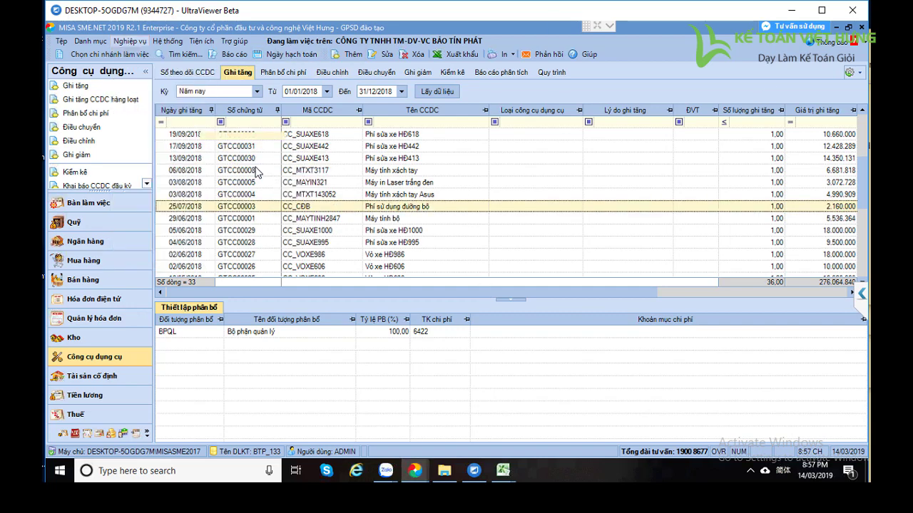
click(341, 95)
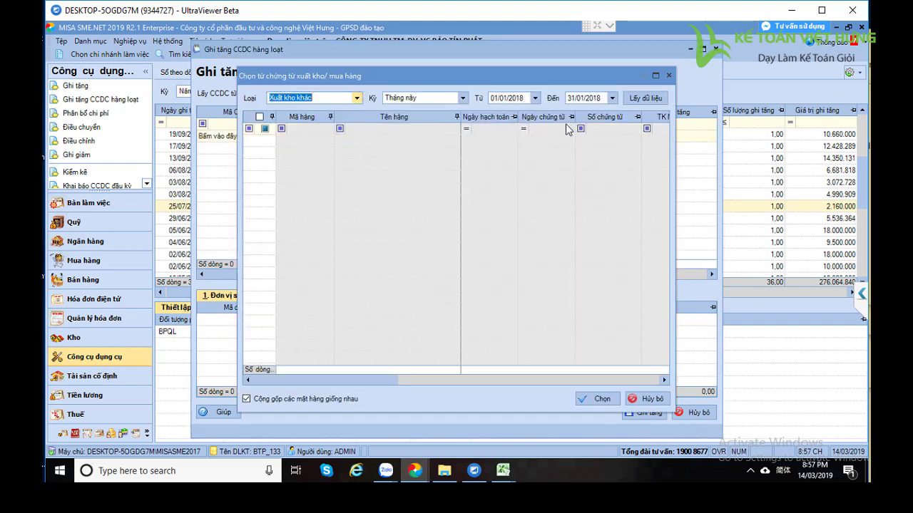
Load the year's "Mua hàng không qua kho" vouchers with the period set to "Năm nay".
click(356, 98)
click(342, 118)
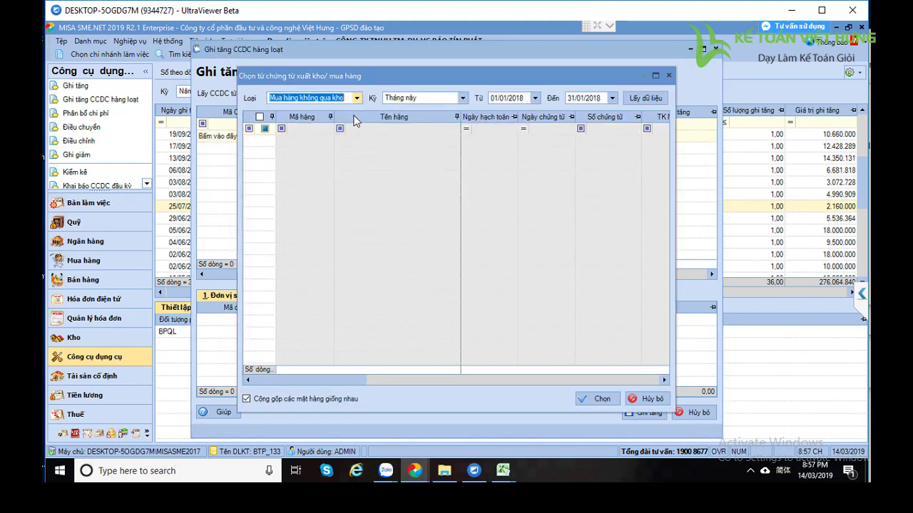
click(462, 98)
click(400, 139)
click(652, 100)
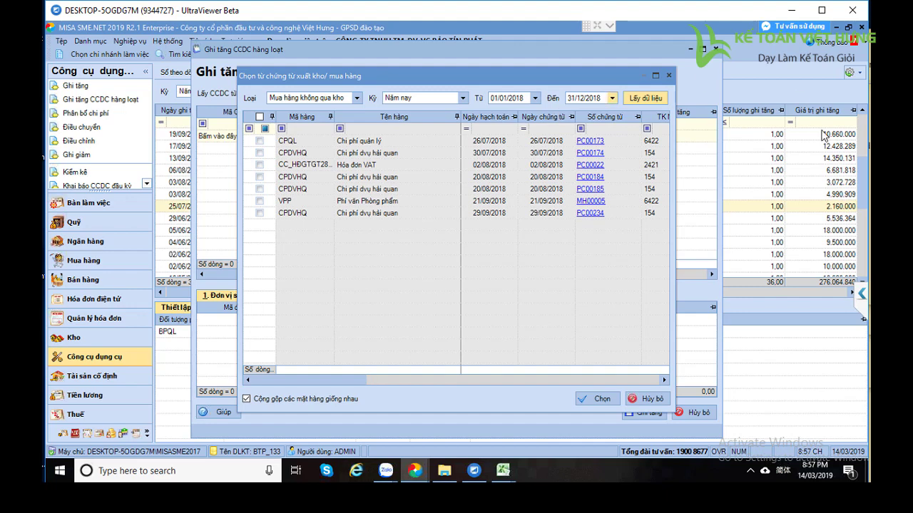
Filter the vouchers by debit account 2421, check the matching purchase, and leave the bulk CCDC increase without adding anything.
drag(351, 382, 412, 382)
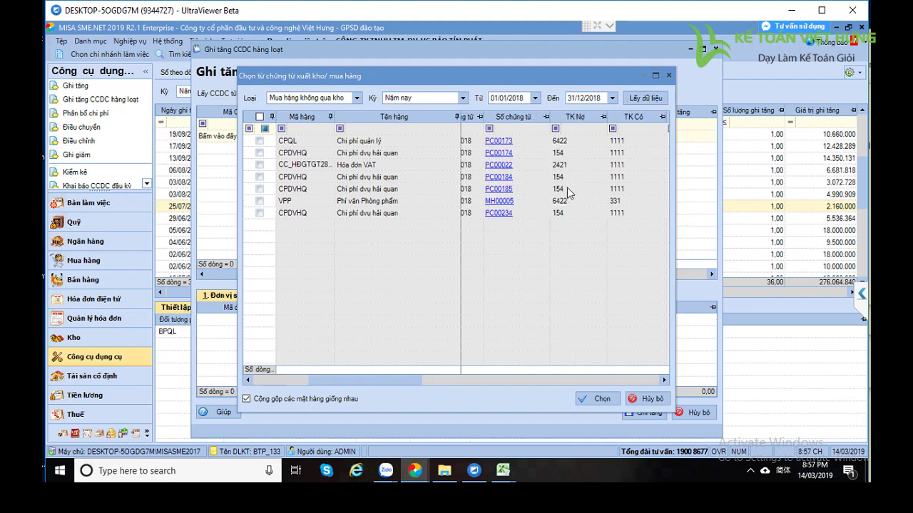
click(591, 129)
click(590, 129)
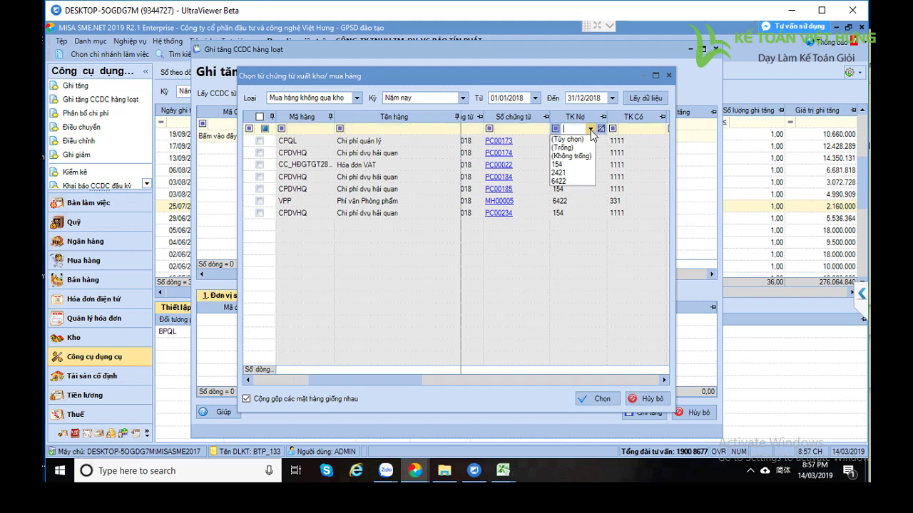
click(564, 172)
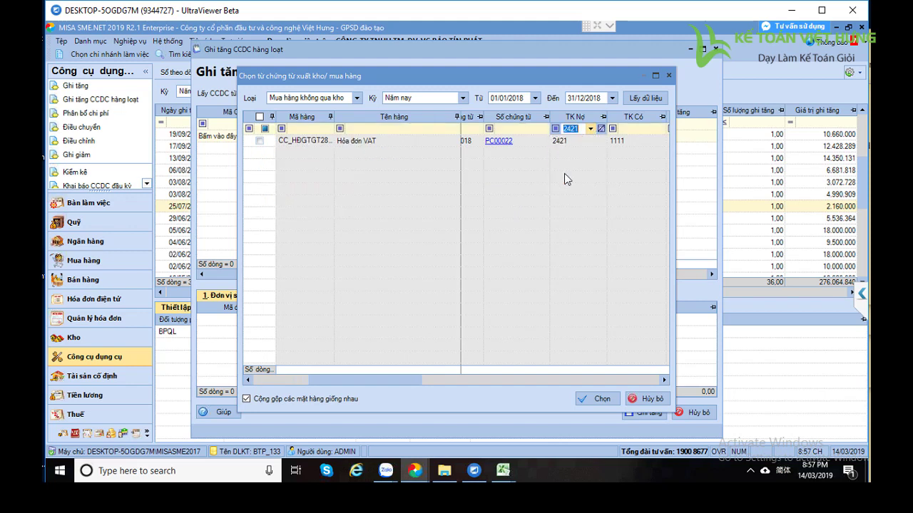
click(259, 140)
drag(423, 380, 651, 398)
click(651, 398)
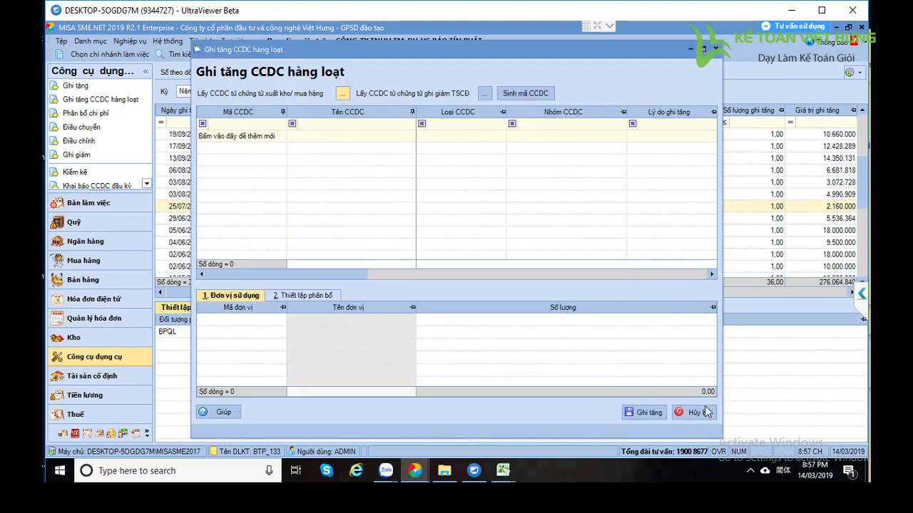
click(695, 413)
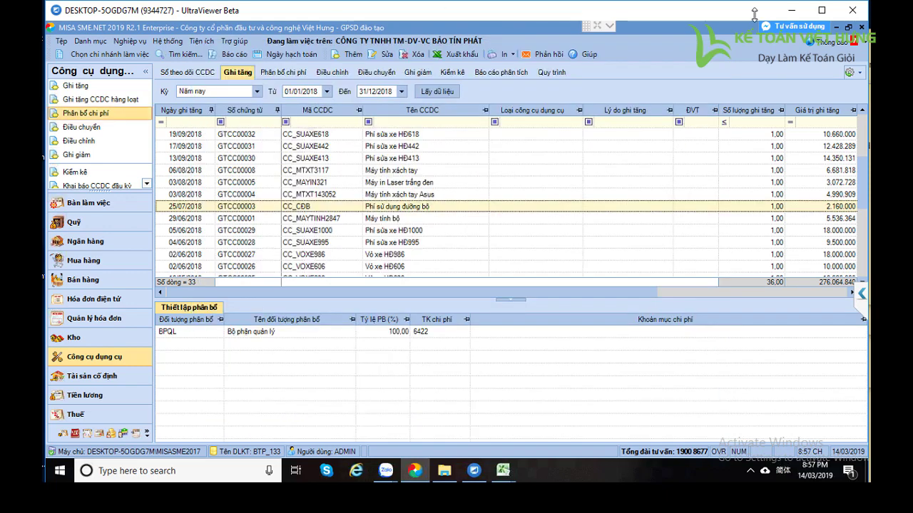
Find the CCDC reports by filtering the names with "ccd" and run the reconciliation of CCDC and prepaid expenses against the ledger.
click(90, 40)
click(179, 184)
text(ccdc)
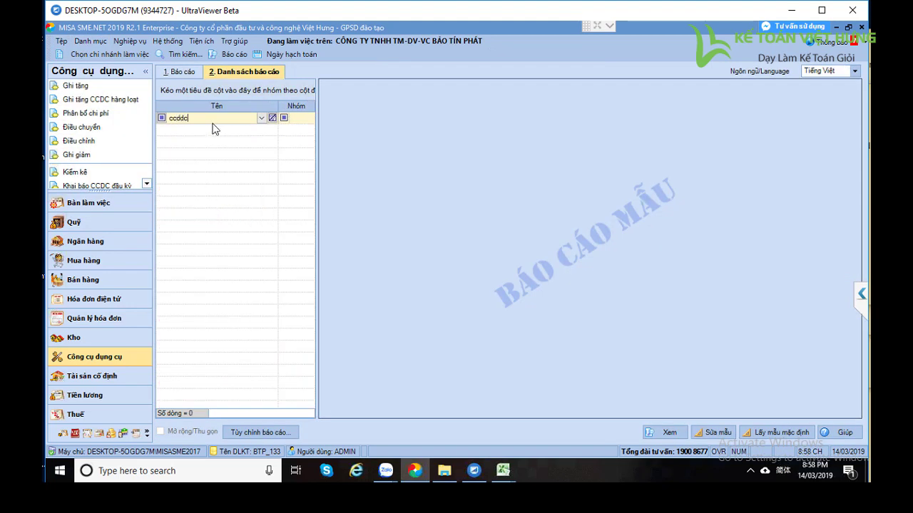
key(BackSpace)
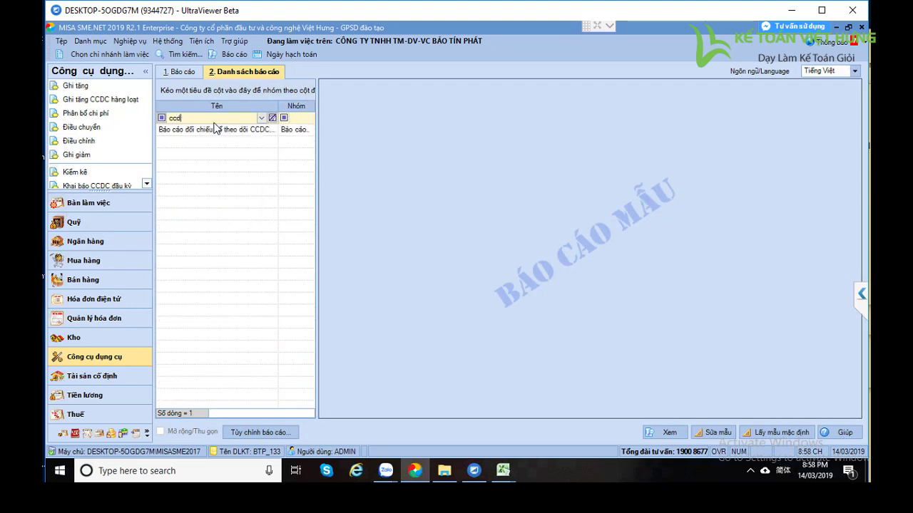
double_click(226, 132)
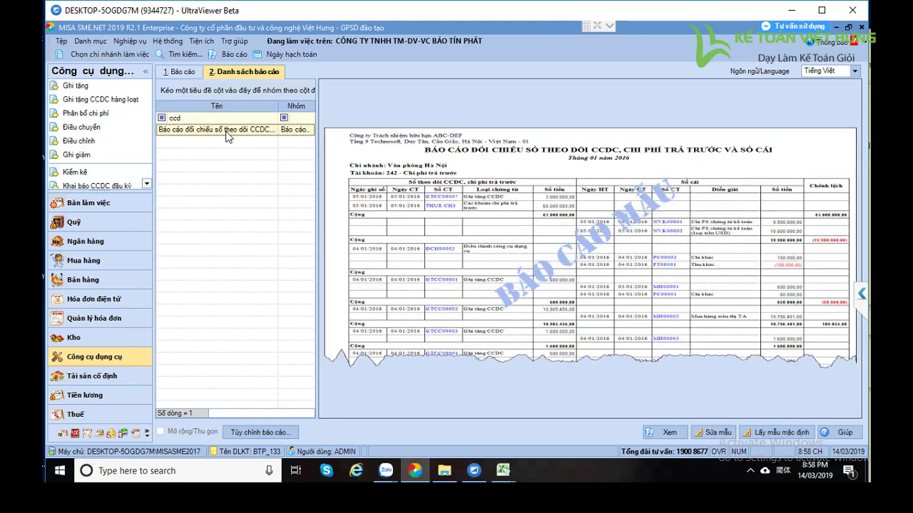
click(484, 267)
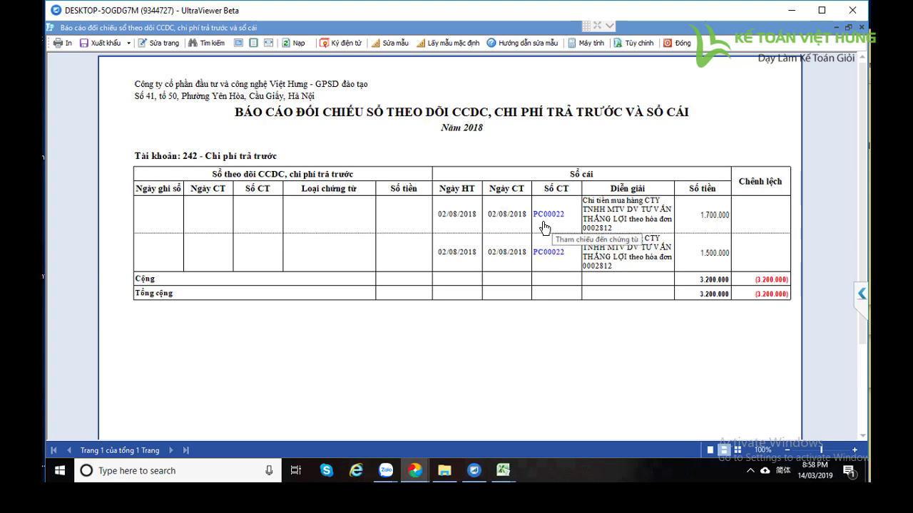
Open purchase voucher PC00022 from the reconciliation report and unpost it.
click(542, 215)
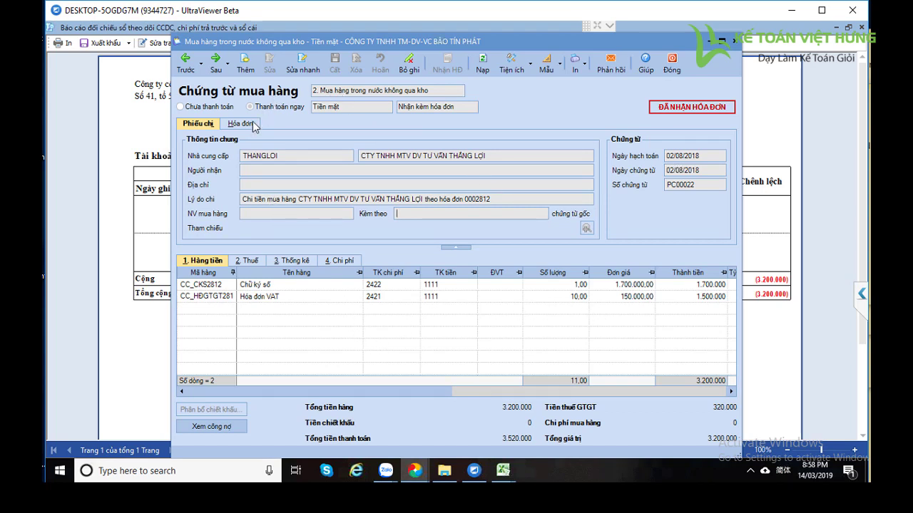
click(408, 63)
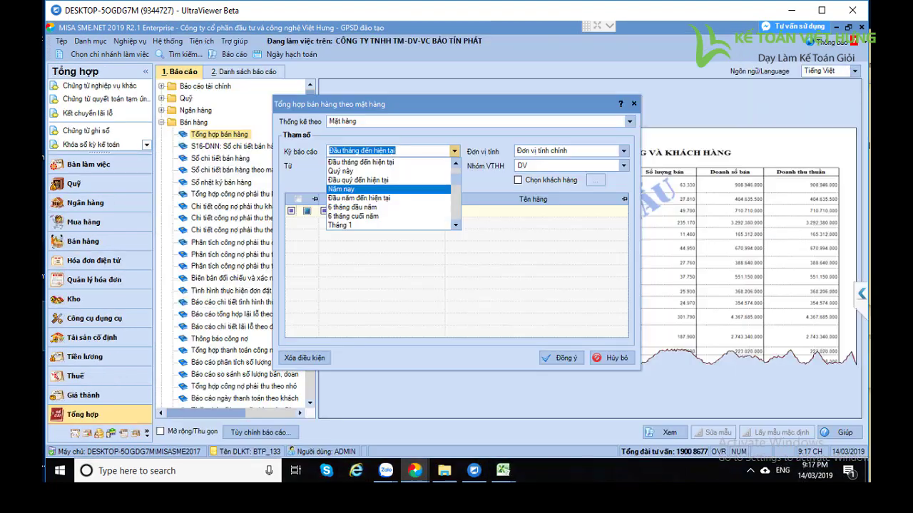
key(Return)
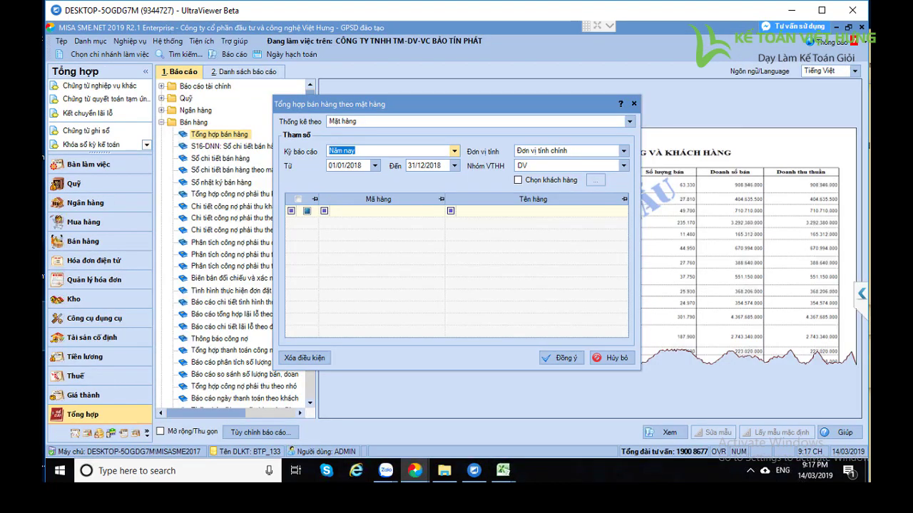
key(Escape)
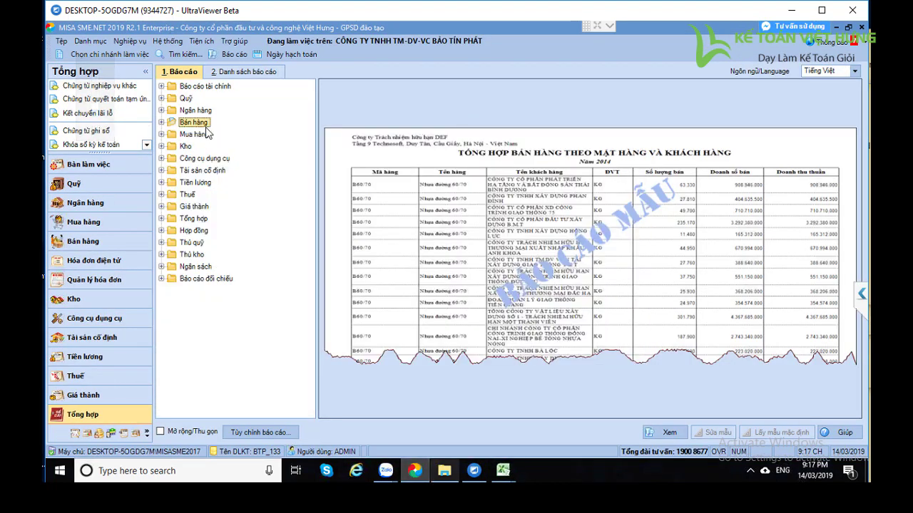
click(243, 71)
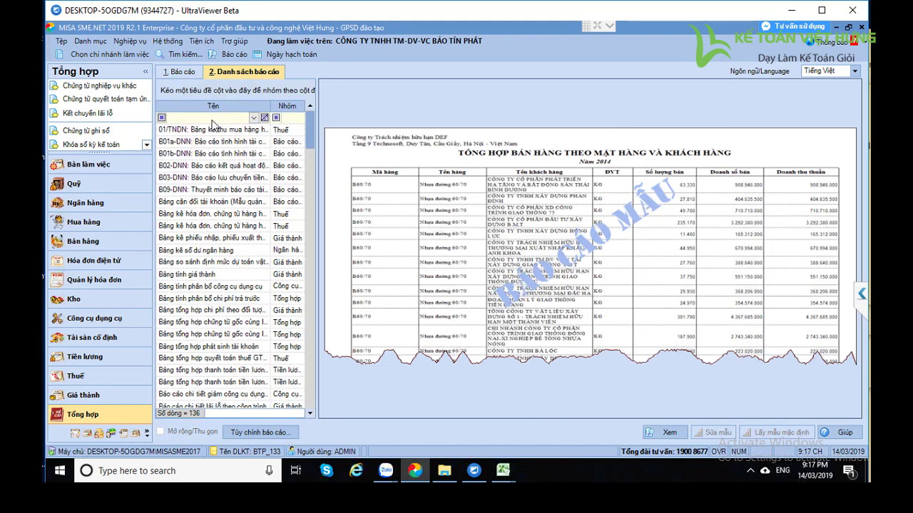
Switch to the CCDC module and load the cost allocation vouchers for the period "Năm nay".
click(100, 318)
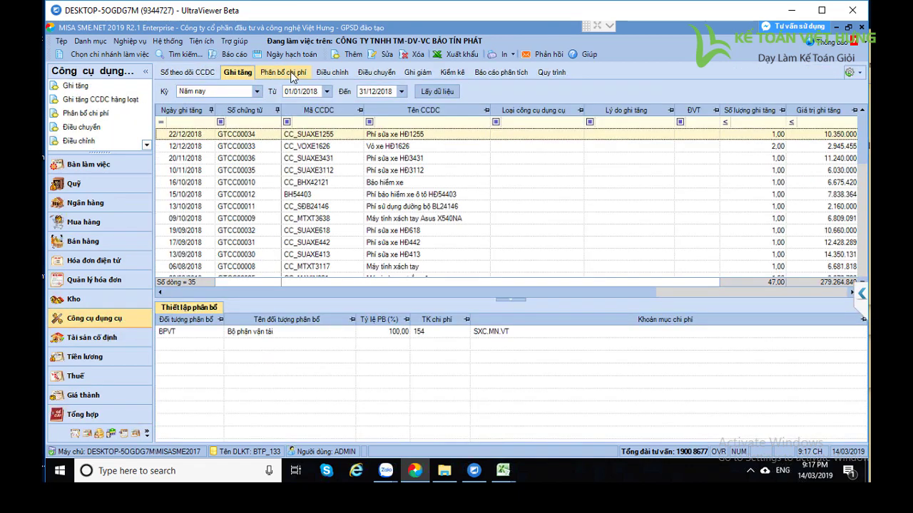
click(291, 71)
click(254, 92)
click(189, 166)
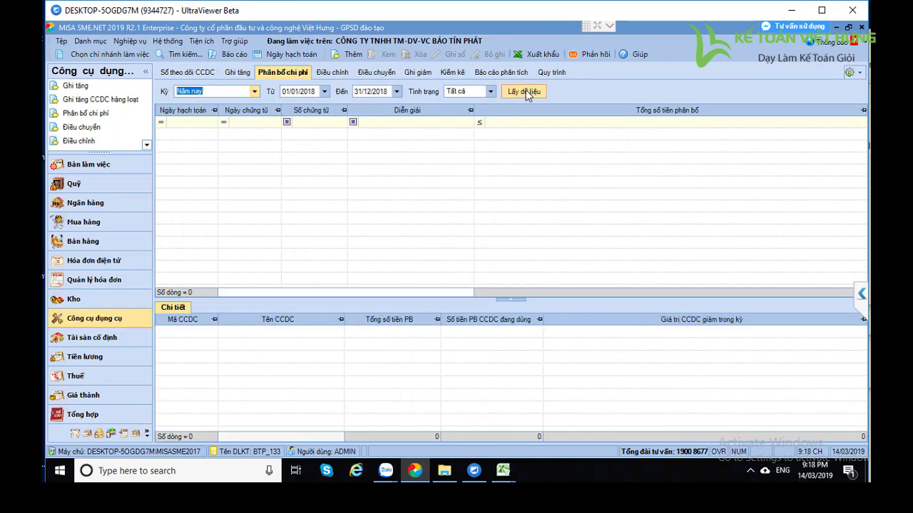
click(527, 93)
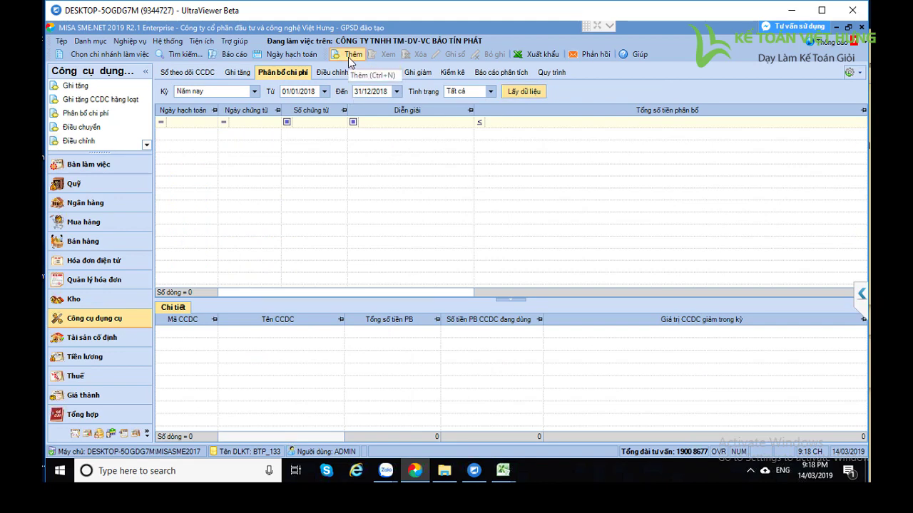
Go through the CCDC increase records one by one to check each item's allocation department, rate and cost account.
click(240, 74)
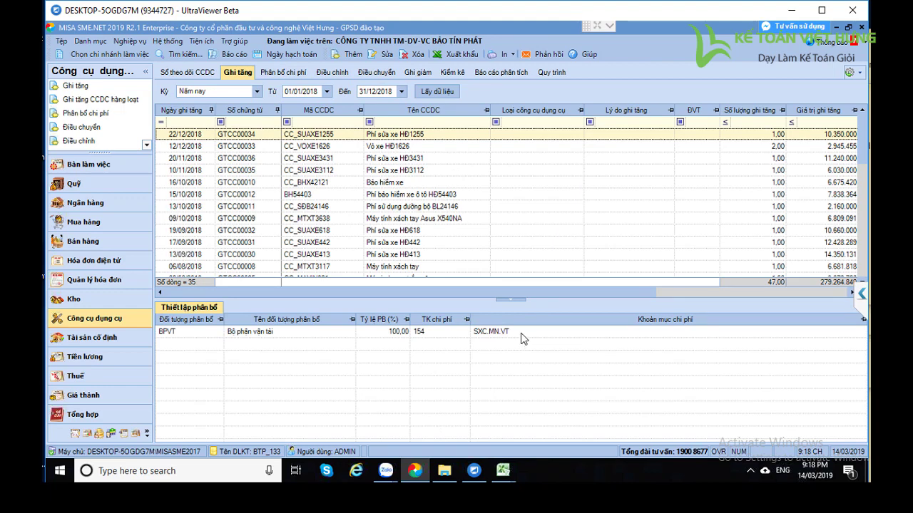
click(389, 147)
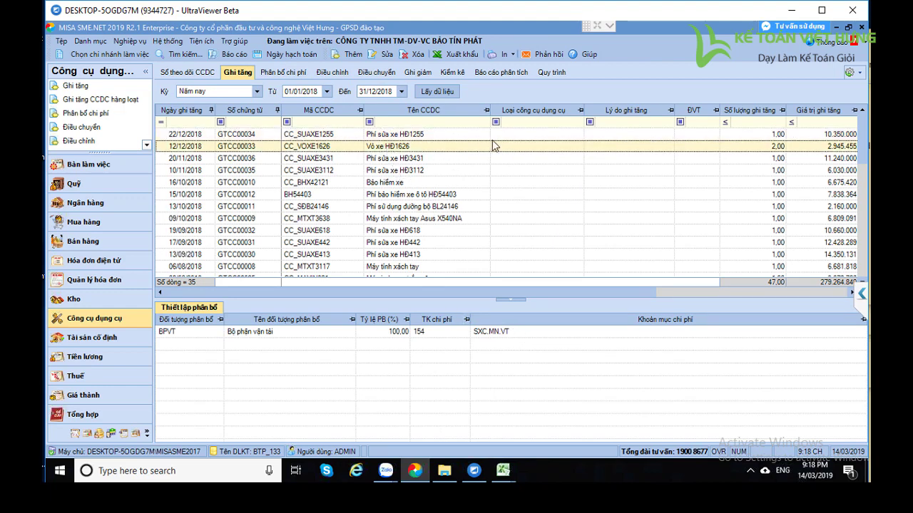
key(Down)
key(Down)
key(Down)
key(Down)
key(Down)
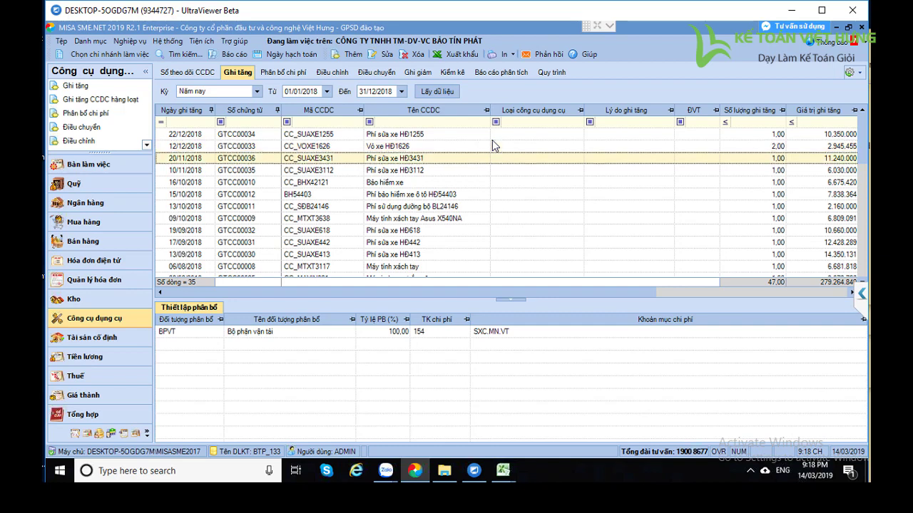
key(Down)
key(Down)
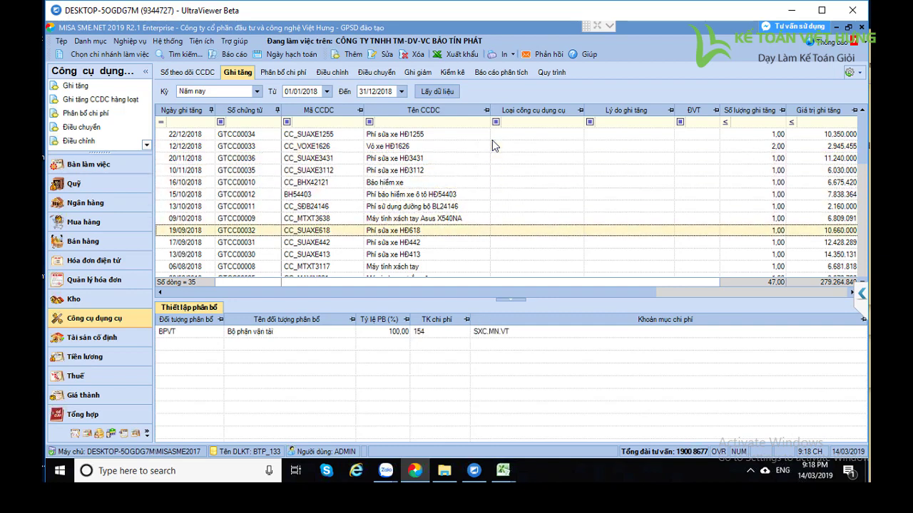
key(Down)
key(Down)
key(Down)
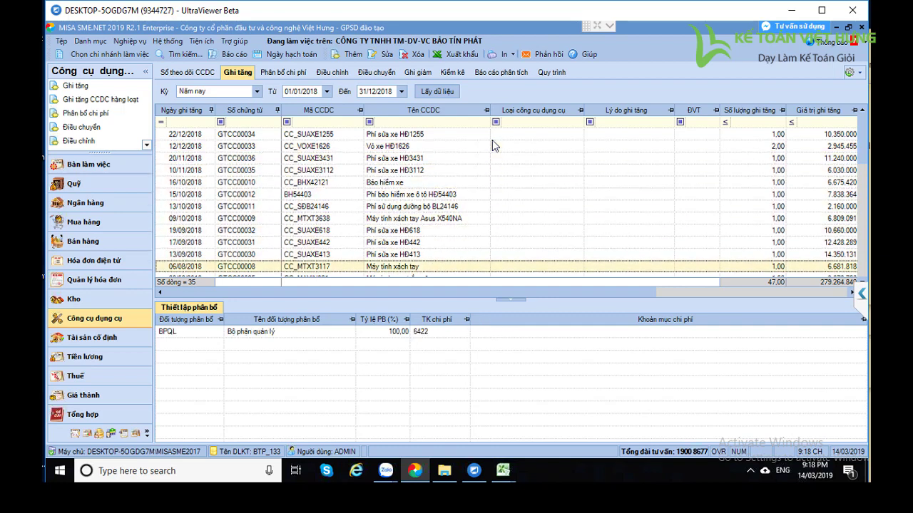
key(Down)
key(Down)
key(Down)
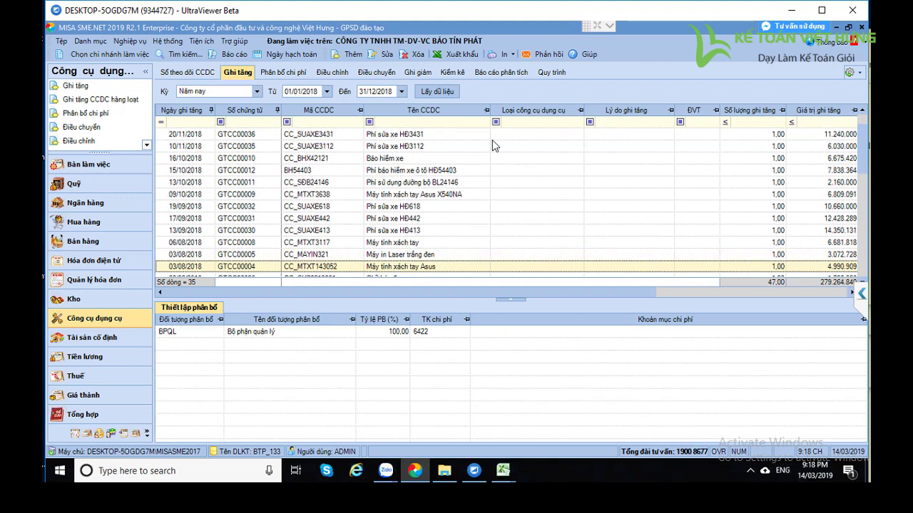
key(Down)
key(Down)
key(Down)
key(Down)
key(Down)
key(Down)
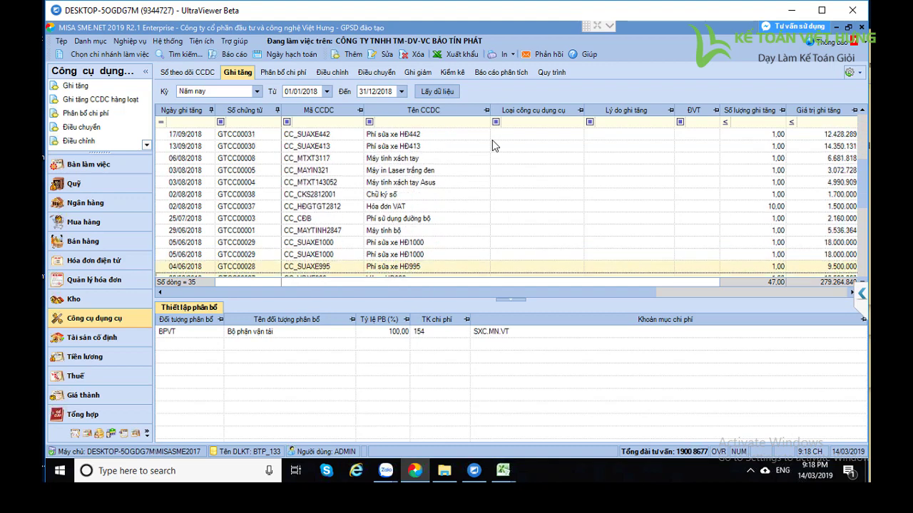
key(Down)
key(Down)
key(Down)
key(Down)
key(Down)
key(Down)
key(Down)
key(Down)
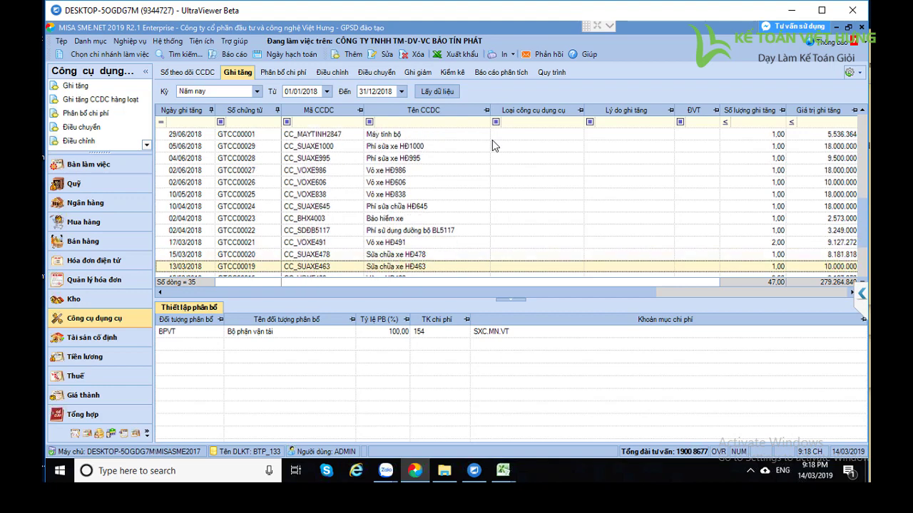
Create a new CCDC cost allocation voucher for month 1 of 2018.
click(274, 74)
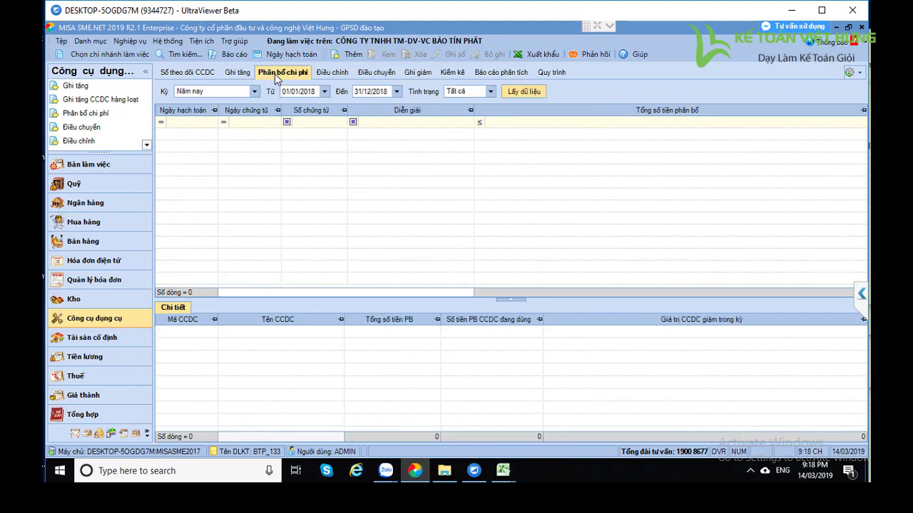
click(355, 54)
click(449, 265)
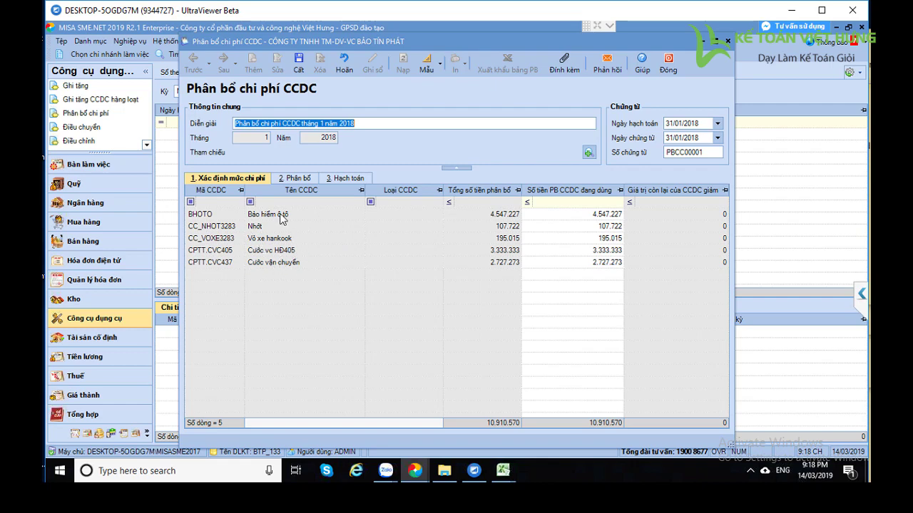
Review the voucher's cost amounts, allocation targets and accounting entries, including the 154 debit lines.
click(296, 179)
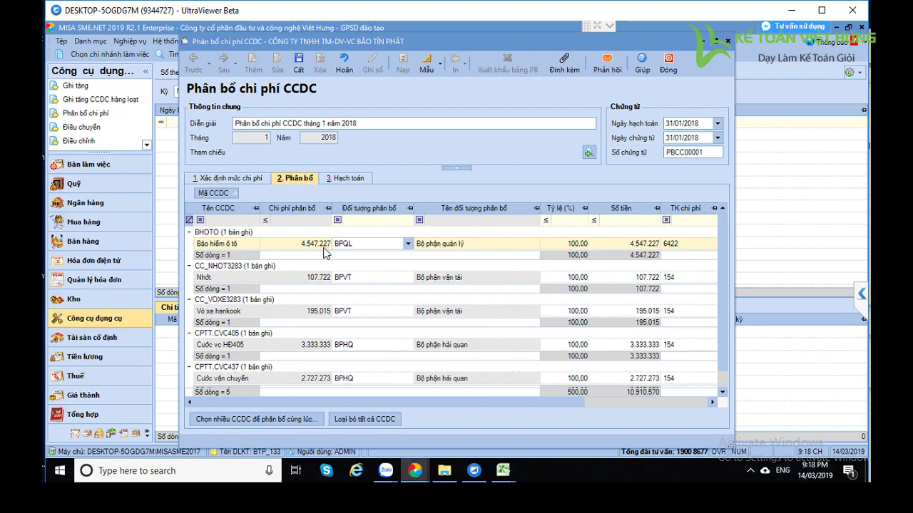
click(241, 179)
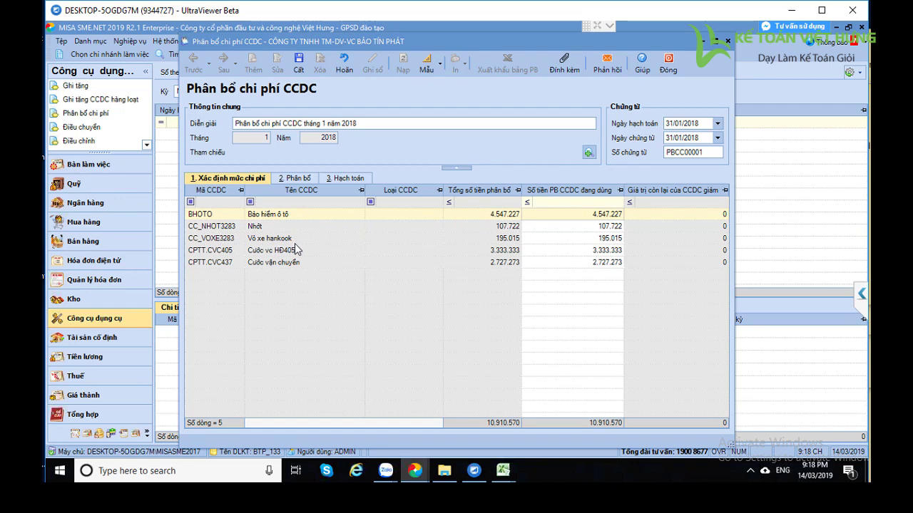
click(288, 179)
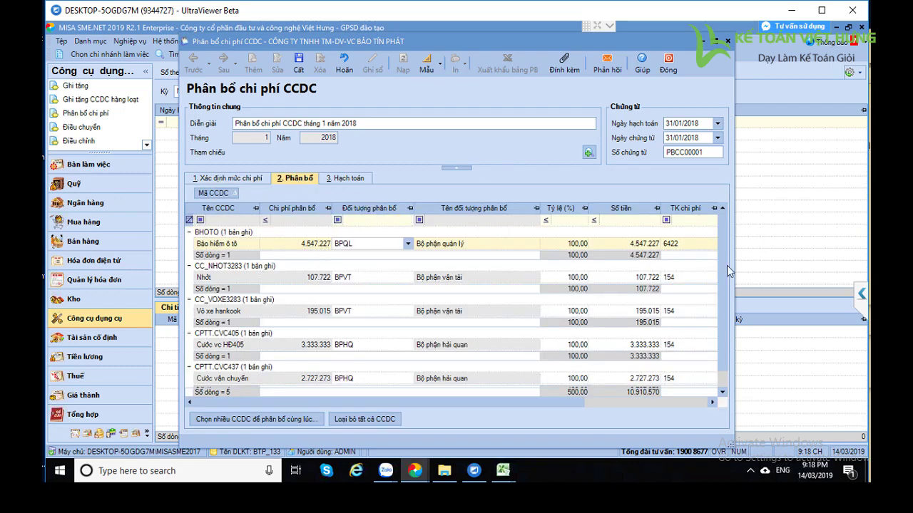
scroll(728, 300, down, 1)
scroll(740, 285, up, 1)
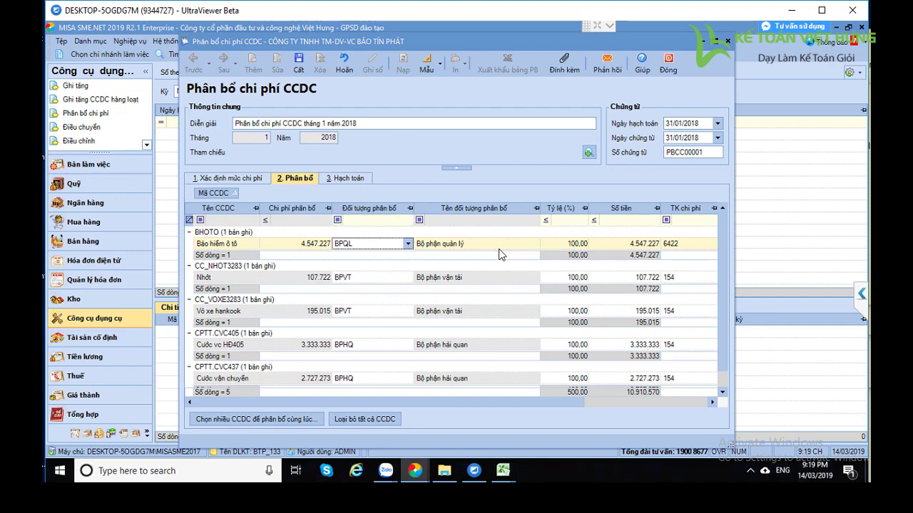
click(346, 184)
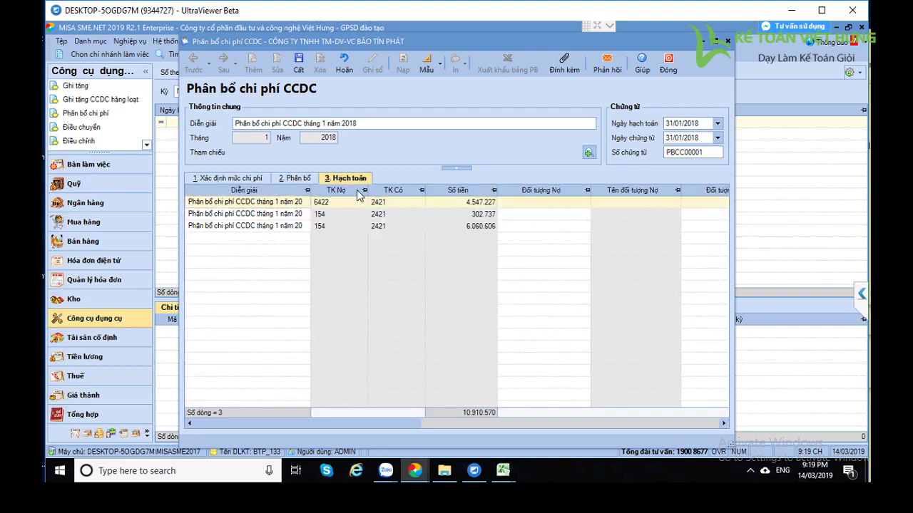
click(326, 216)
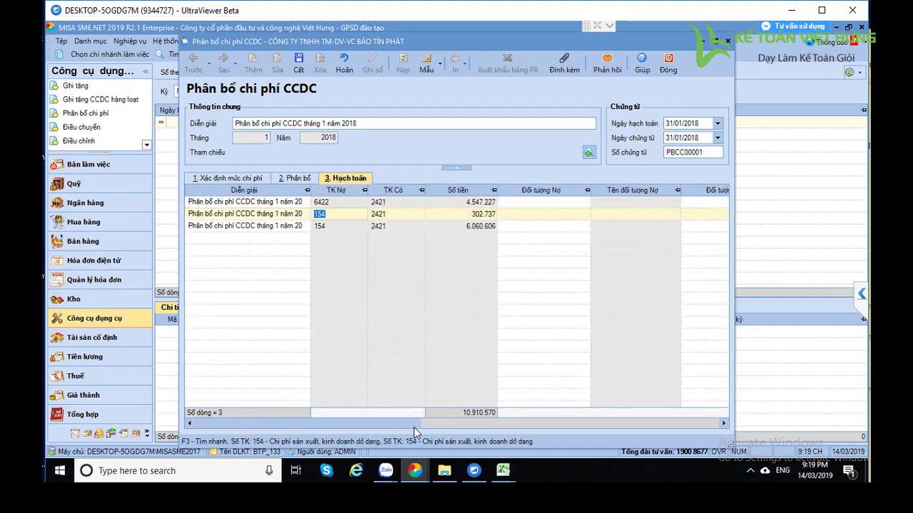
Check the cost items and departments on the month 1 voucher's 154 entries, then save and close the voucher.
drag(411, 425, 639, 410)
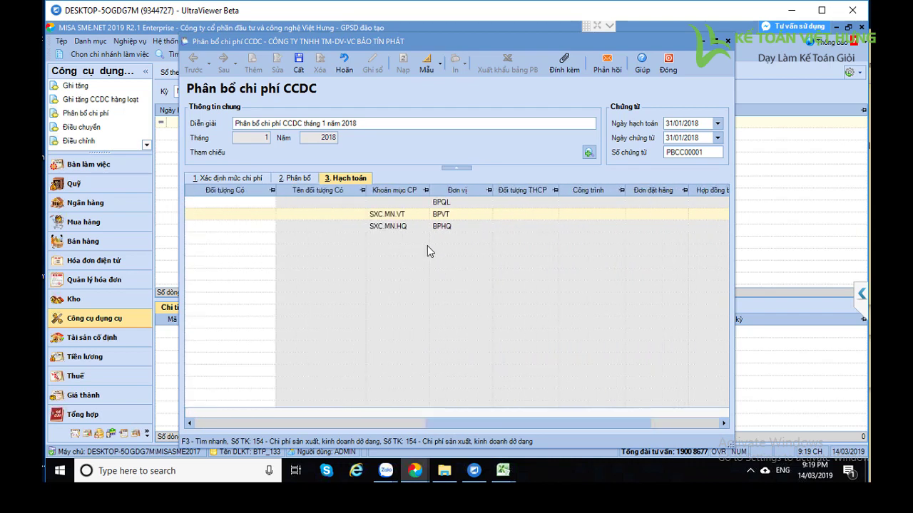
click(385, 215)
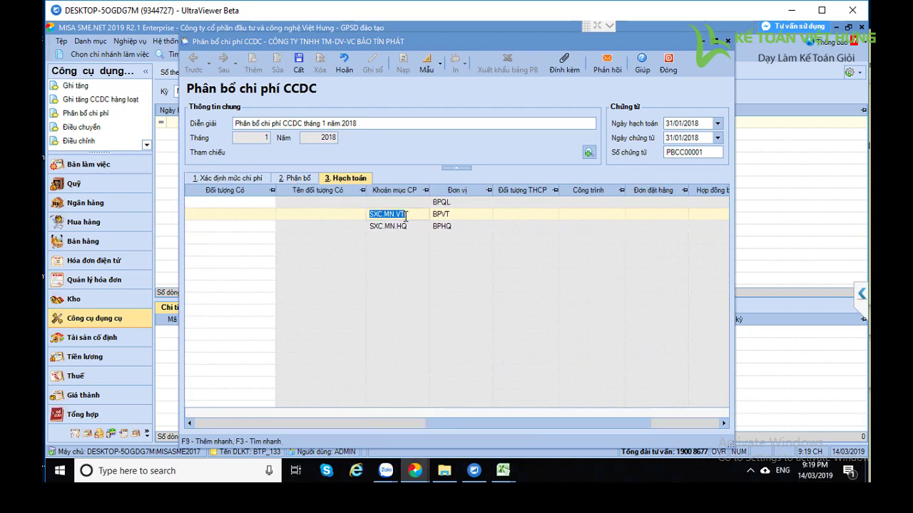
click(587, 213)
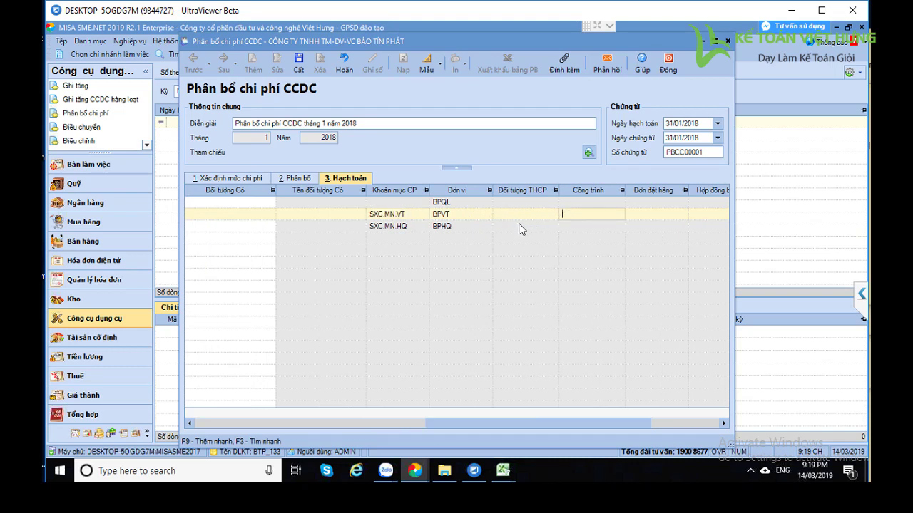
click(404, 227)
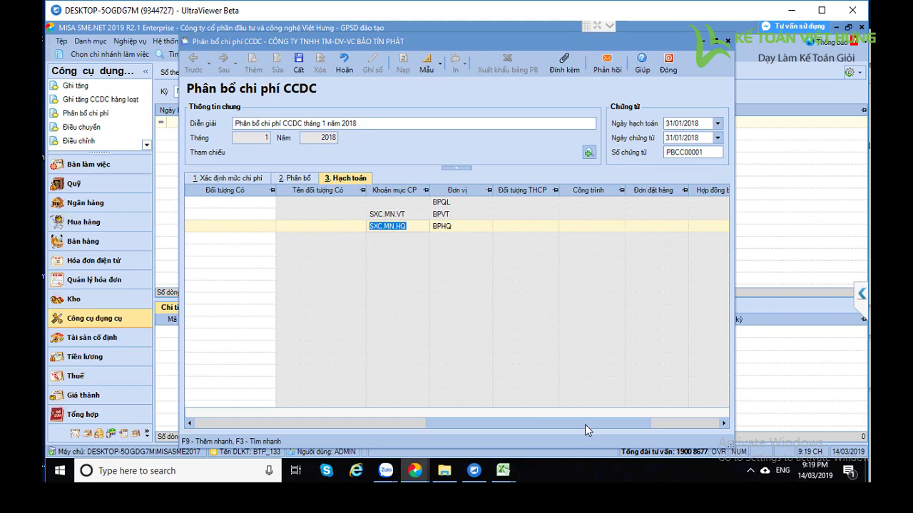
drag(583, 424, 328, 421)
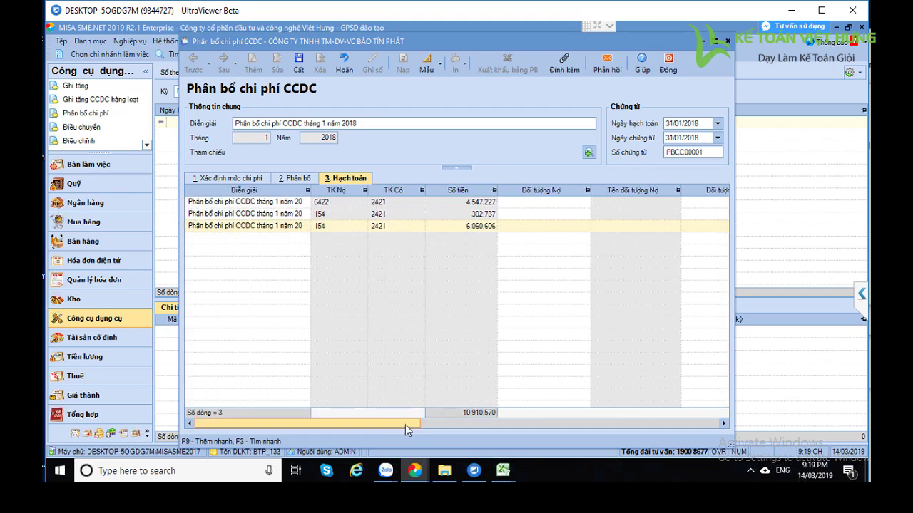
drag(405, 424, 346, 419)
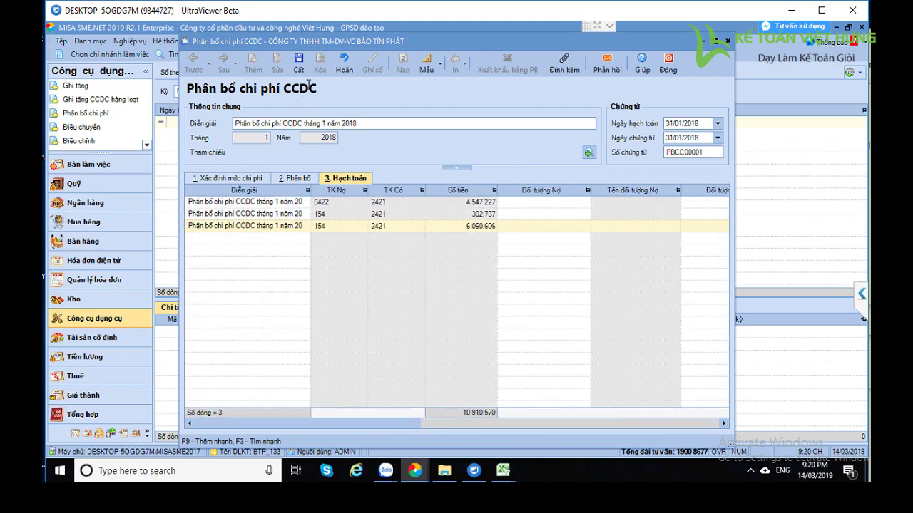
click(299, 64)
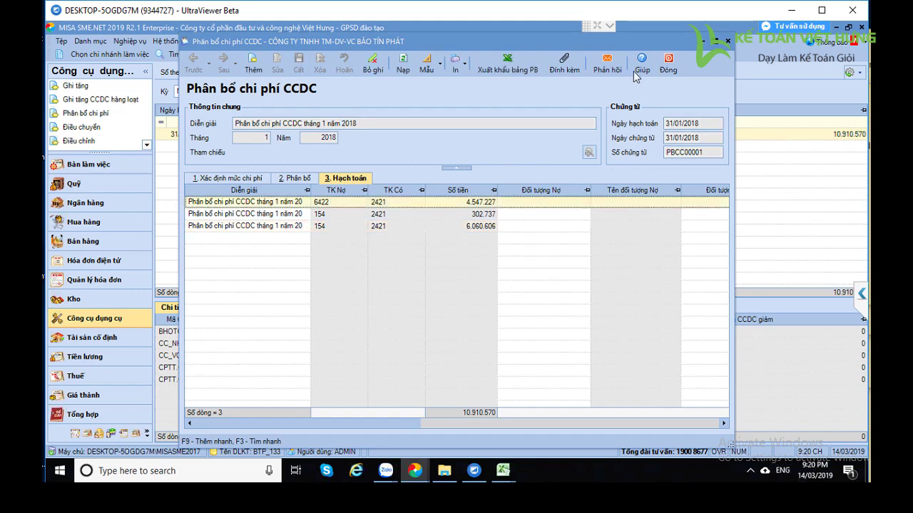
click(667, 63)
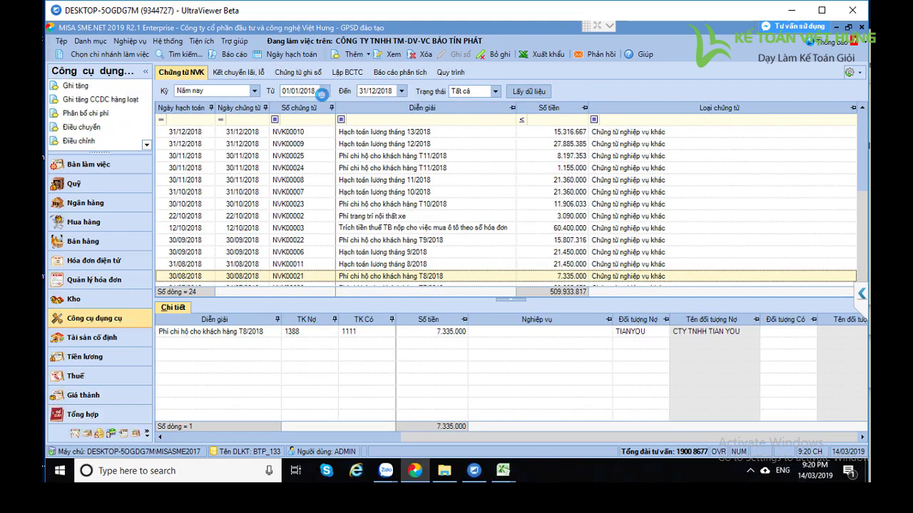
Create and save the CCDC cost allocation voucher for month 2 of 2018, then close it.
click(347, 54)
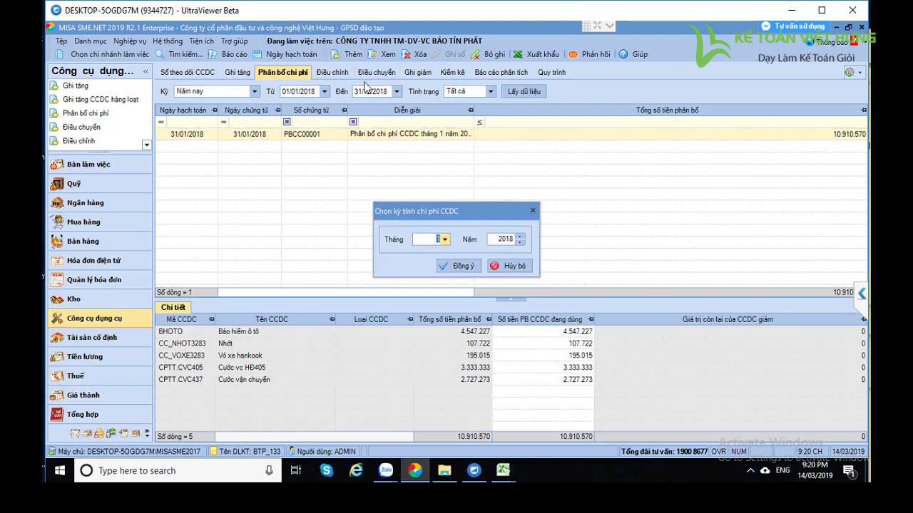
click(445, 240)
click(431, 259)
click(457, 266)
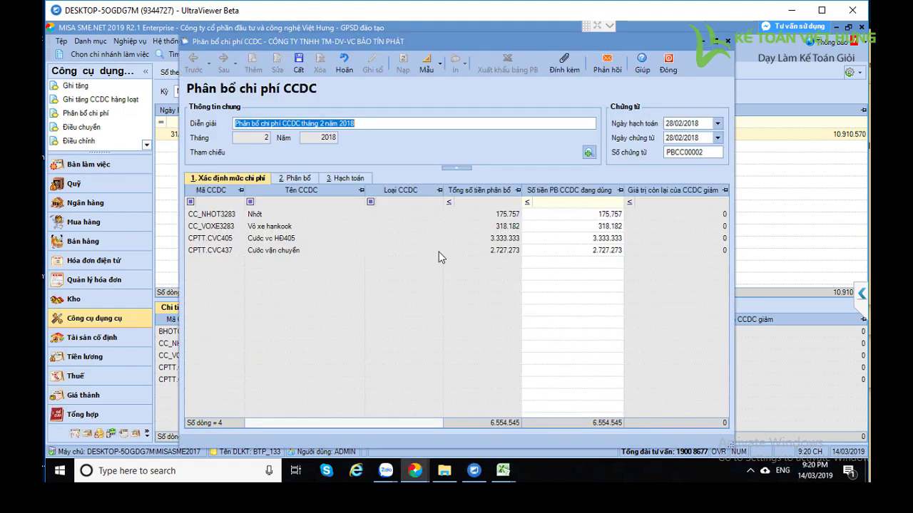
click(299, 61)
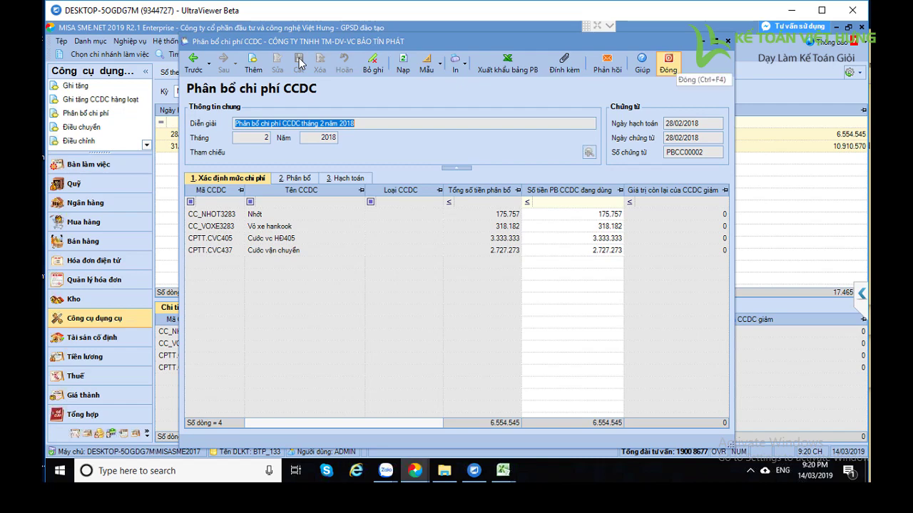
key(Escape)
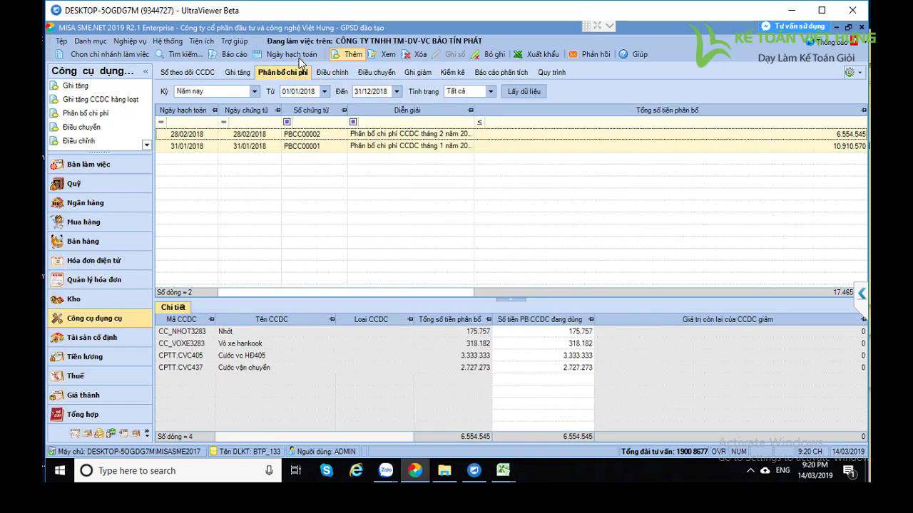
Create a CCDC cost allocation voucher for month 3 of 2018.
key(ctrl+n)
key(alt+Down)
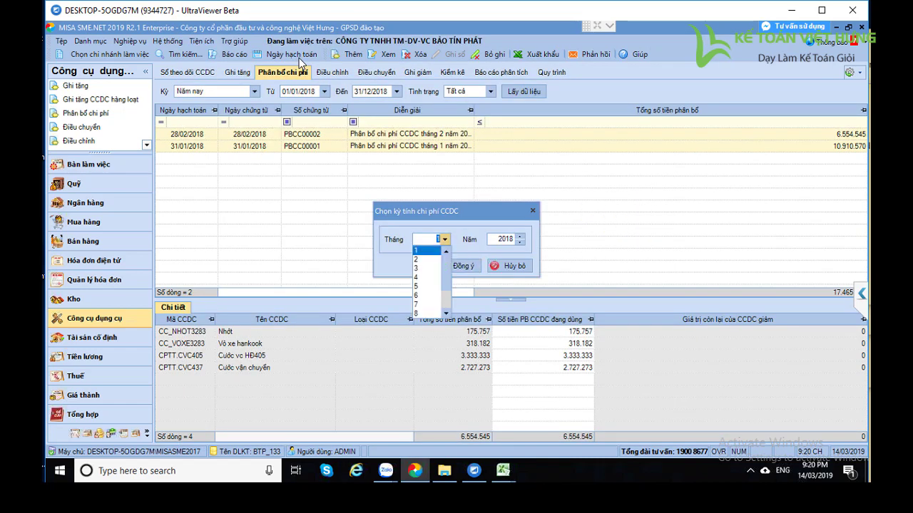
key(Down)
key(Down)
key(Return)
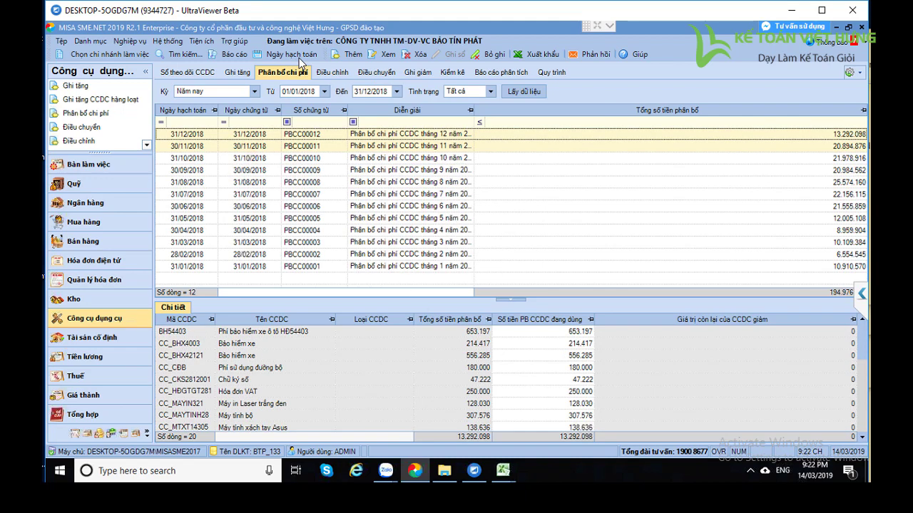
View the report "Bảng cân đối tài khoản (Mẫu quản trị)" for the period "Năm nay", checking account 242's closing balance.
click(227, 54)
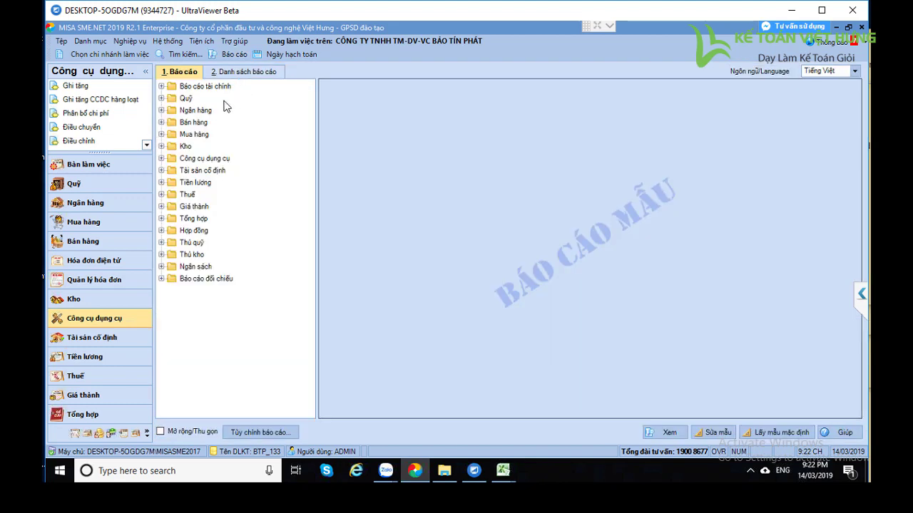
double_click(207, 86)
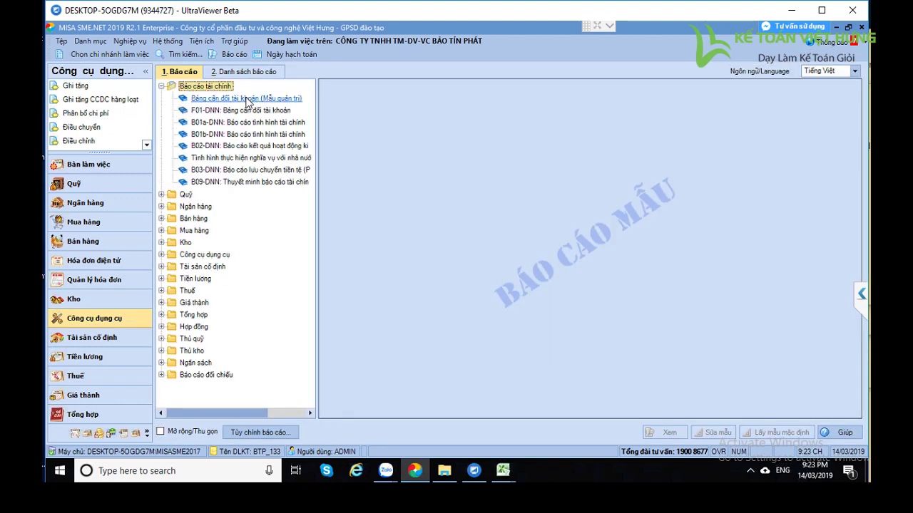
click(212, 102)
double_click(209, 104)
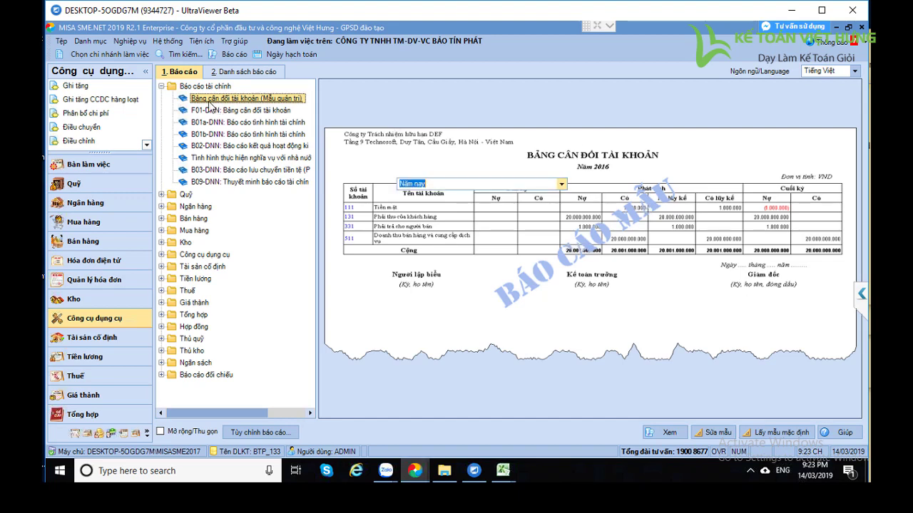
click(507, 279)
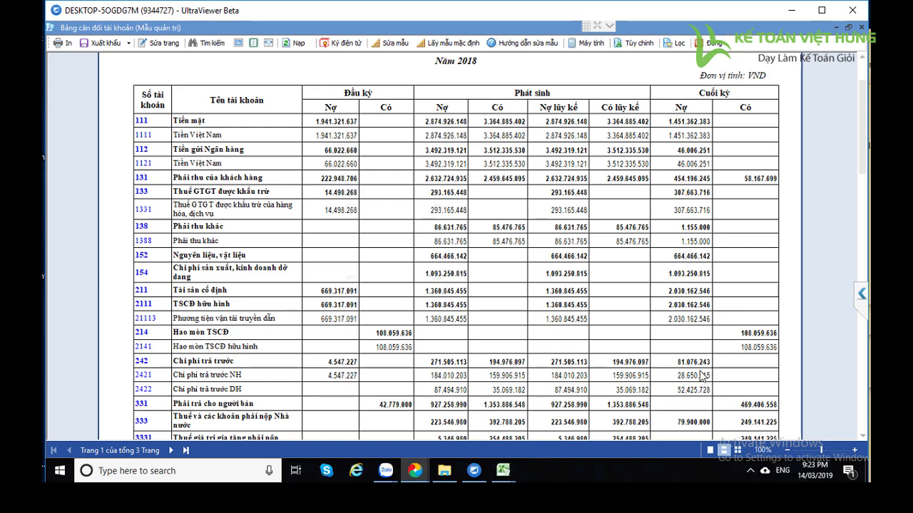
click(710, 42)
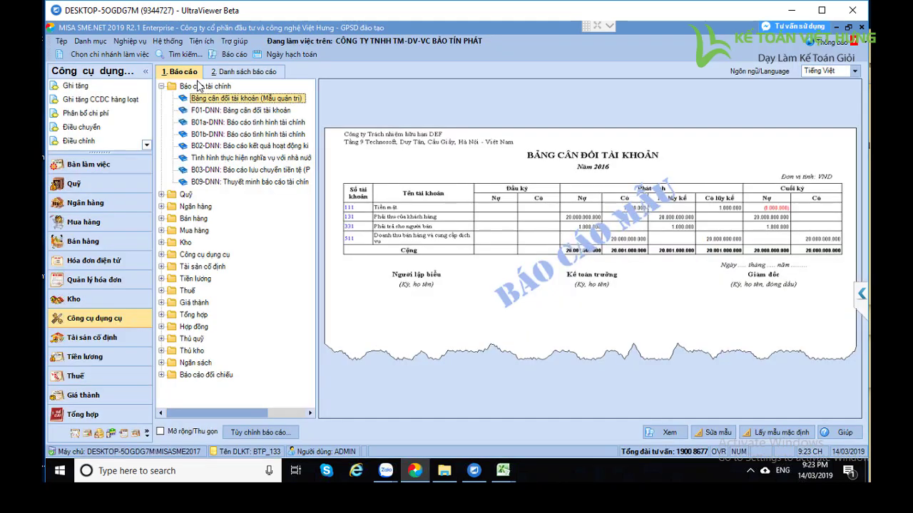
View the report "Bảng tính phân bổ công cụ dụng cụ" for 2018, examining its items, totals and remaining values.
double_click(224, 256)
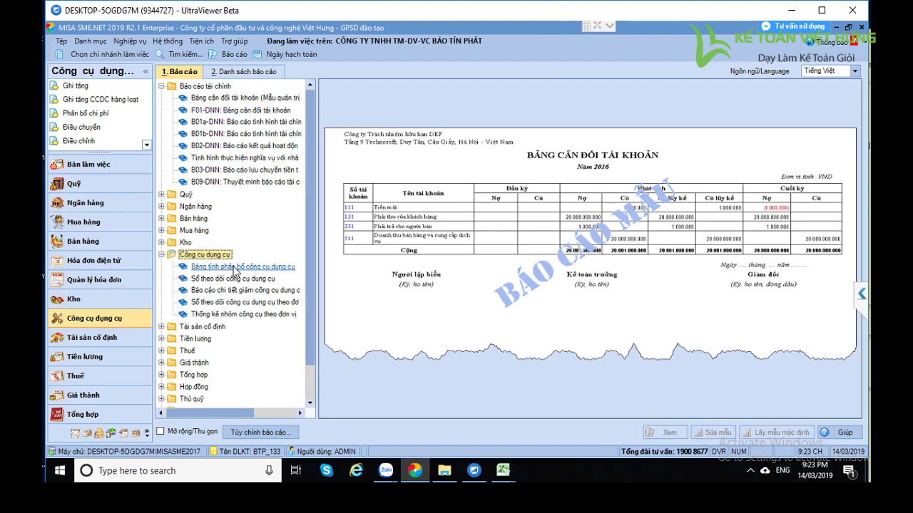
click(235, 268)
double_click(236, 268)
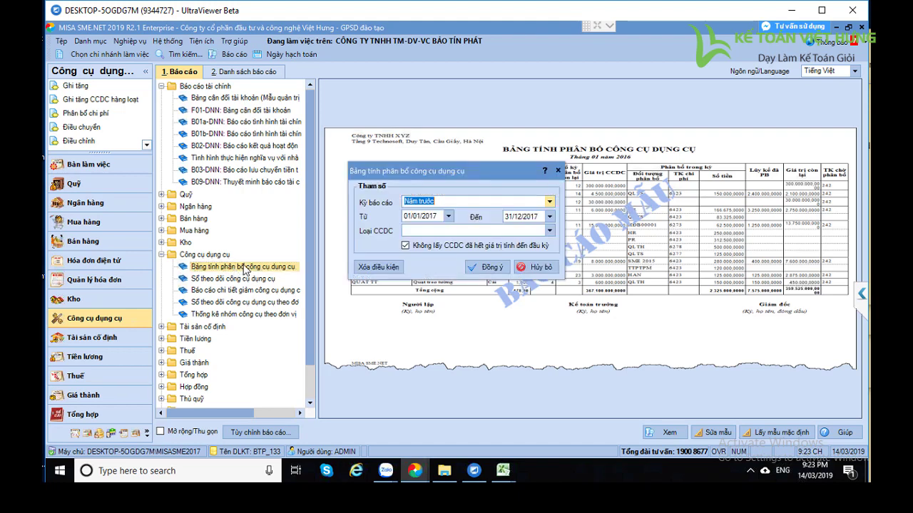
click(549, 202)
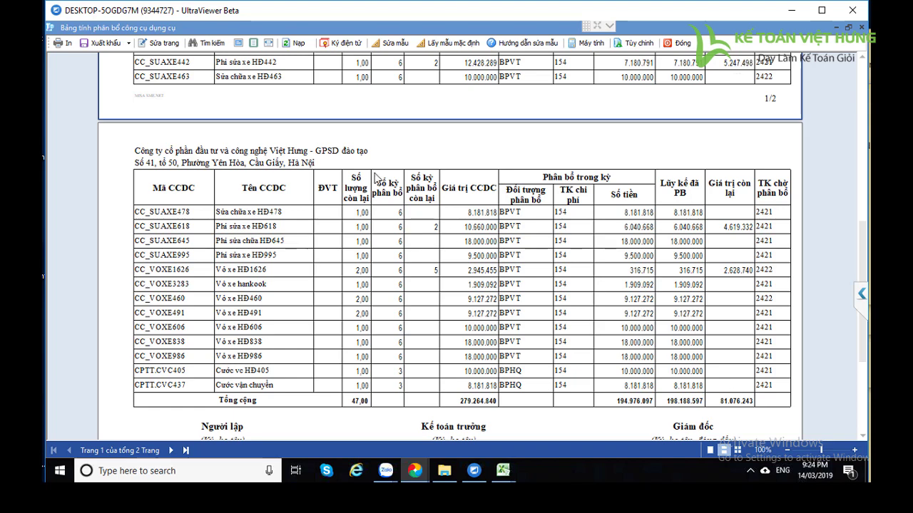
scroll(378, 178, up, 10)
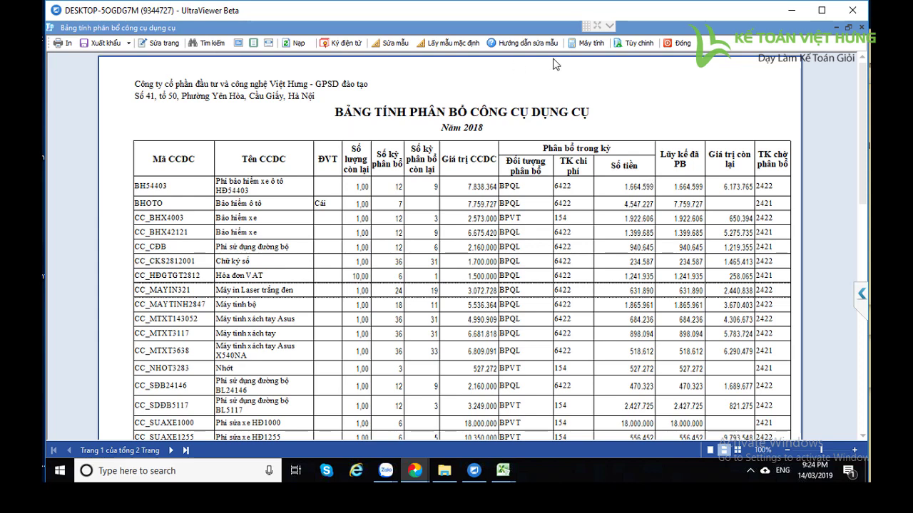
click(682, 45)
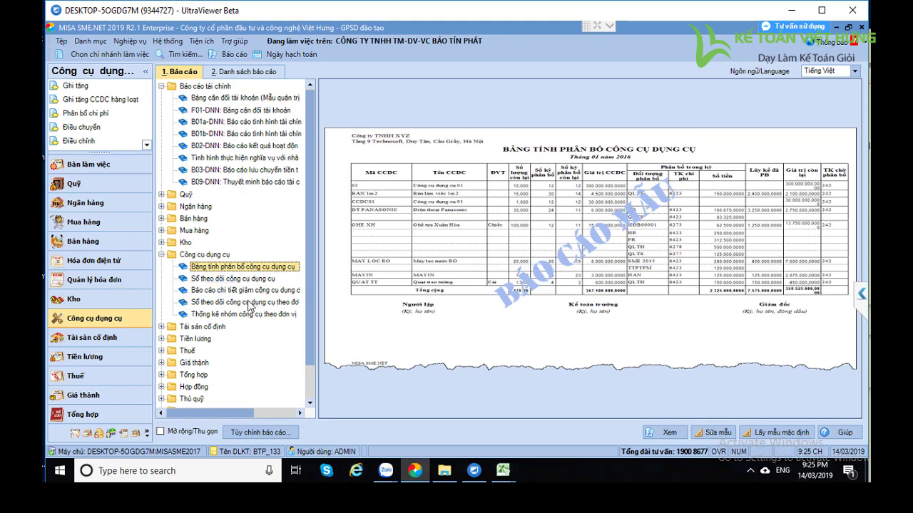
Reopen the 2018 account balance report to compare account 242 with the CCDC allocation table.
double_click(231, 98)
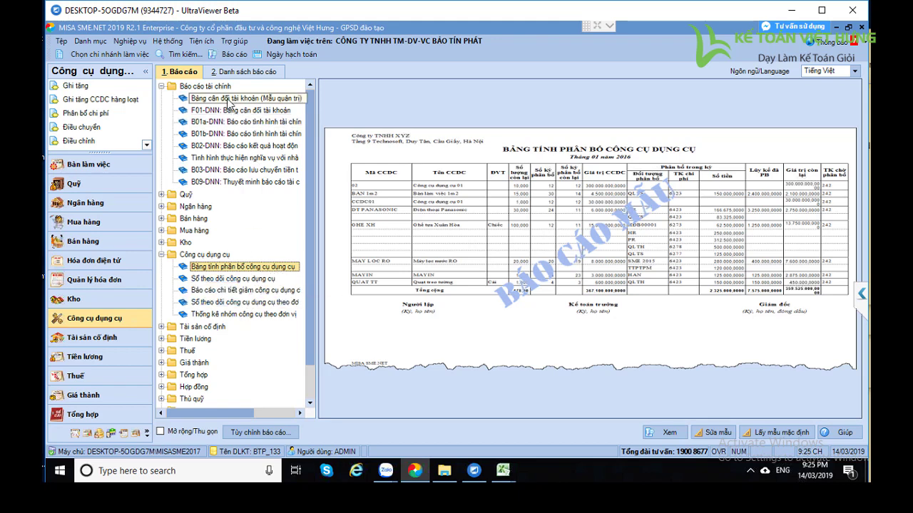
click(505, 279)
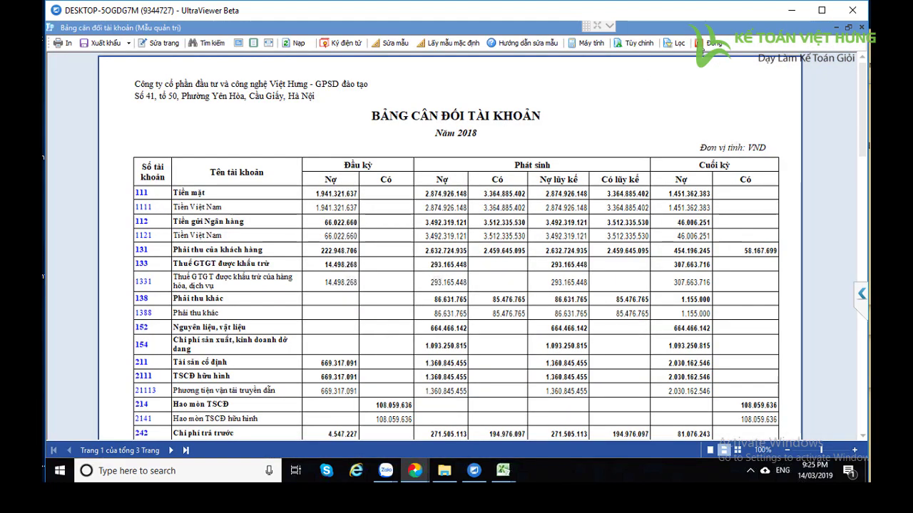
click(711, 43)
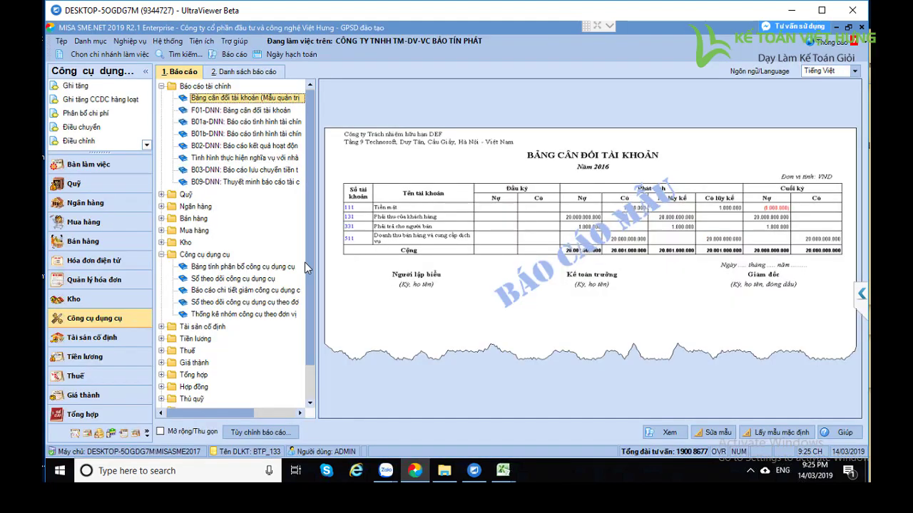
Return to the CCDC module and look over the cost allocation vouchers and the increase records.
click(92, 318)
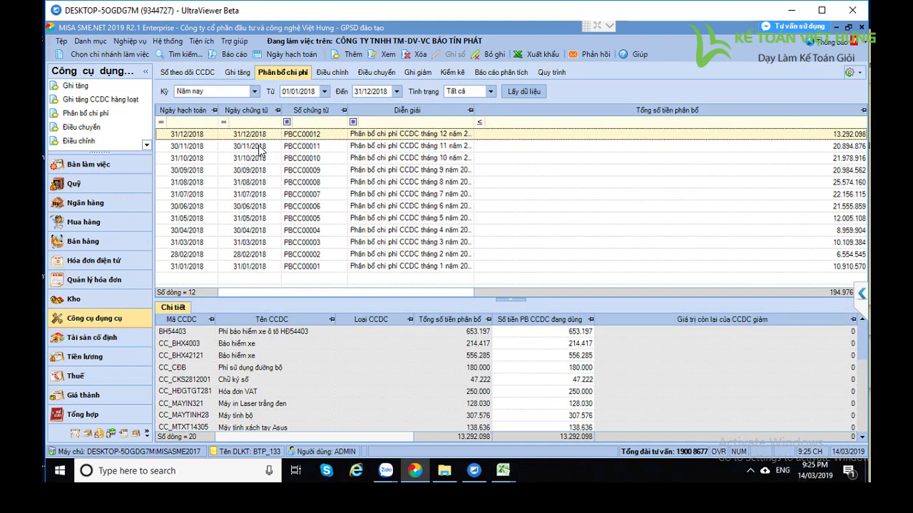
key(ctrl+a)
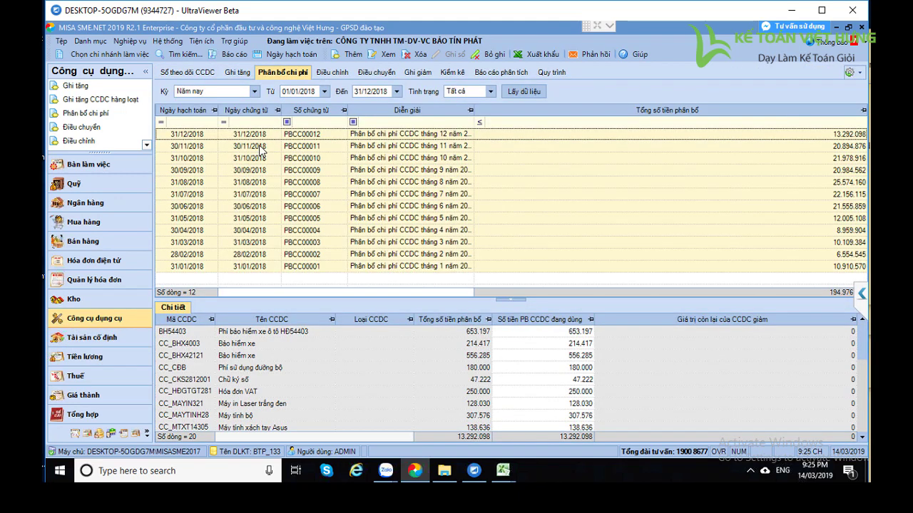
click(232, 73)
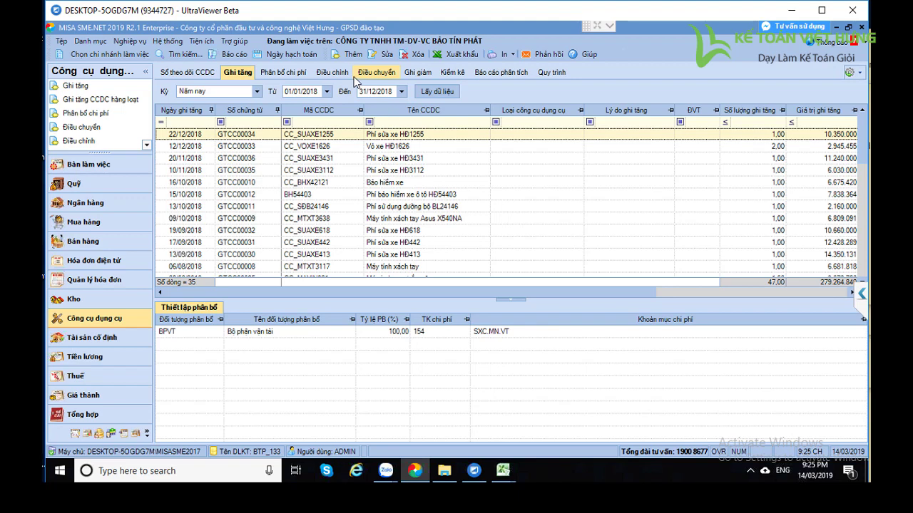
click(285, 73)
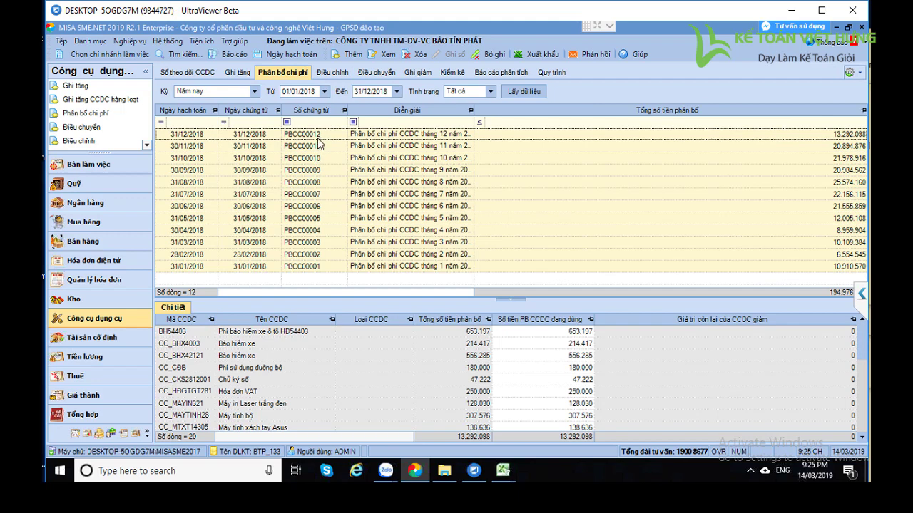
Look through the item details of the November, October and June 2018 allocation vouchers, and select all the vouchers in the list.
click(314, 146)
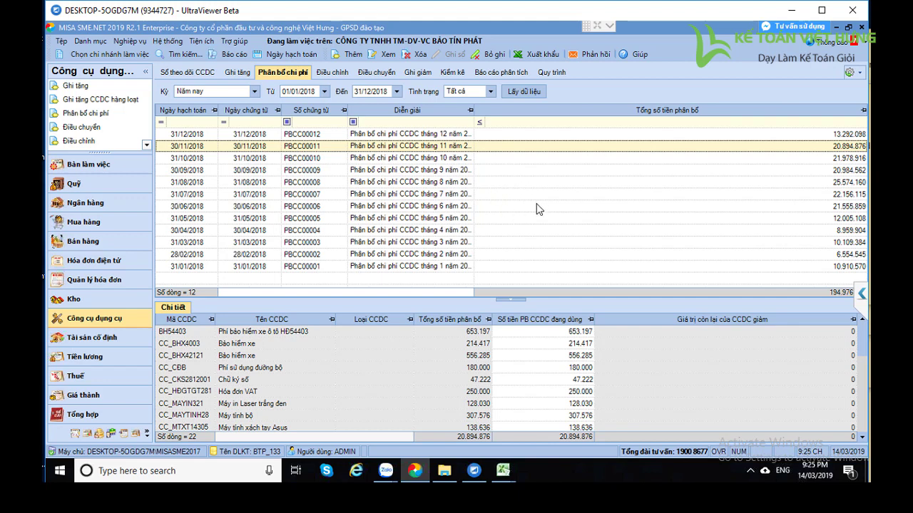
click(363, 122)
click(296, 157)
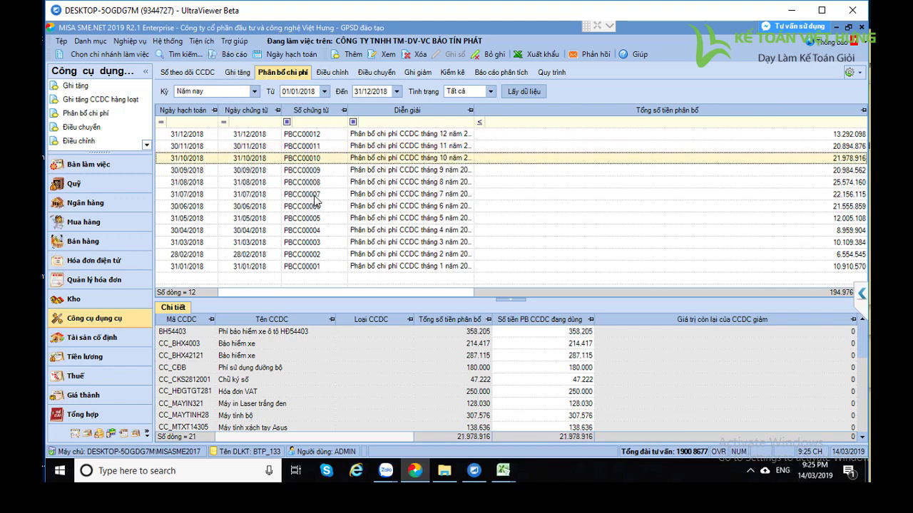
click(321, 204)
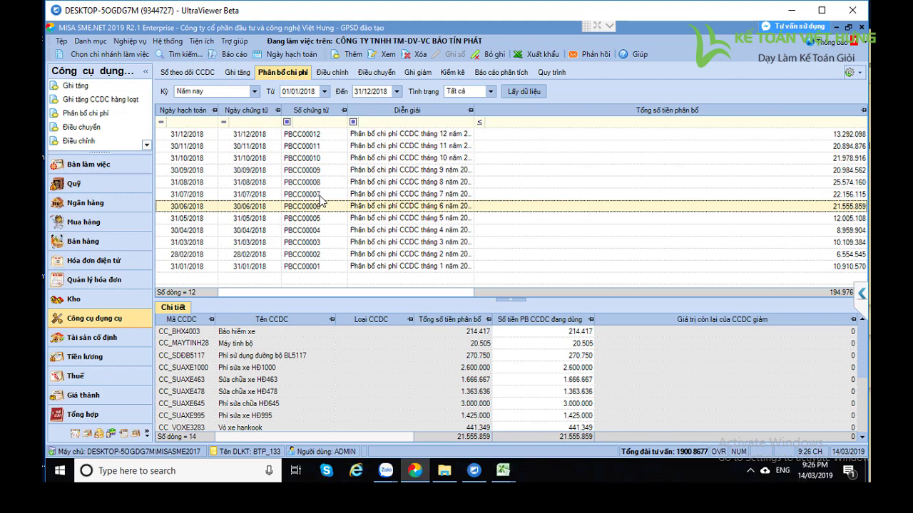
key(ctrl+a)
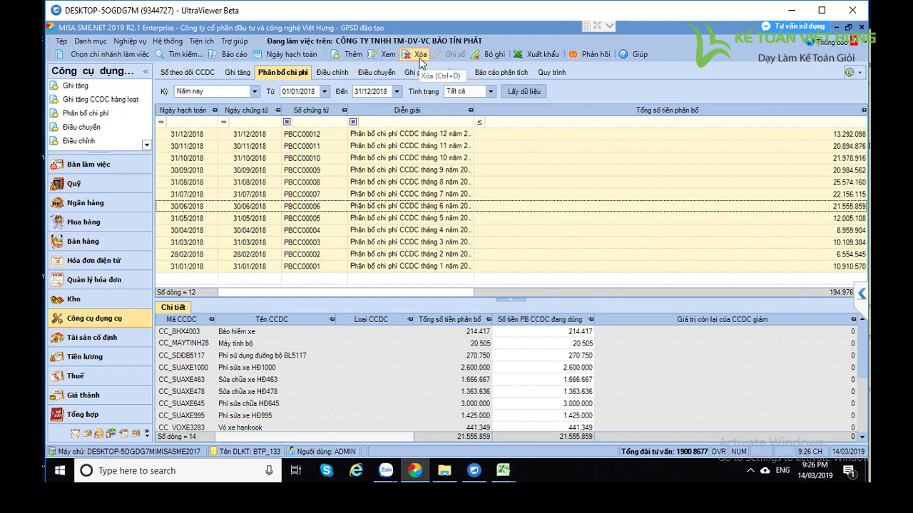
Open the increase record of item CC_SUAXE1255 from the CCDC increase list, review its details, and close it without saving.
click(245, 75)
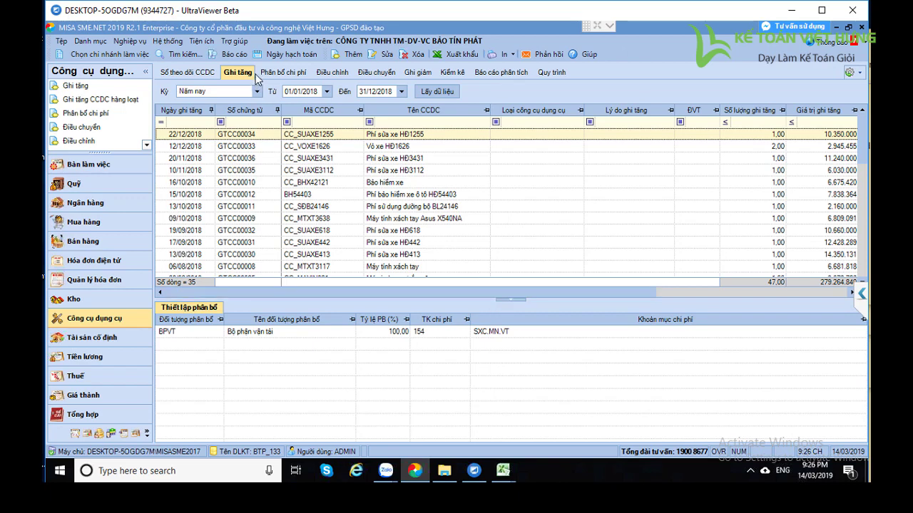
key(ctrl+e)
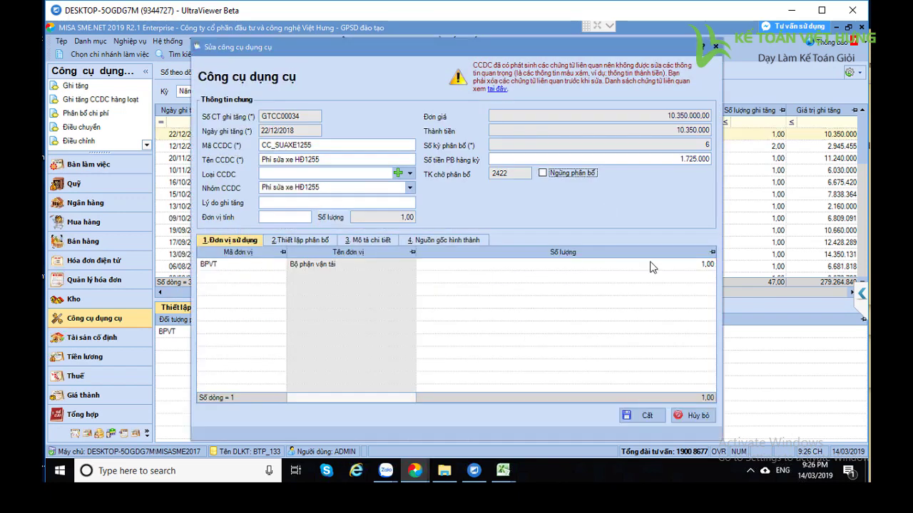
click(697, 416)
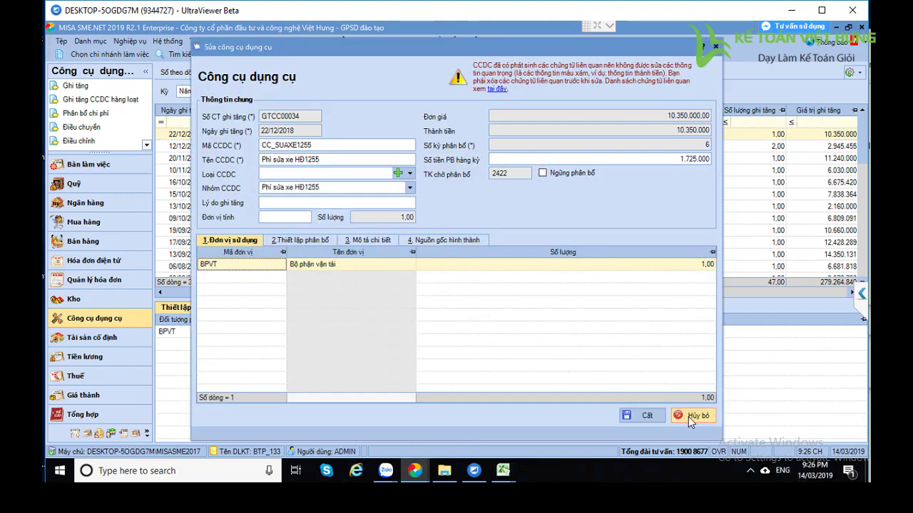
click(691, 421)
double_click(392, 134)
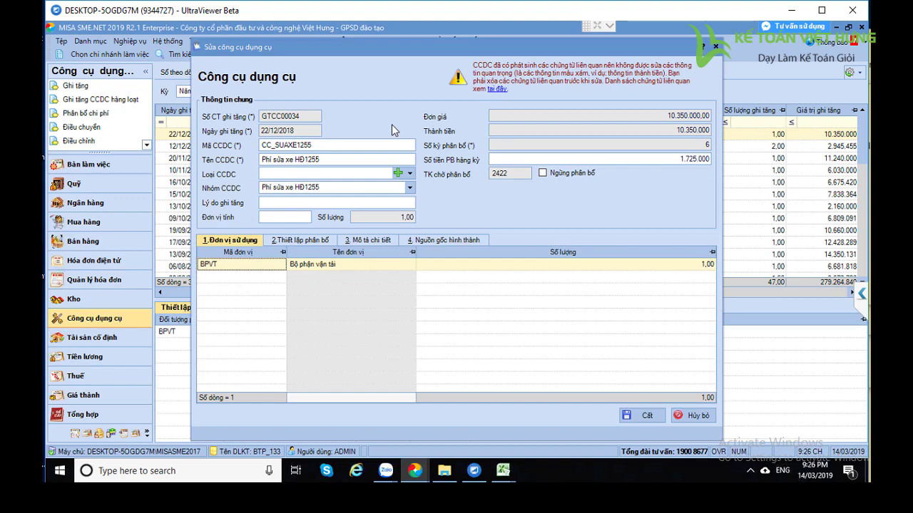
click(690, 418)
Look through the 2018 CCDC increase list down to the opening entry, examining the values and numbers of allocation periods.
drag(591, 291, 683, 290)
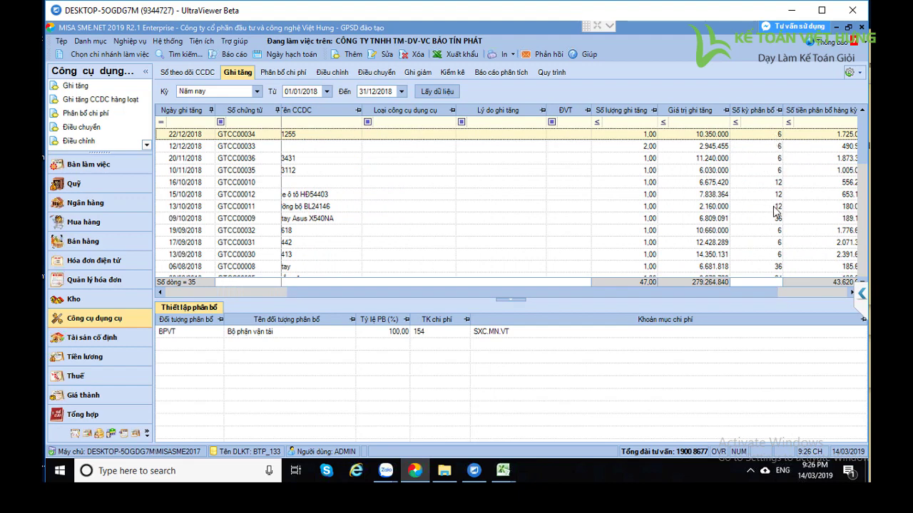
scroll(867, 184, down, 1)
scroll(867, 184, down, 6)
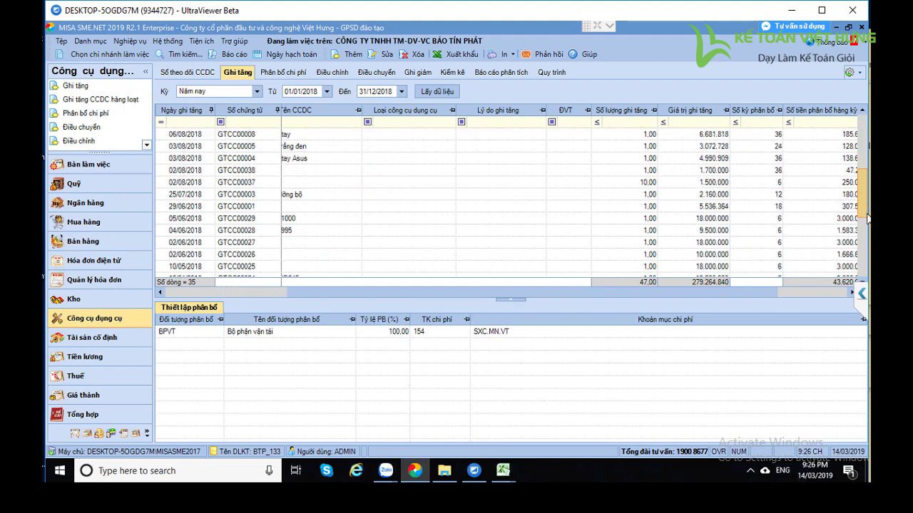
drag(863, 252, 863, 267)
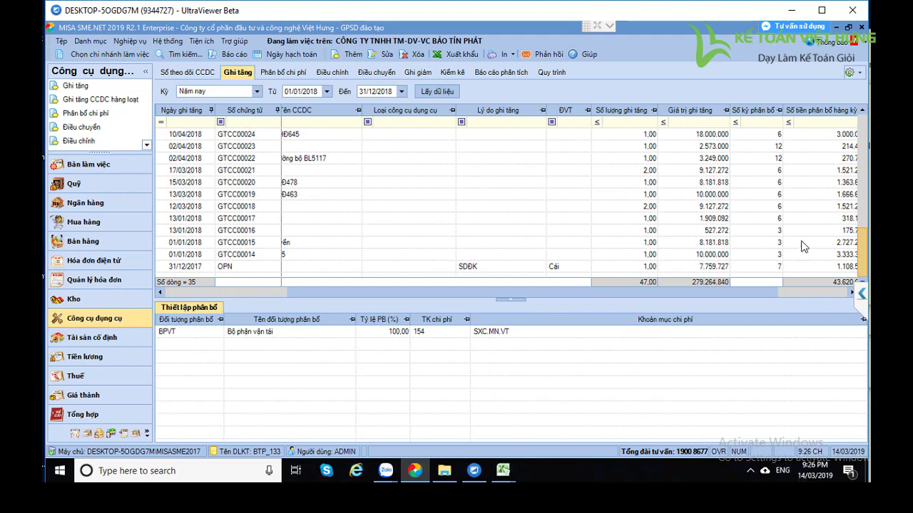
Open increase record GTCC00018, check whether its number of allocation periods can be edited, and close it without saving.
click(777, 206)
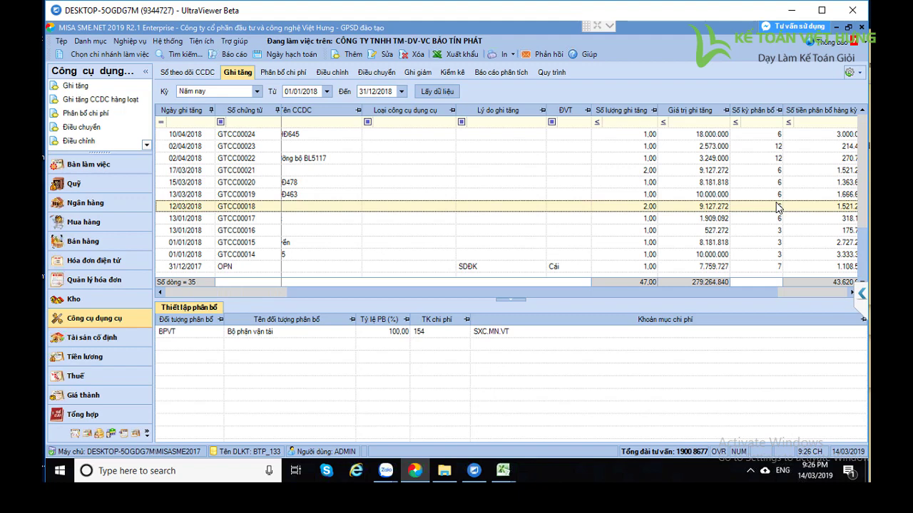
double_click(778, 206)
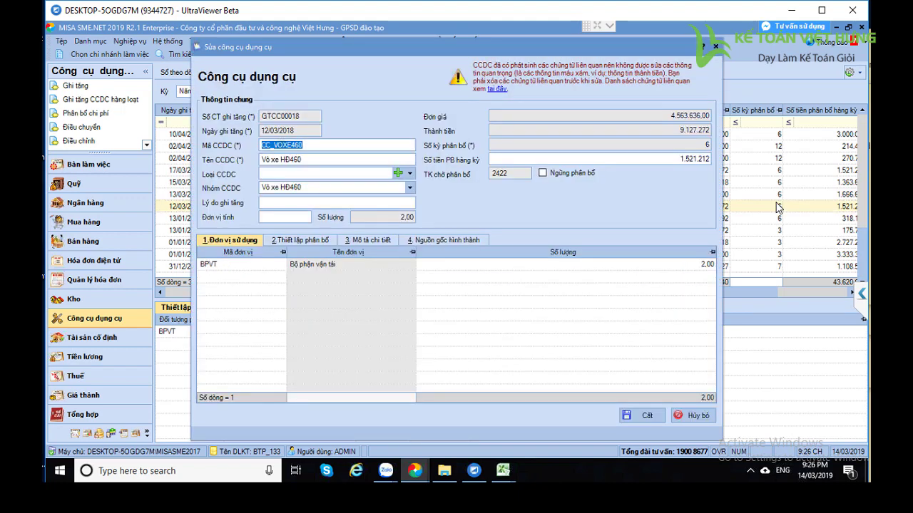
click(704, 145)
text(8)
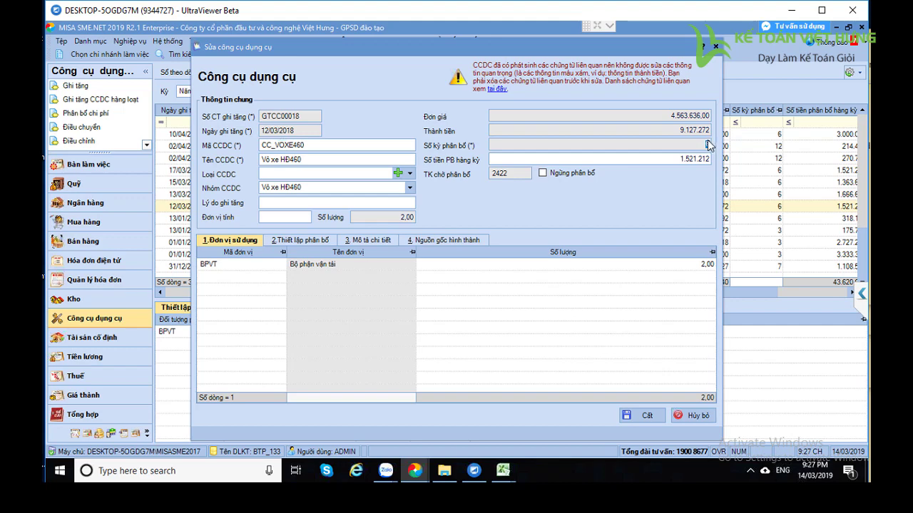
key(Escape)
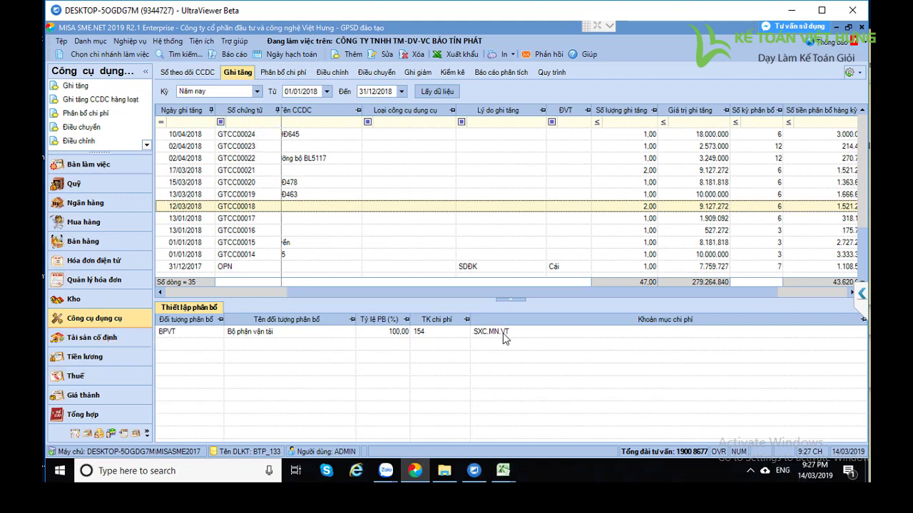
Revisit the cost allocation vouchers, and view the report "Bảng cân đối tài khoản (Mẫu quản trị)" for 2018, examining account 242.
click(536, 338)
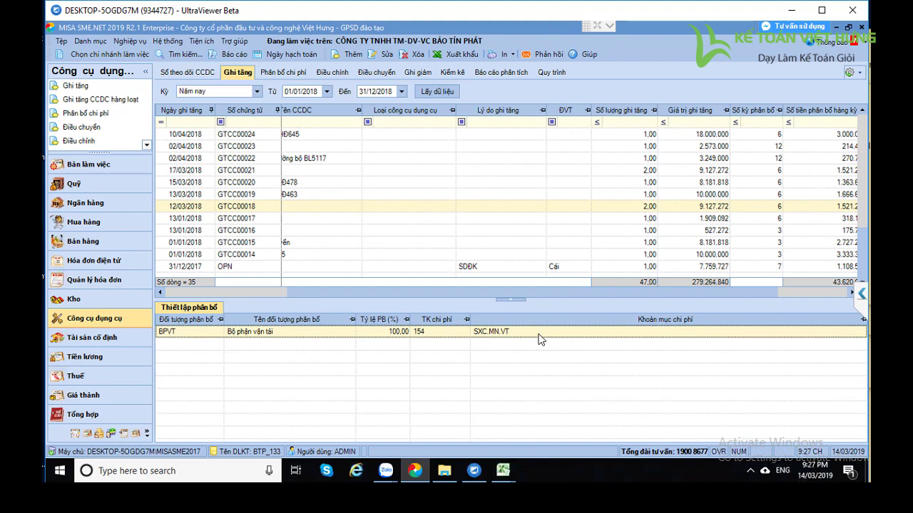
click(288, 74)
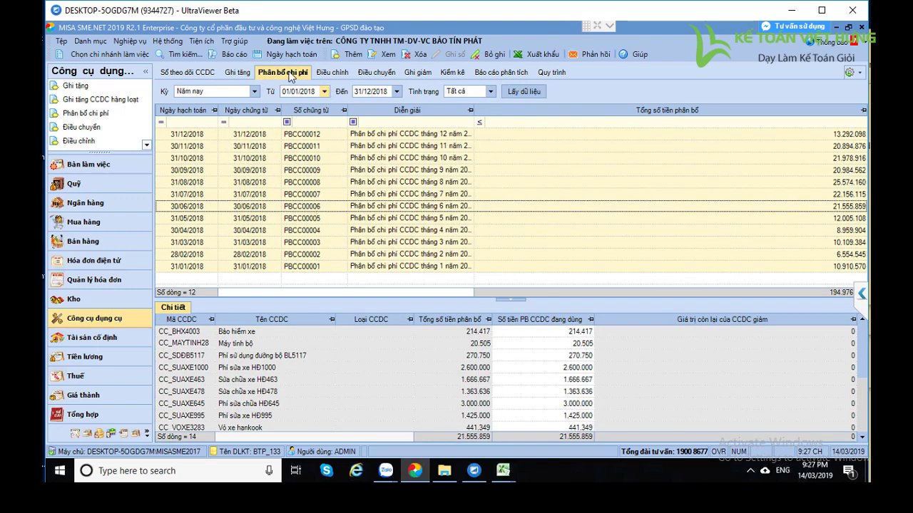
click(237, 72)
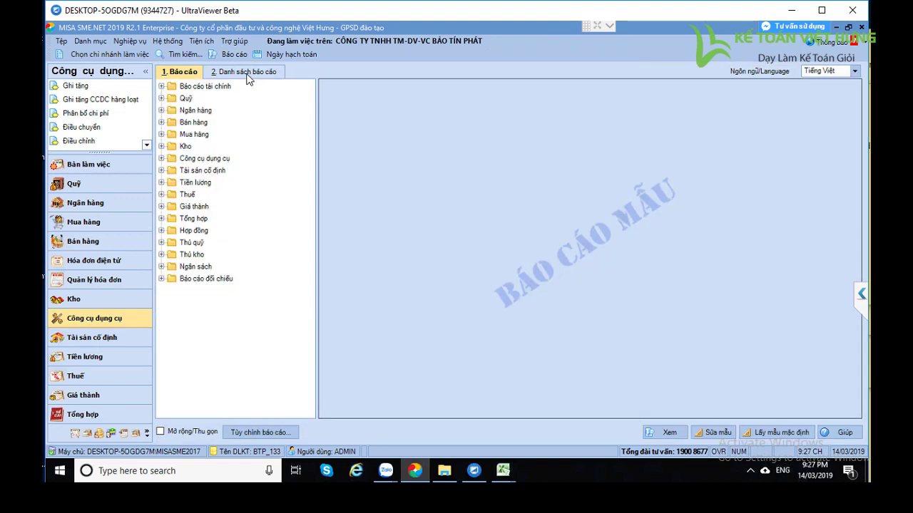
click(249, 74)
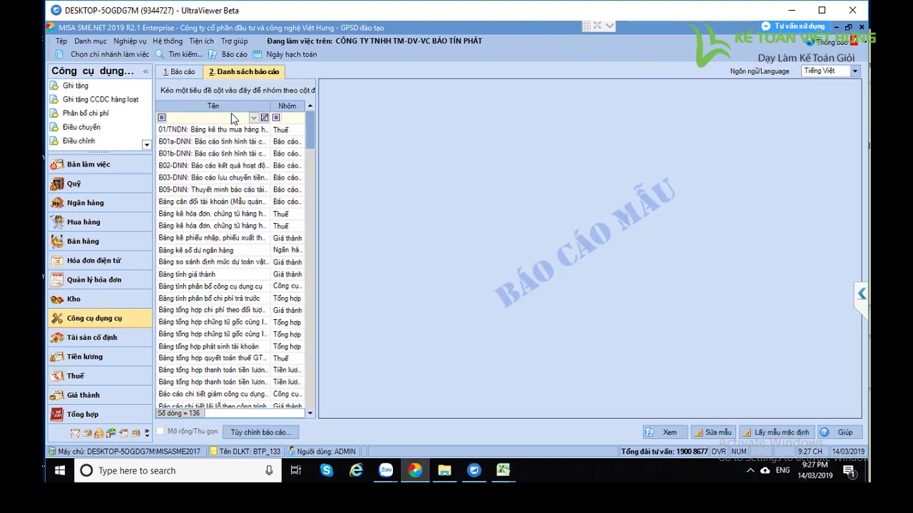
click(187, 72)
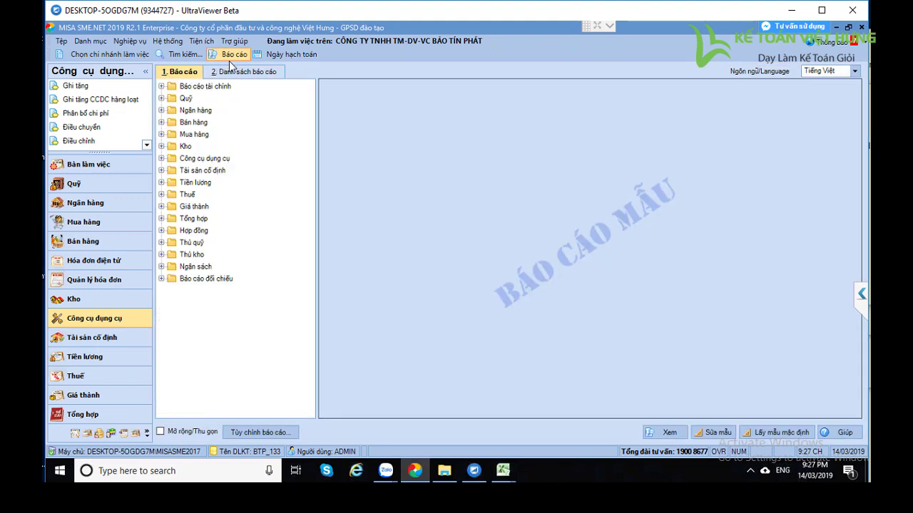
double_click(217, 87)
double_click(243, 98)
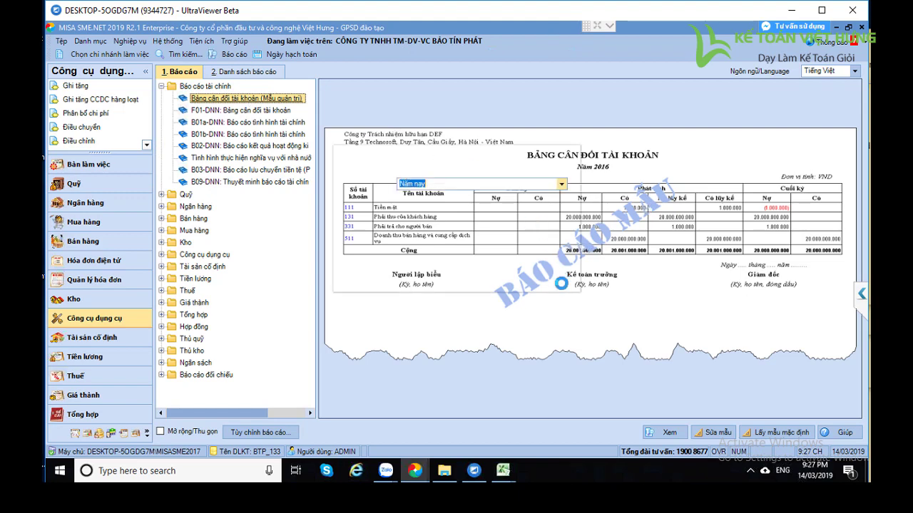
click(506, 281)
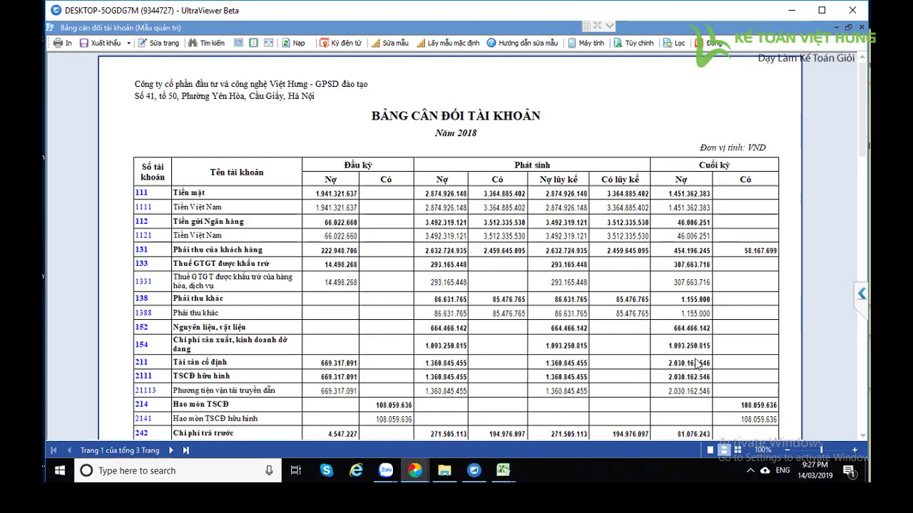
scroll(697, 364, down, 2)
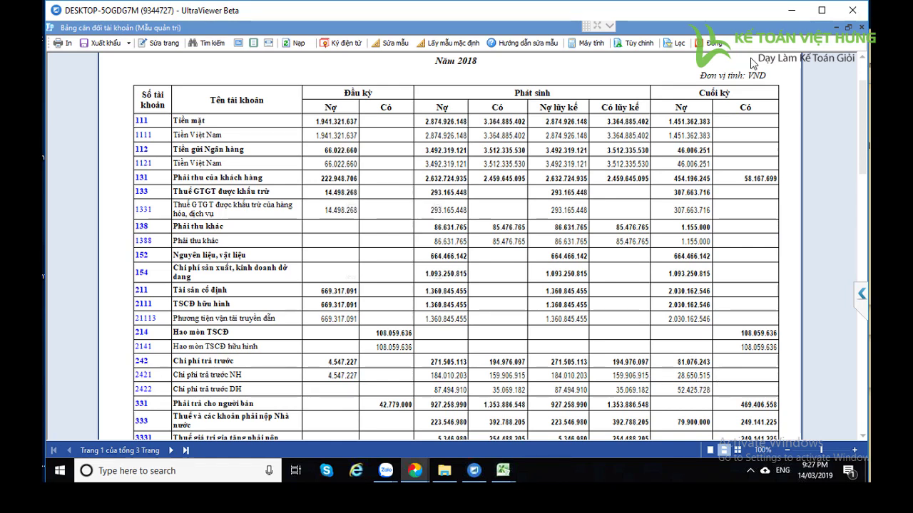
click(711, 44)
View the report "Bảng tính phân bổ công cụ dụng cụ" for 01/01/2018 to 31/12/2018 and compare its totals with account 242.
double_click(213, 256)
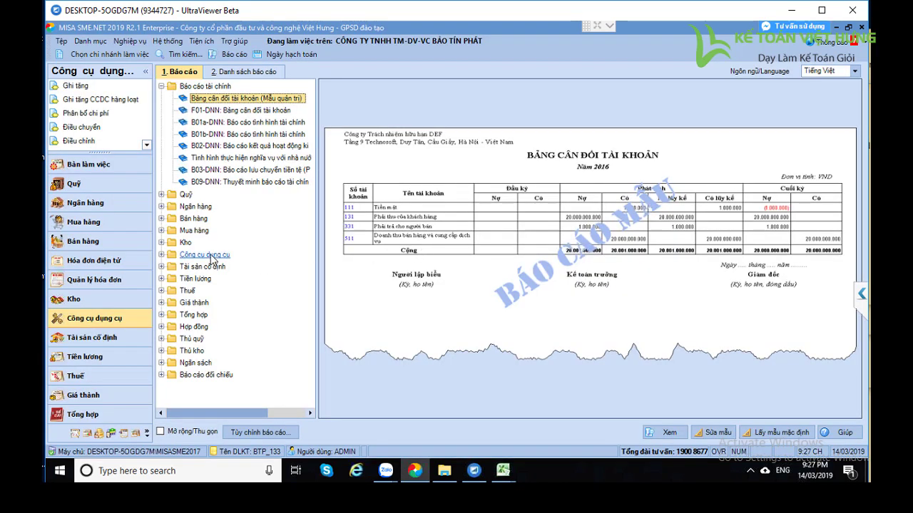
click(257, 267)
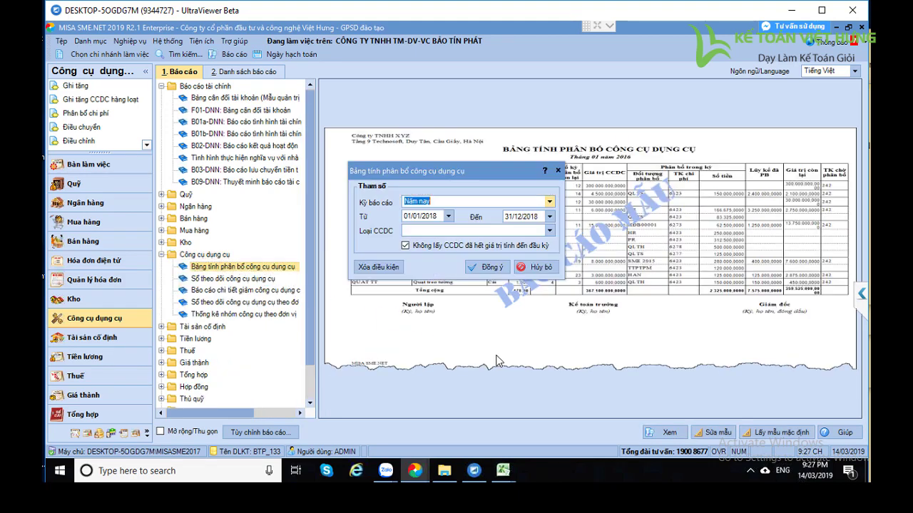
click(491, 267)
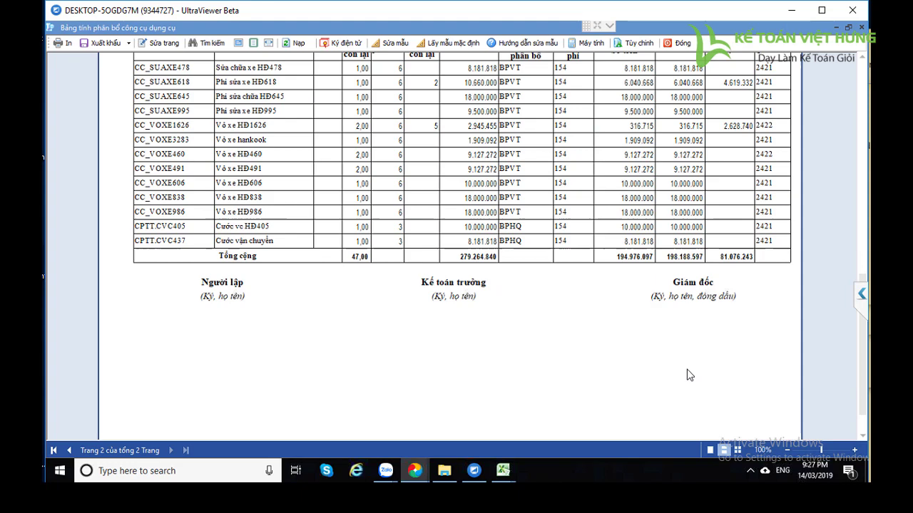
Return to the CCDC increase list, read the editing restriction notice in the CC_SUAXE1255 record, and close it without saving.
click(678, 43)
click(106, 330)
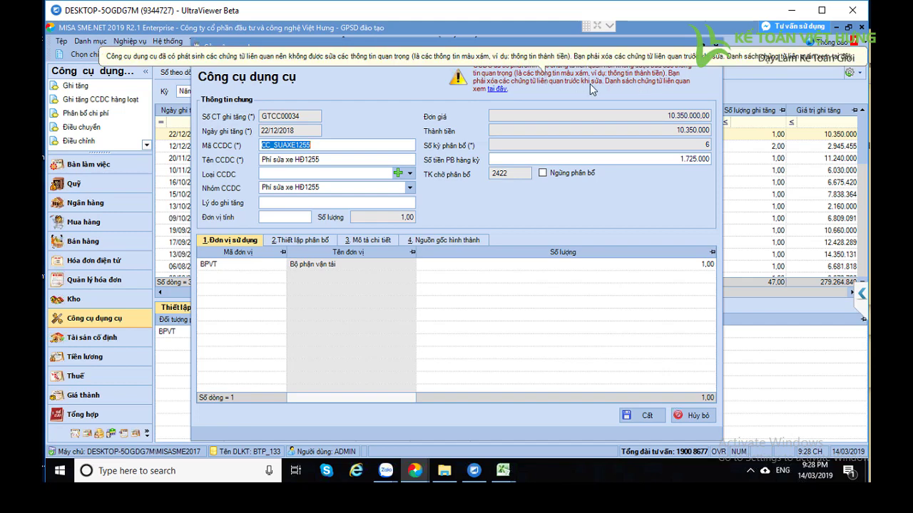
click(698, 415)
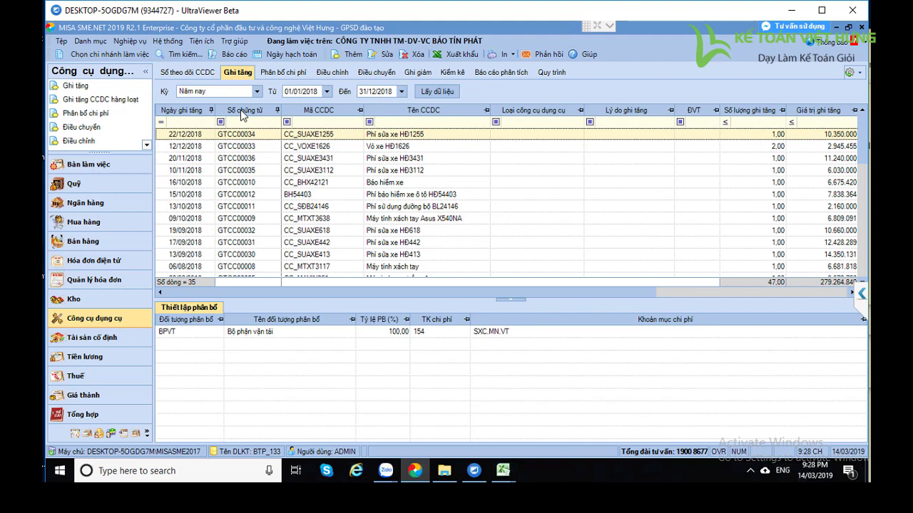
View the account balance report again, and expand the Tài sản cố định report group.
click(233, 55)
click(213, 86)
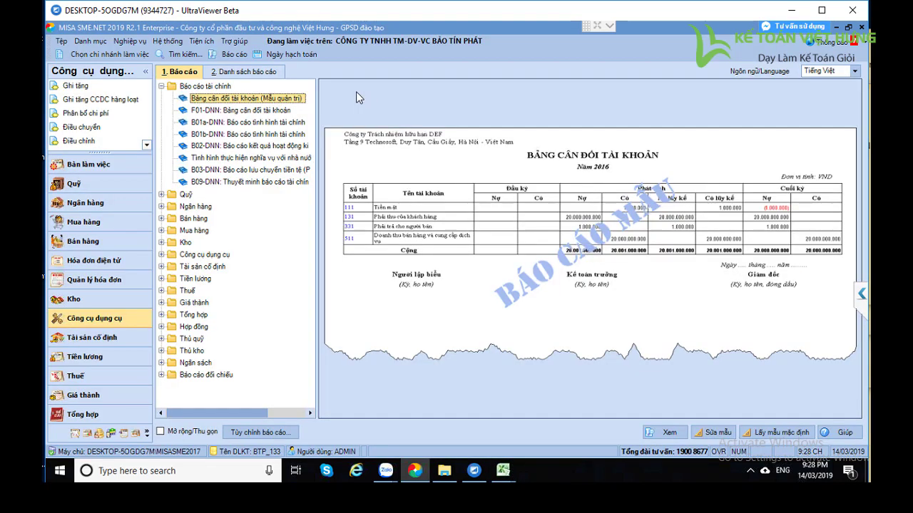
click(712, 44)
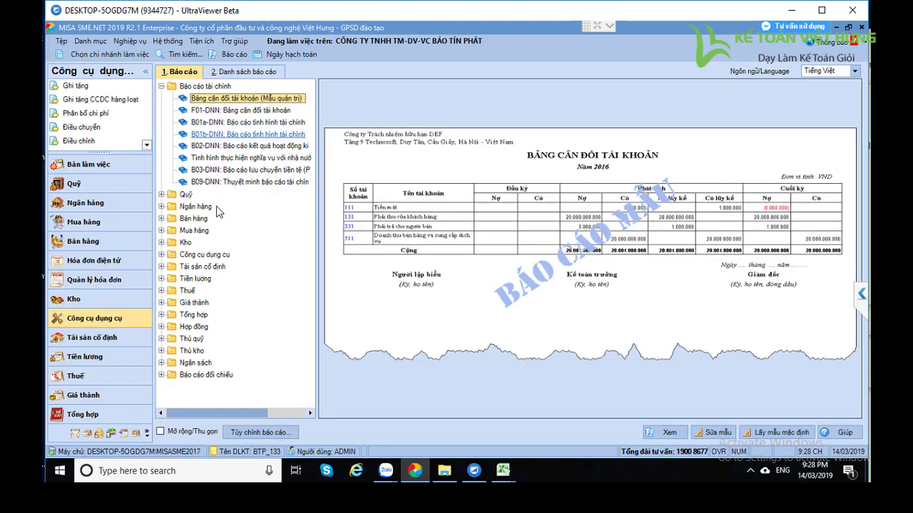
click(207, 269)
double_click(207, 271)
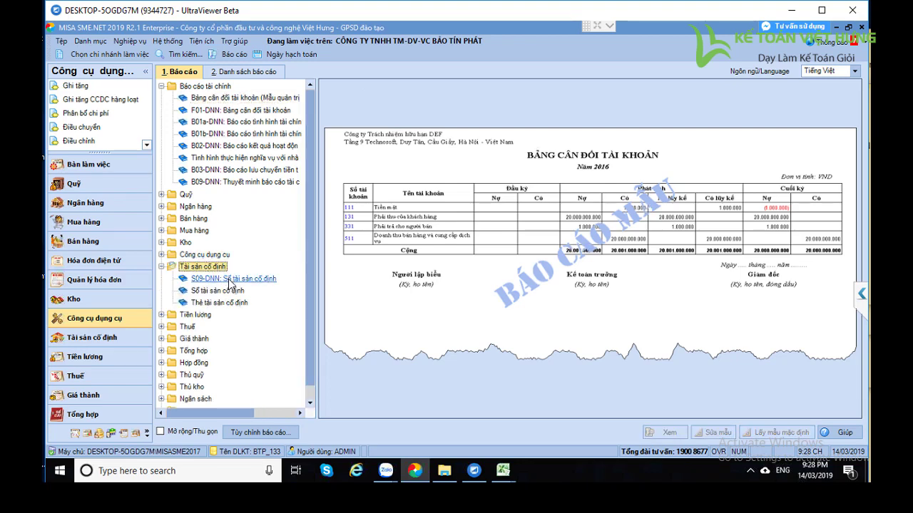
Switch to Excel and apply a fill colour to account 214's opening credit balance in the exported account balance sheet.
mouse_move(503, 470)
click(553, 432)
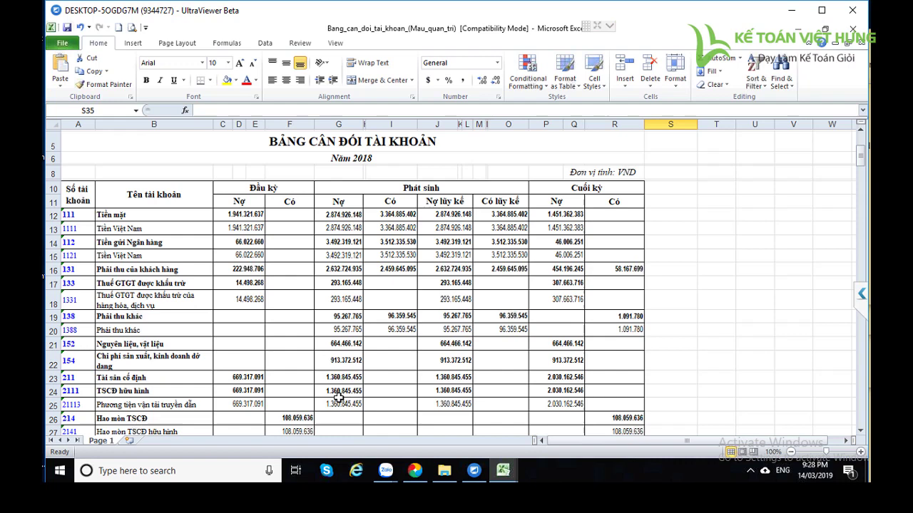
click(275, 394)
click(299, 417)
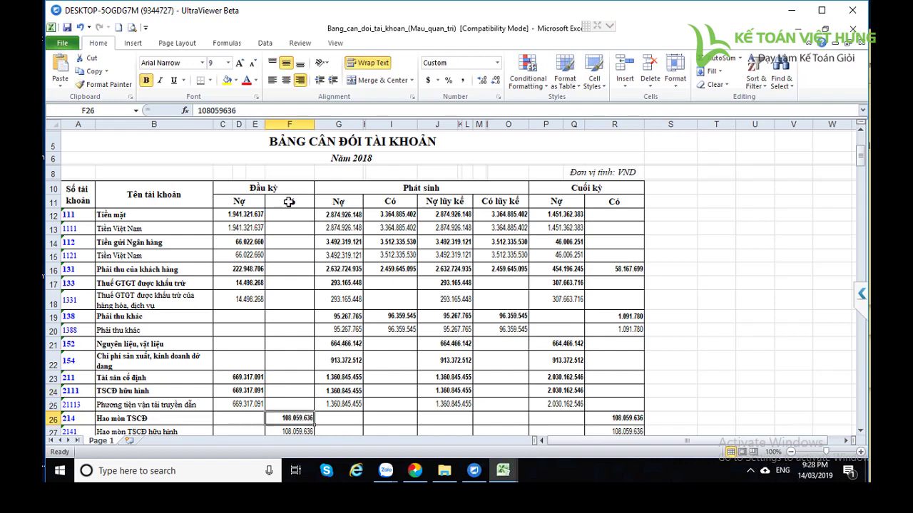
click(227, 83)
Switch back to MISA SME.NET and view the report "Sổ tài sản cố định" for Năm trước (2017), examining original cost and accumulated depreciation.
click(415, 470)
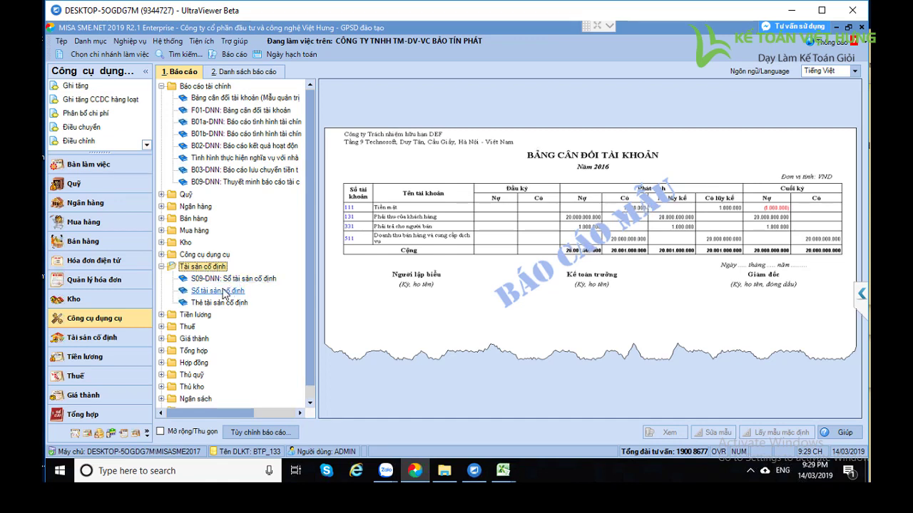
double_click(223, 292)
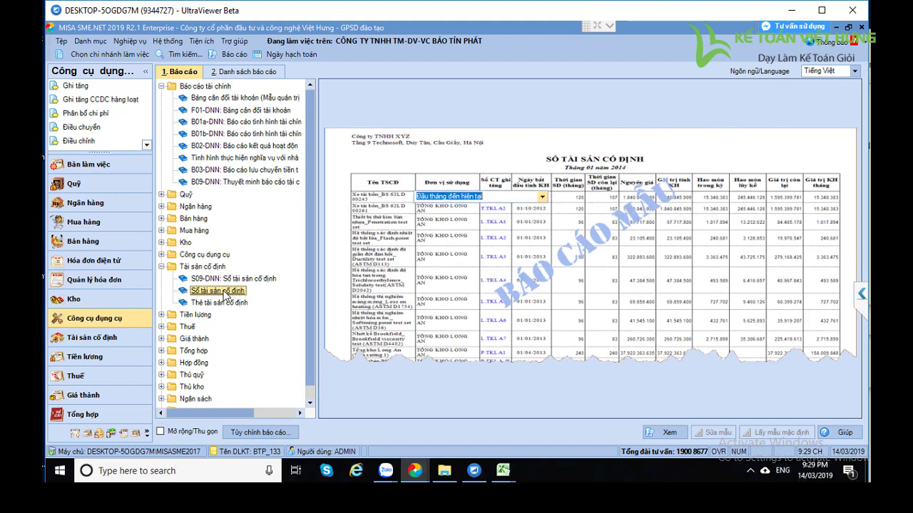
text(trước)
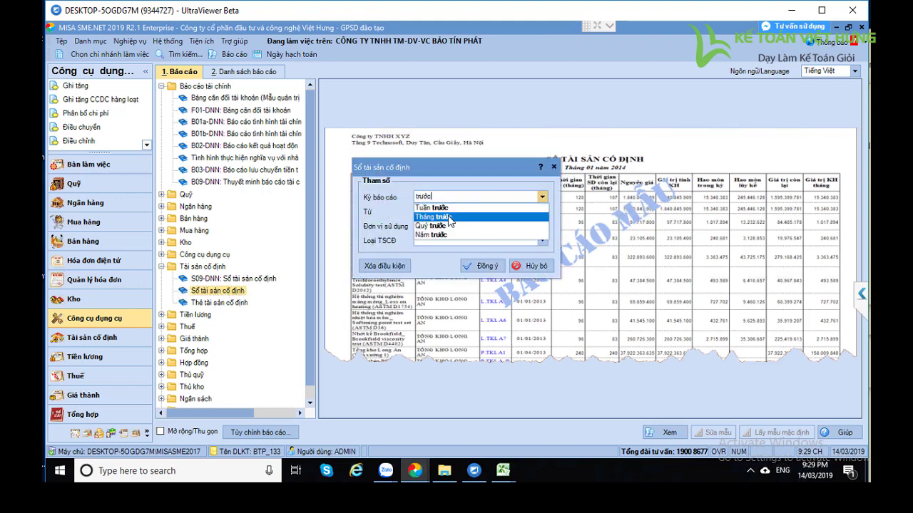
click(433, 236)
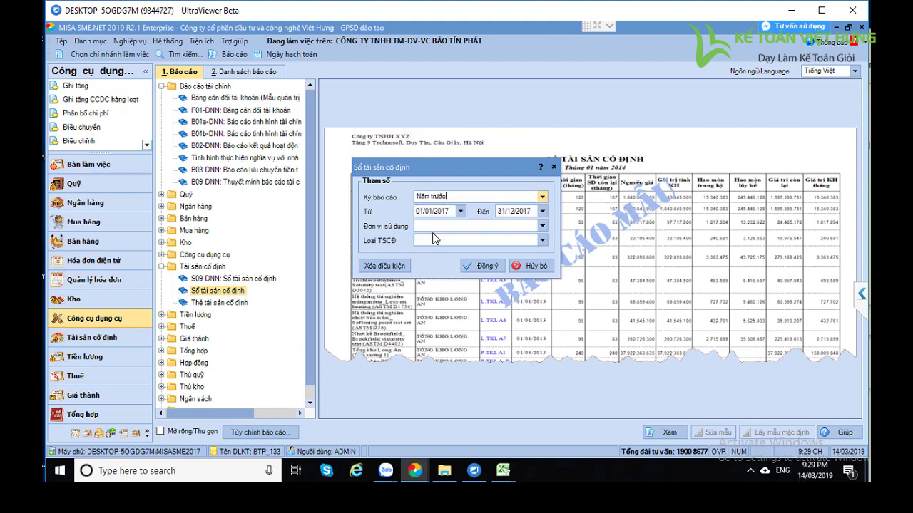
click(488, 266)
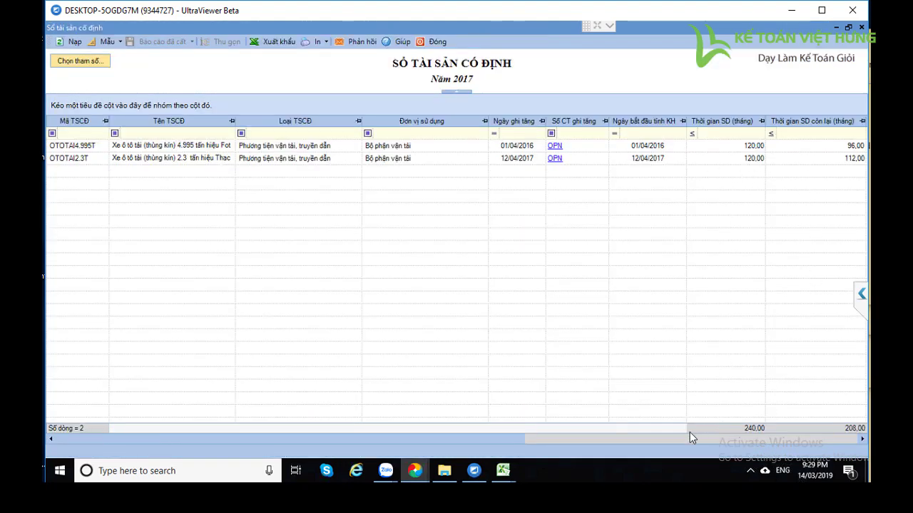
drag(515, 440, 765, 451)
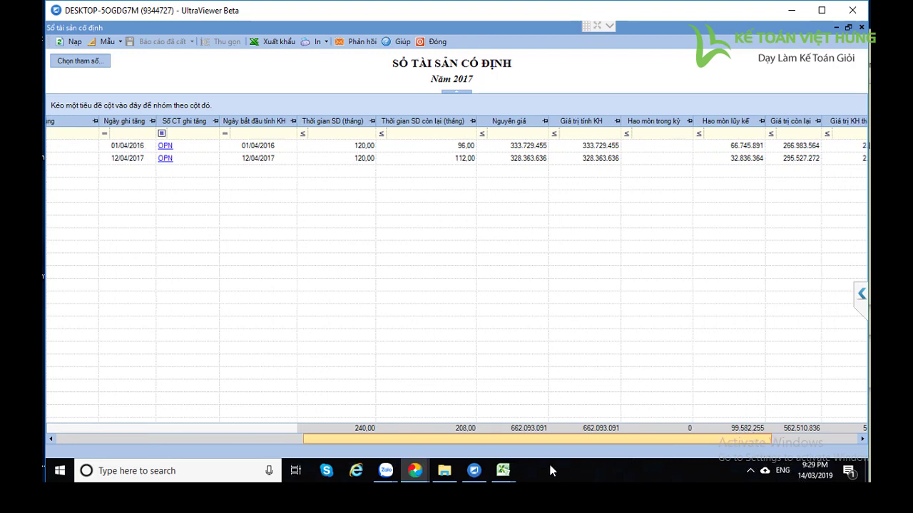
Switch to the exported account balance sheet in Excel and check the opening debit and credit totals in the Cộng row.
click(506, 472)
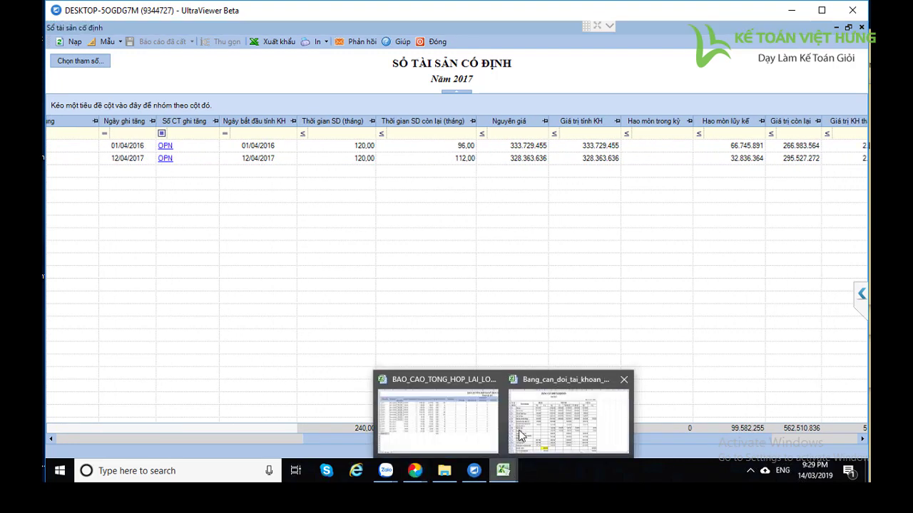
click(567, 421)
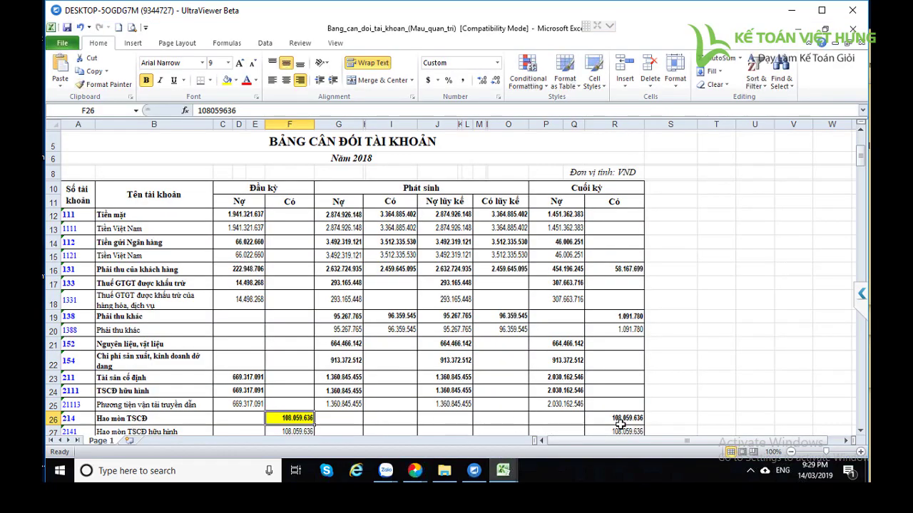
click(663, 419)
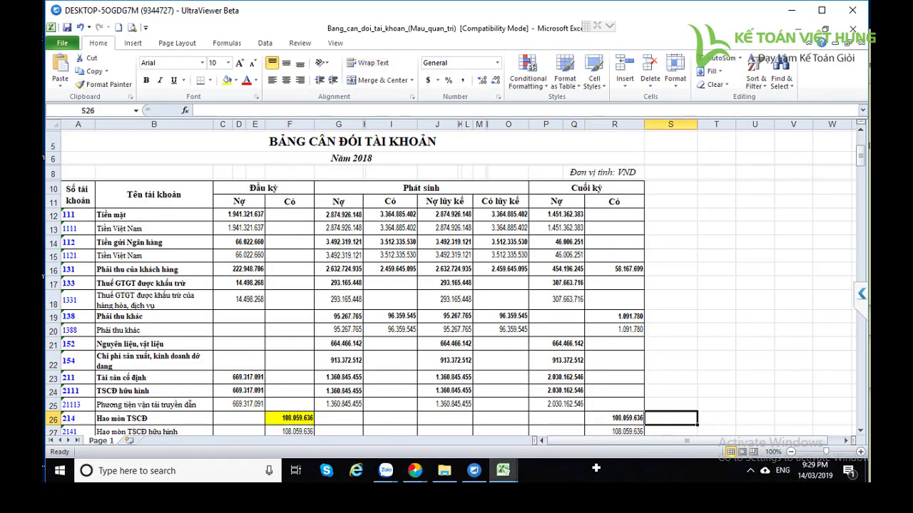
click(416, 472)
scroll(296, 377, down, 6)
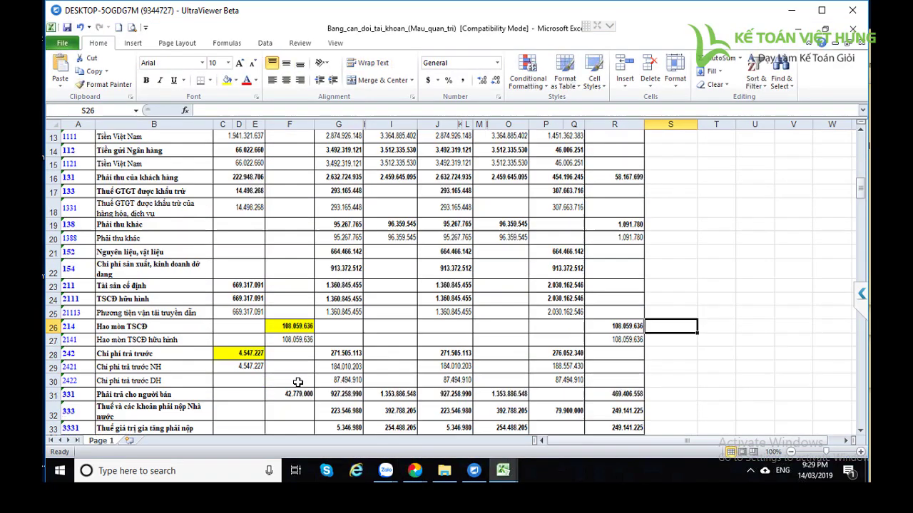
scroll(298, 395, down, 9)
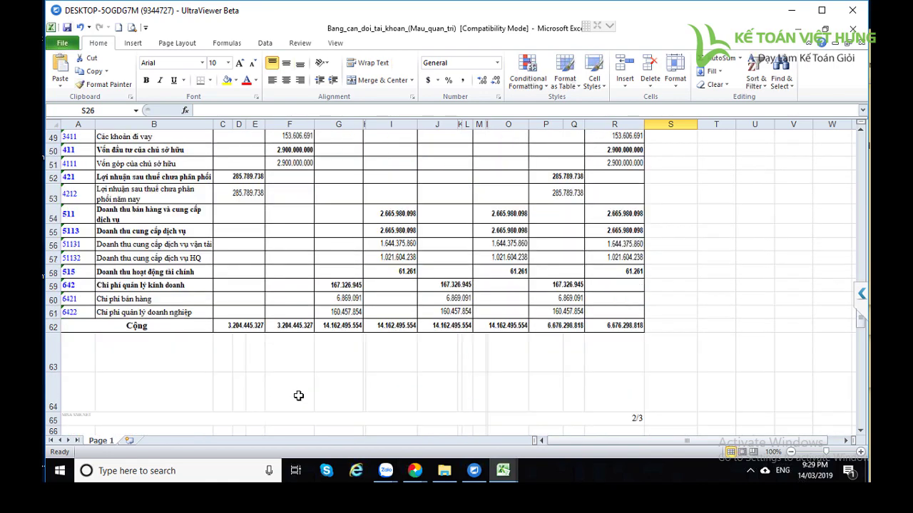
click(284, 328)
click(242, 328)
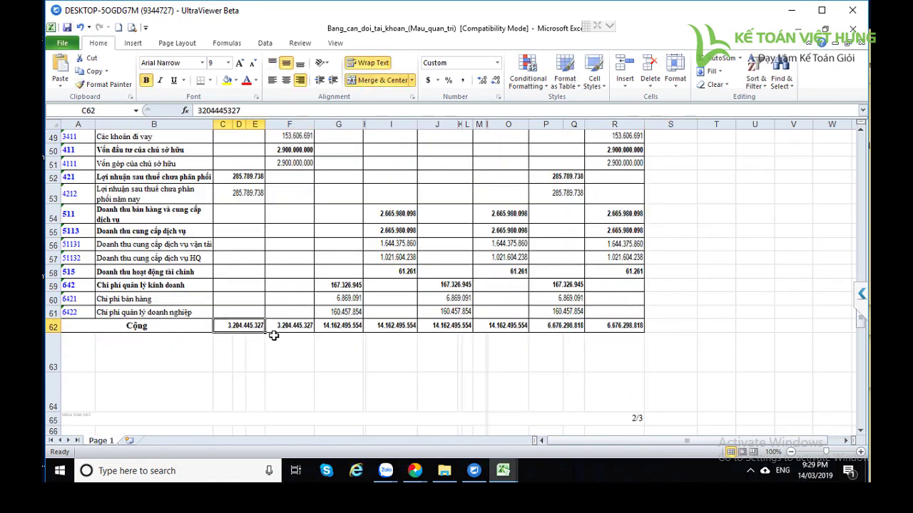
click(287, 328)
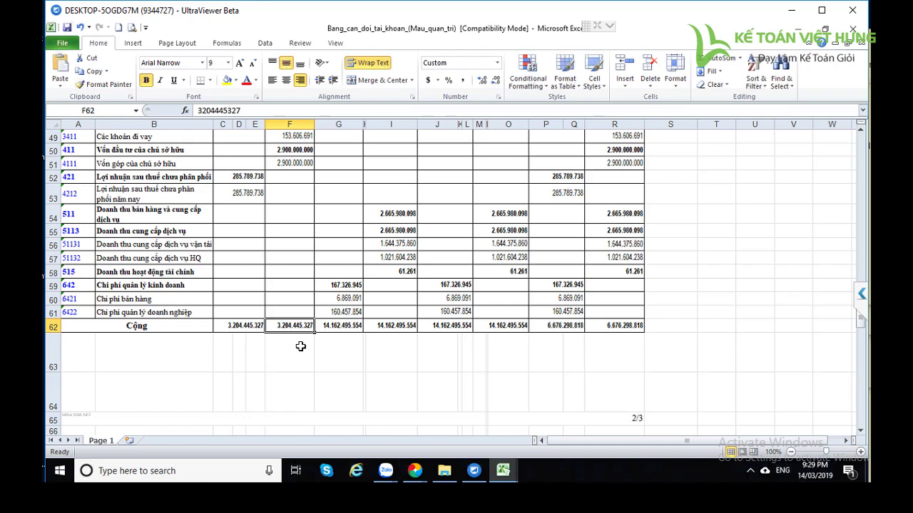
click(297, 346)
click(254, 346)
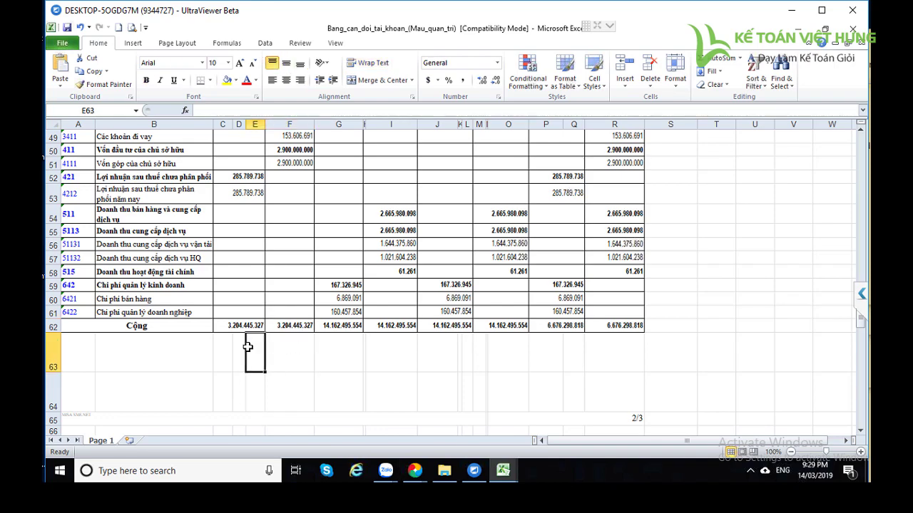
Compare account 214's opening credit balance with the accumulated depreciation in MISA's "Sổ tài sản cố định" report.
scroll(255, 347, up, 8)
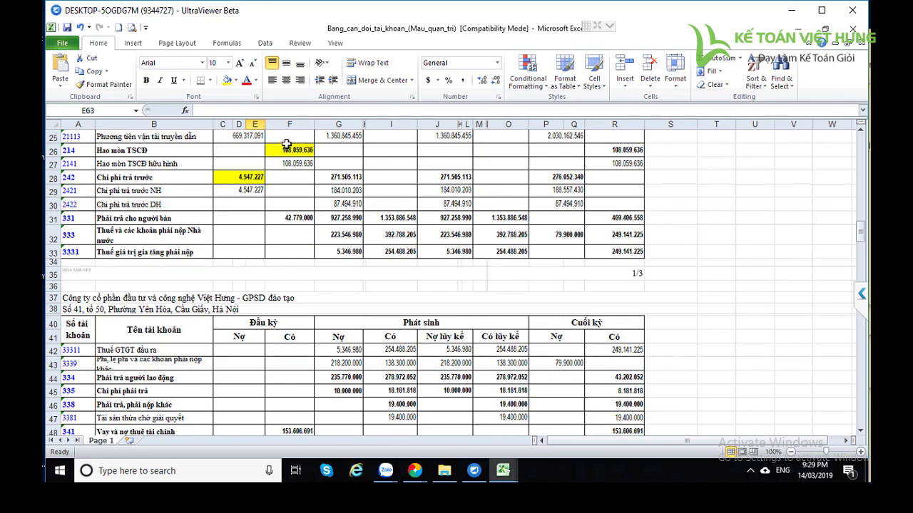
click(288, 150)
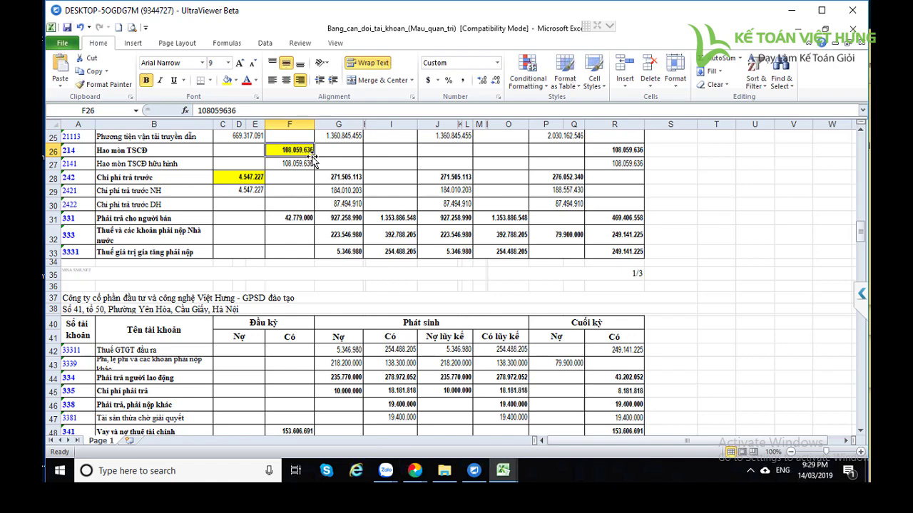
click(297, 163)
click(297, 153)
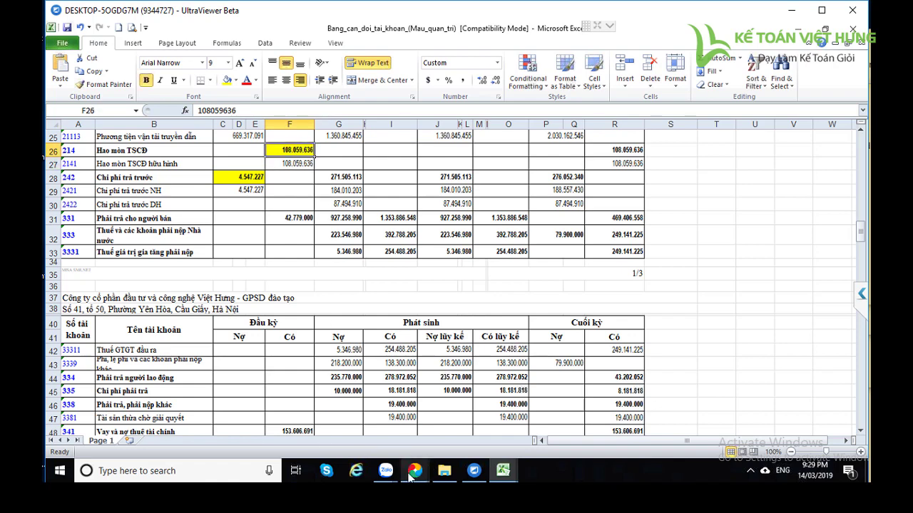
mouse_move(414, 472)
click(449, 428)
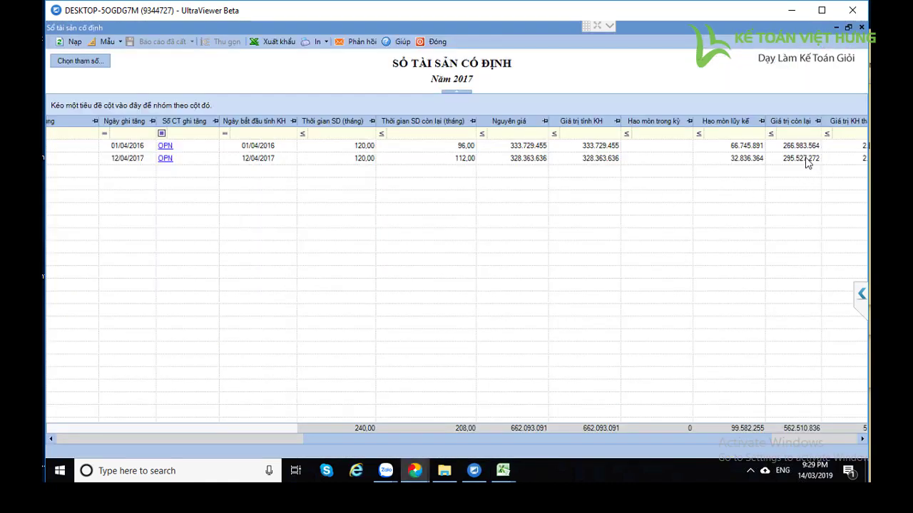
click(750, 160)
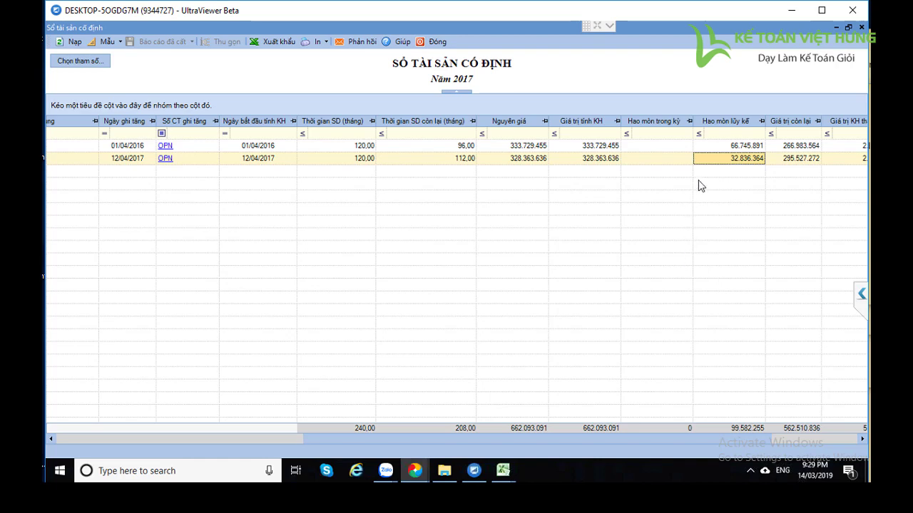
Check account 211's opening debit balance in Excel, and compare it with the original cost in MISA's fixed asset book.
mouse_move(503, 471)
click(529, 428)
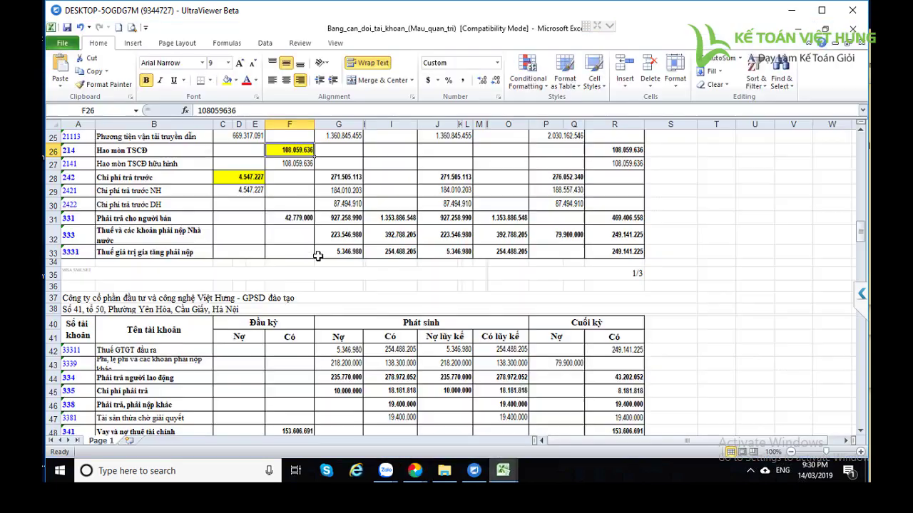
scroll(274, 198, up, 2)
click(255, 197)
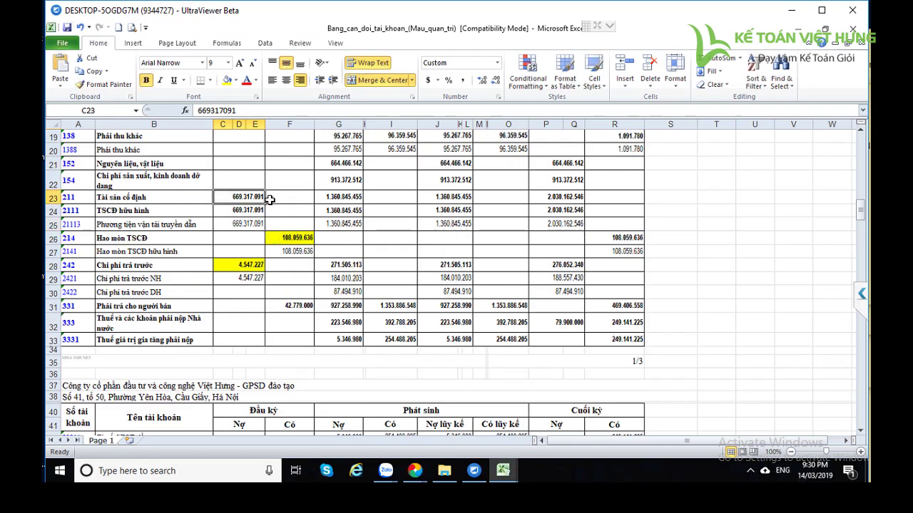
click(415, 471)
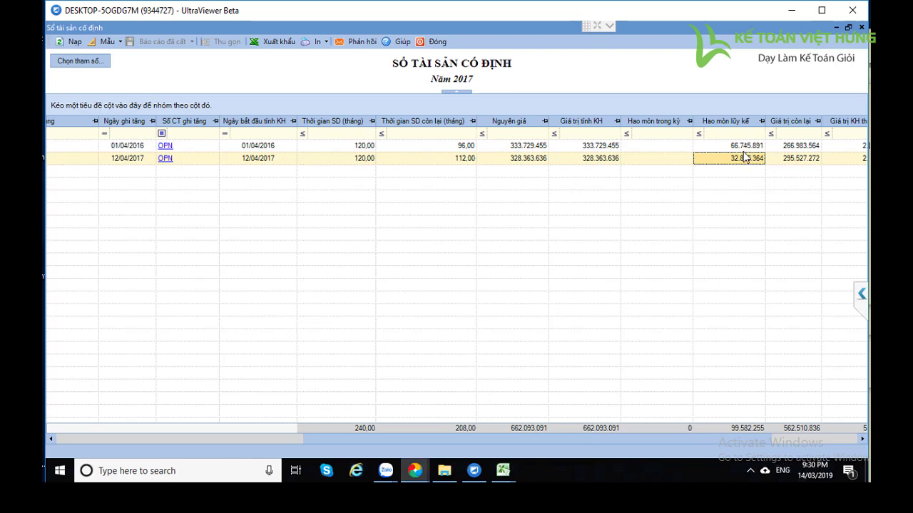
Return to the Excel account balance sheet and recheck account 214's opening credit balance in cell F26.
mouse_move(503, 471)
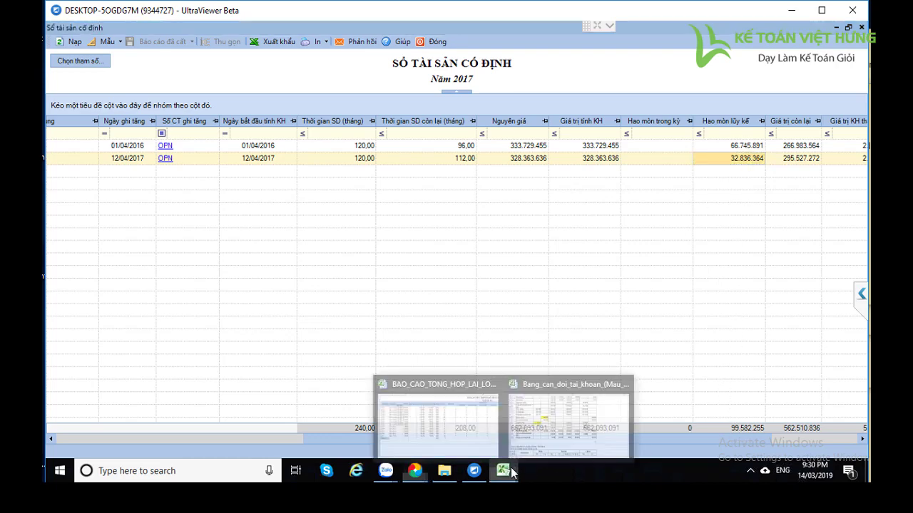
click(547, 425)
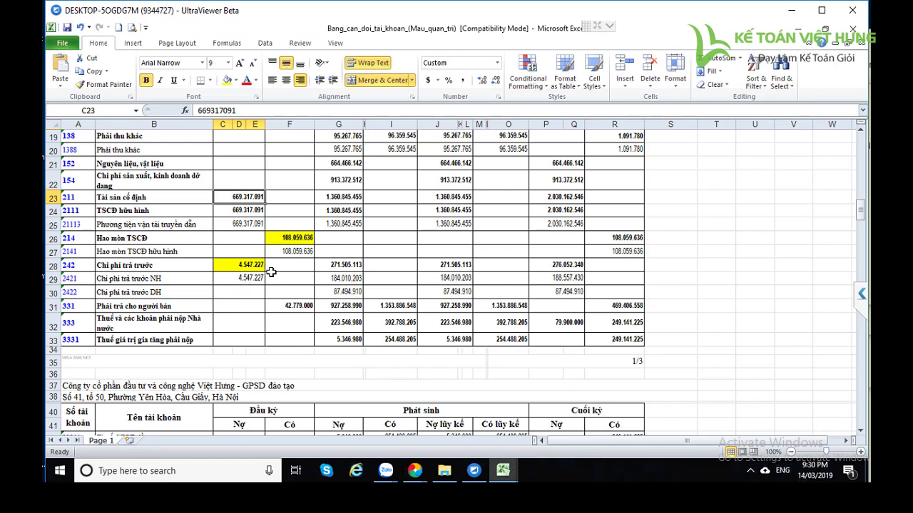
click(293, 241)
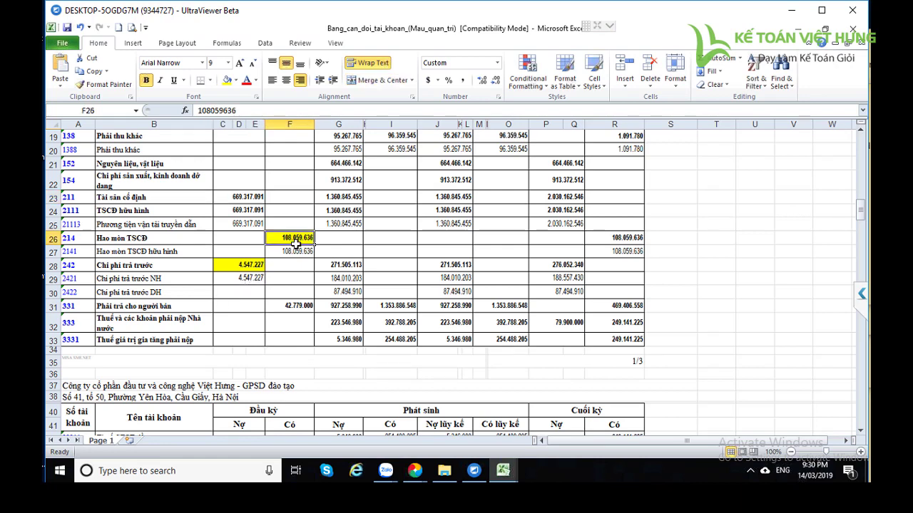
key(Right)
click(297, 241)
Enter the fixed asset book's original cost total, 662093091, in cell S23 on account 211's row.
click(240, 199)
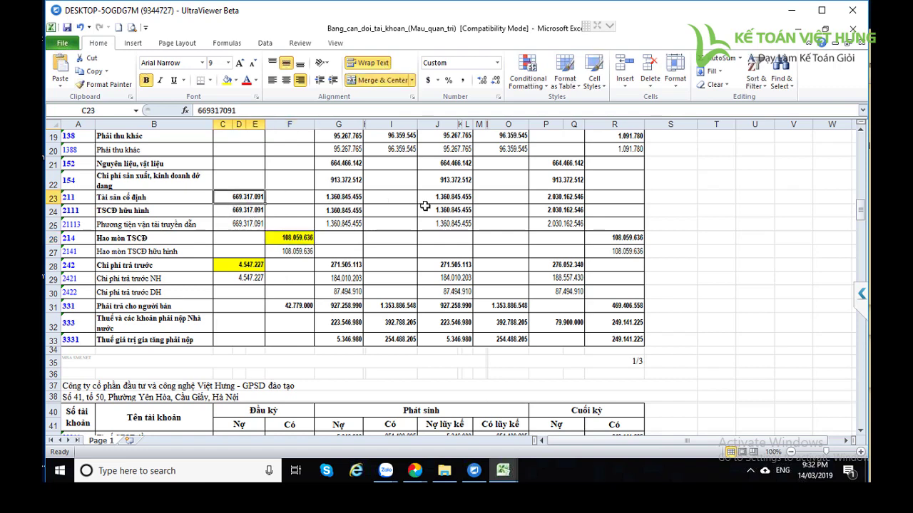
click(674, 202)
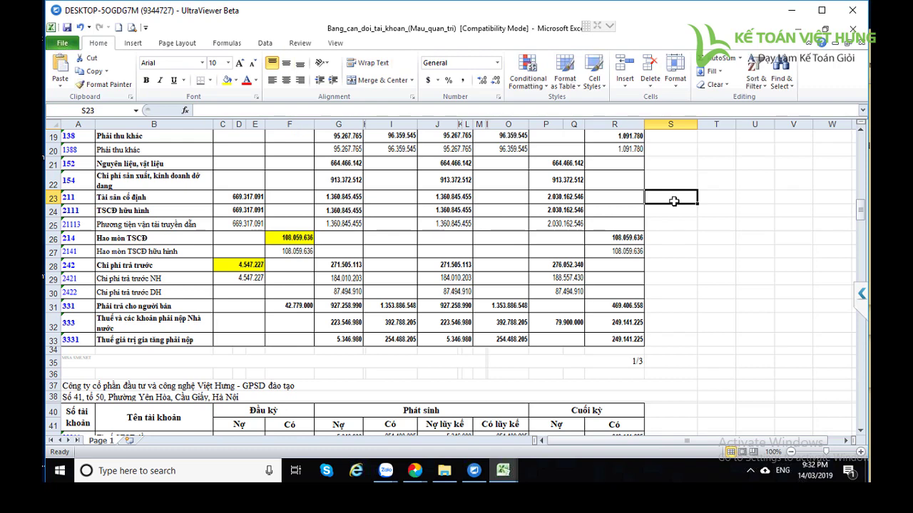
text(662)
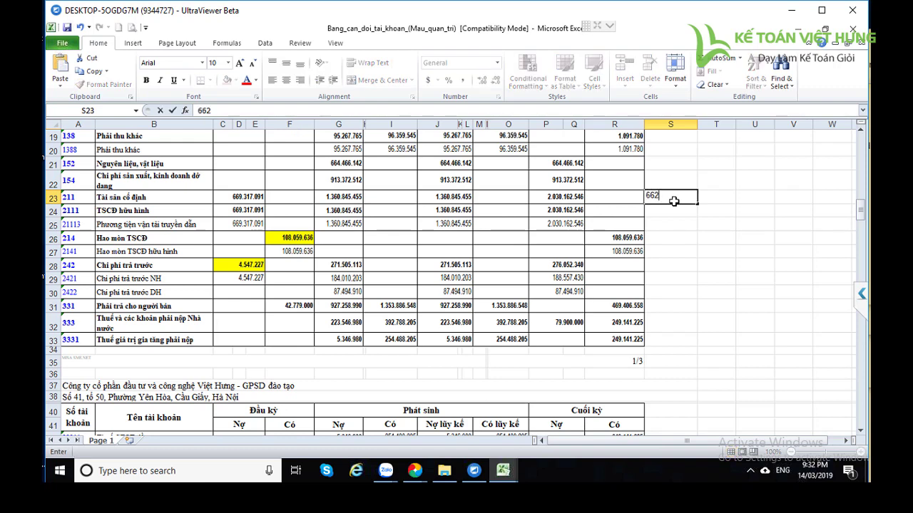
text(093091)
key(Return)
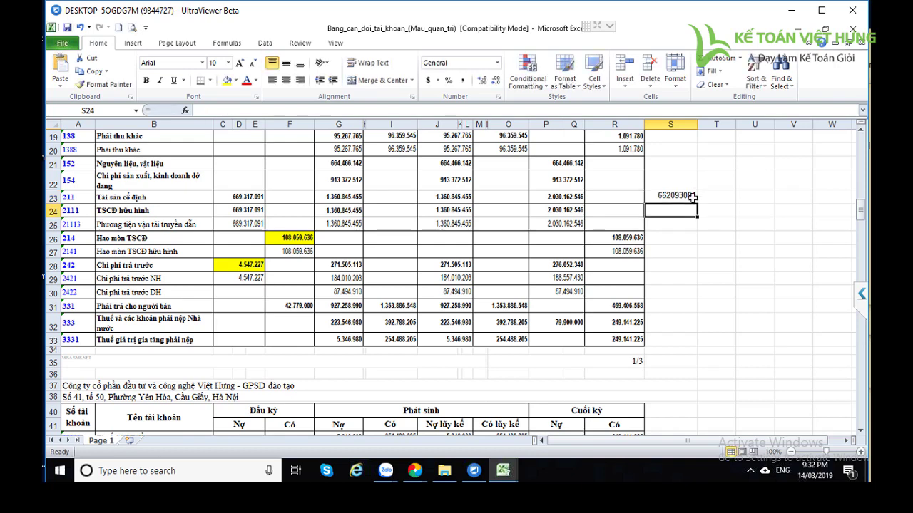
Enter 99582252 as the fixed asset book's accumulated depreciation in cell S26 on account 214's row.
click(293, 240)
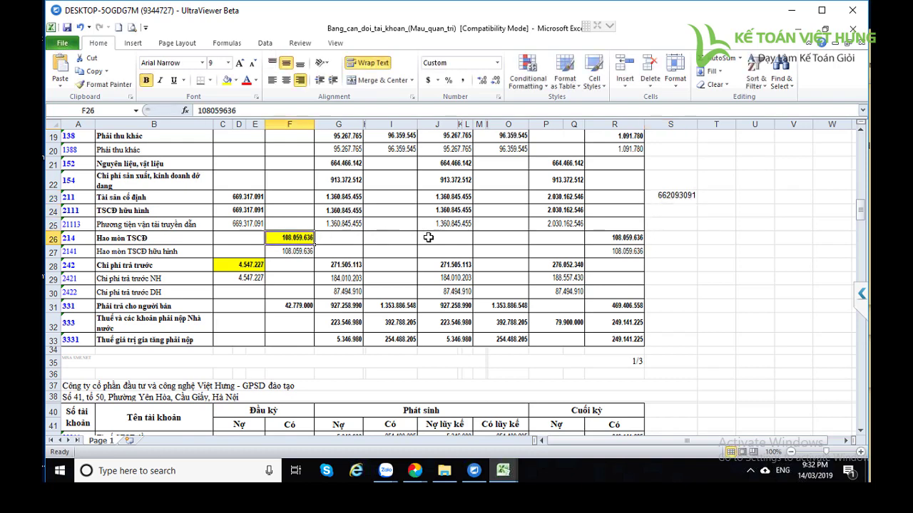
click(655, 239)
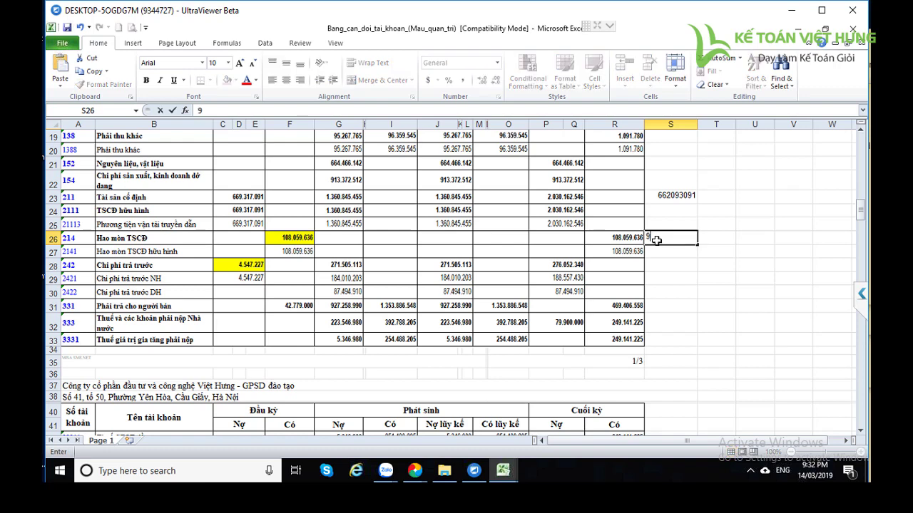
text(99582252)
key(Return)
Calculate account 211's difference from the fixed asset book in cell T23 with the formula =C23-S23.
click(729, 197)
text(=C23-S23)
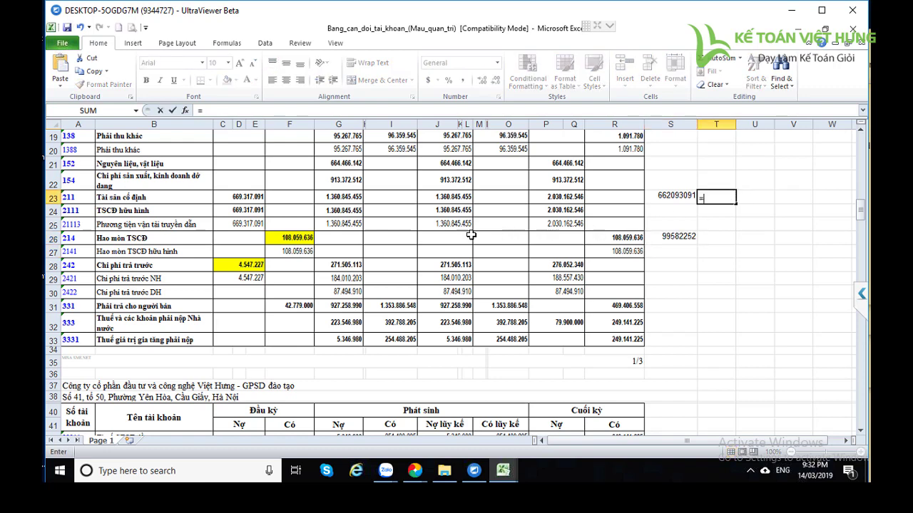
key(Return)
Calculate account 214's difference from the fixed asset book in cell T26 with the formula =F26-S26.
click(716, 239)
text(=)
click(293, 238)
text(=)
key(BackSpace)
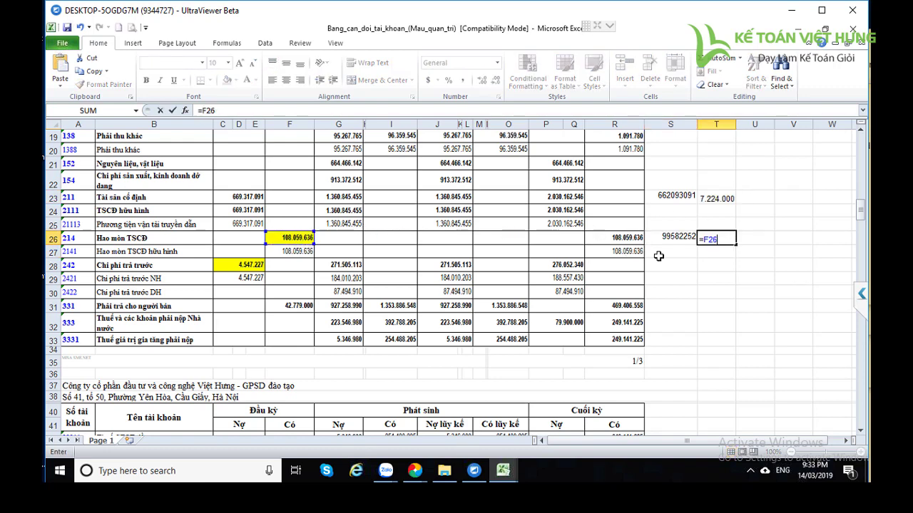
text(-)
click(694, 237)
key(Return)
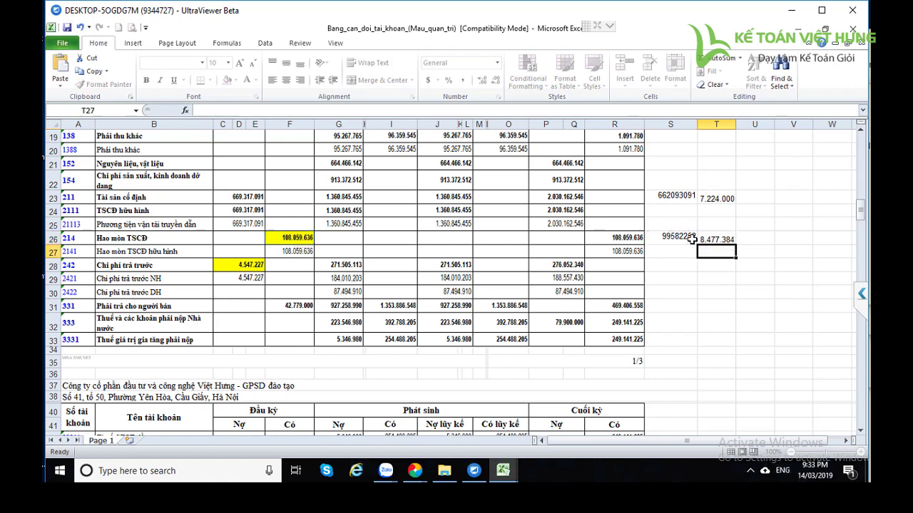
Review the opening balances of accounts 214 and 211 once more, and switch to the MISA SME.NET report list.
click(296, 241)
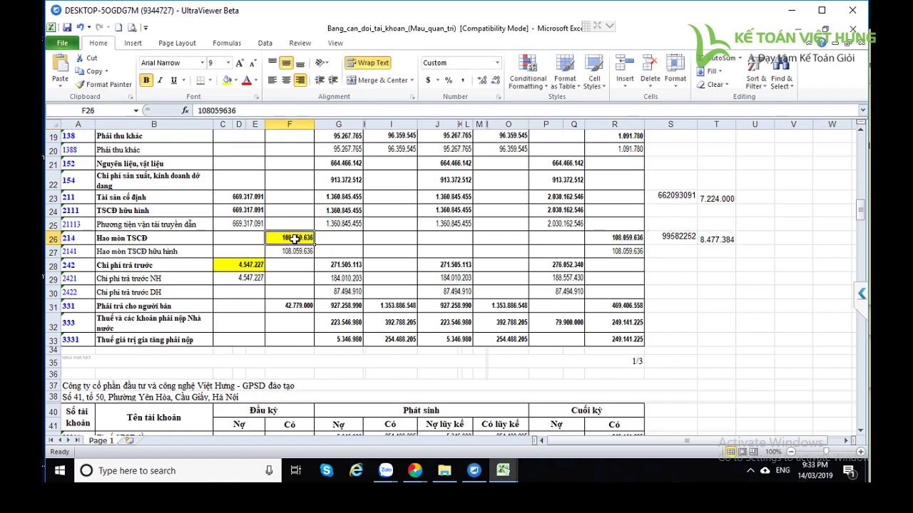
click(246, 198)
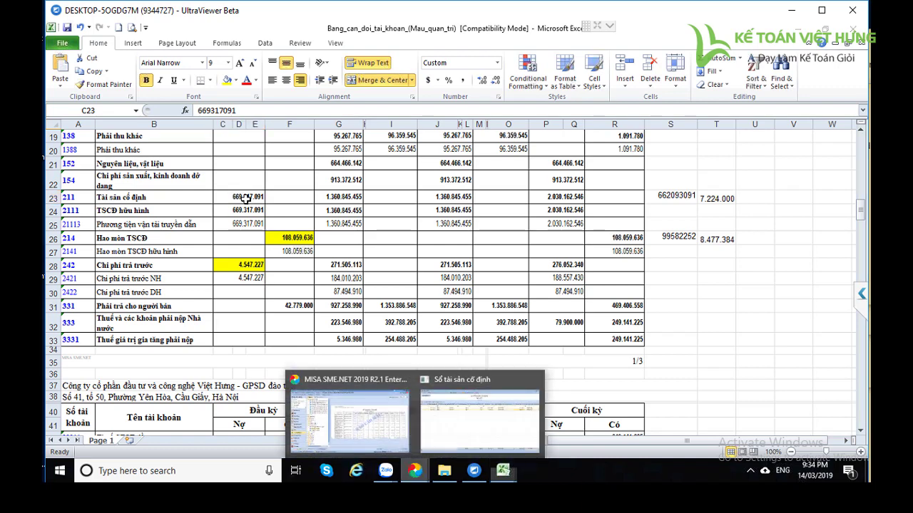
click(349, 410)
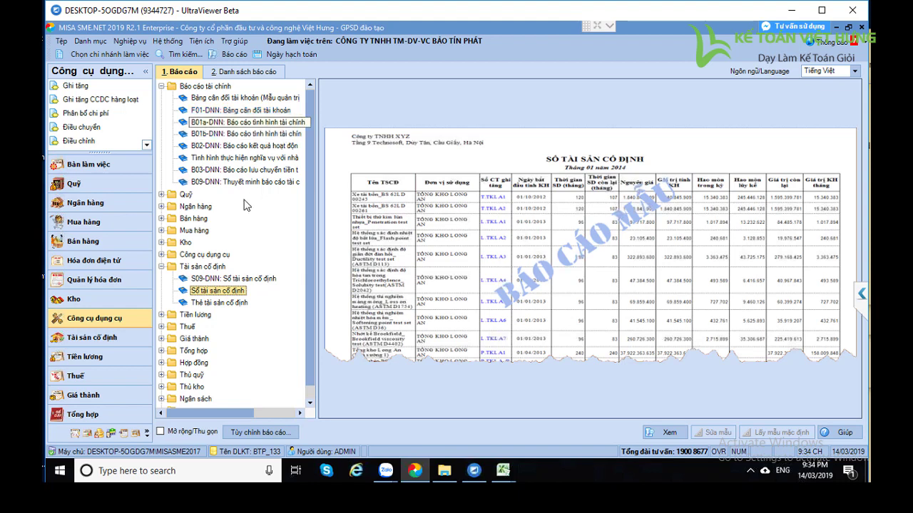
Switch to Internet Explorer and download the 2017 B01a - DNN financial statement file from the tax filing lookup results.
key(super+d)
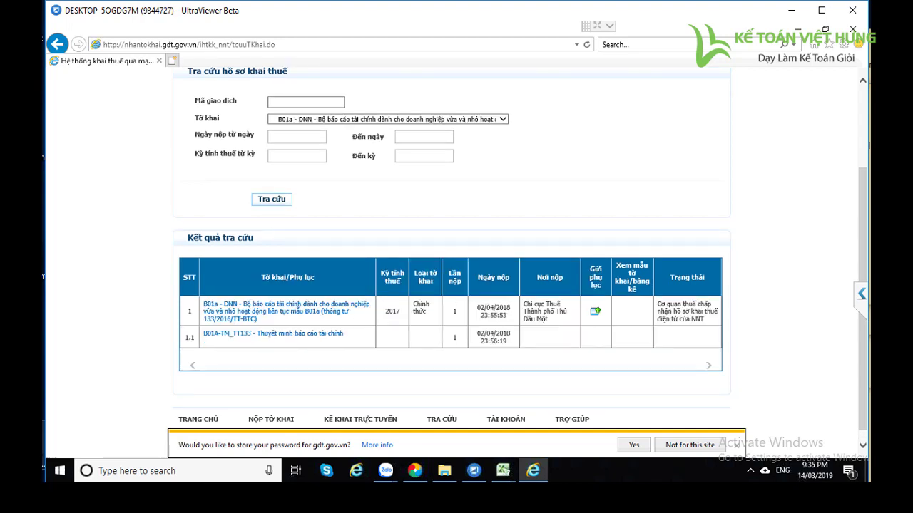
click(310, 314)
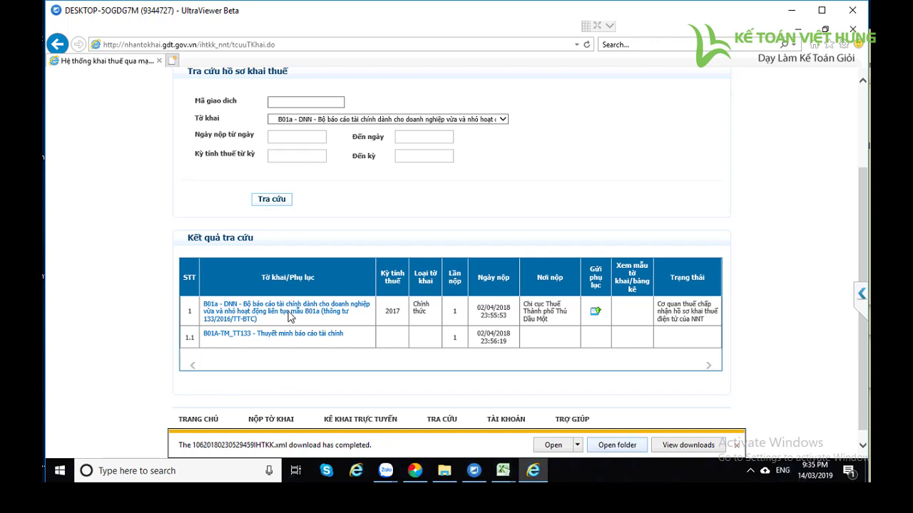
key(Tab)
key(Return)
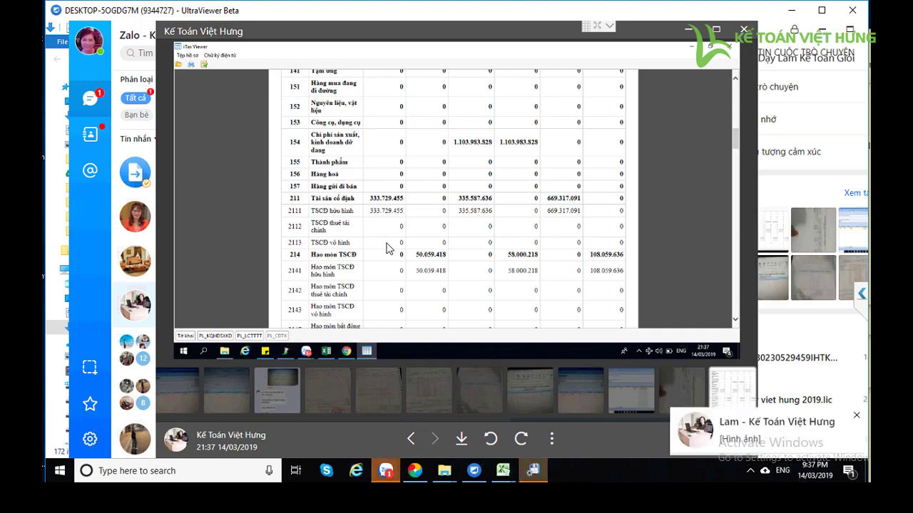
Check accounts 211 and 214 in the enlarged iTax Viewer image in Zalo, and close the image to return to the chat.
key(Escape)
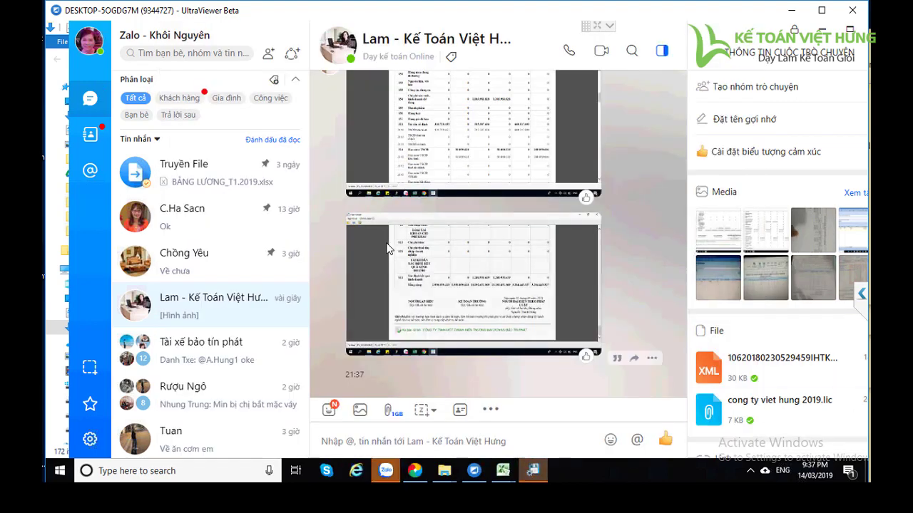
Check the totals in the enlarged iTax Viewer trial balance image in Zalo, and switch to the Bang_can_doi_tai_khoan workbook in Excel.
click(388, 249)
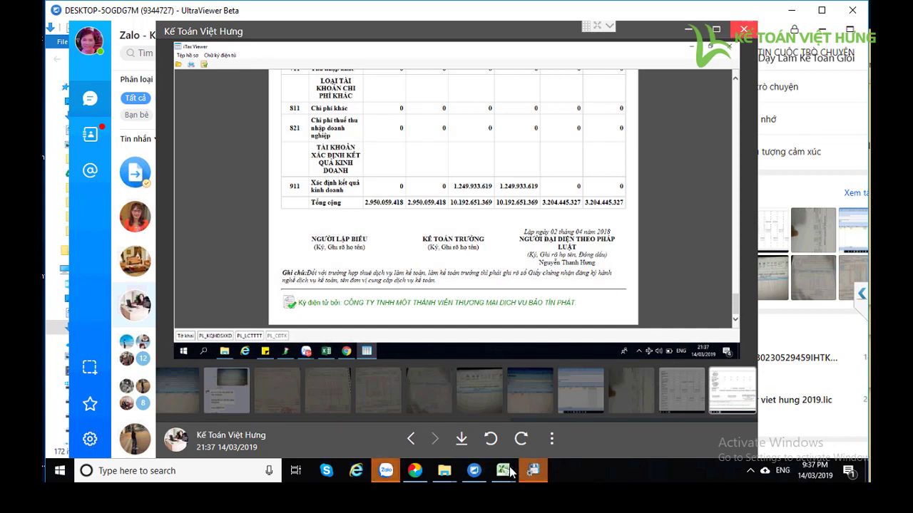
mouse_move(508, 476)
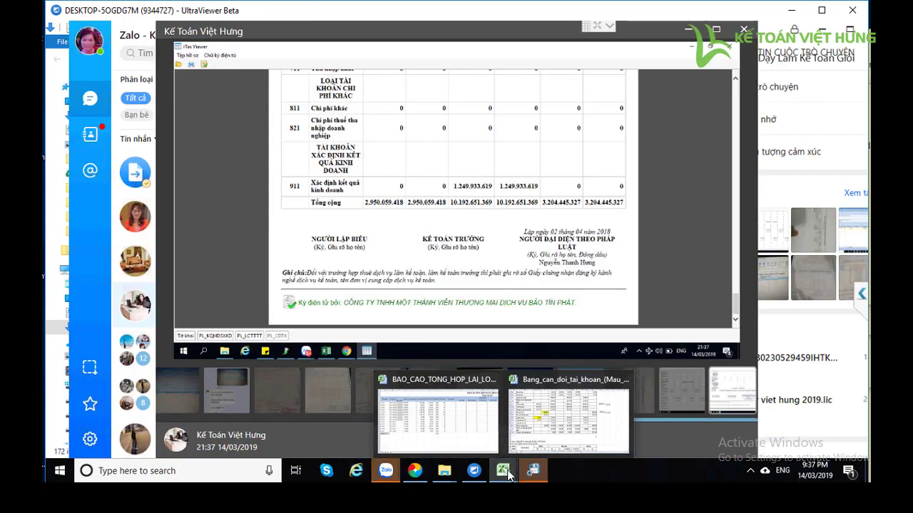
click(540, 421)
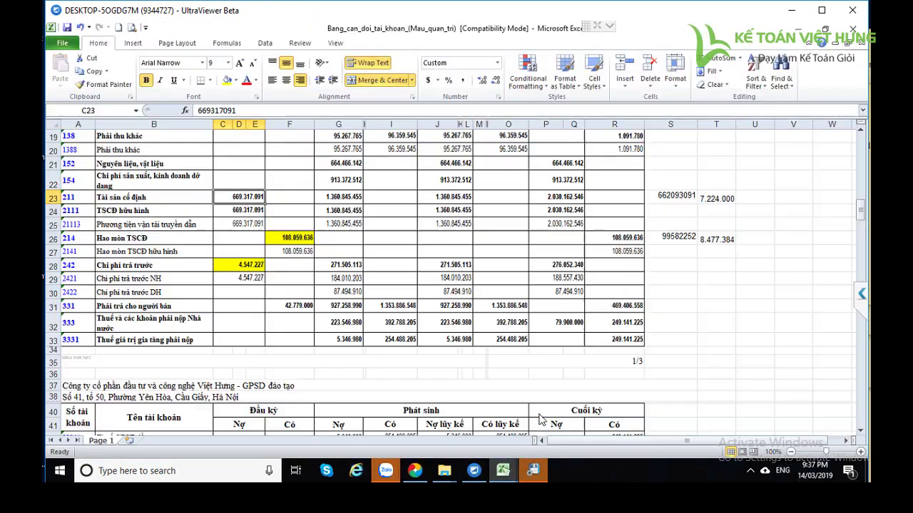
Highlight account 211's fixed asset book figure in cell S23 with yellow fill.
shift+click(248, 209)
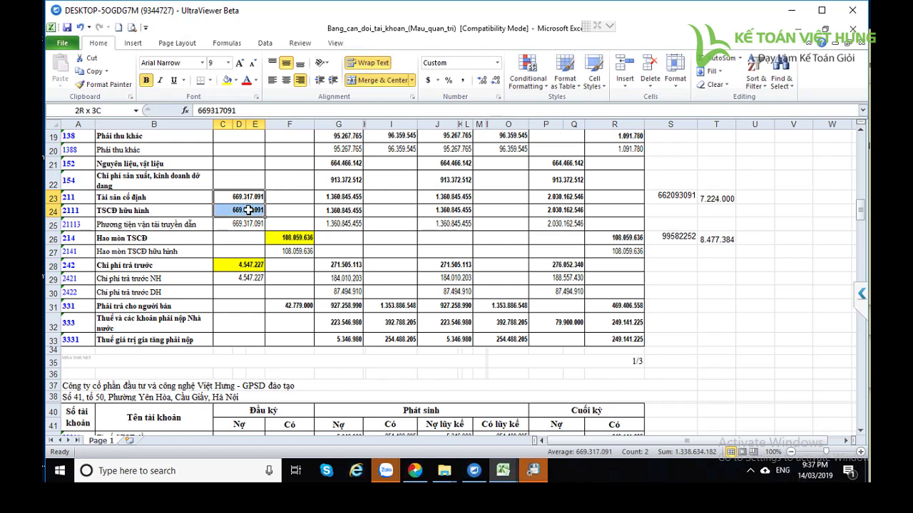
click(666, 201)
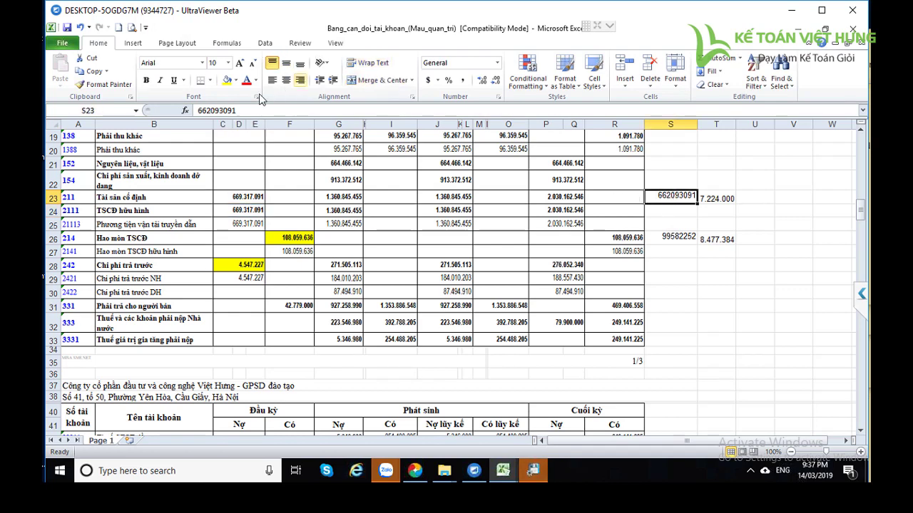
click(225, 79)
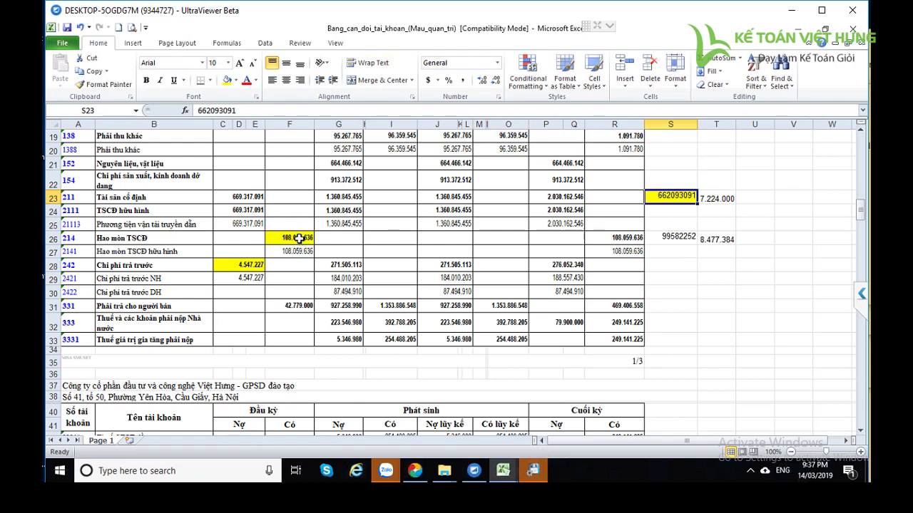
Compare the opening balances of accounts 211, 2111, 21113, 214 and 2141 with the fixed asset book figures and differences beside them.
drag(248, 210, 248, 224)
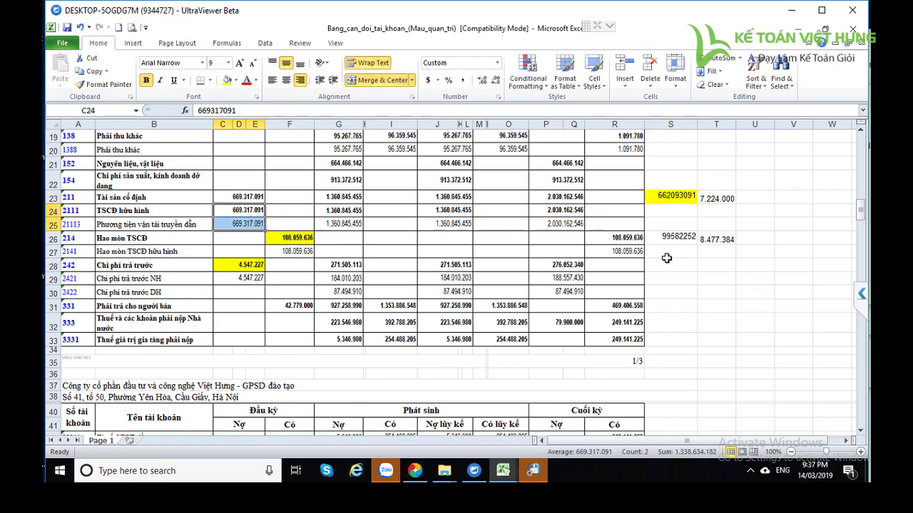
drag(298, 240, 298, 248)
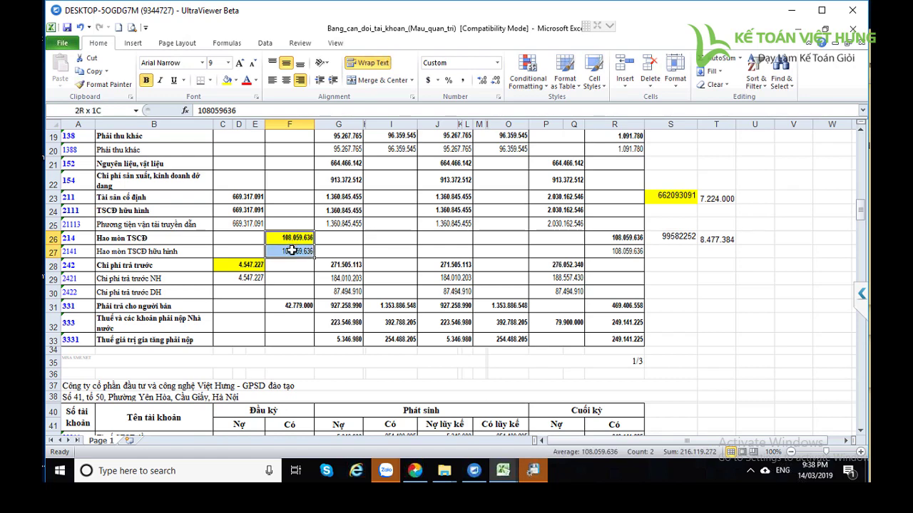
drag(291, 241, 295, 253)
drag(247, 198, 302, 252)
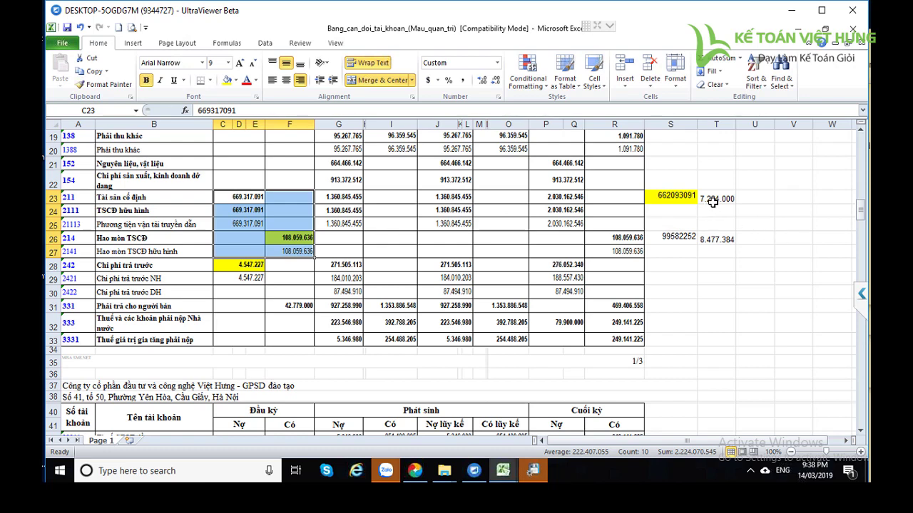
click(247, 199)
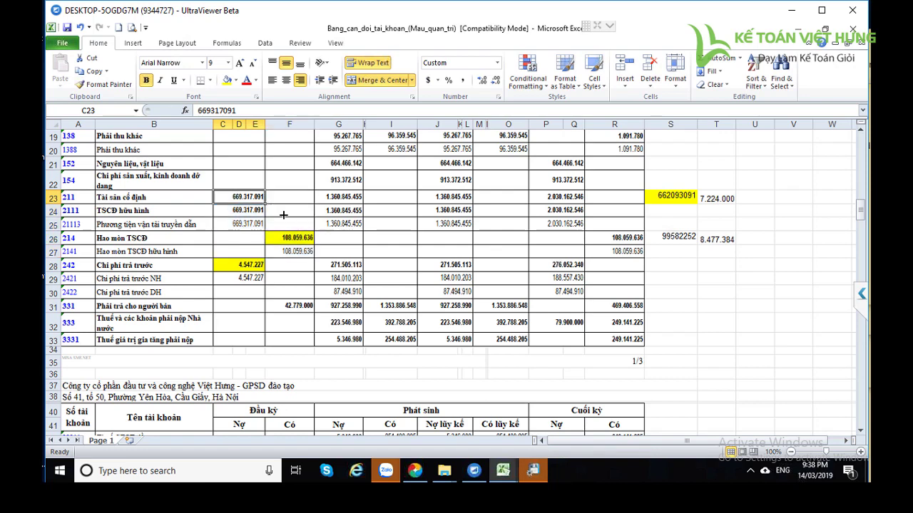
click(247, 211)
click(245, 224)
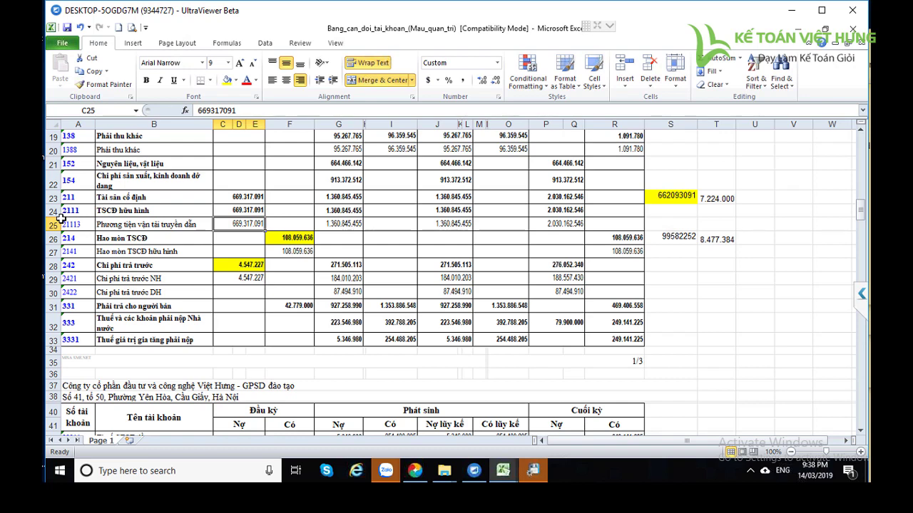
click(252, 207)
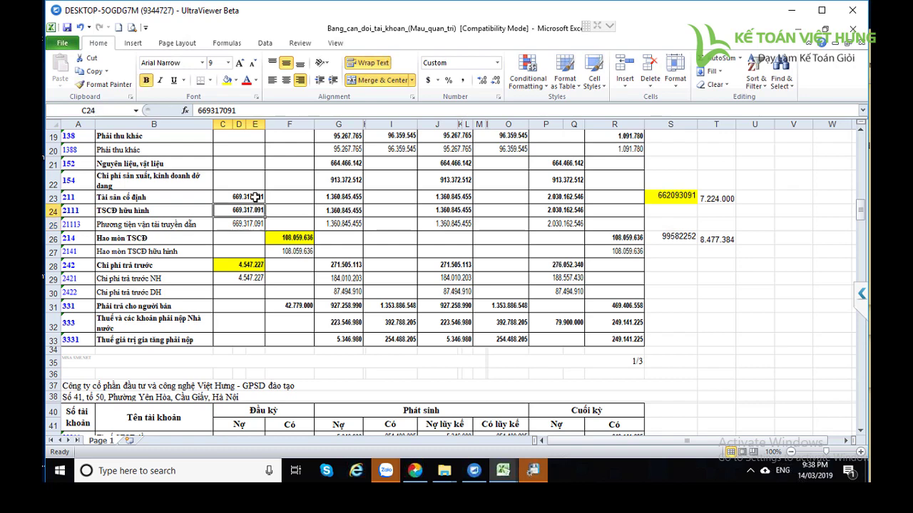
click(254, 199)
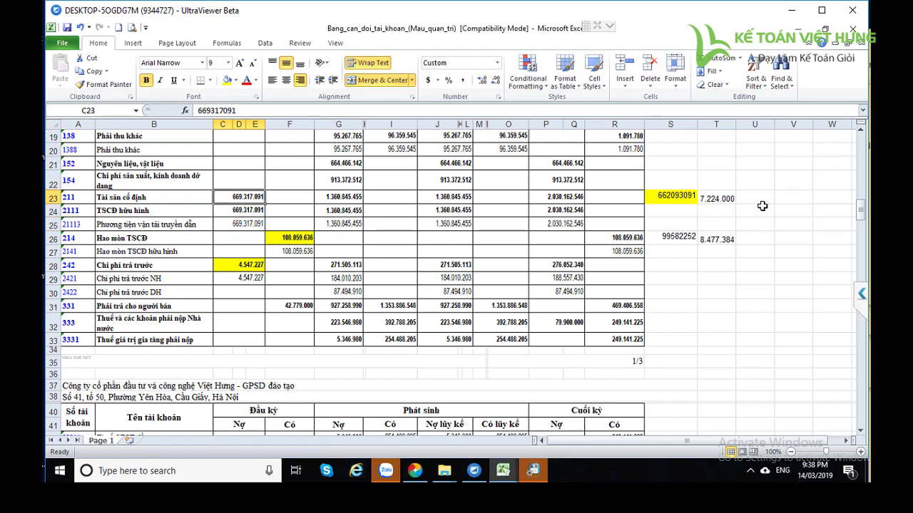
click(301, 248)
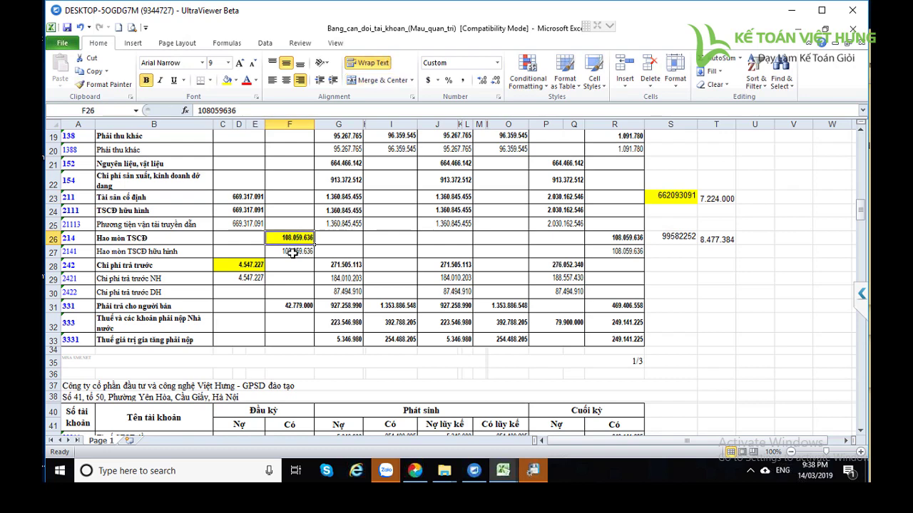
click(300, 241)
click(301, 251)
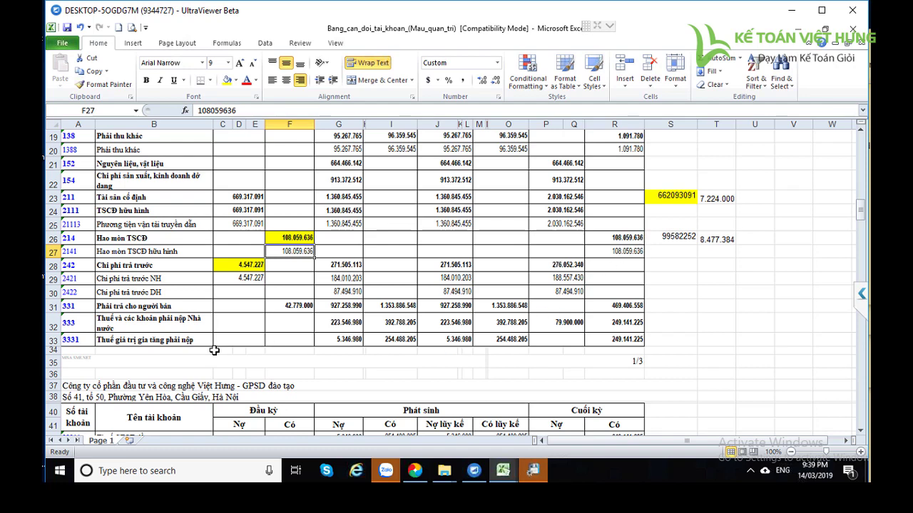
Examine account 334's closing credit balance and account 335's period movements and closing balance in the trial balance.
scroll(214, 350, down, 1)
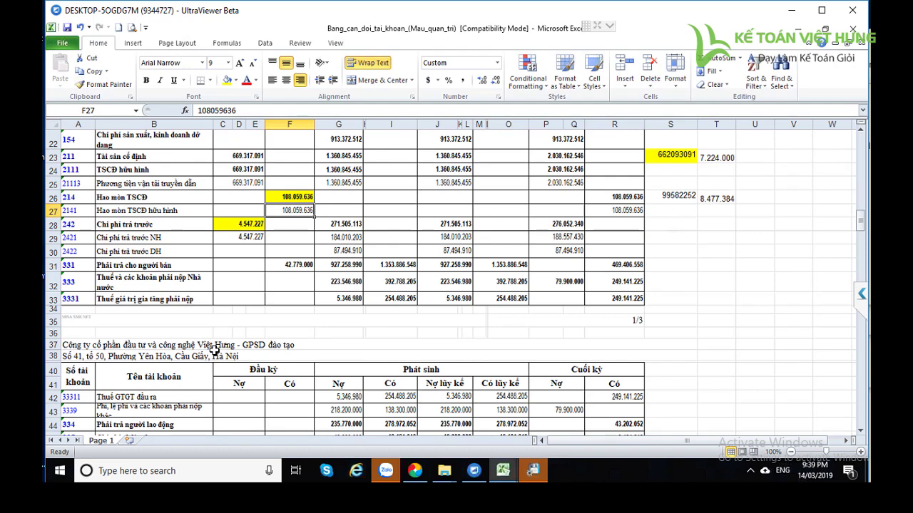
scroll(214, 351, down, 1)
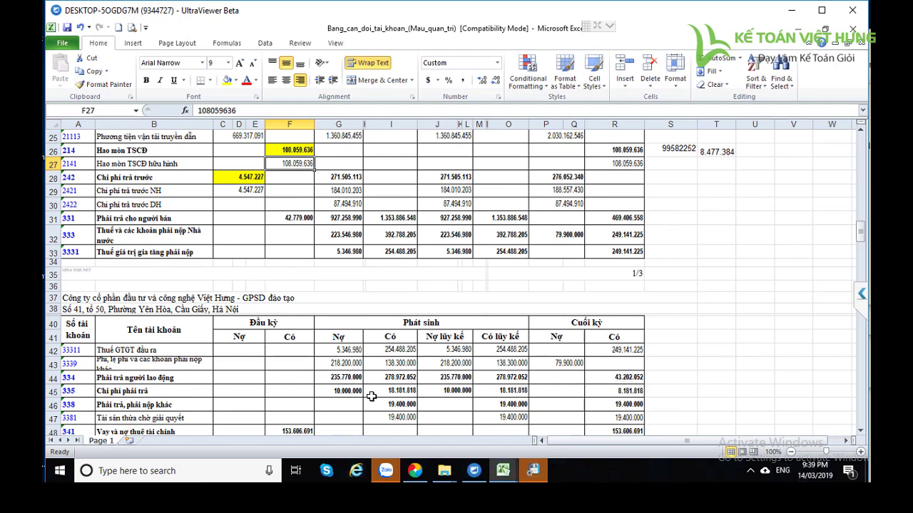
click(622, 379)
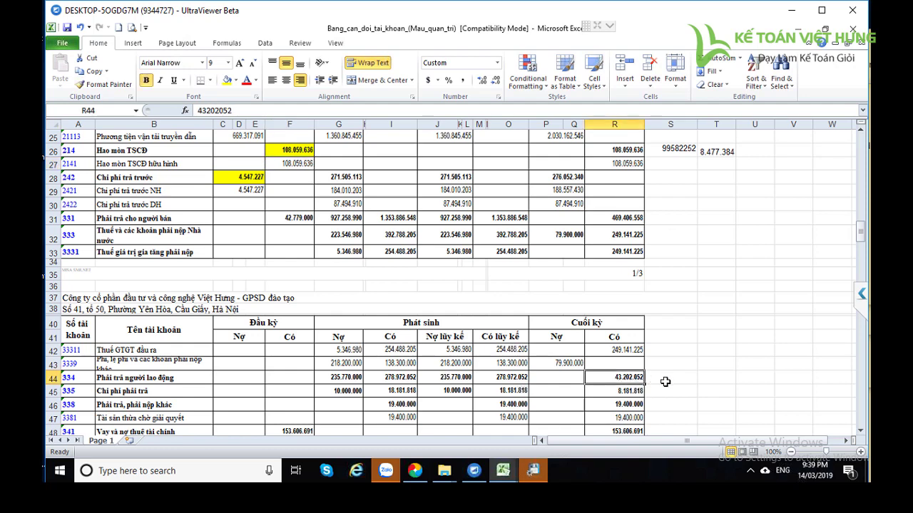
scroll(664, 382, down, 1)
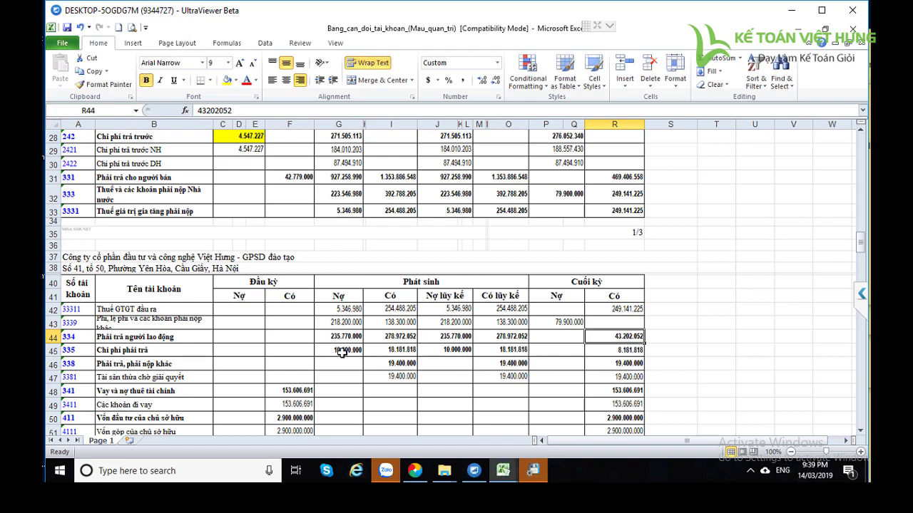
drag(342, 353, 625, 353)
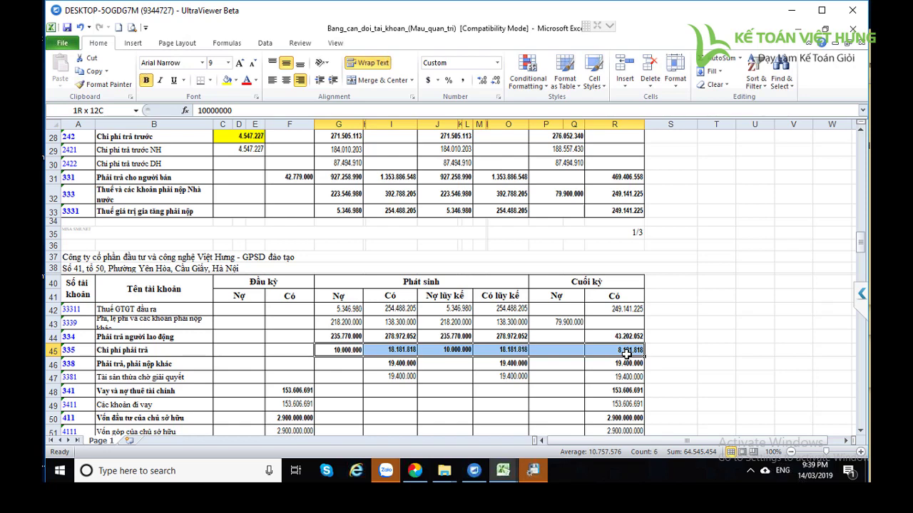
drag(626, 353, 626, 353)
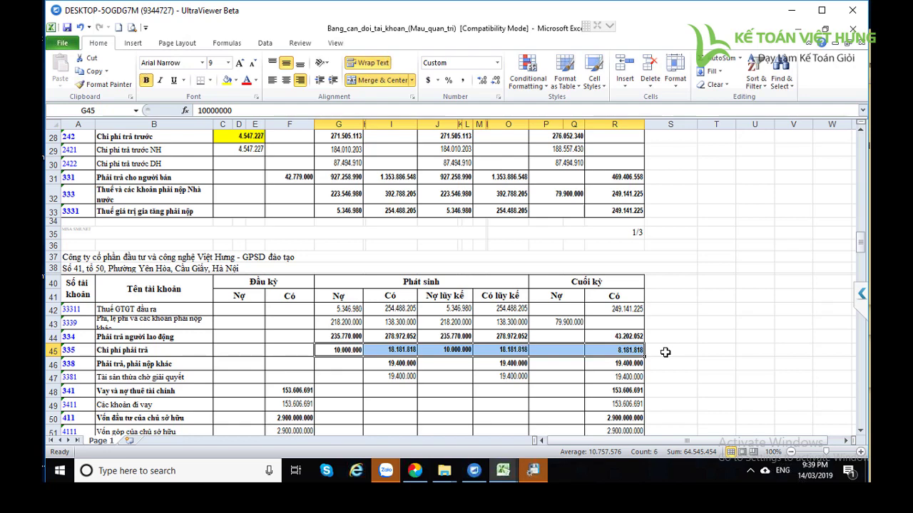
click(664, 352)
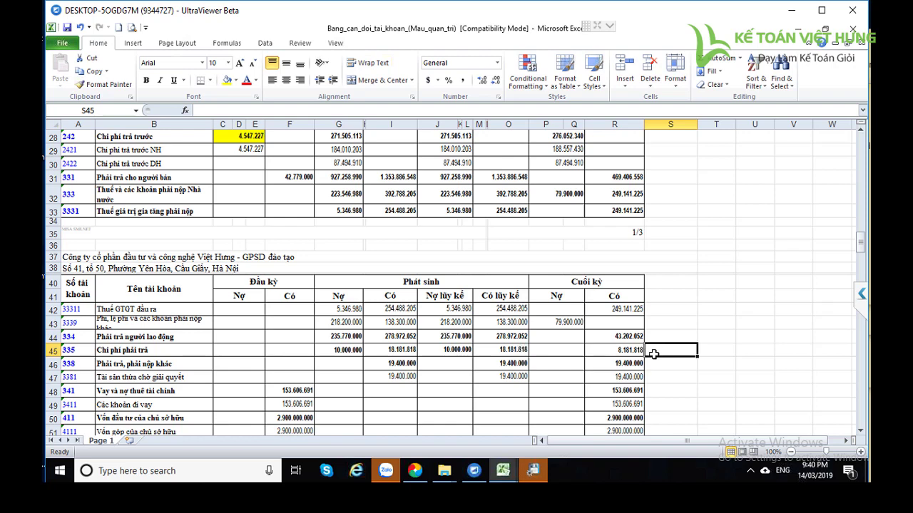
click(337, 351)
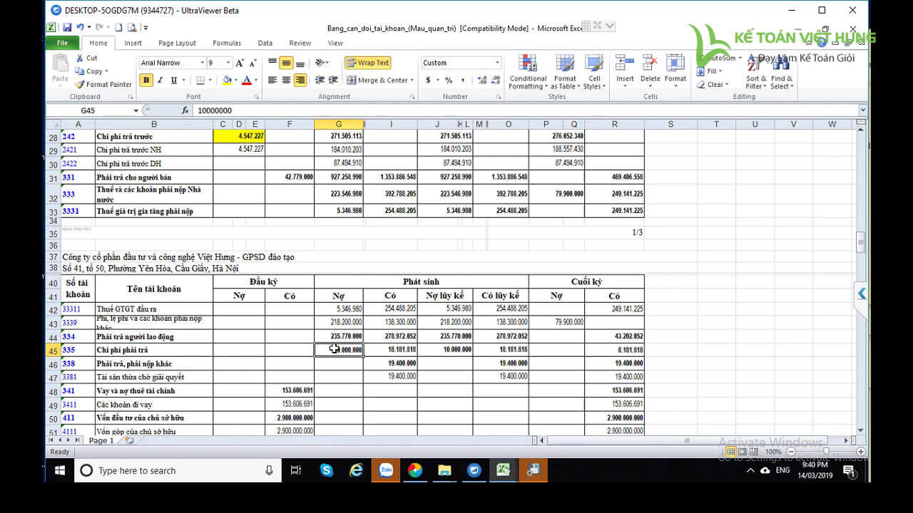
click(618, 352)
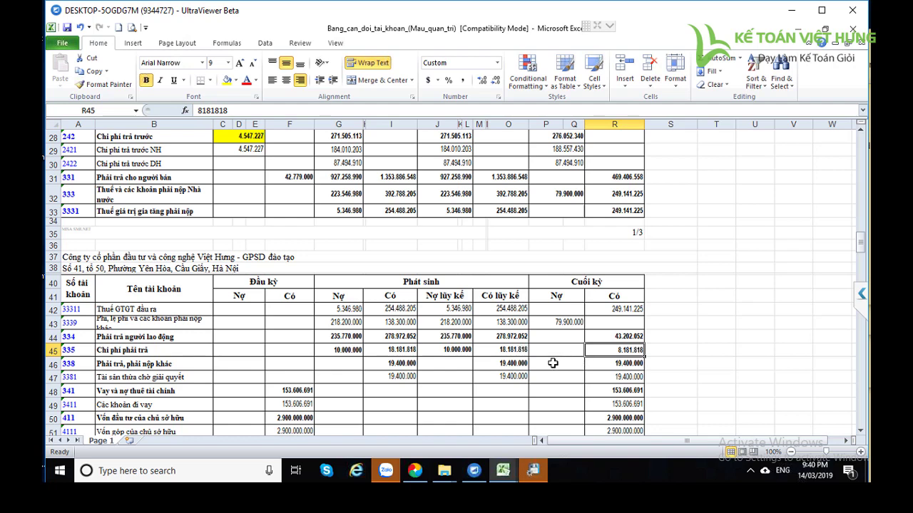
drag(350, 352, 631, 349)
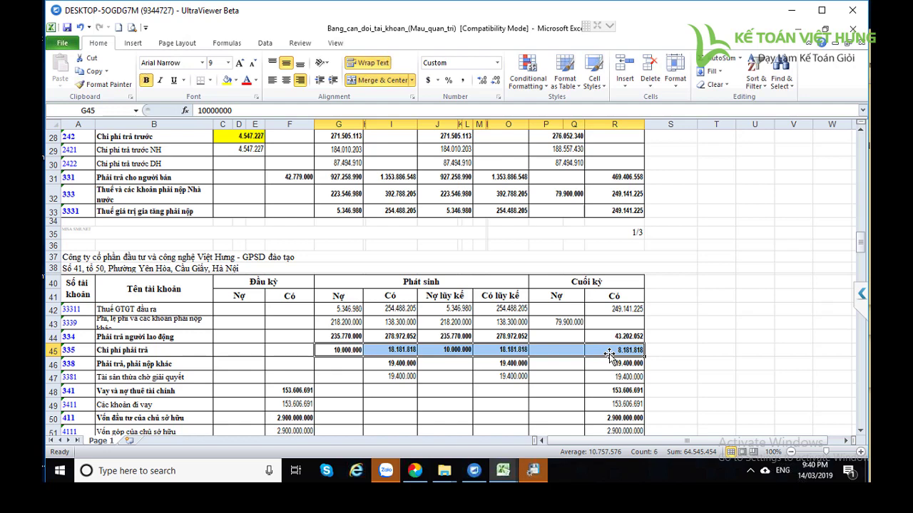
click(672, 350)
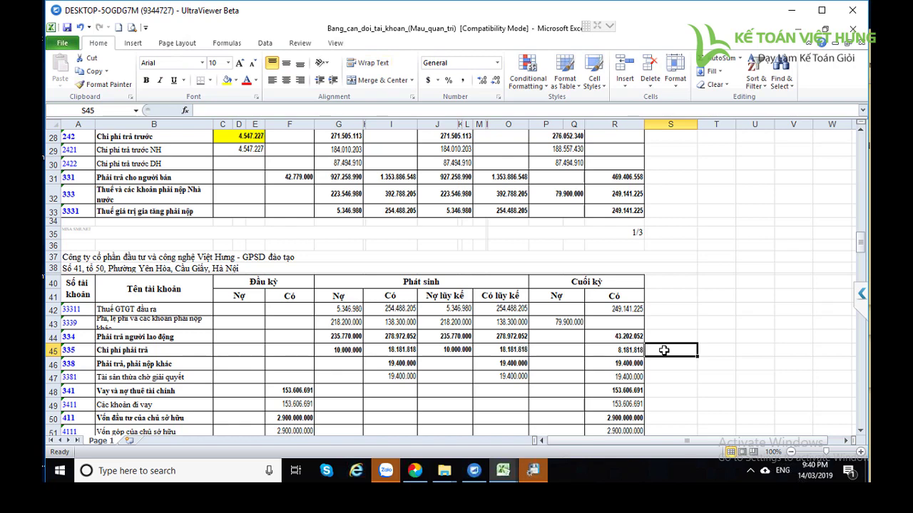
click(677, 286)
click(677, 298)
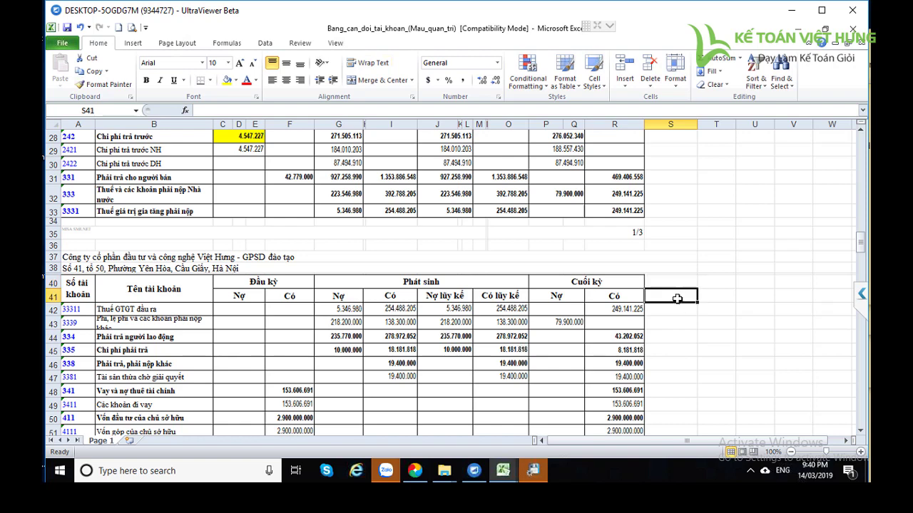
click(669, 322)
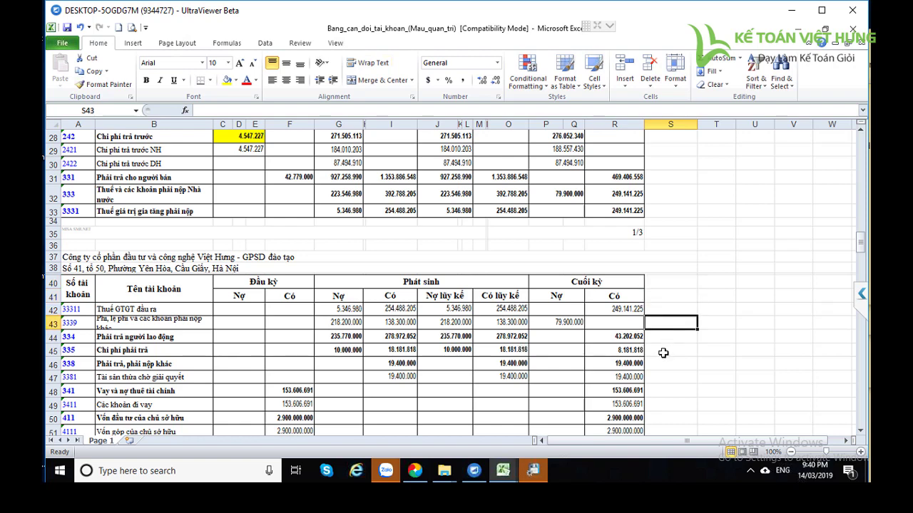
click(663, 353)
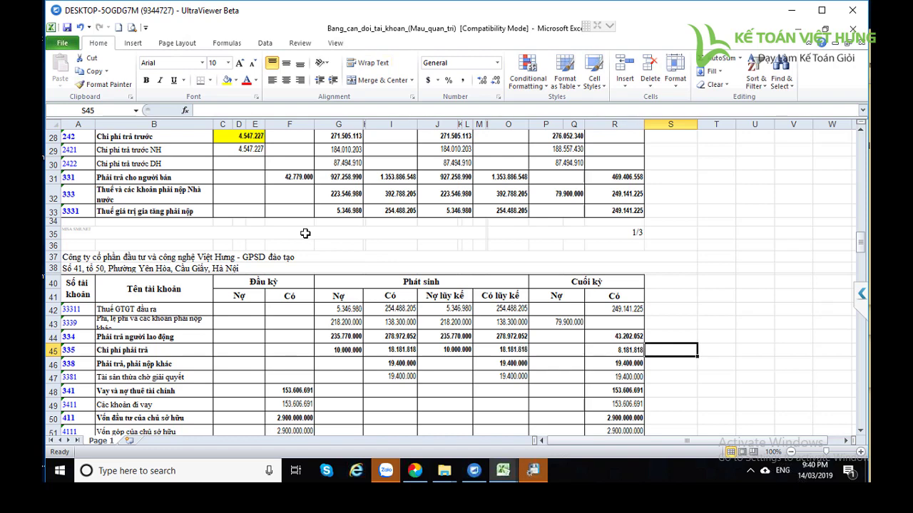
key(Down)
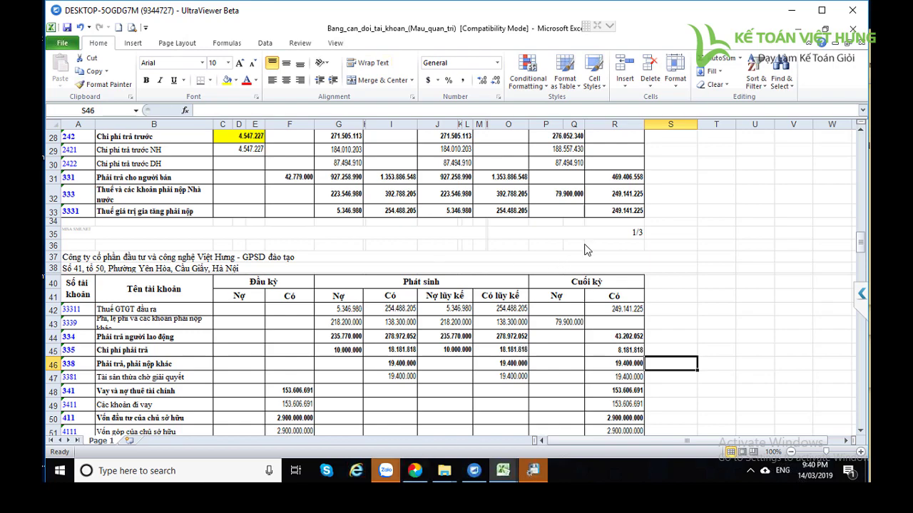
Find and enlarge the Phiếu chi voucher image in the Zalo chat, check its posting lines, and switch to MISA SME.NET 2019.
scroll(584, 249, up, 3)
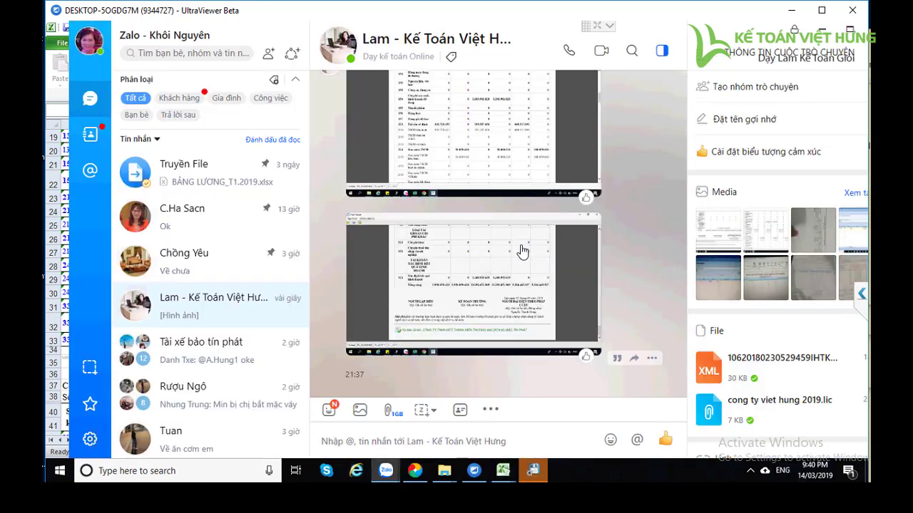
scroll(513, 251, up, 3)
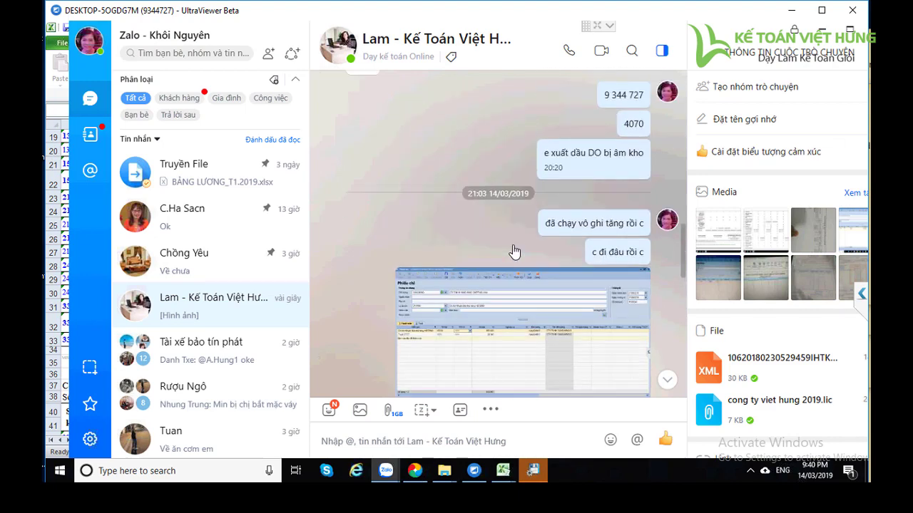
scroll(514, 251, down, 2)
click(514, 251)
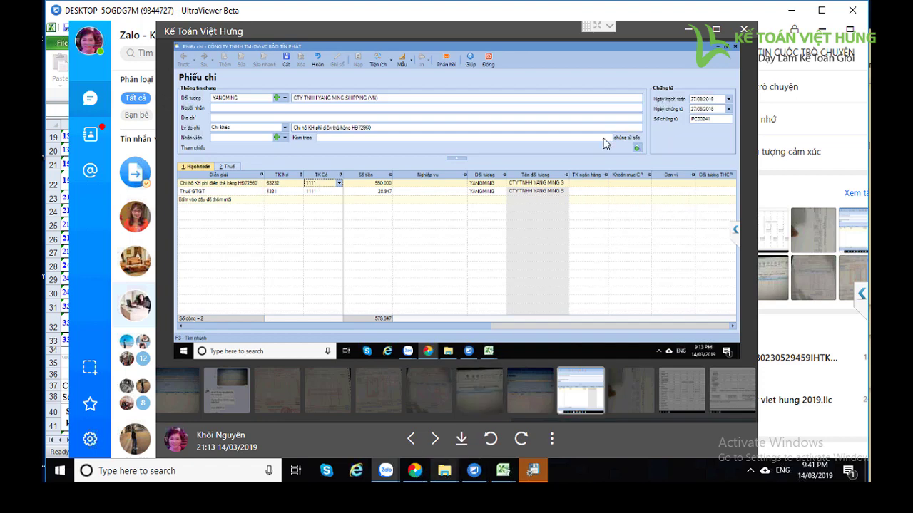
right_click(415, 472)
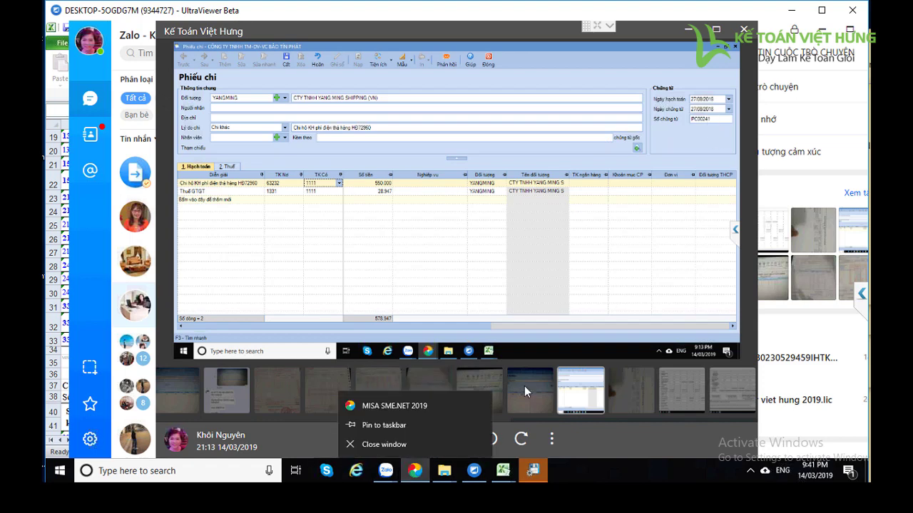
click(417, 474)
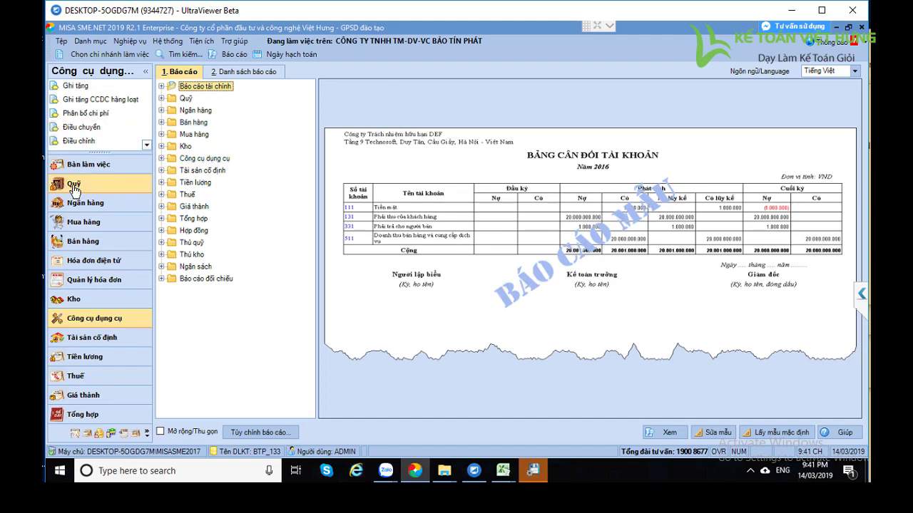
In the cash fund module, filter the voucher descriptions by "chi hộ" and open payment voucher PC00243.
click(75, 187)
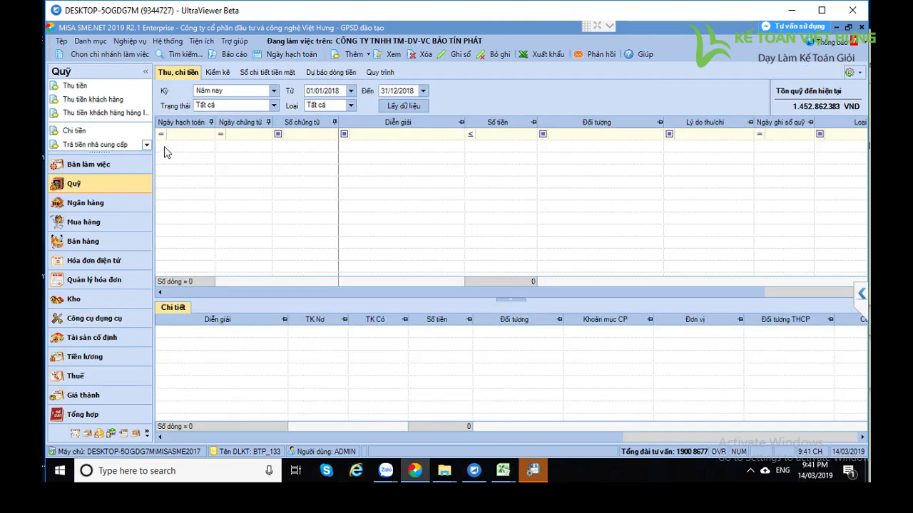
click(399, 134)
text(chi hộ)
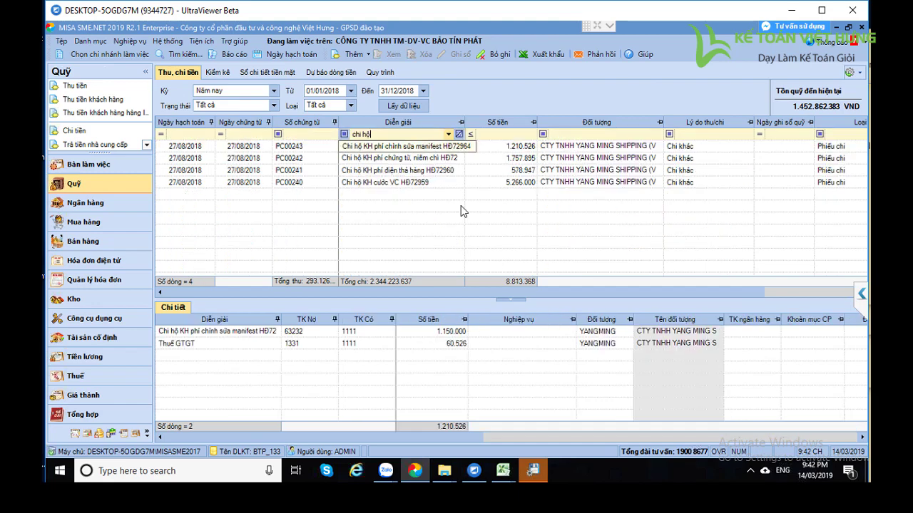
double_click(460, 207)
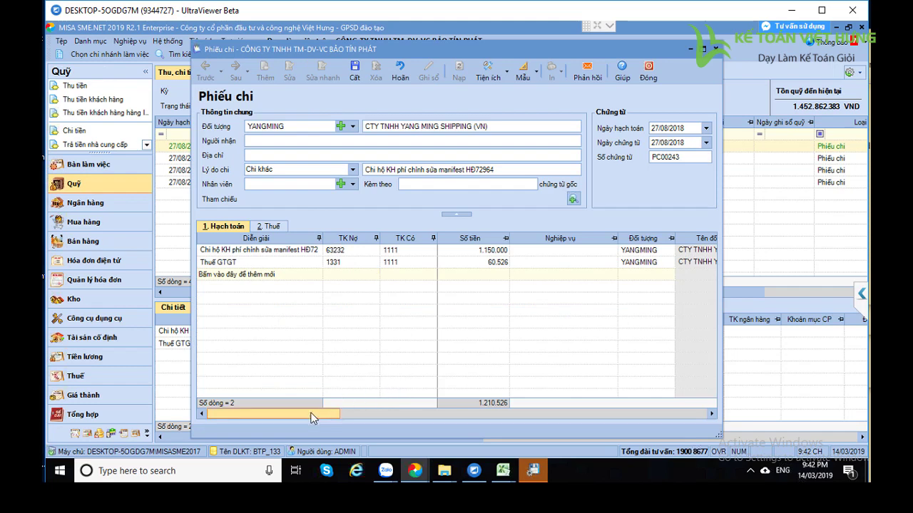
Check the available Công trình codes for the voucher's 63232 line, then save and close the voucher.
drag(334, 416, 556, 416)
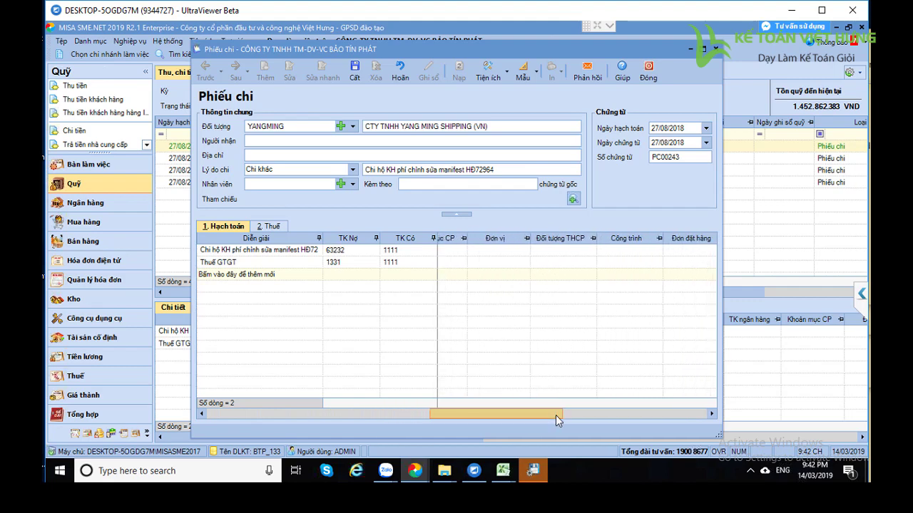
click(651, 252)
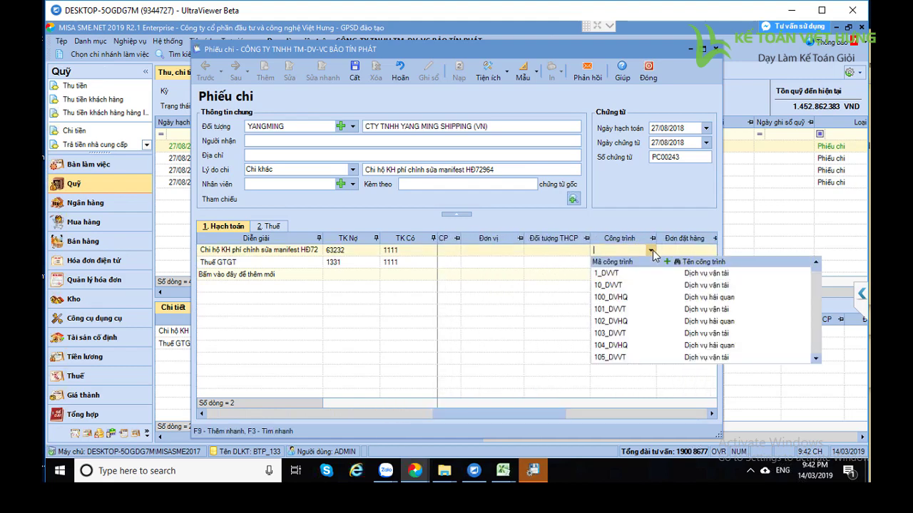
click(547, 313)
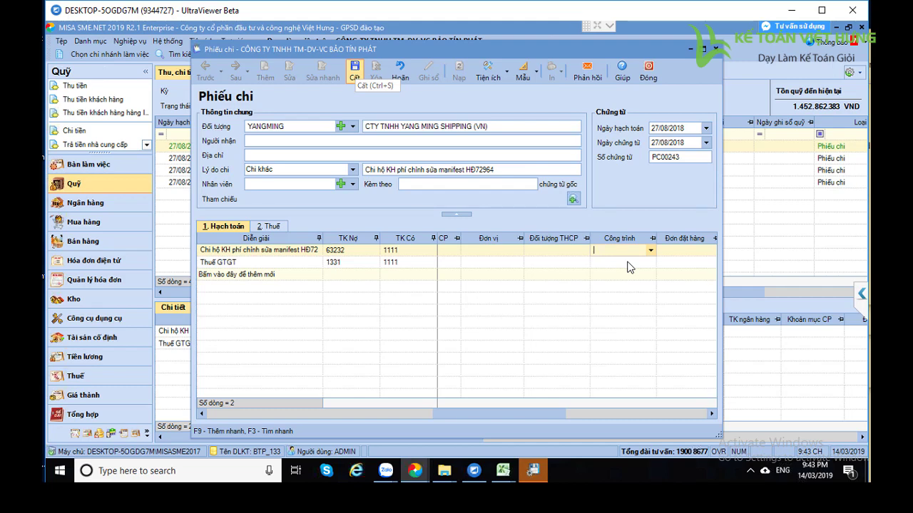
key(ctrl+s)
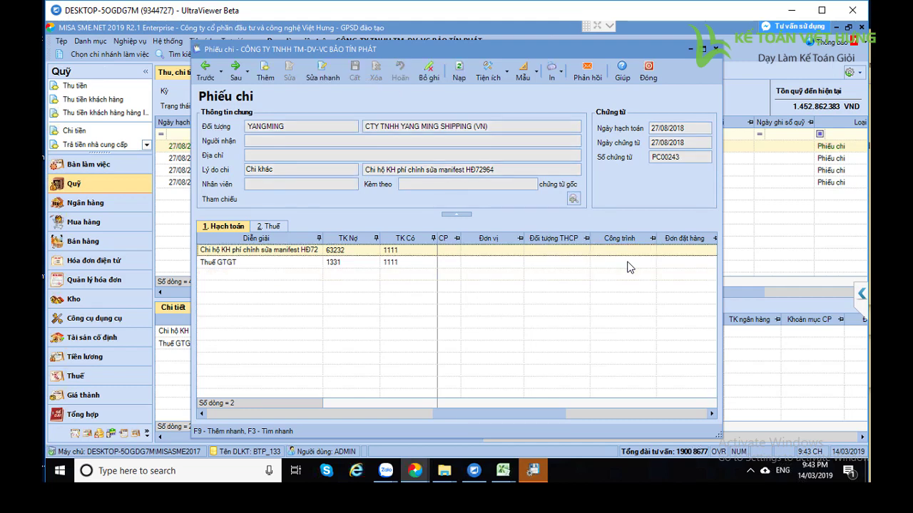
key(Escape)
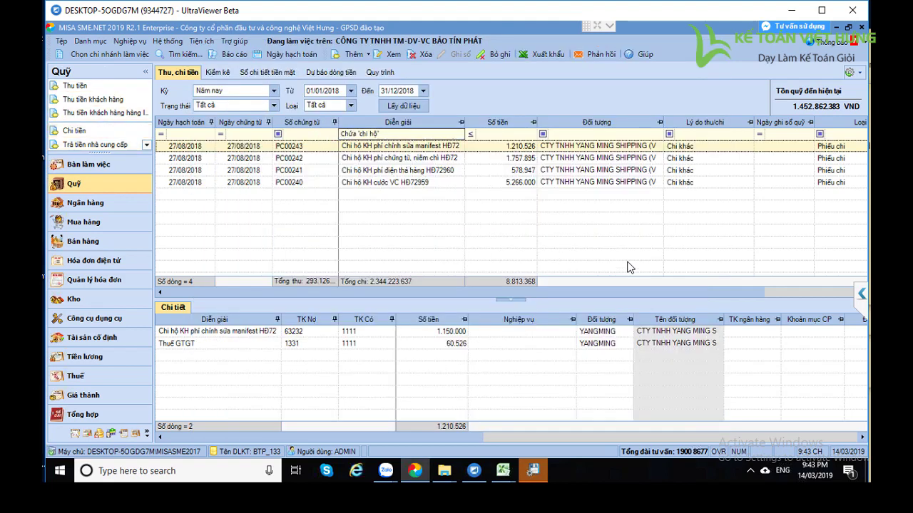
Filter the cash voucher descriptions by "thu tiền" and open CTY TNHH QPA's receipt PT00044.
key(Up)
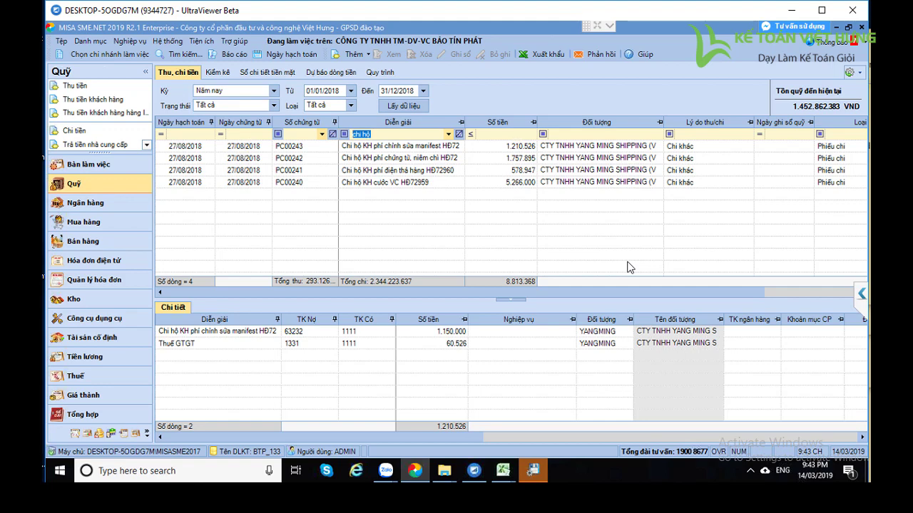
text(thu tiền)
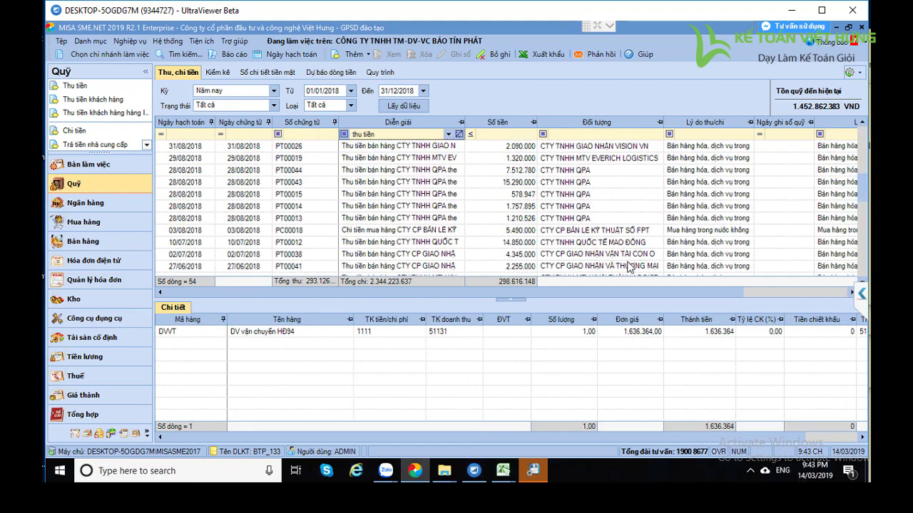
key(Down)
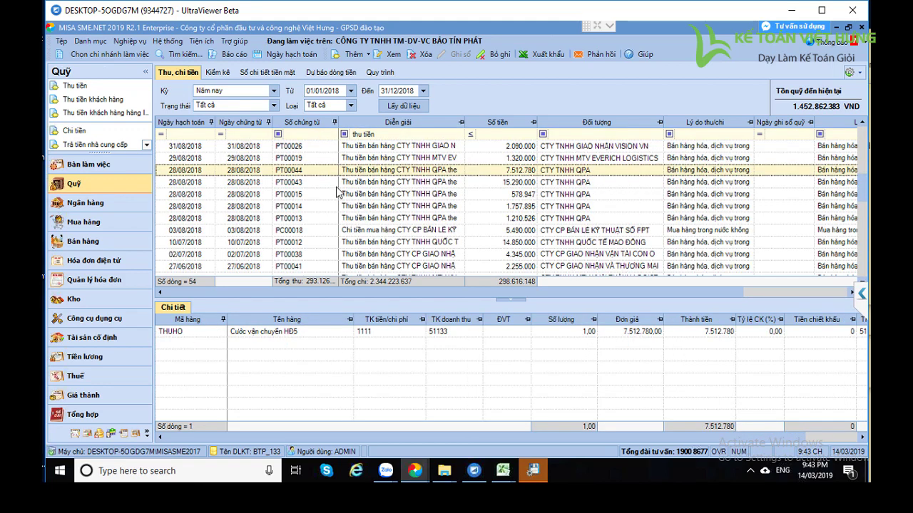
key(Return)
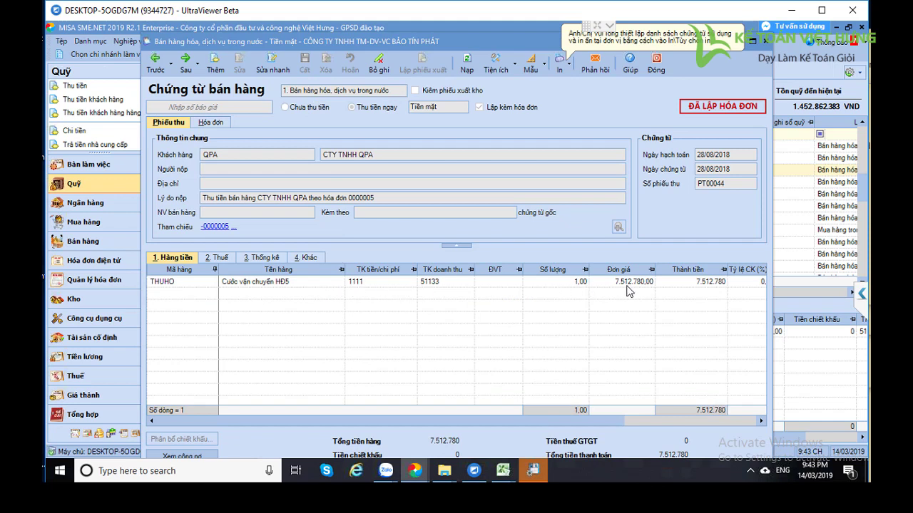
Examine the sales voucher's project code, invoice details and VAT account, then close the voucher.
click(274, 257)
click(443, 284)
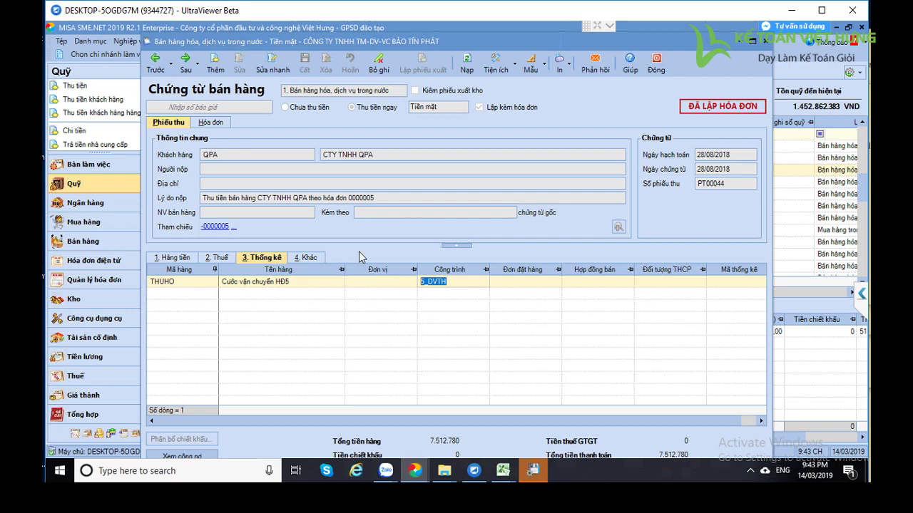
click(223, 156)
click(222, 124)
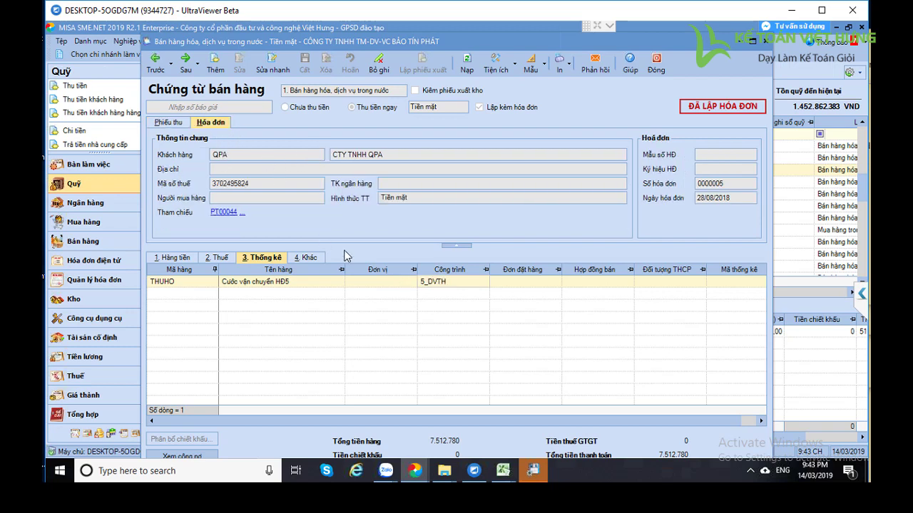
click(177, 126)
click(217, 258)
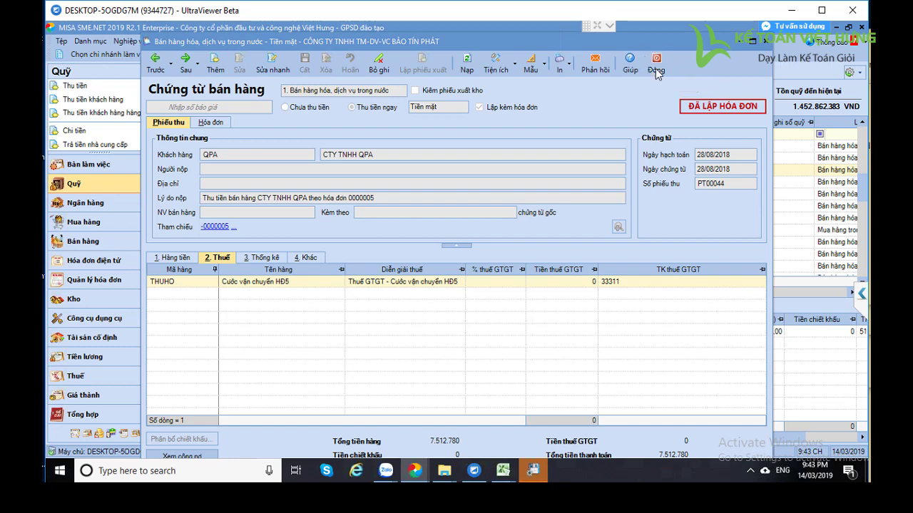
key(Tab)
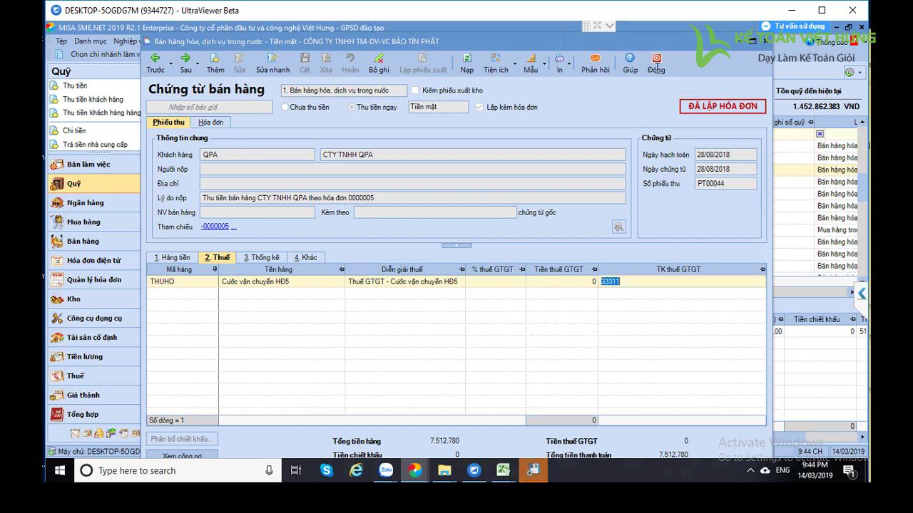
click(656, 65)
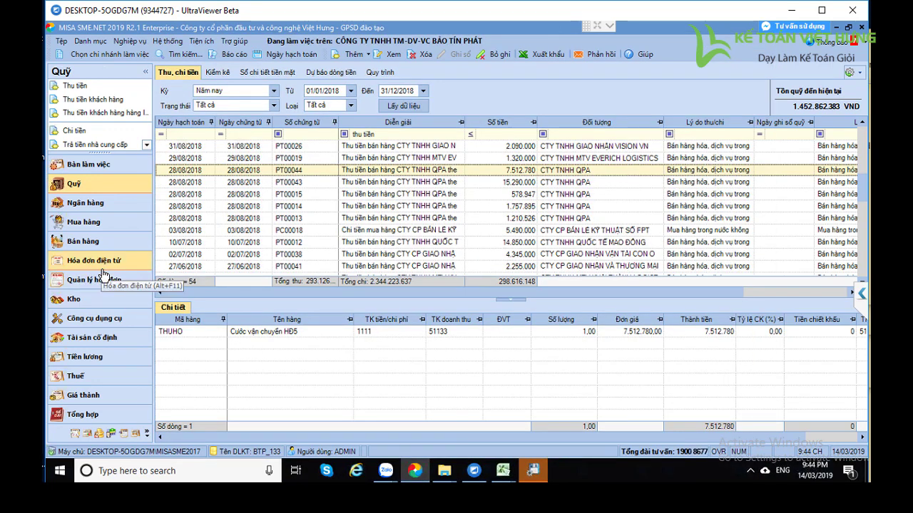
Filter the cash voucher descriptions by "chi hộ" again and reopen payment voucher PC00243.
click(75, 187)
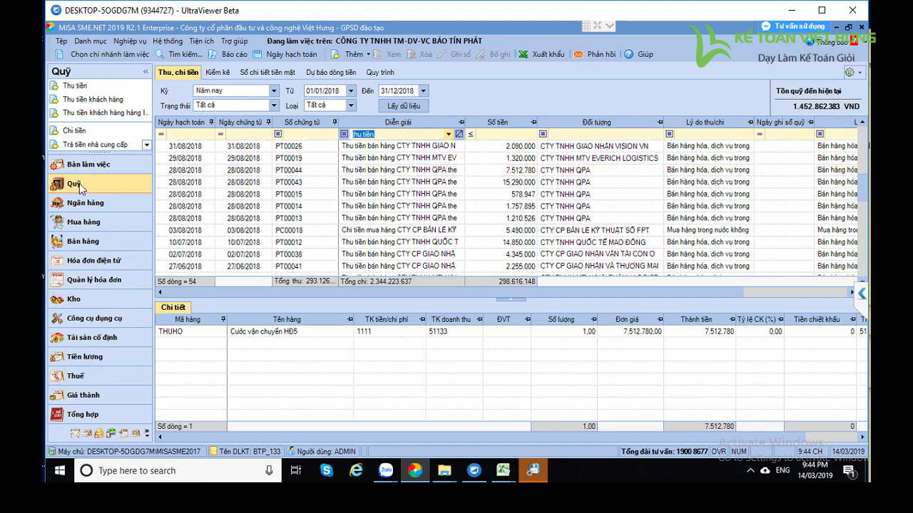
text(chi hộ)
key(Down)
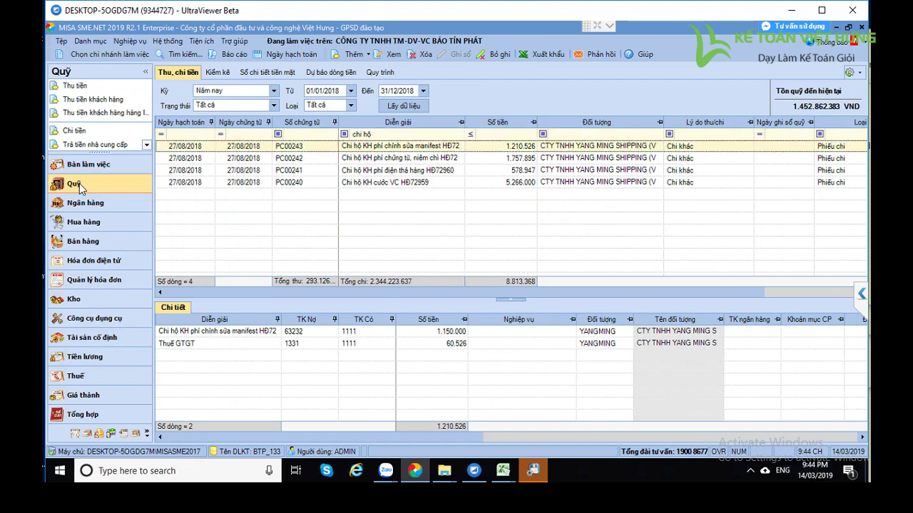
key(Return)
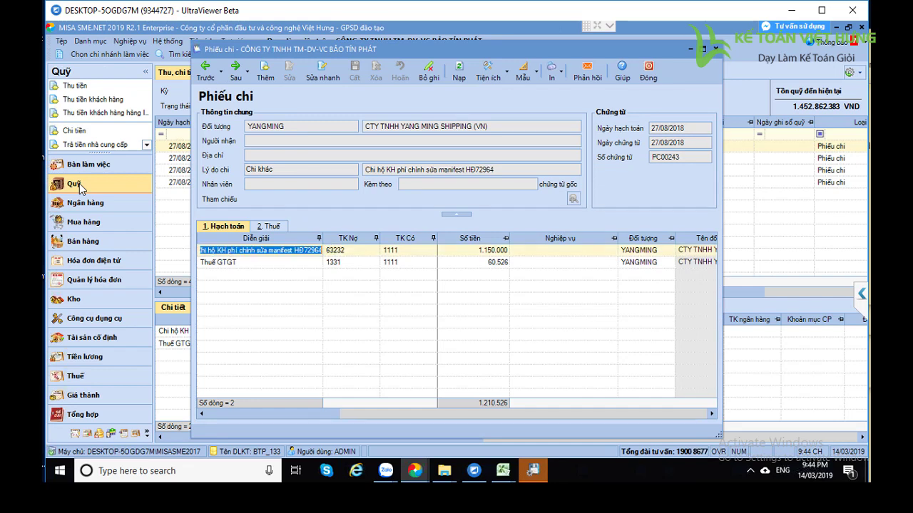
Compare the payment voucher's VAT details with its accounting entries.
key(alt+2)
key(Tab)
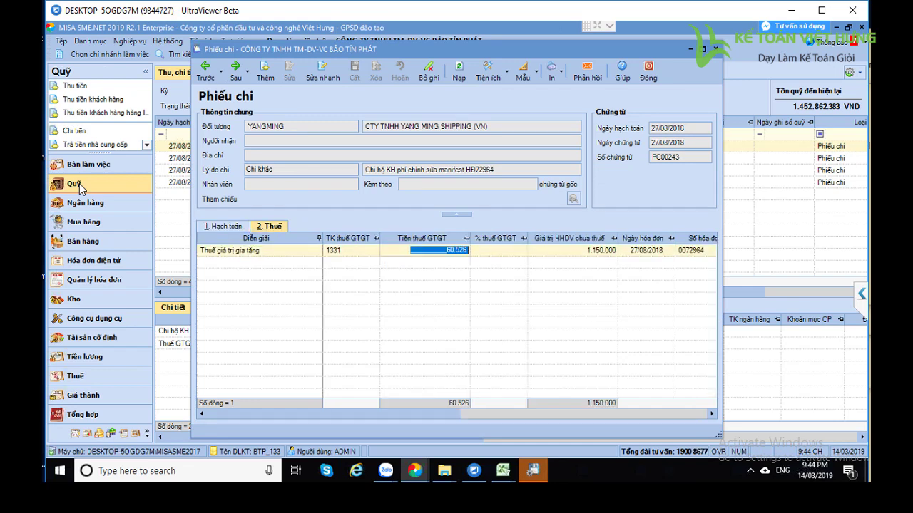
key(alt+1)
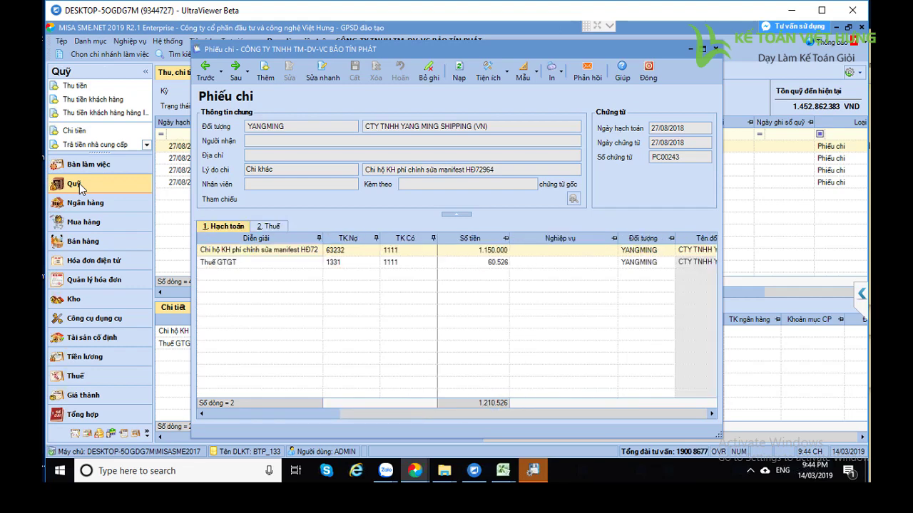
key(alt+2)
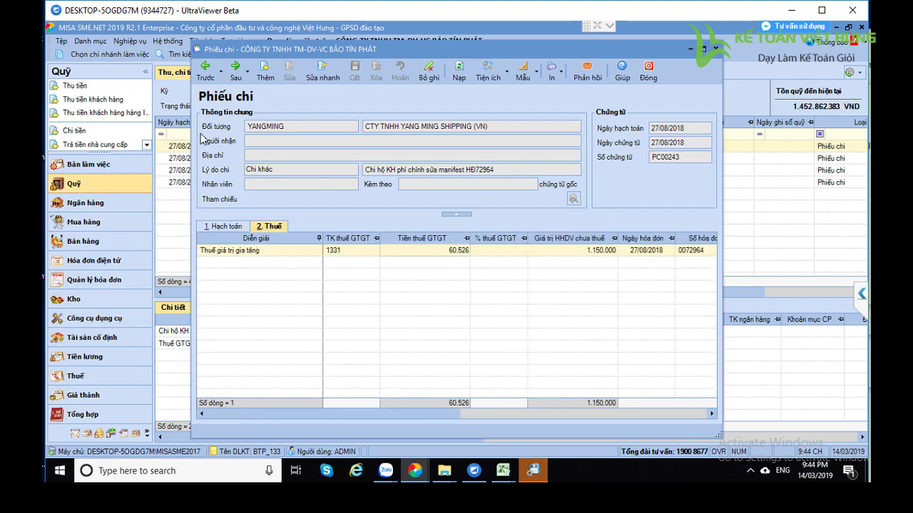
Make payment voucher PC00243 editable and assign Công trình code 5_DVTH to its 63232 line.
click(430, 84)
click(236, 229)
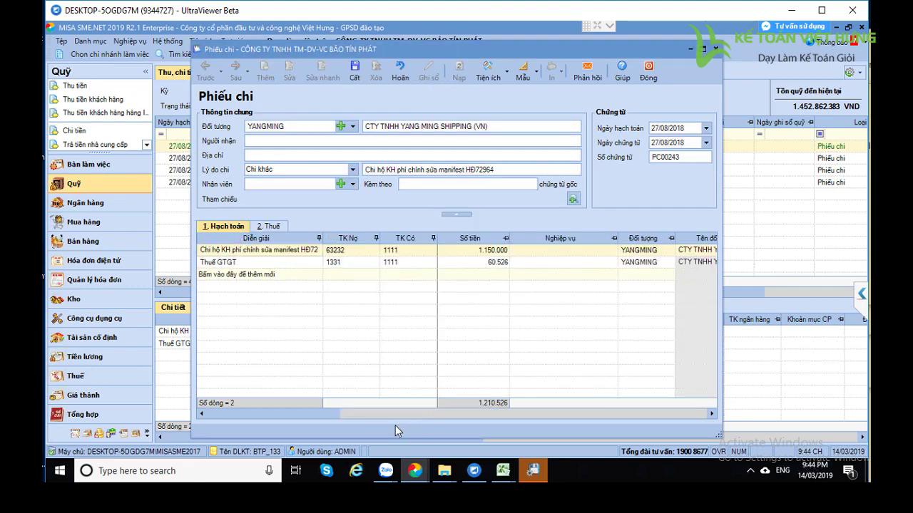
drag(325, 416, 511, 414)
click(346, 250)
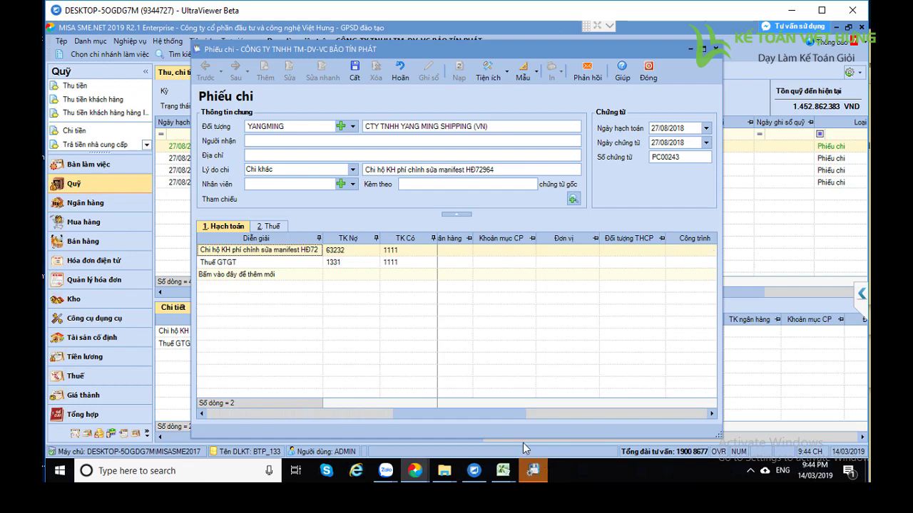
drag(490, 417, 520, 418)
click(670, 251)
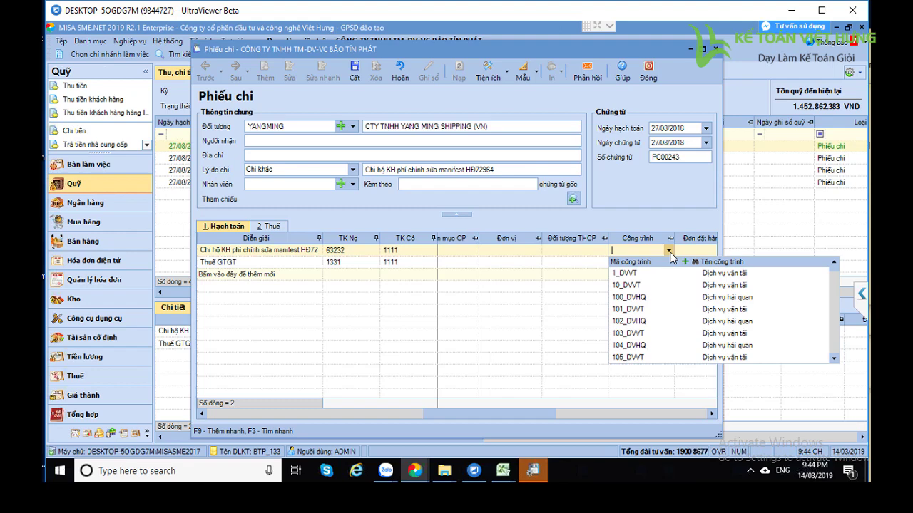
text(5_DVTH)
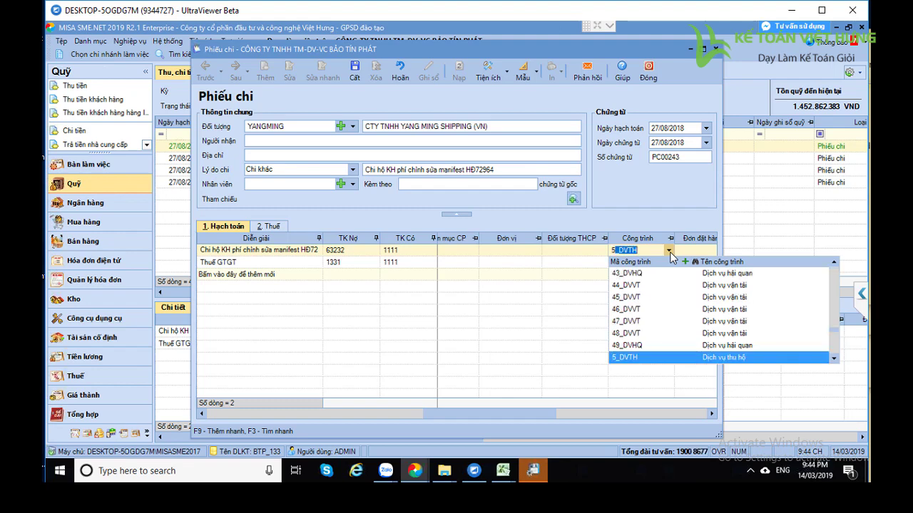
key(Tab)
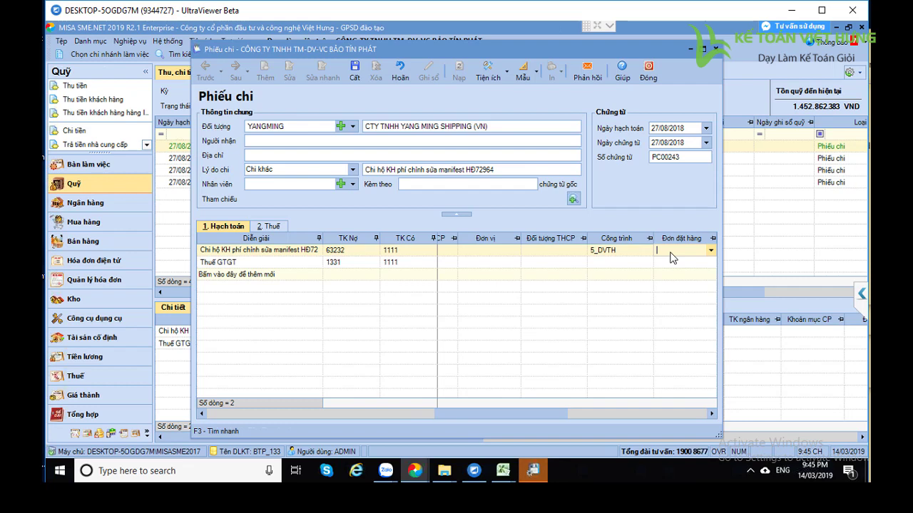
Search the Công trình list of the 63232 line for "thu" and browse through its service codes.
click(617, 251)
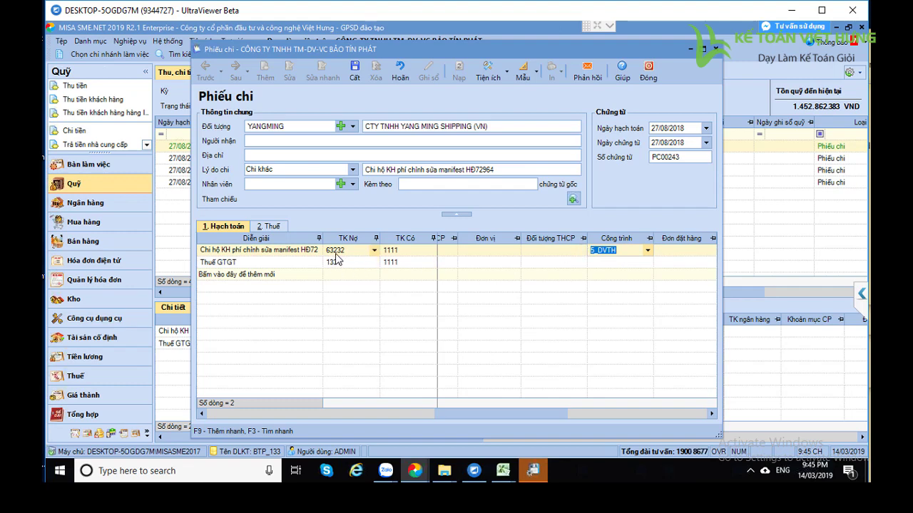
text(thu)
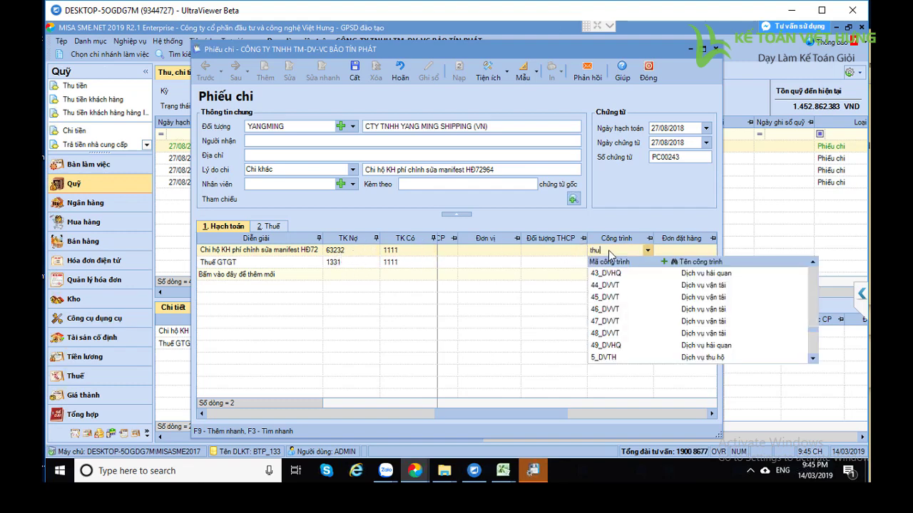
key(Down)
key(Down)
key(Down)
key(Down)
key(Down)
key(Down)
key(Down)
key(Down)
key(Down)
key(Down)
key(Down)
key(Down)
key(Down)
key(Down)
key(Down)
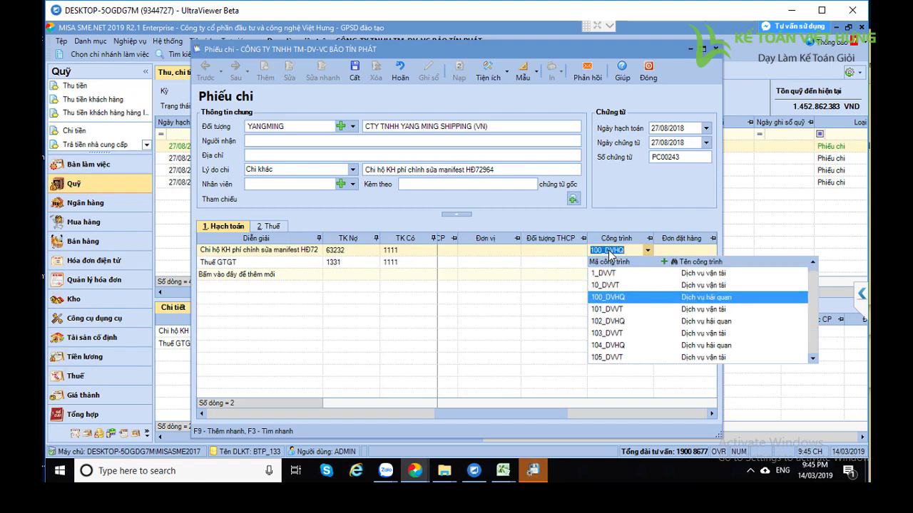
key(Down)
key(Down)
key(Down)
key(Down)
key(Down)
key(Down)
key(Down)
key(Down)
key(Down)
key(Down)
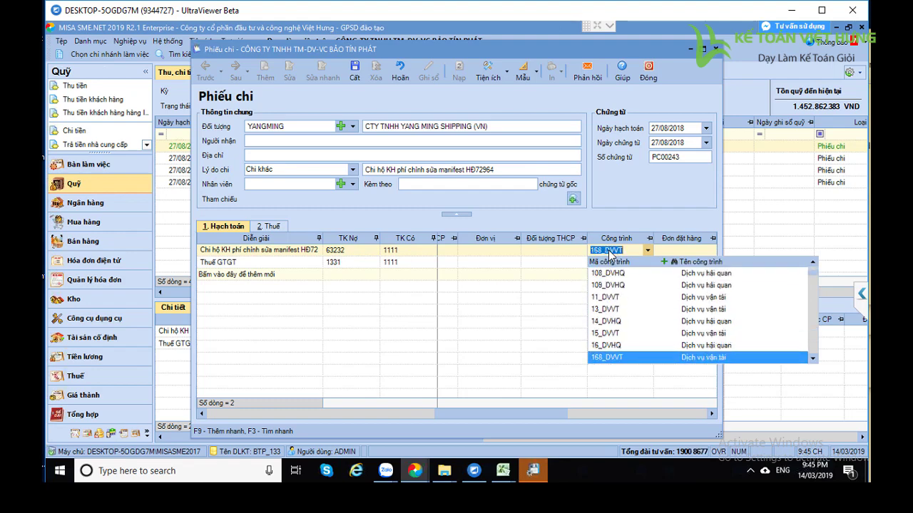
key(Down)
key(Down)
key(Down)
key(Down)
key(Down)
key(Down)
key(Down)
key(Down)
key(Down)
key(Down)
key(Down)
key(Down)
key(Down)
key(Down)
key(Down)
key(Down)
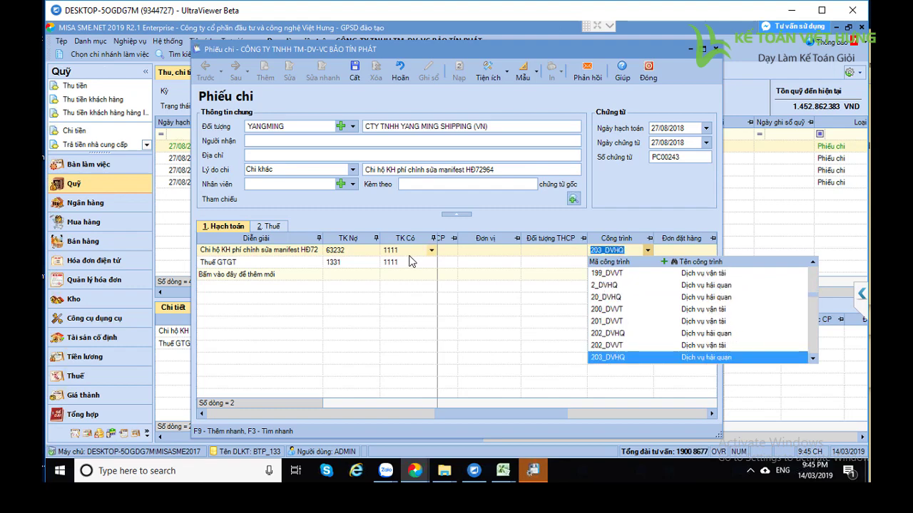
key(Down)
key(Down)
key(Down)
key(Down)
key(Down)
key(Down)
key(Down)
key(Down)
key(Down)
key(Down)
key(Down)
key(Down)
key(Down)
key(Down)
key(Down)
key(Down)
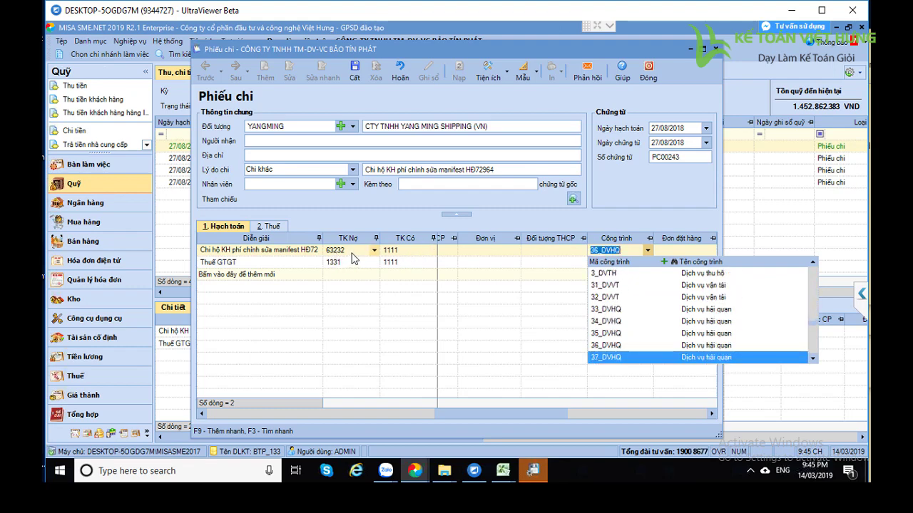
key(Down)
key(Down)
key(Down)
key(Down)
key(Down)
key(Down)
key(Down)
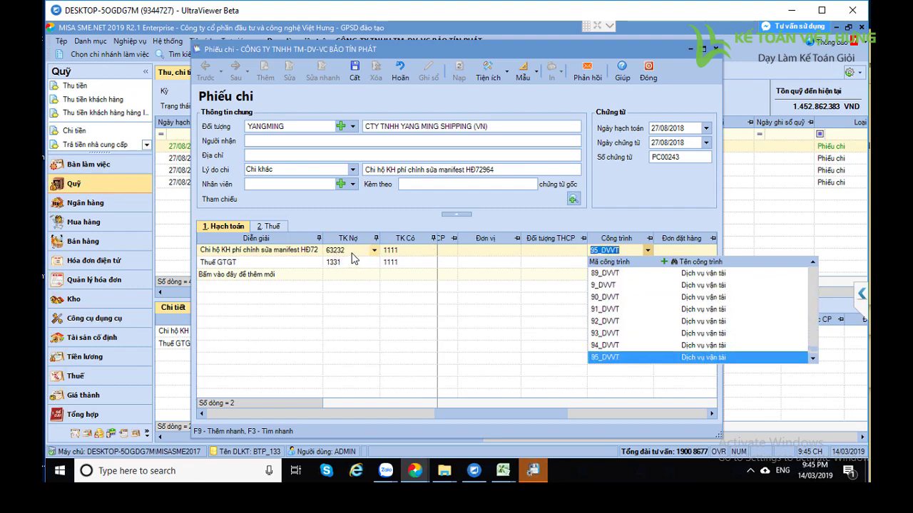
Clear the Công trình code from the 63232 line and save the payment voucher.
key(BackSpace)
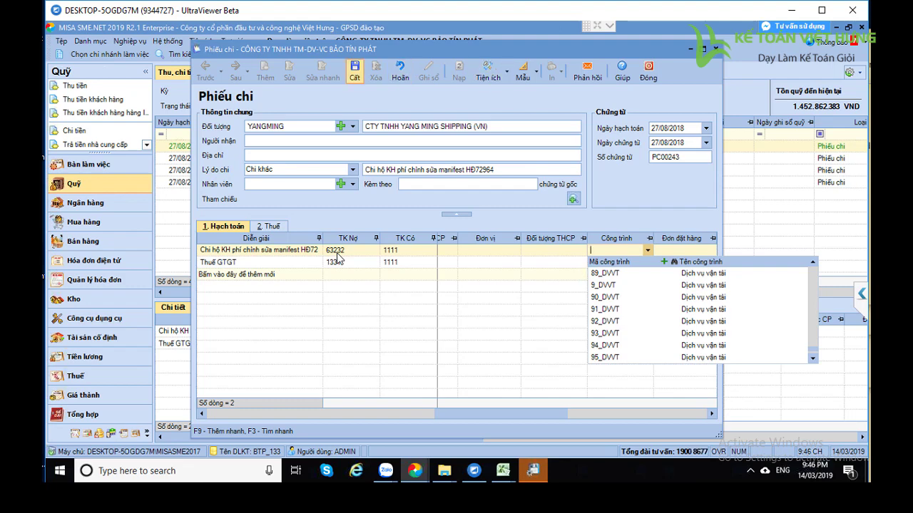
key(Escape)
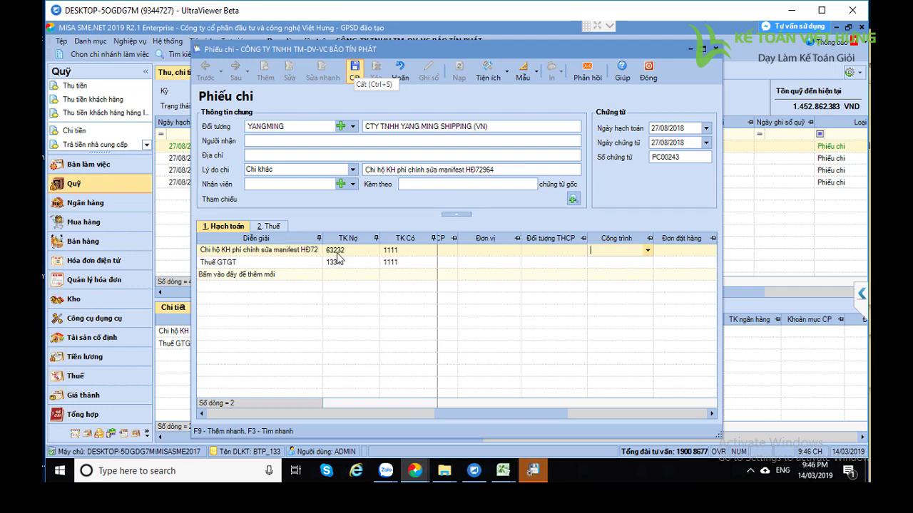
key(ctrl+s)
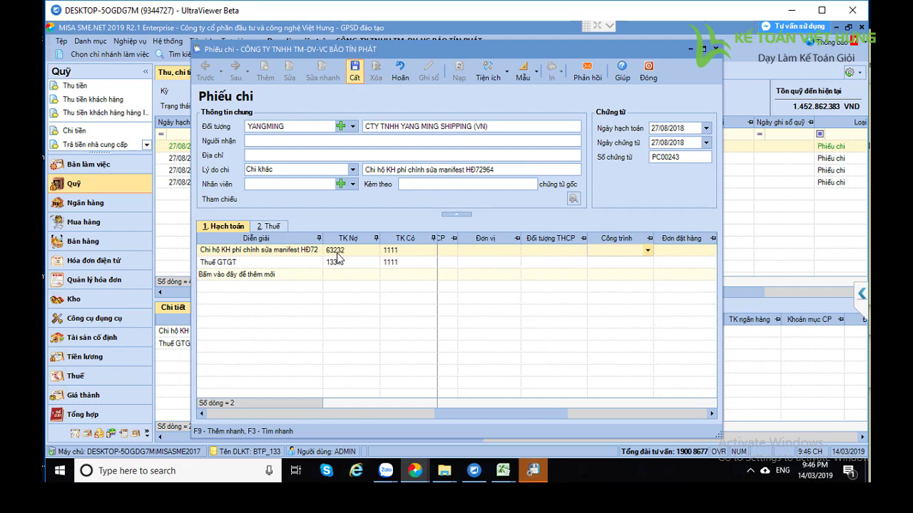